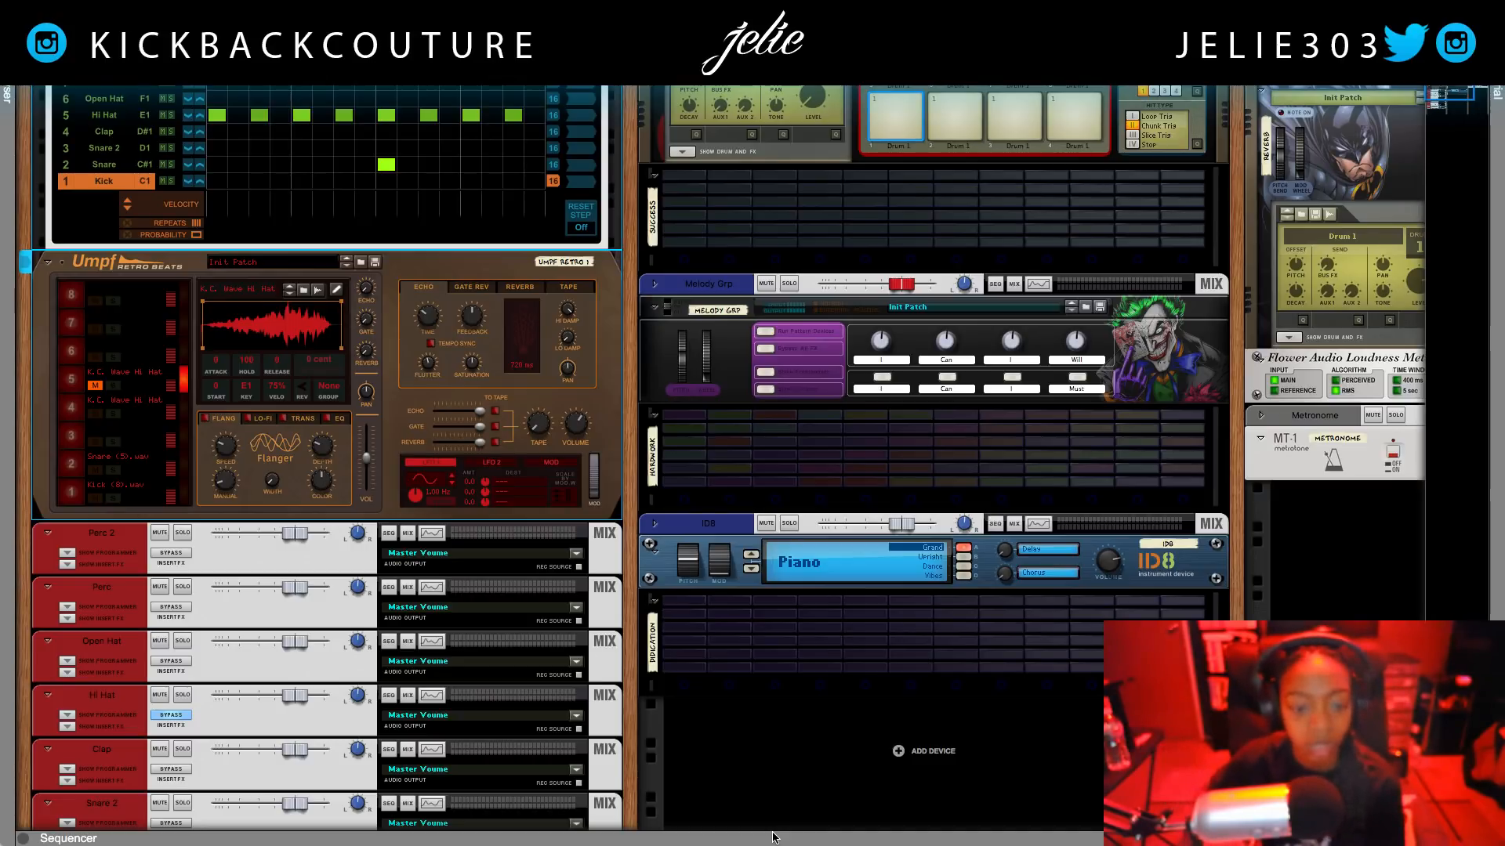
- Solo the Kick channel during playback and show its insert effects
left_click(670, 737)
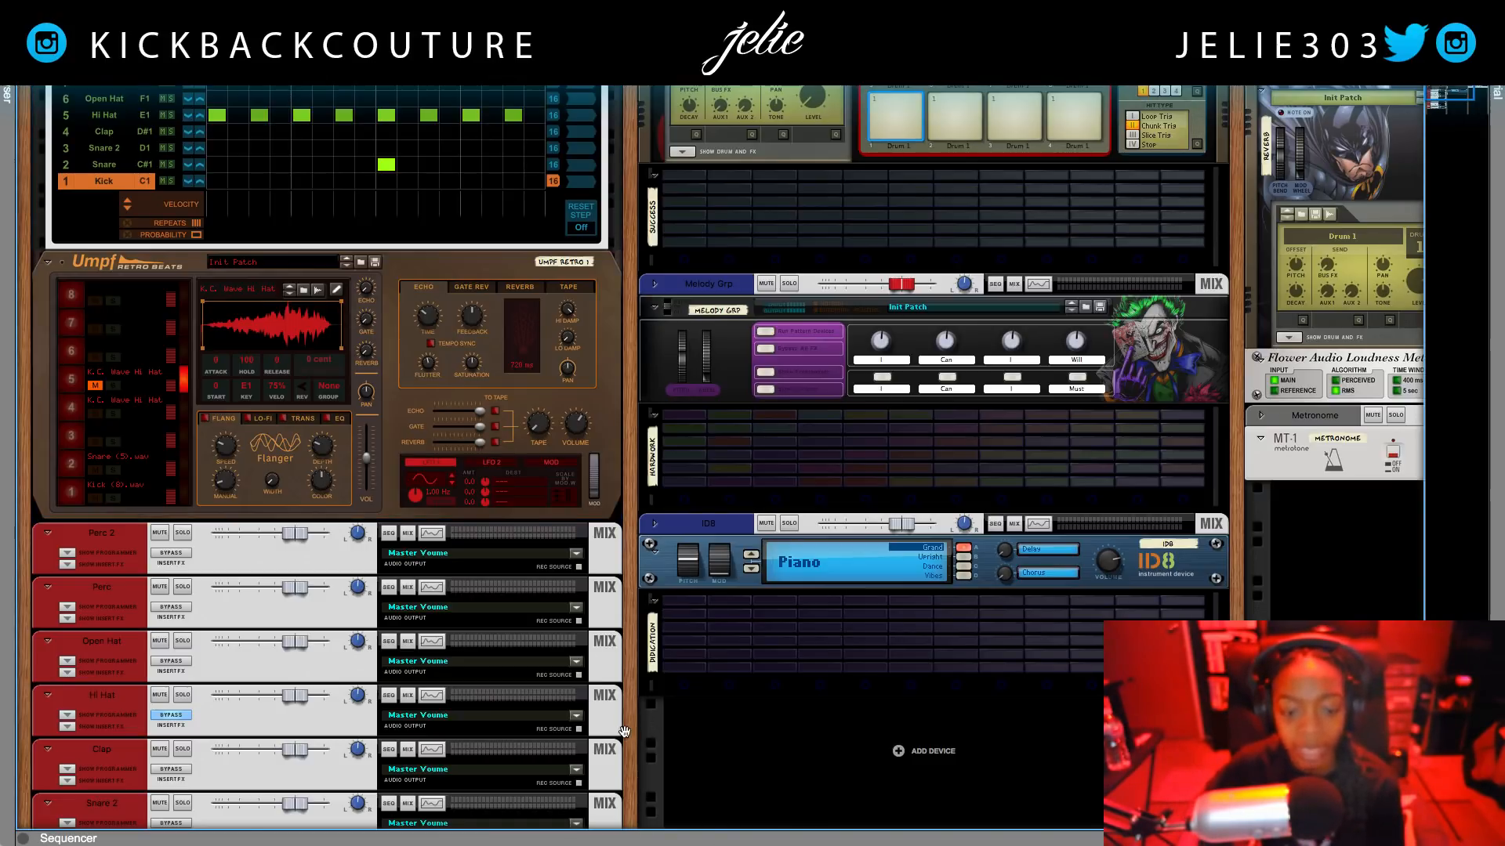
scroll(725, 611, "down", 3)
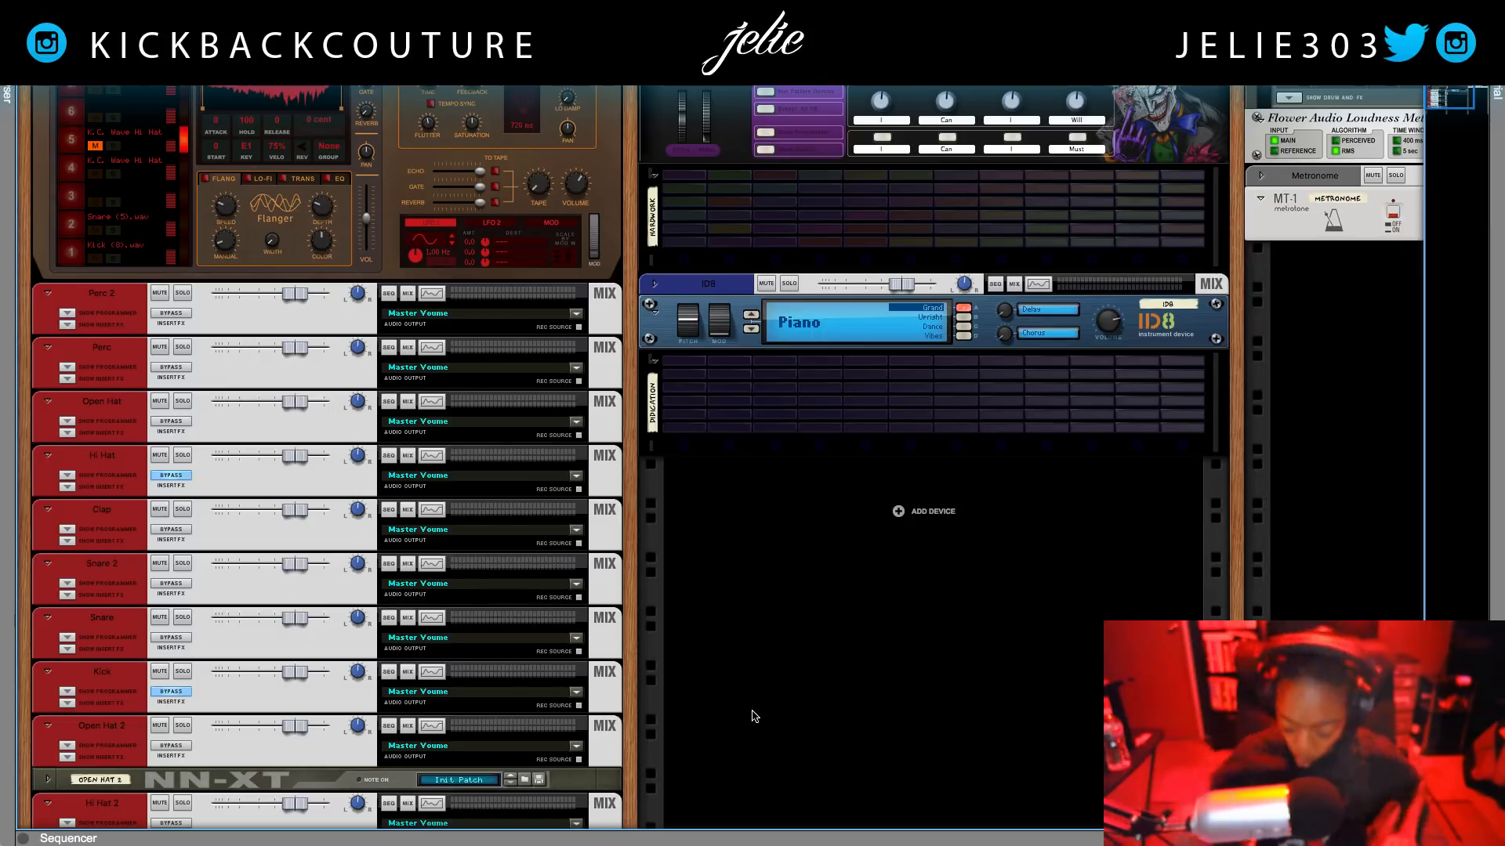
key("space")
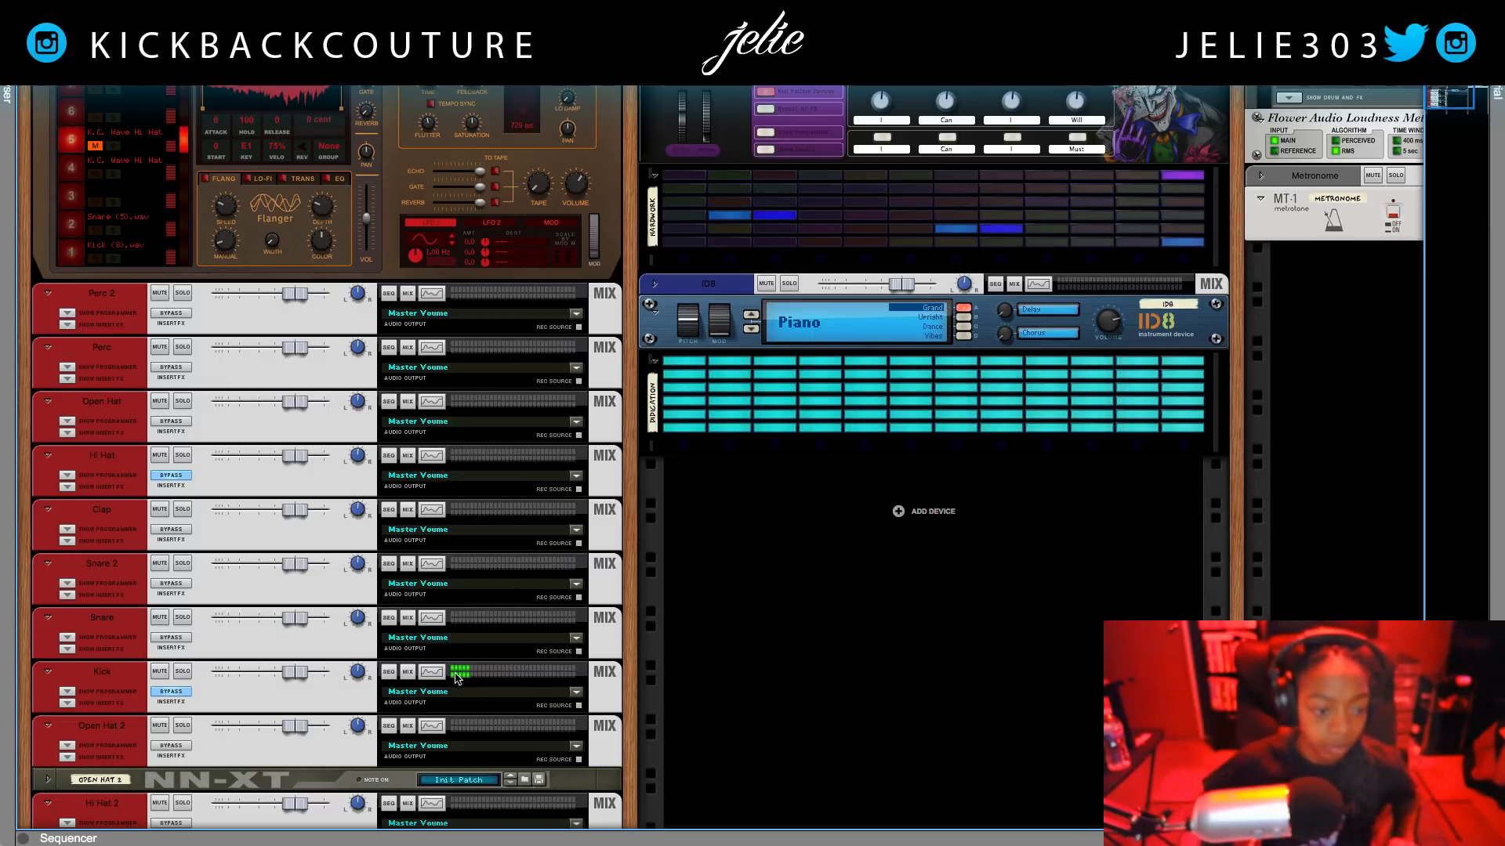
left_click(181, 672)
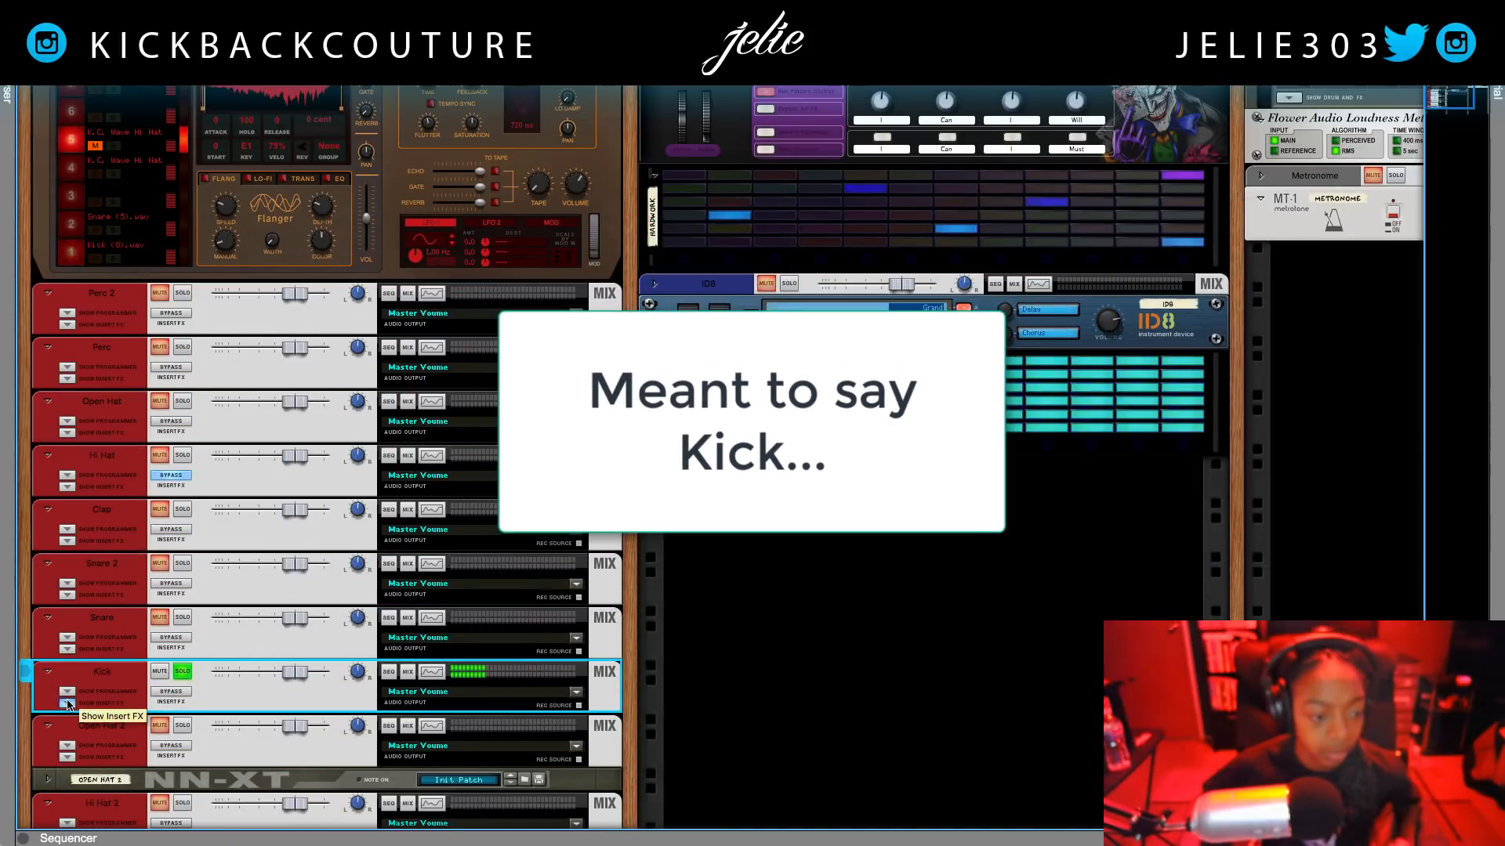
left_click(67, 703)
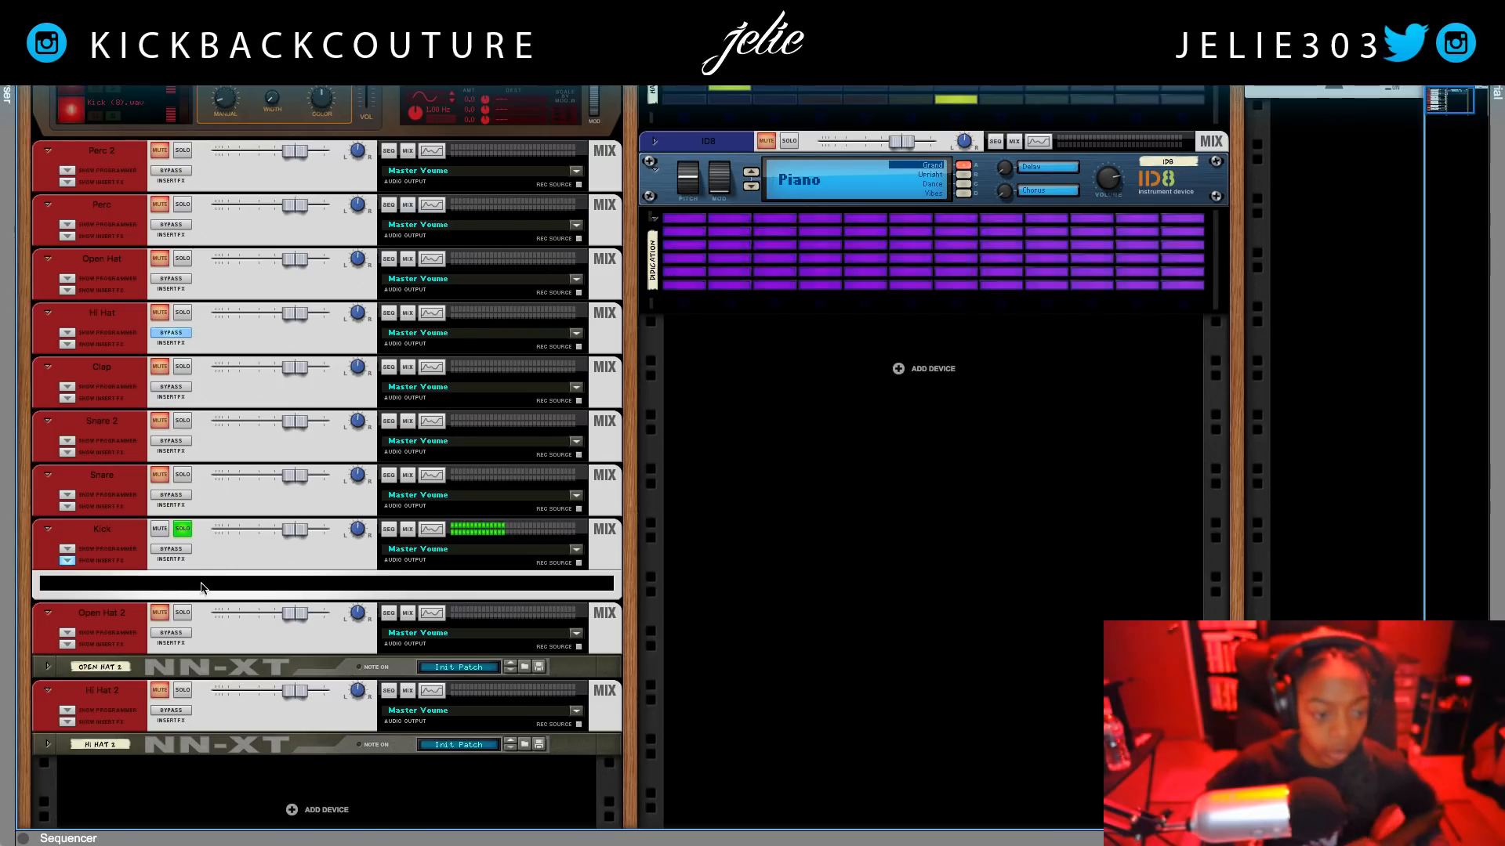
- Add FabFilter Pro-Q 2 as an insert effect on the Kick channel and open its editor
left_click(202, 592)
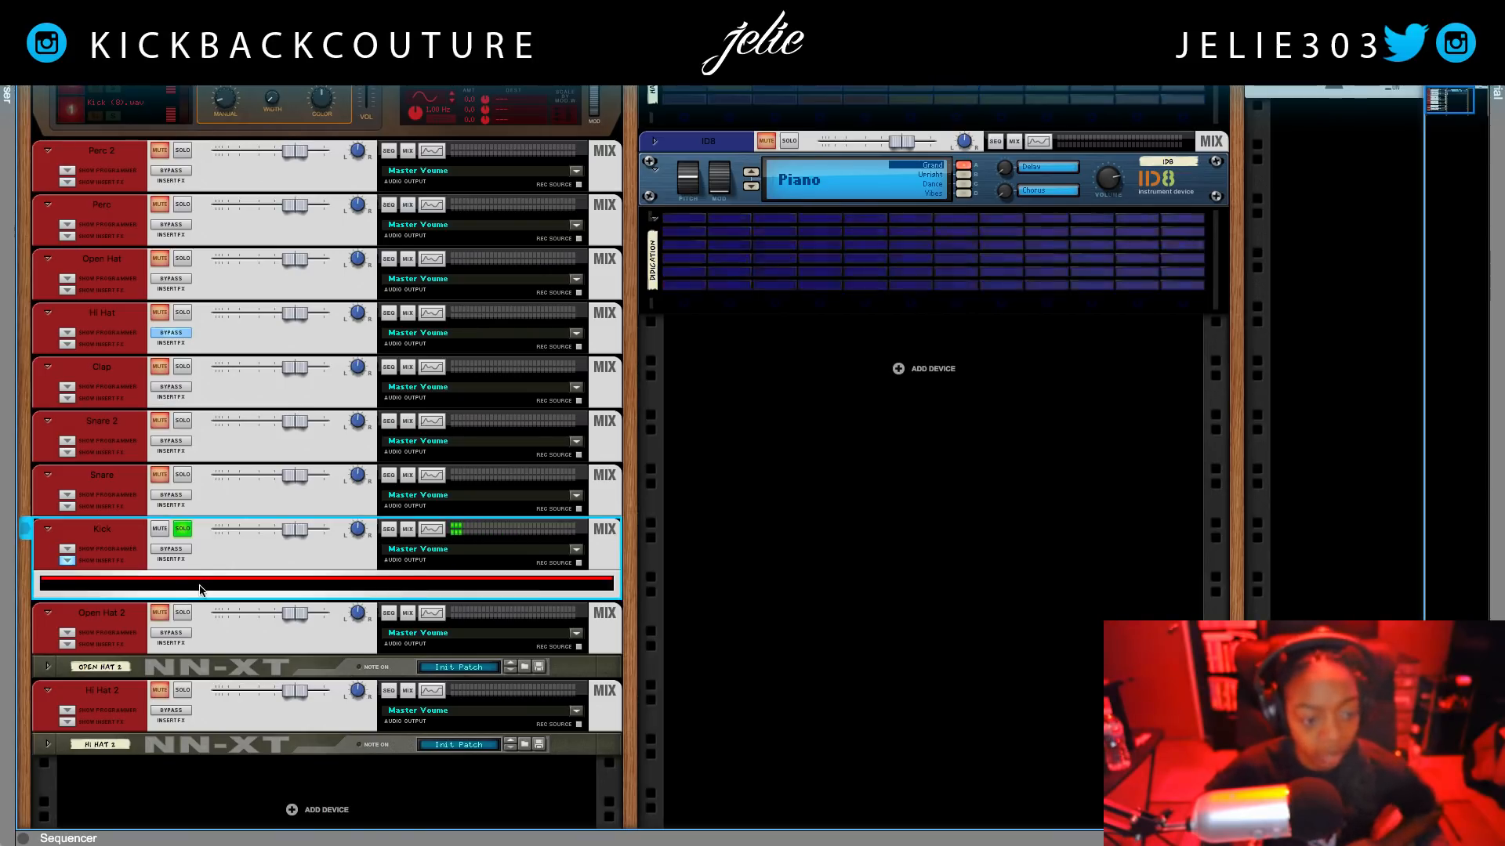
right_click(200, 591)
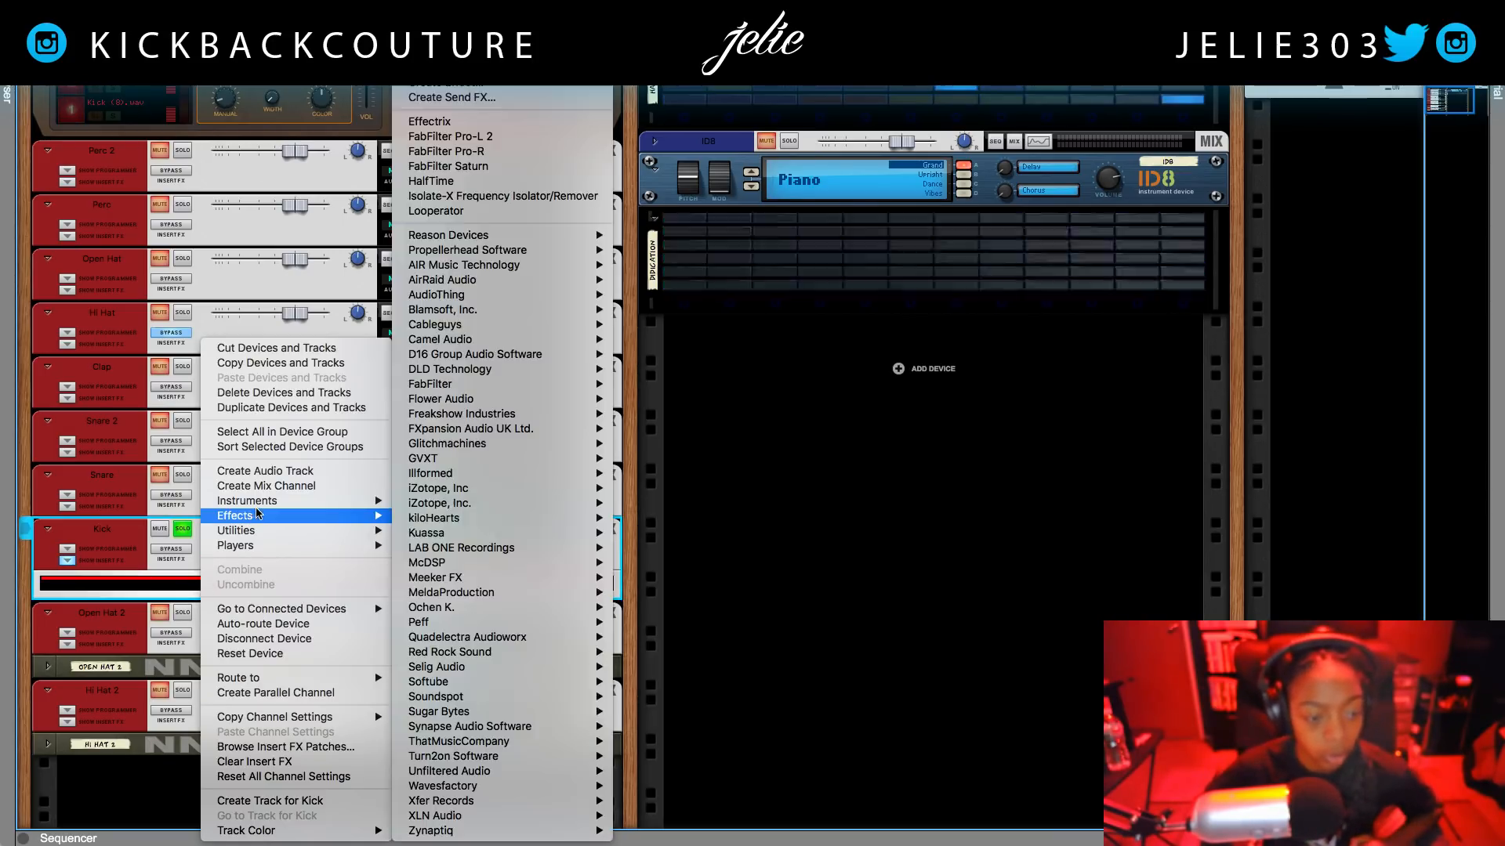
mouse_move(259, 530)
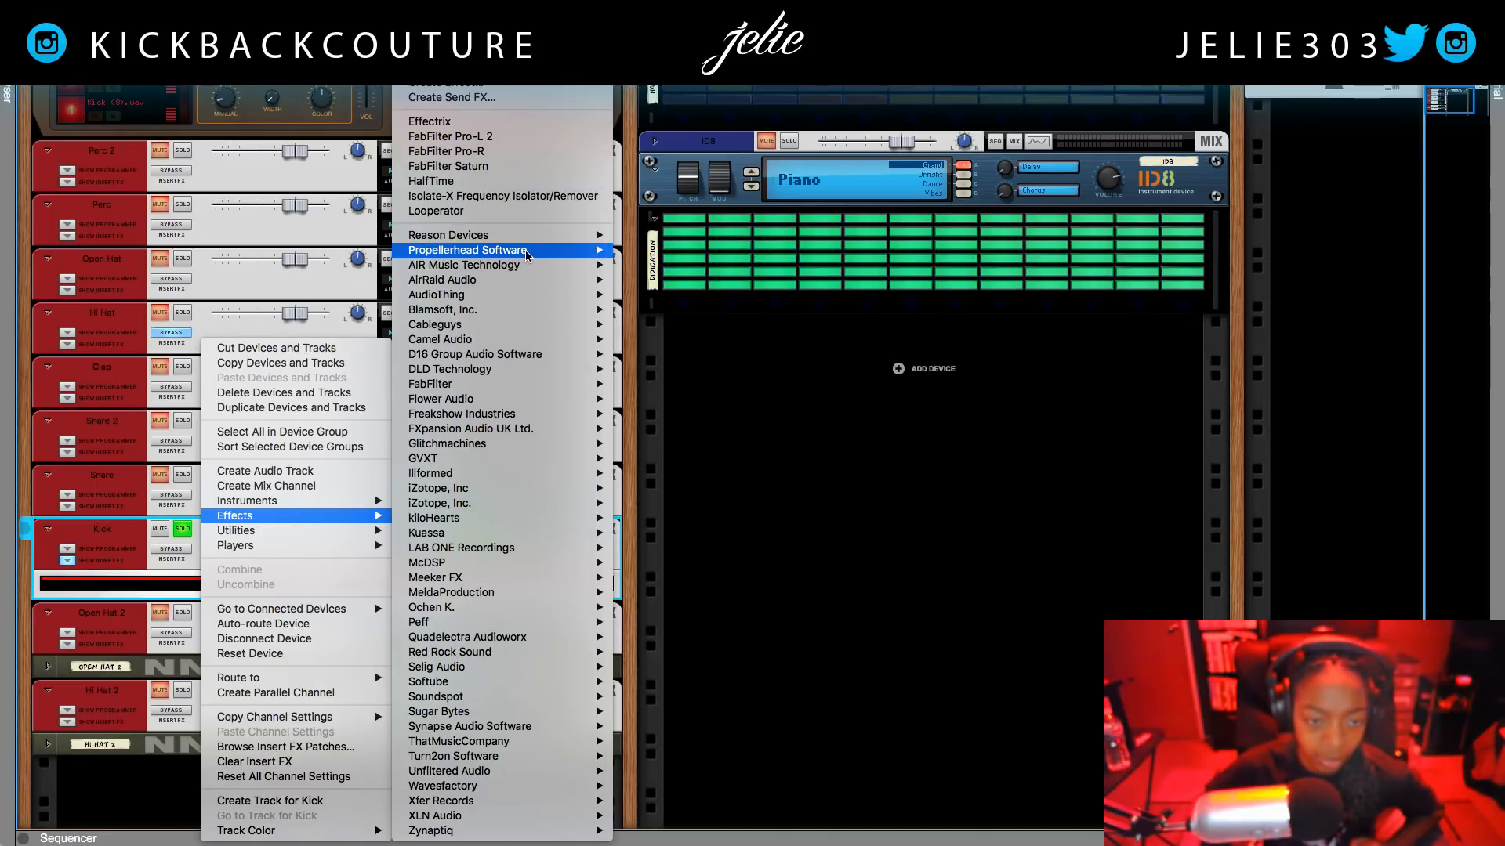
mouse_move(546, 383)
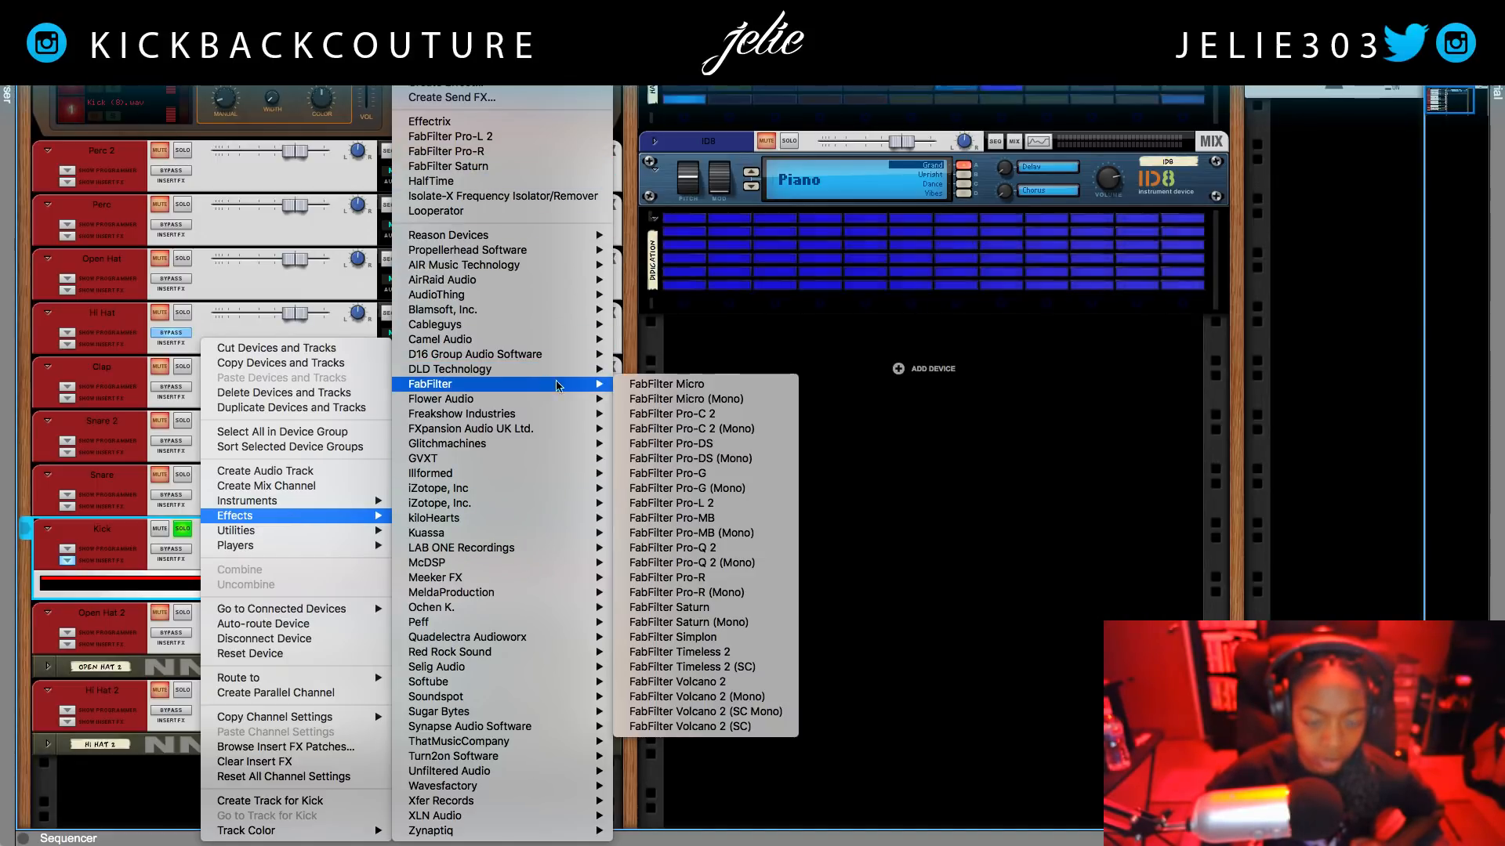
left_click(751, 549)
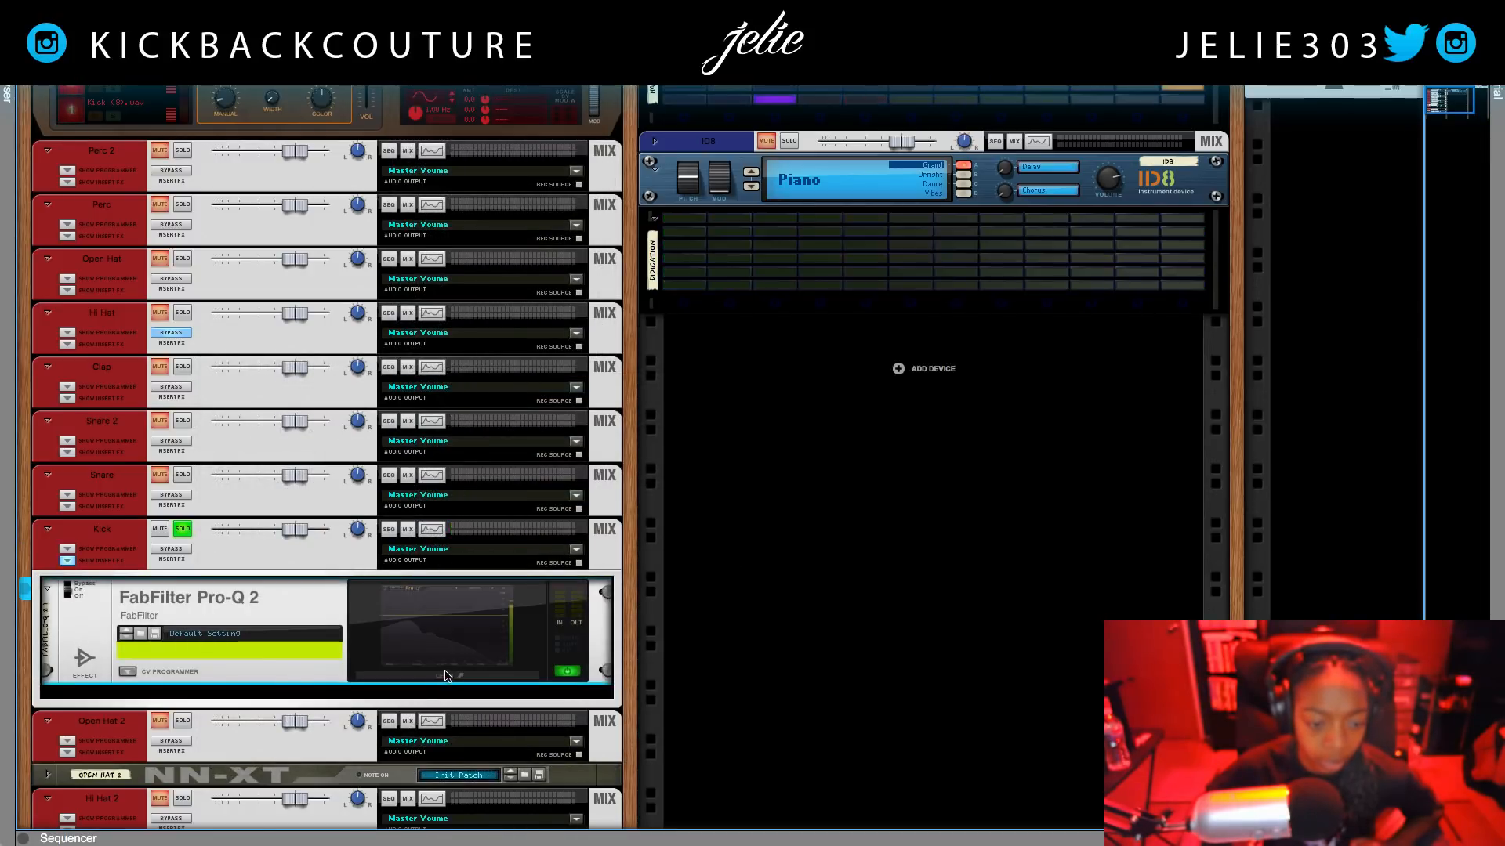
left_click(444, 675)
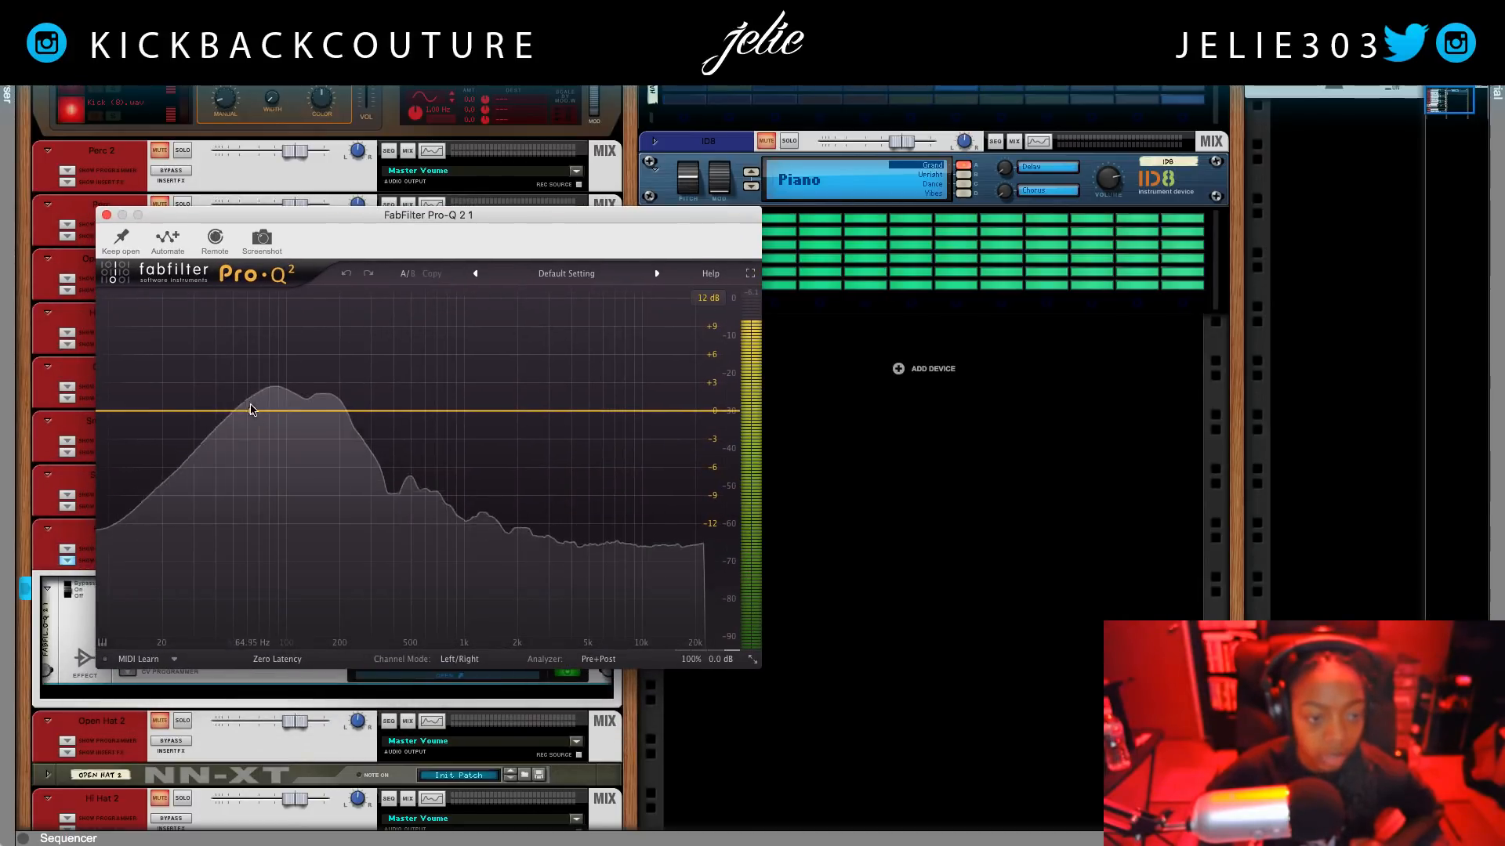
- Add a Low Cut band at about 9640 Hz to the equalizer and remove the bell band placed near 4200 Hz
left_click_drag(571, 410, 575, 609)
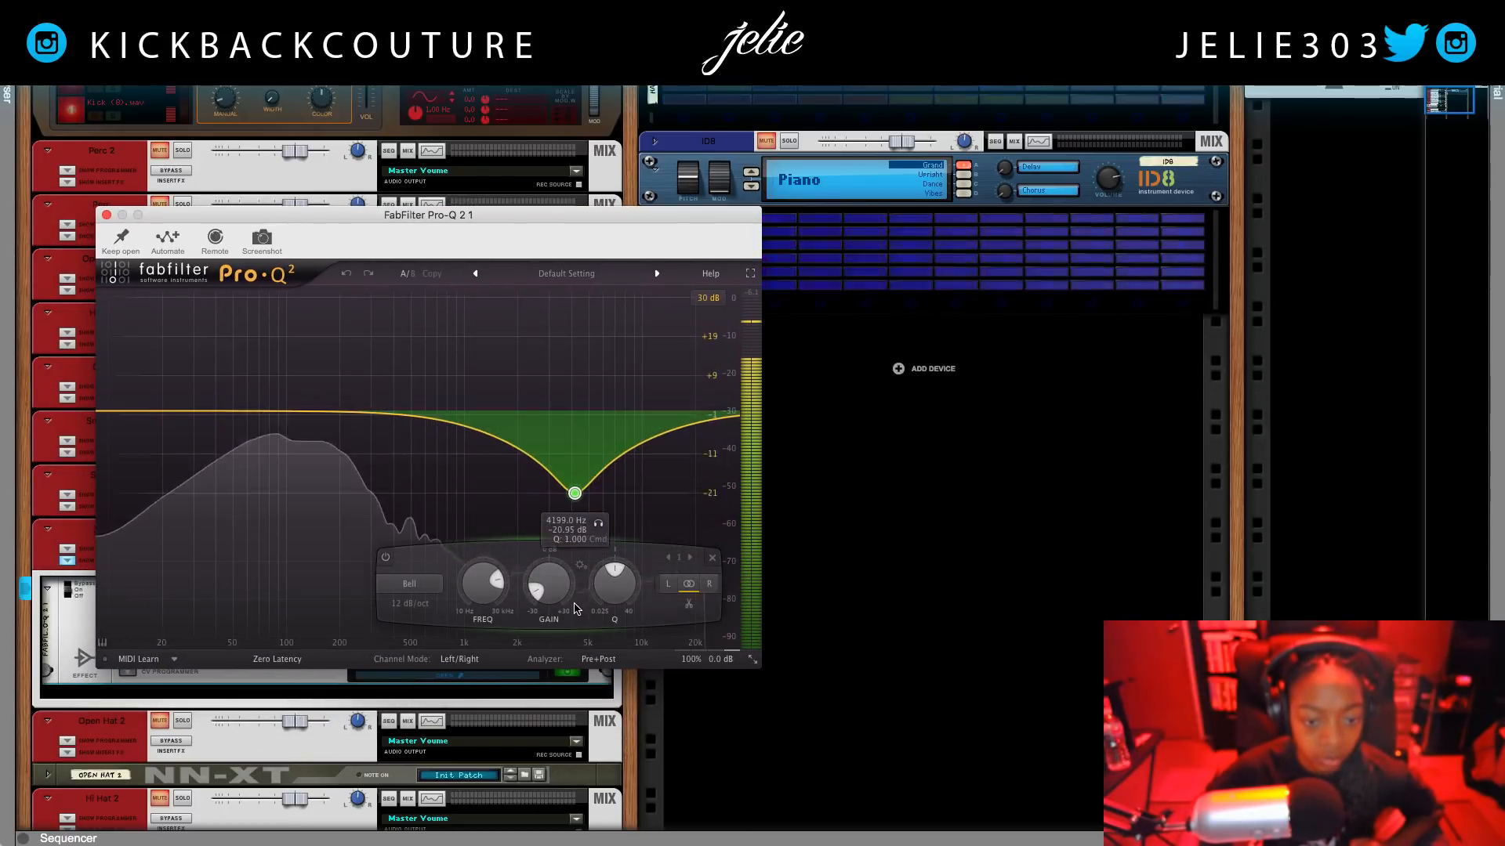
left_click_drag(732, 416, 638, 467)
left_click(410, 584)
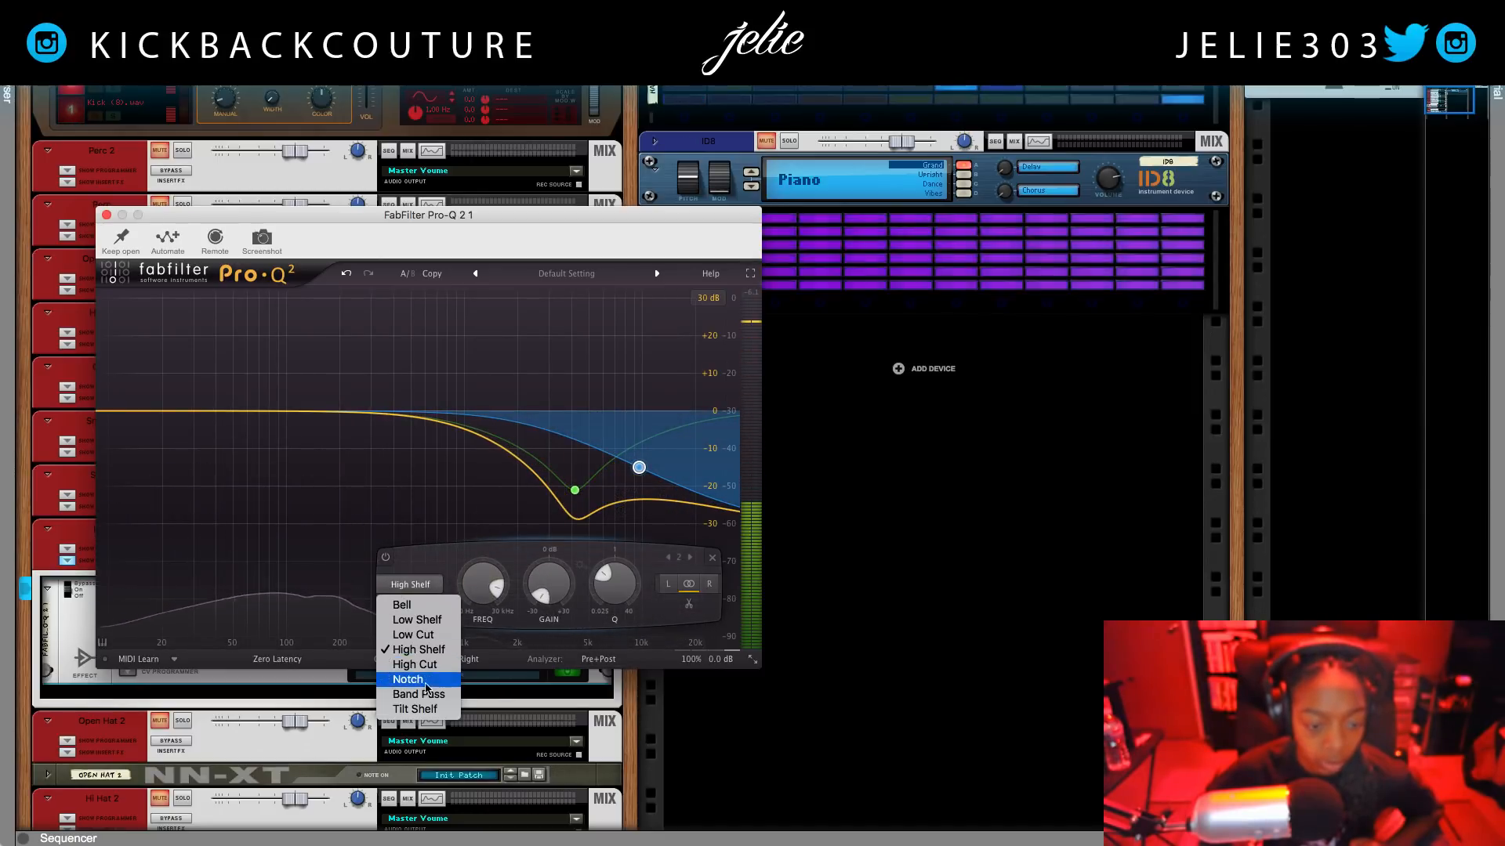
left_click(415, 634)
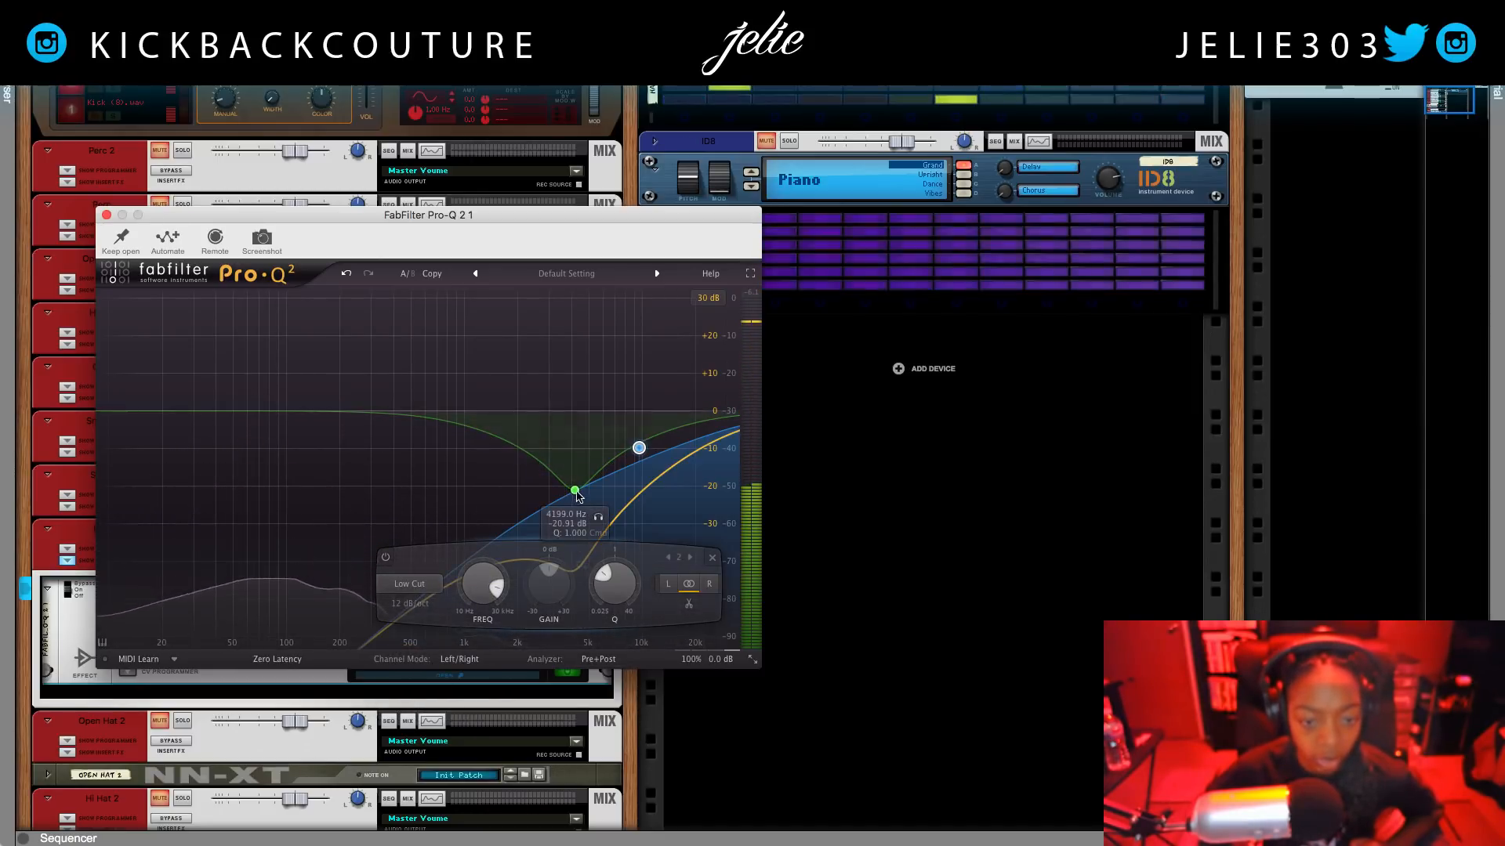
left_click(576, 492)
left_click(713, 558)
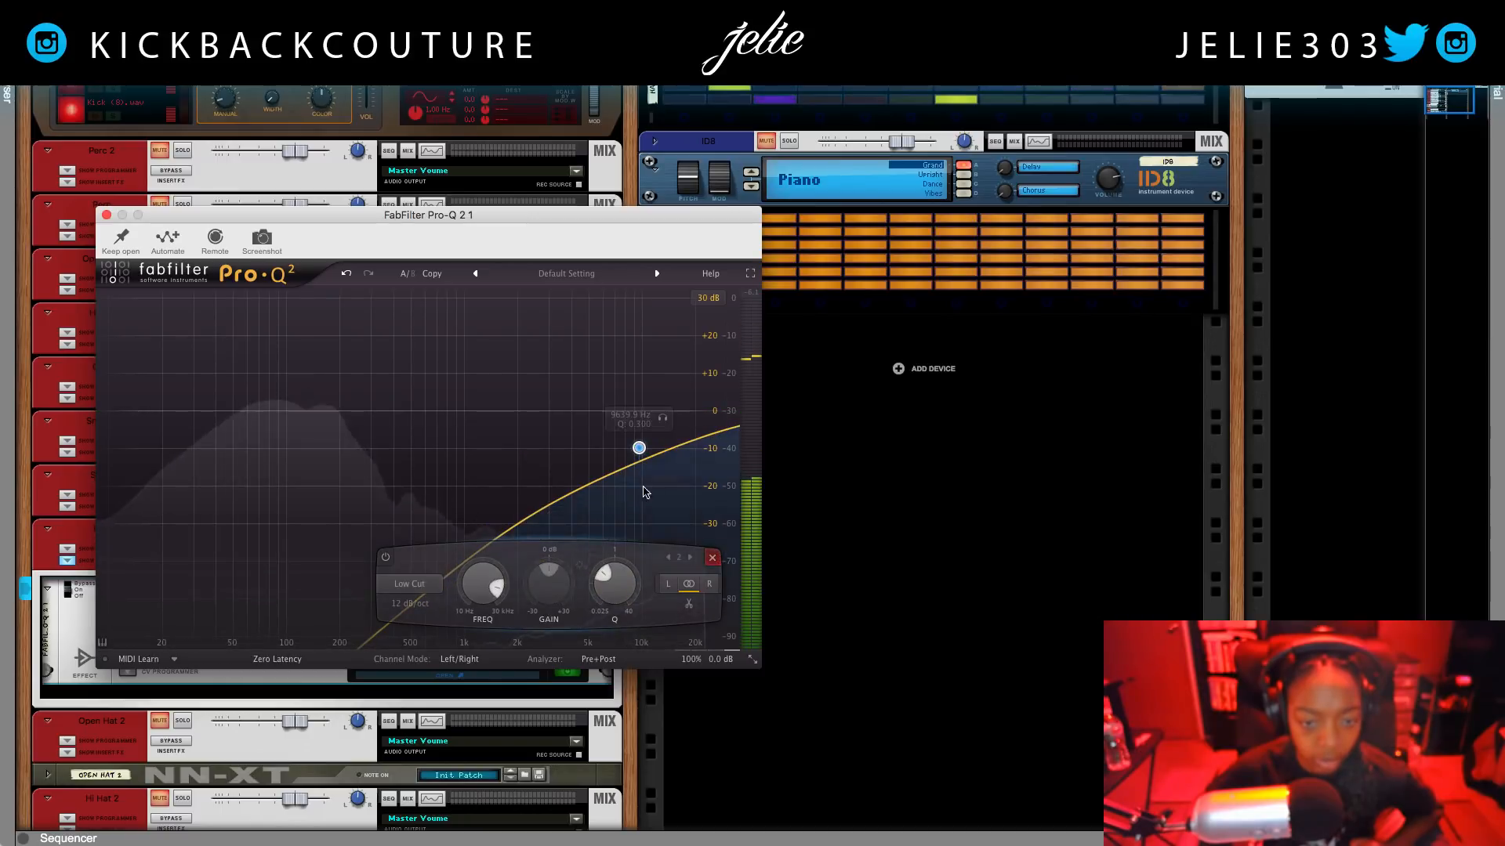
- Change the remaining band to a High Cut with a 96 dB/oct slope at about 6168 Hz and close the equalizer
left_click(410, 583)
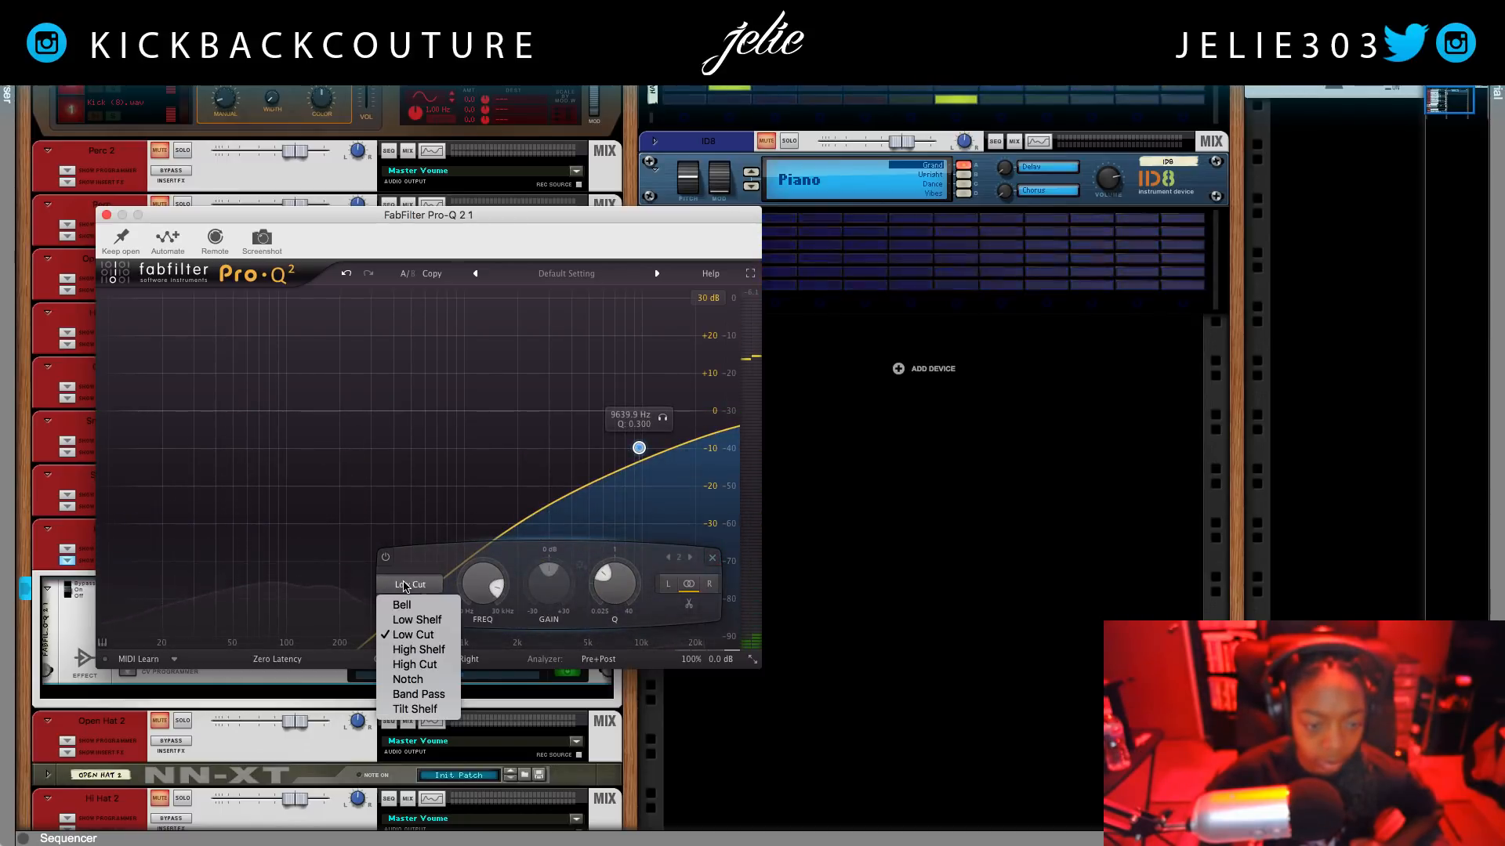
left_click(424, 665)
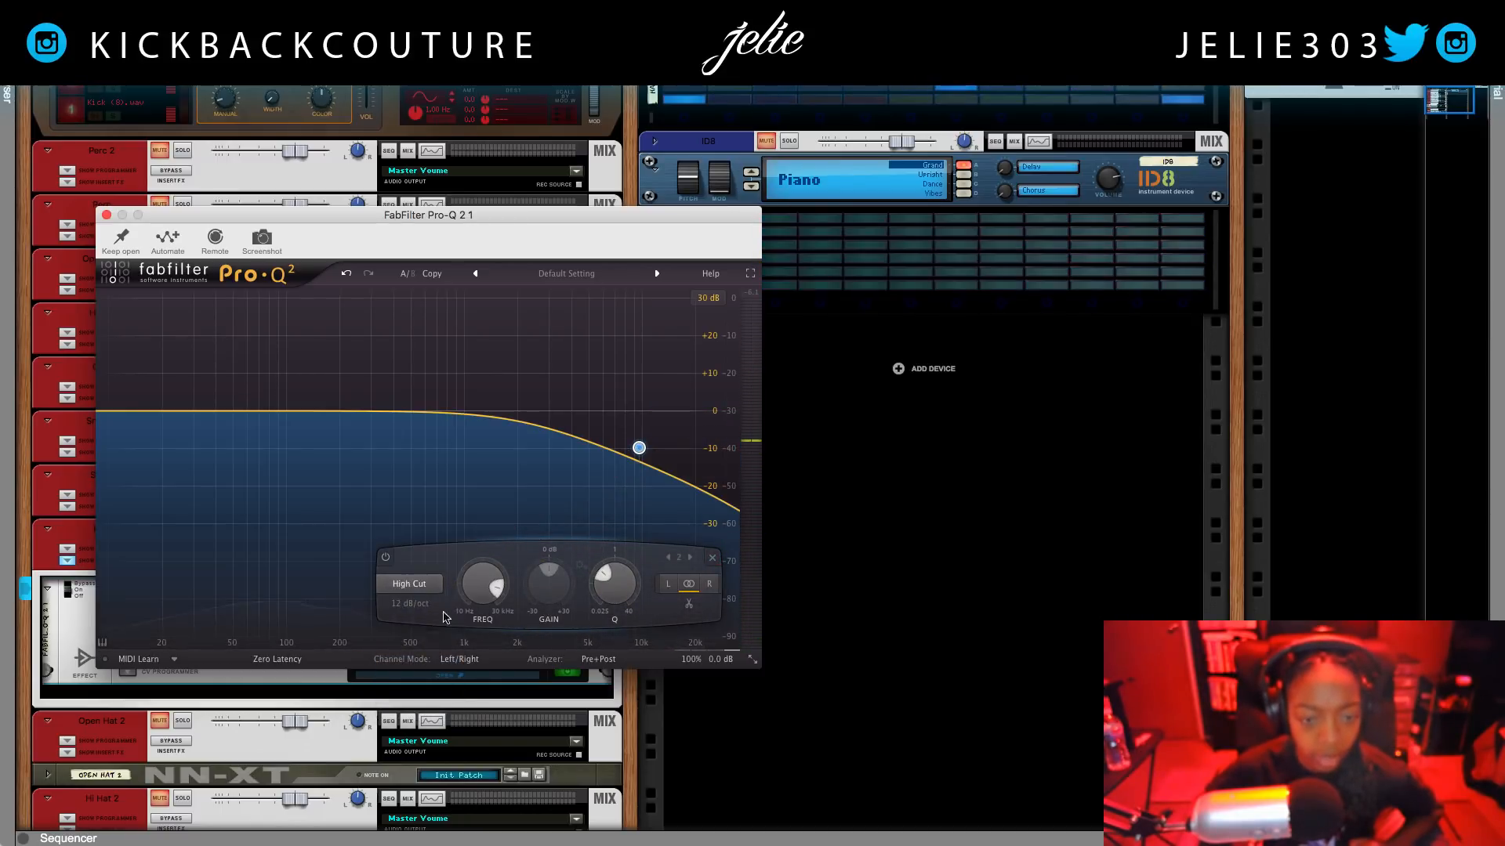
left_click(396, 613)
left_click(423, 722)
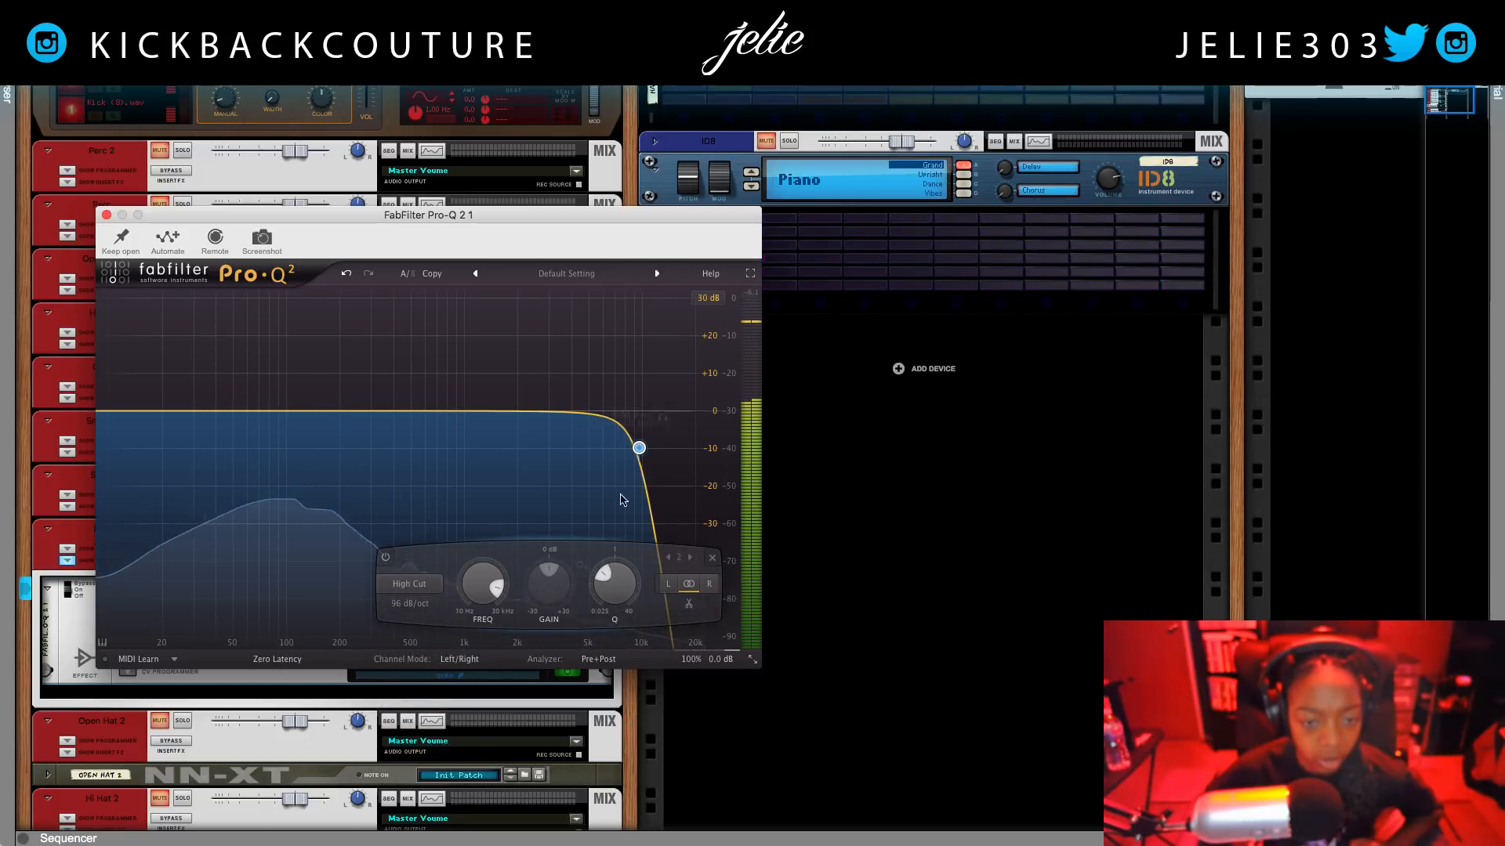
left_click_drag(639, 447, 604, 477)
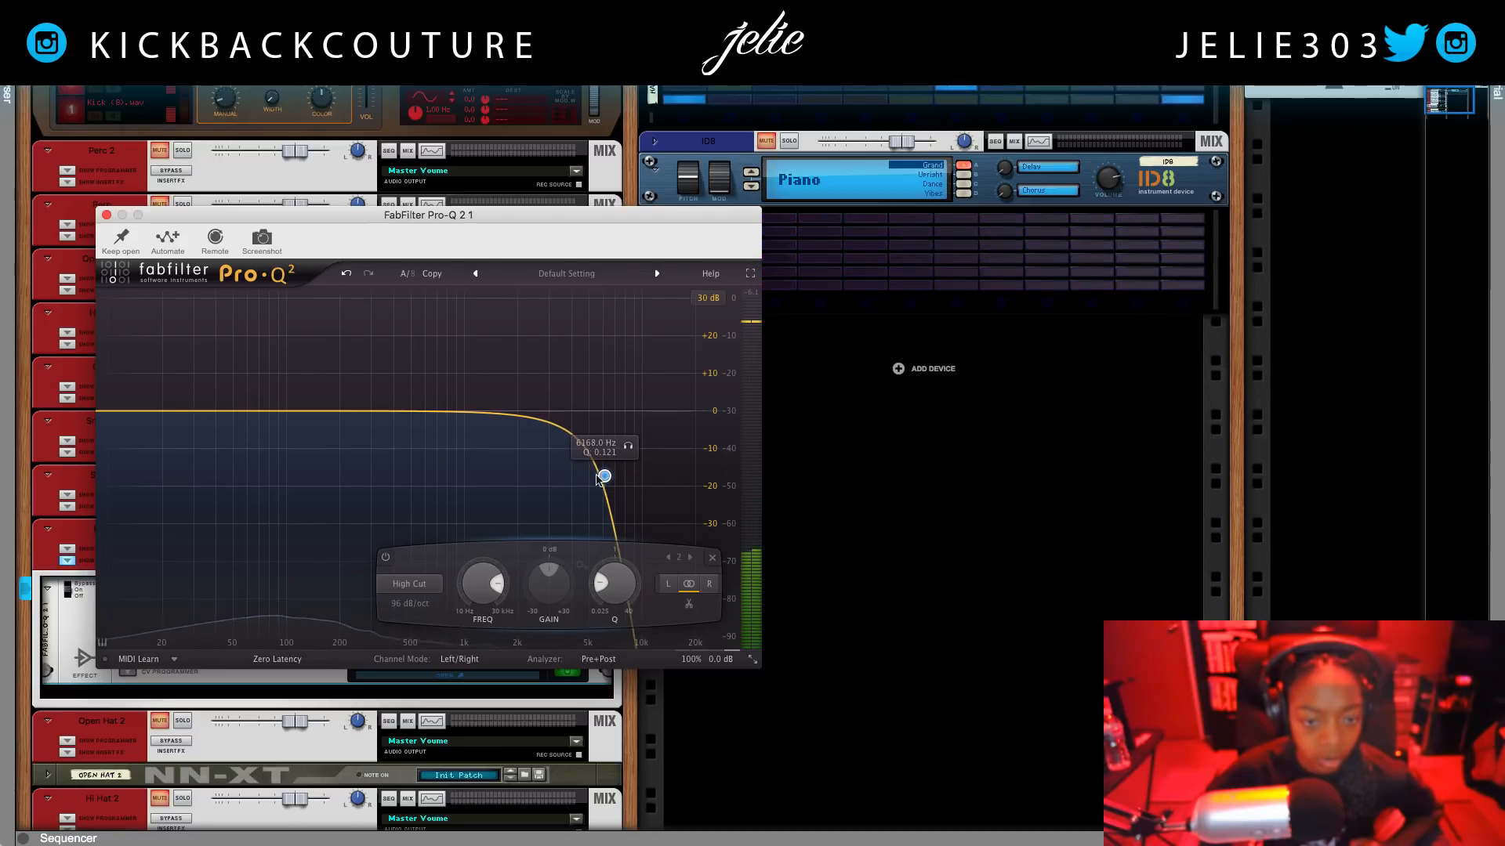
left_click(107, 215)
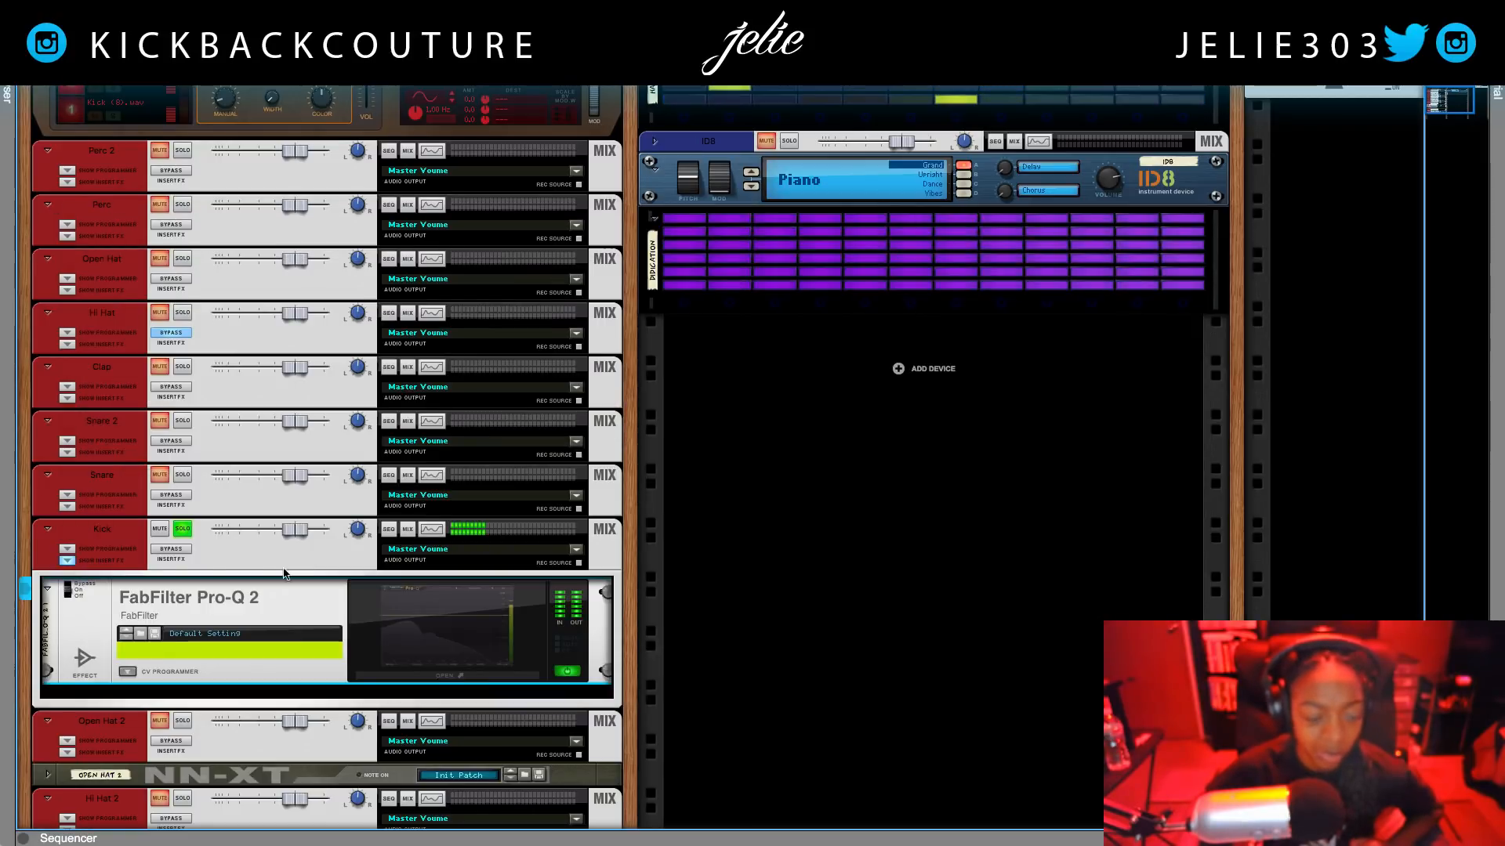
- Try a lower fader level on the Kick channel and undo the change
left_click_drag(294, 530, 265, 536)
key("super+z")
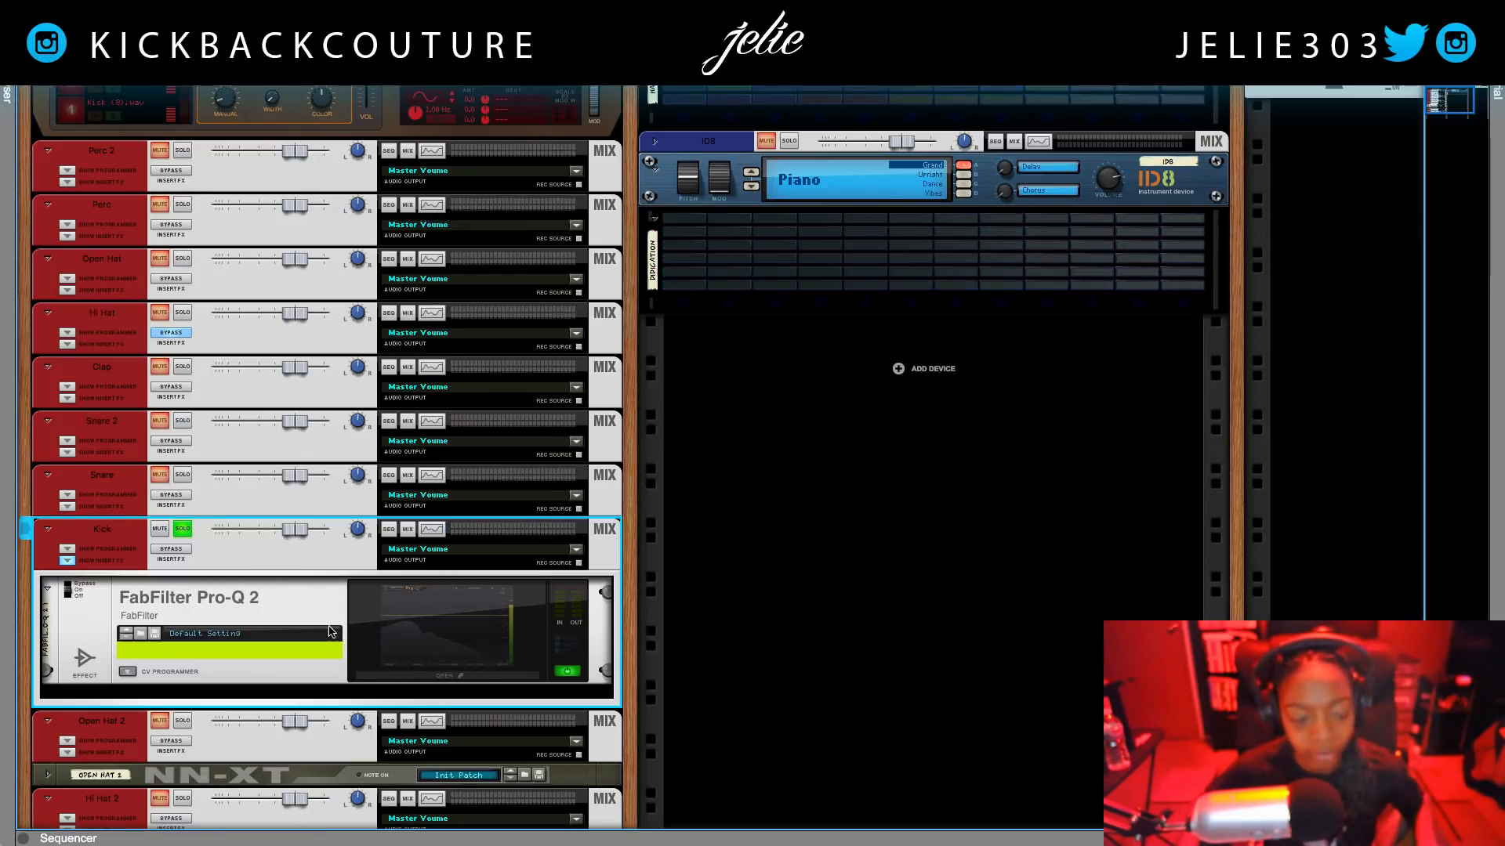
scroll(255, 600, "down", 1)
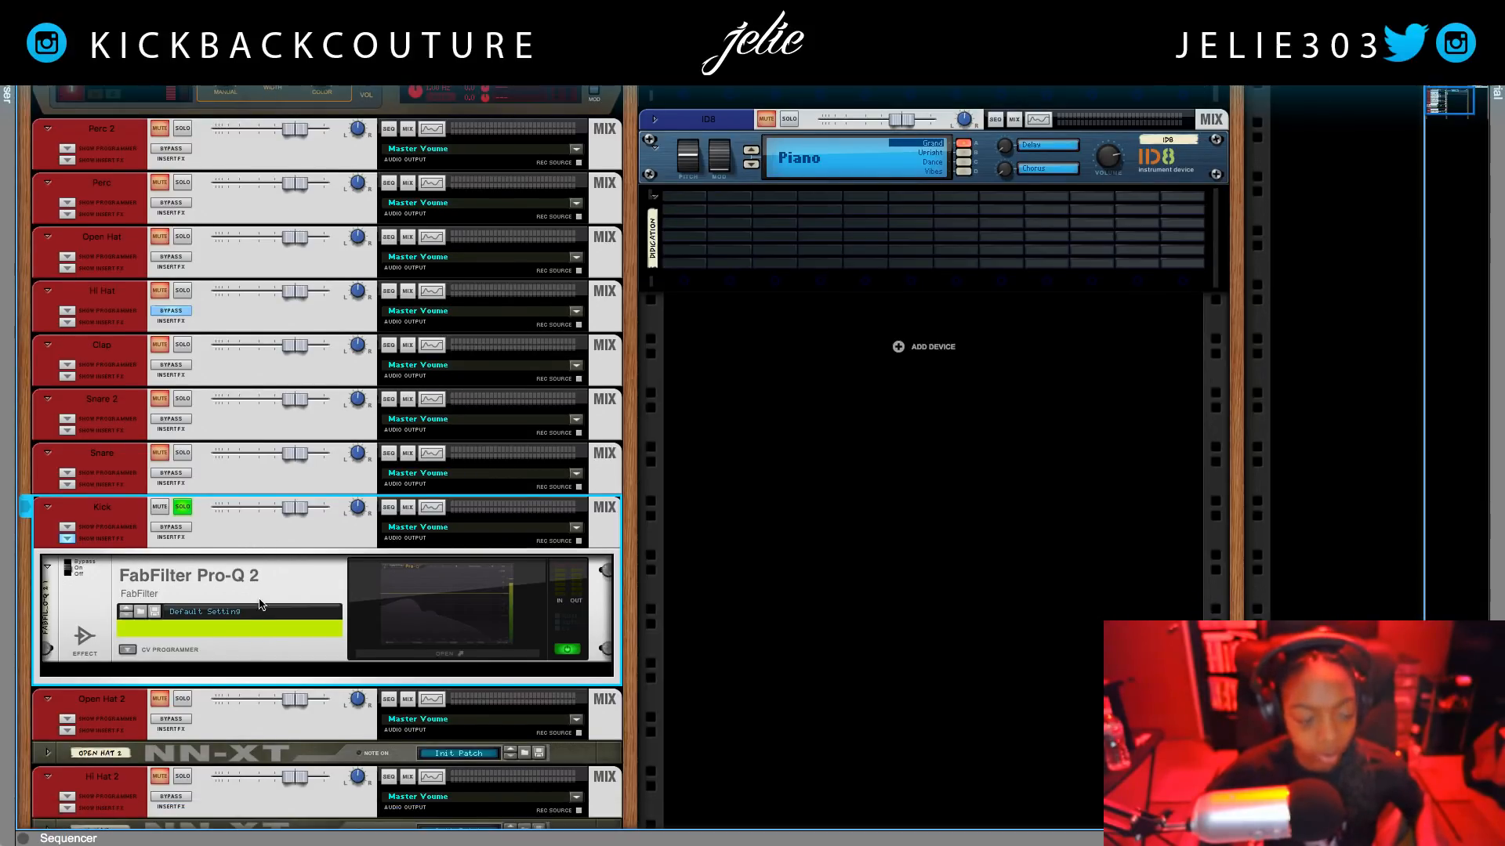
- Select the kick pad in Umpf Retro Beats and open its sample Kick (8).wav for editing
scroll(78, 470, "up", 8)
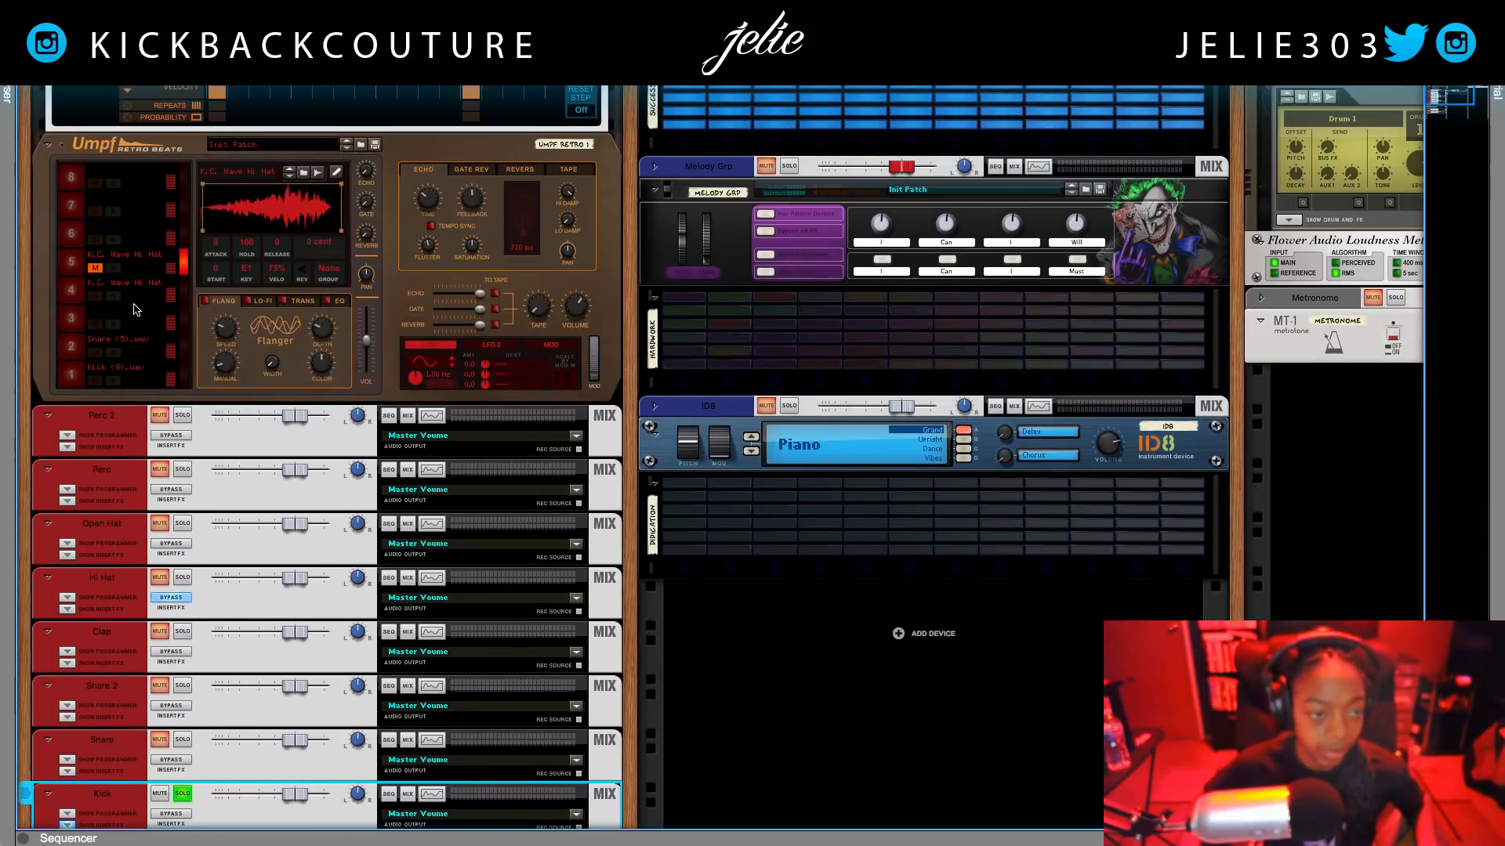
left_click(68, 402)
left_click(67, 401)
left_click(69, 401)
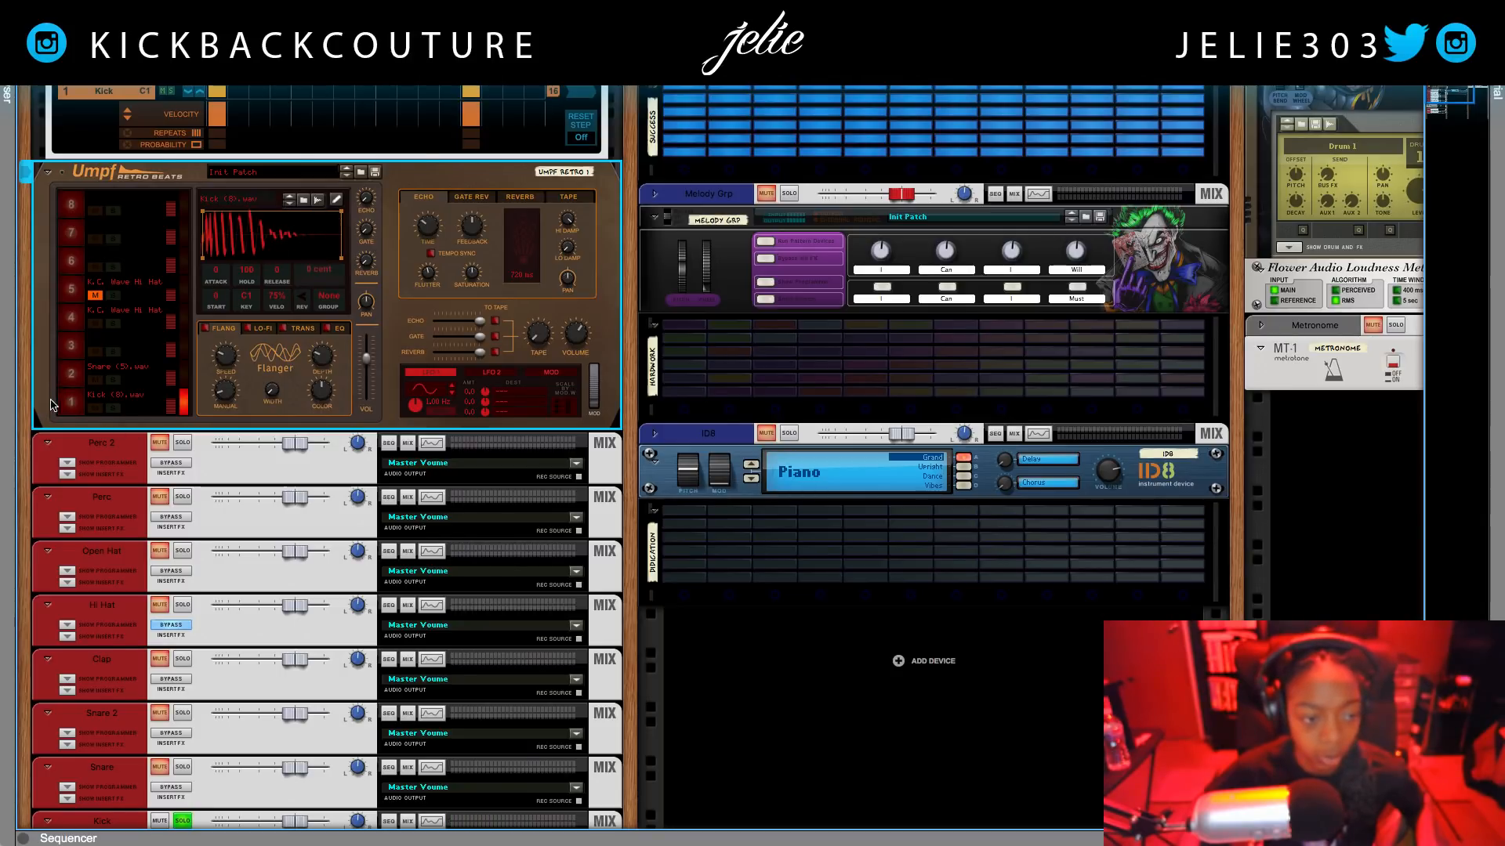
left_click(79, 406)
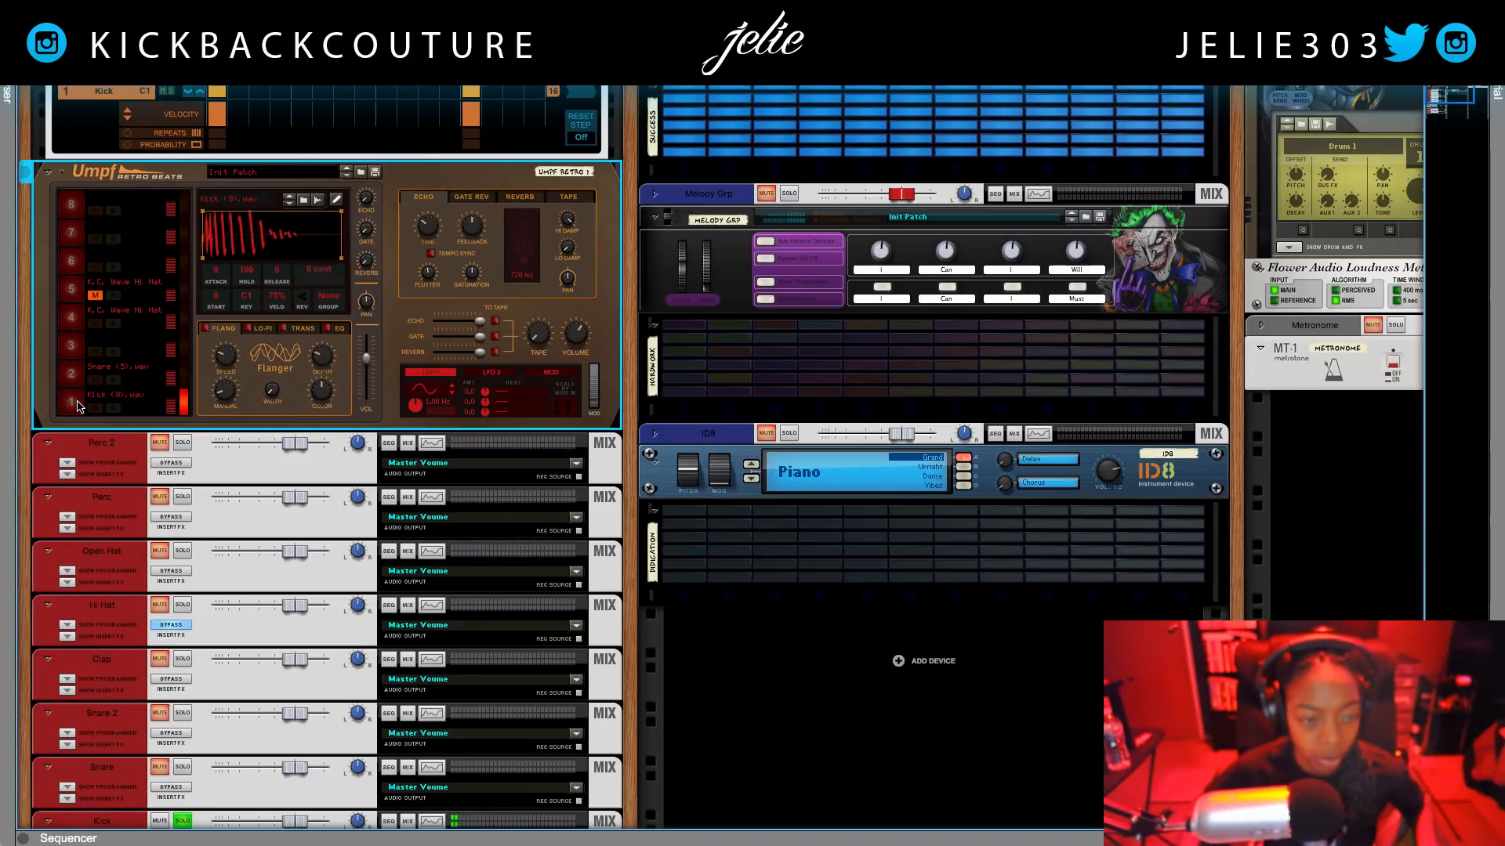
left_click(337, 200)
left_click_drag(356, 447, 531, 278)
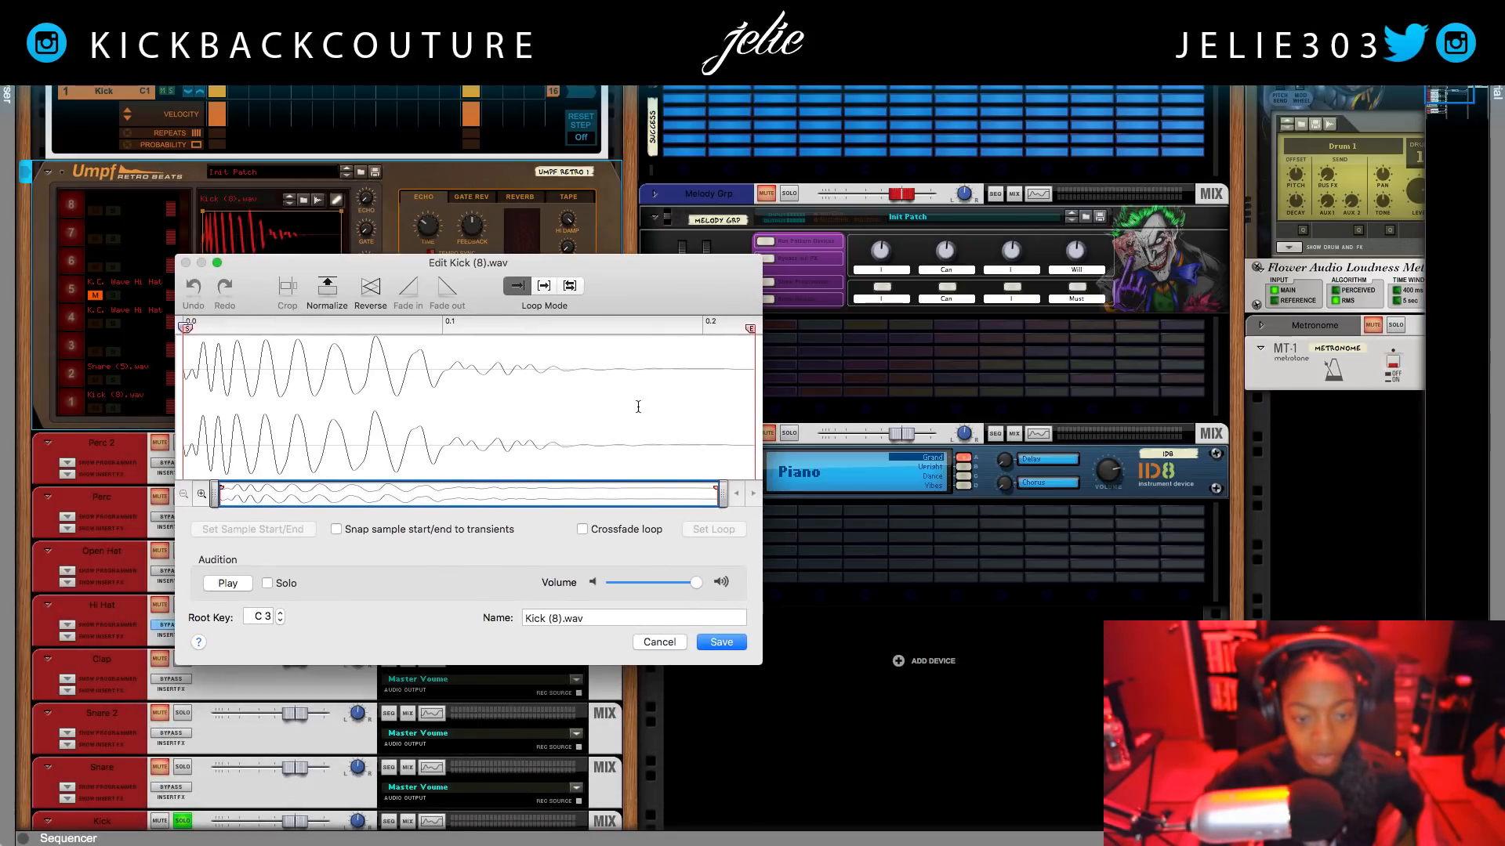
- Select the tail of the kick sample from about 0.17 s to its end, audition it and save the sample
left_click_drag(633, 439, 817, 438)
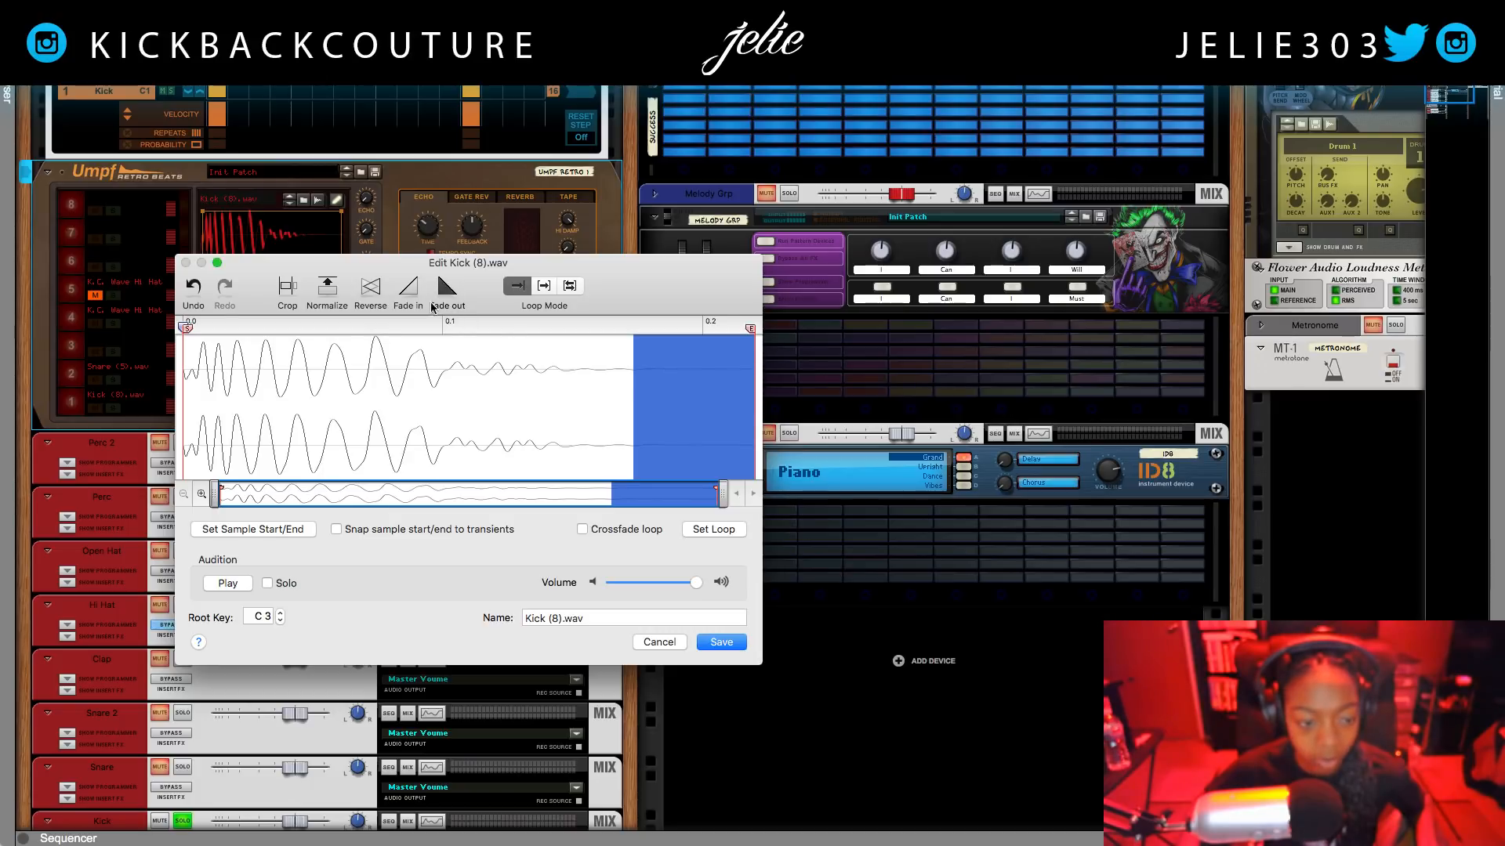
left_click(218, 584)
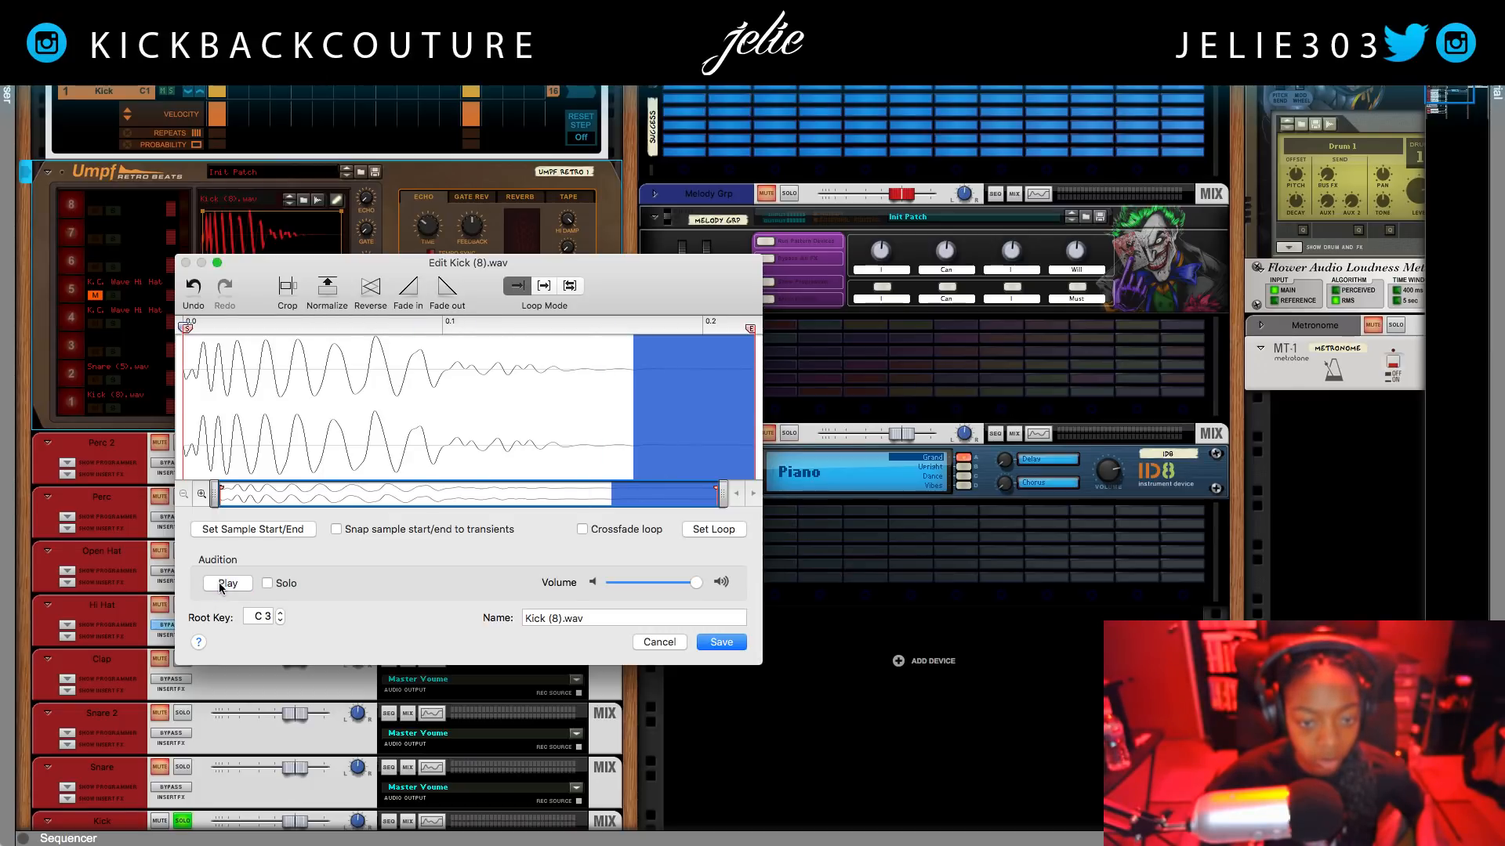
left_click(702, 641)
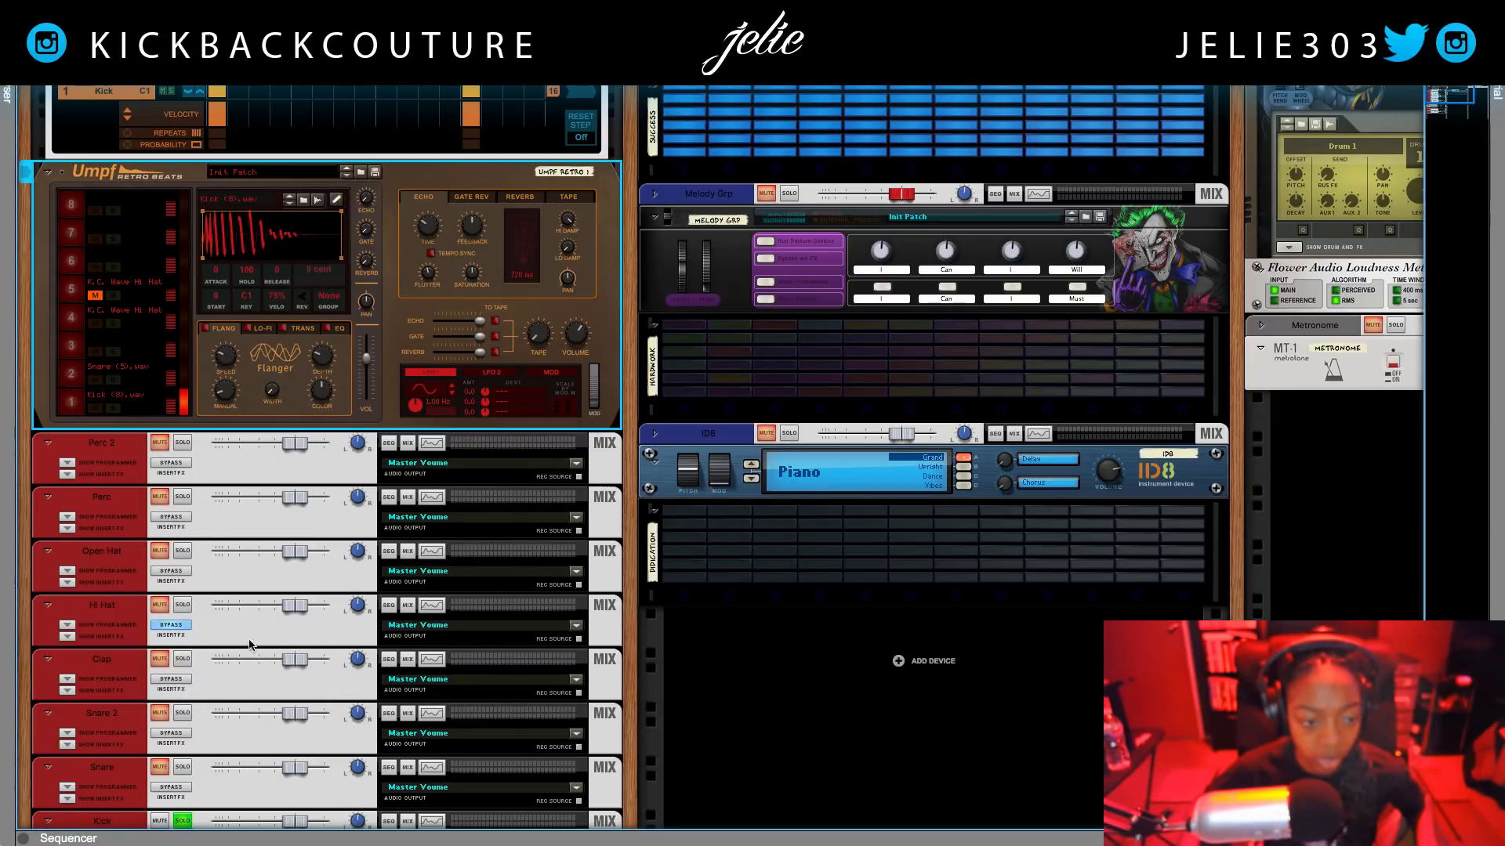
- Play back the beat and add a DCAM EnvShaper by FXpansion after the FabFilter Pro-Q 2 in the Kick channel's inserts
key("space")
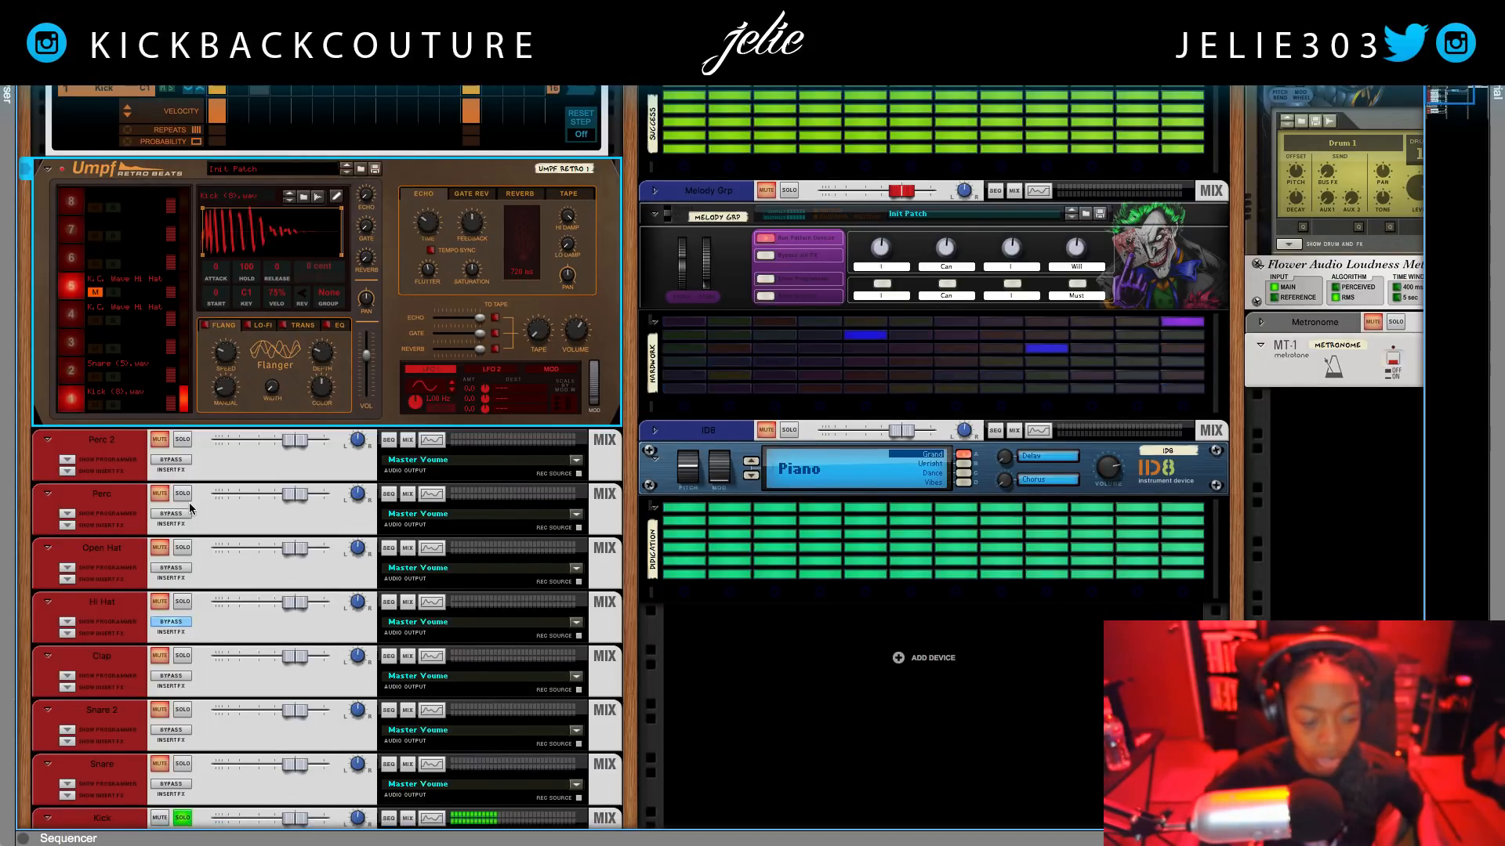
scroll(167, 666, "down", 5)
scroll(167, 666, "down", 1)
left_click(212, 730)
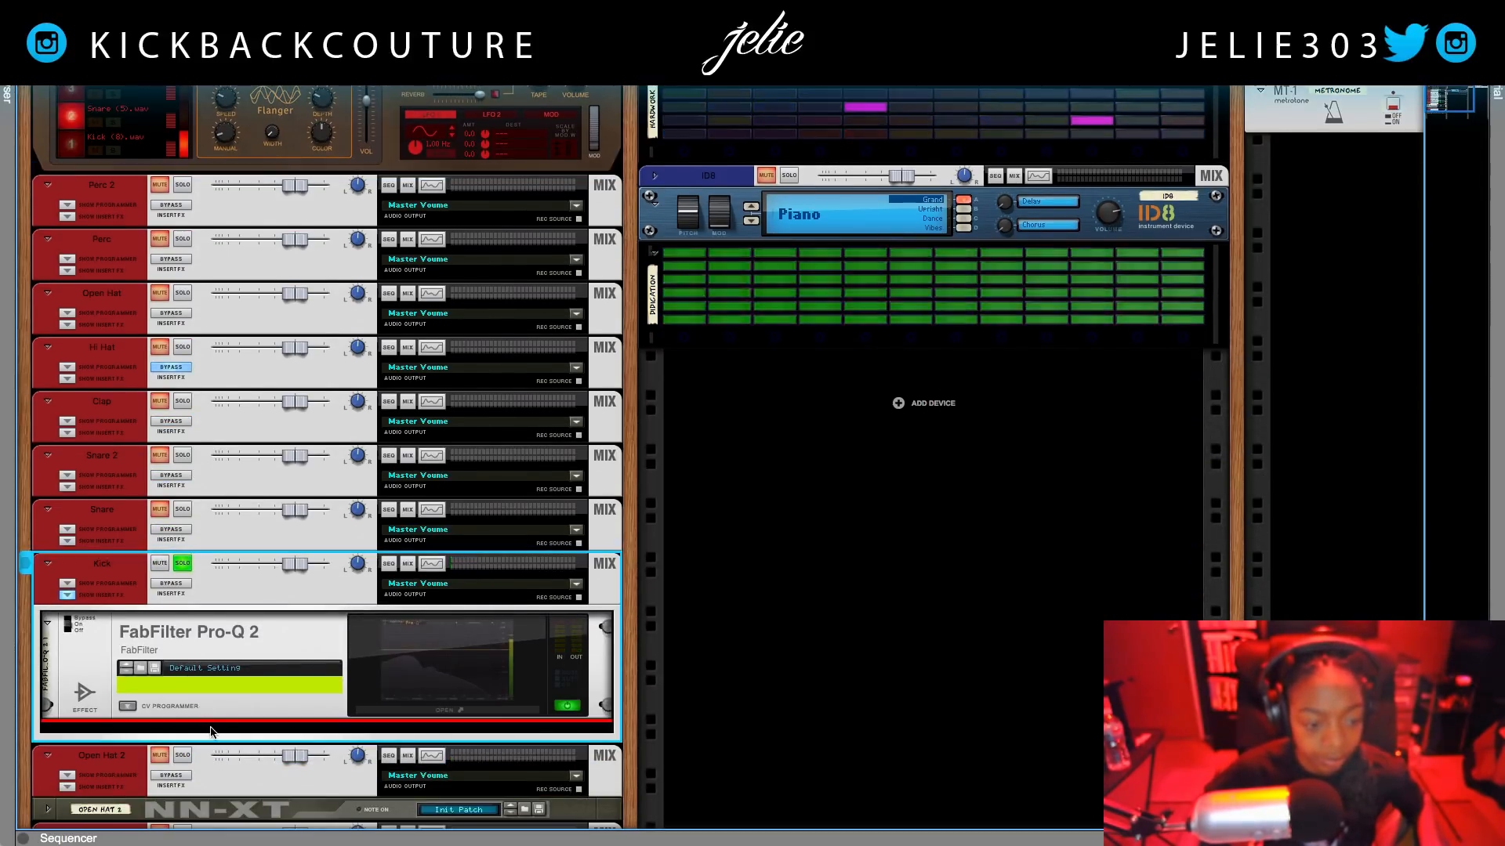
right_click(211, 730)
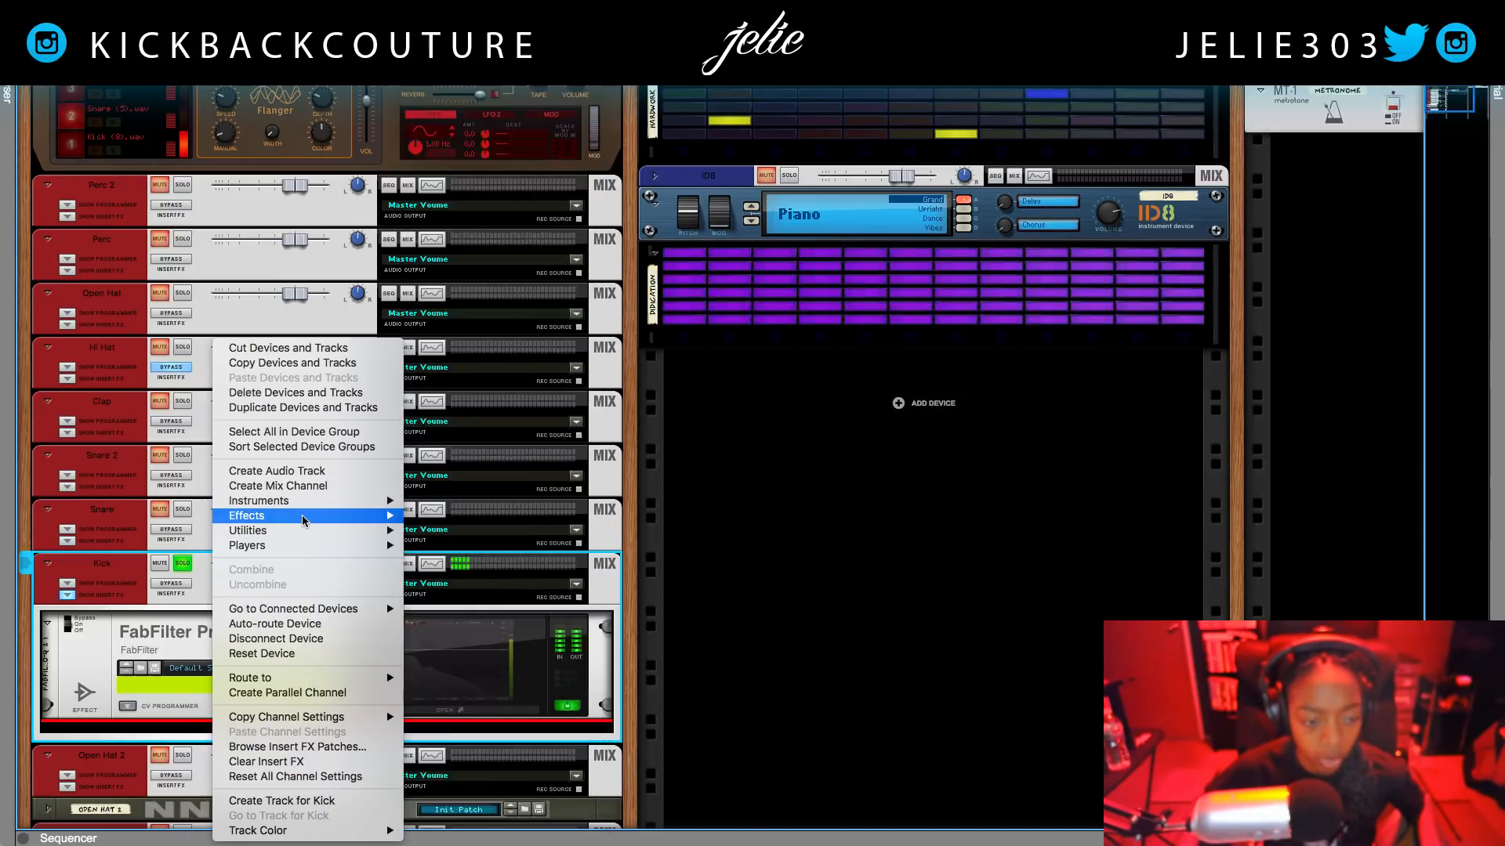
mouse_move(302, 519)
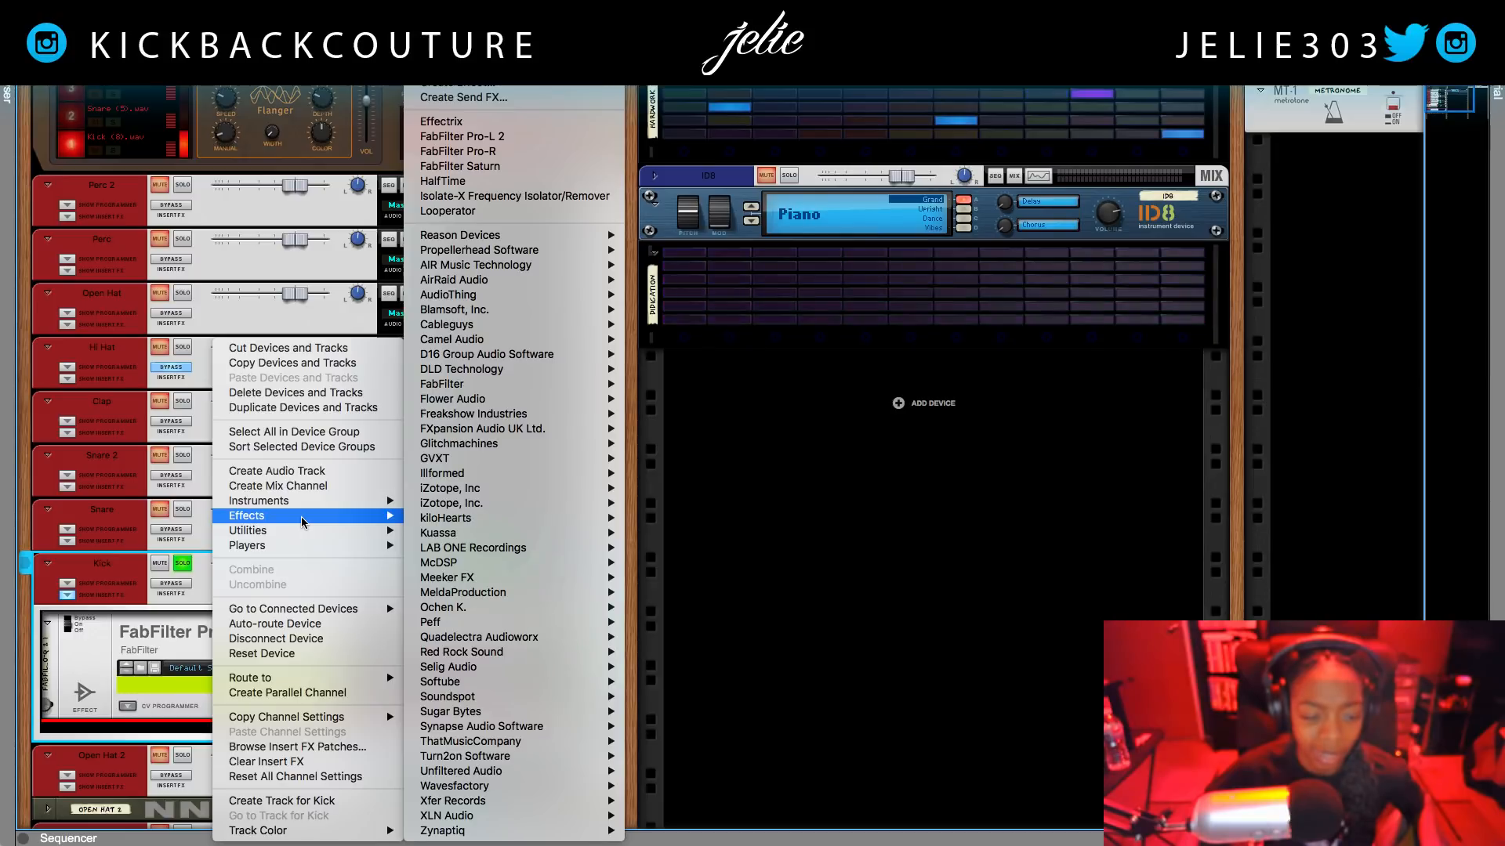
mouse_move(482, 519)
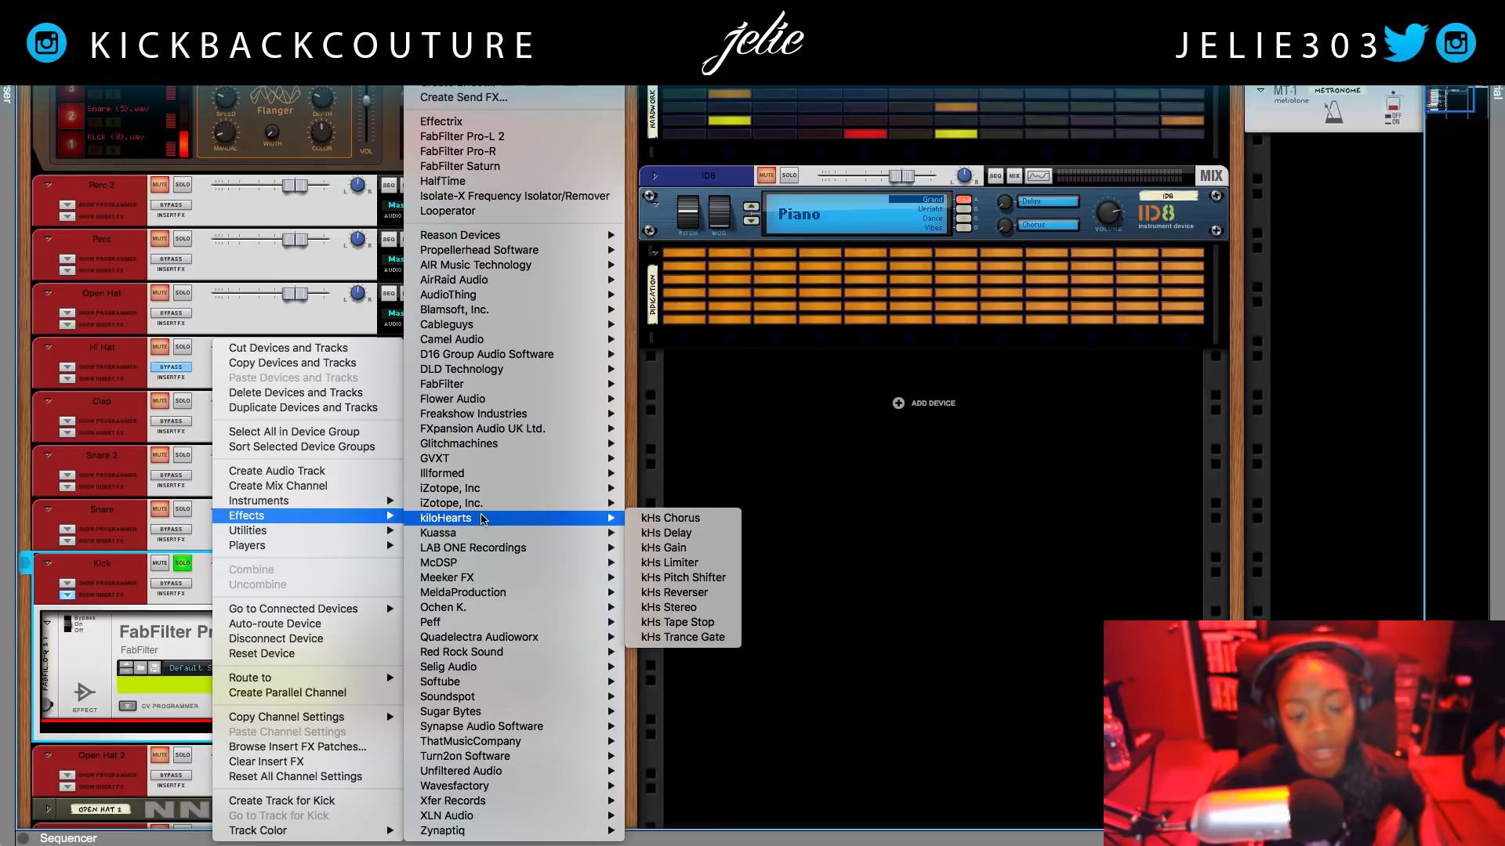
mouse_move(564, 428)
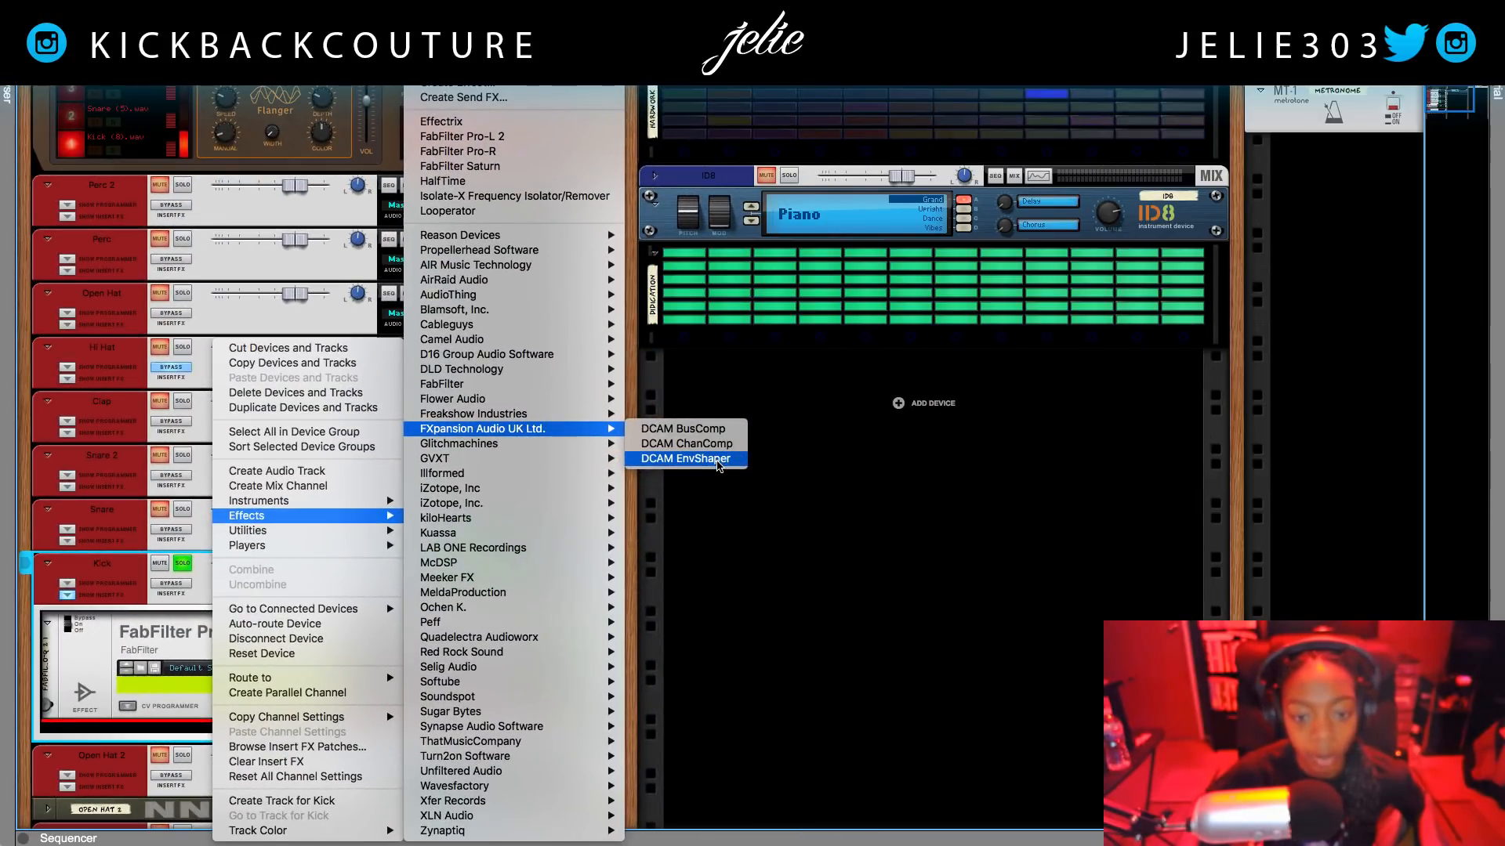
left_click(686, 458)
scroll(307, 676, "down", 3)
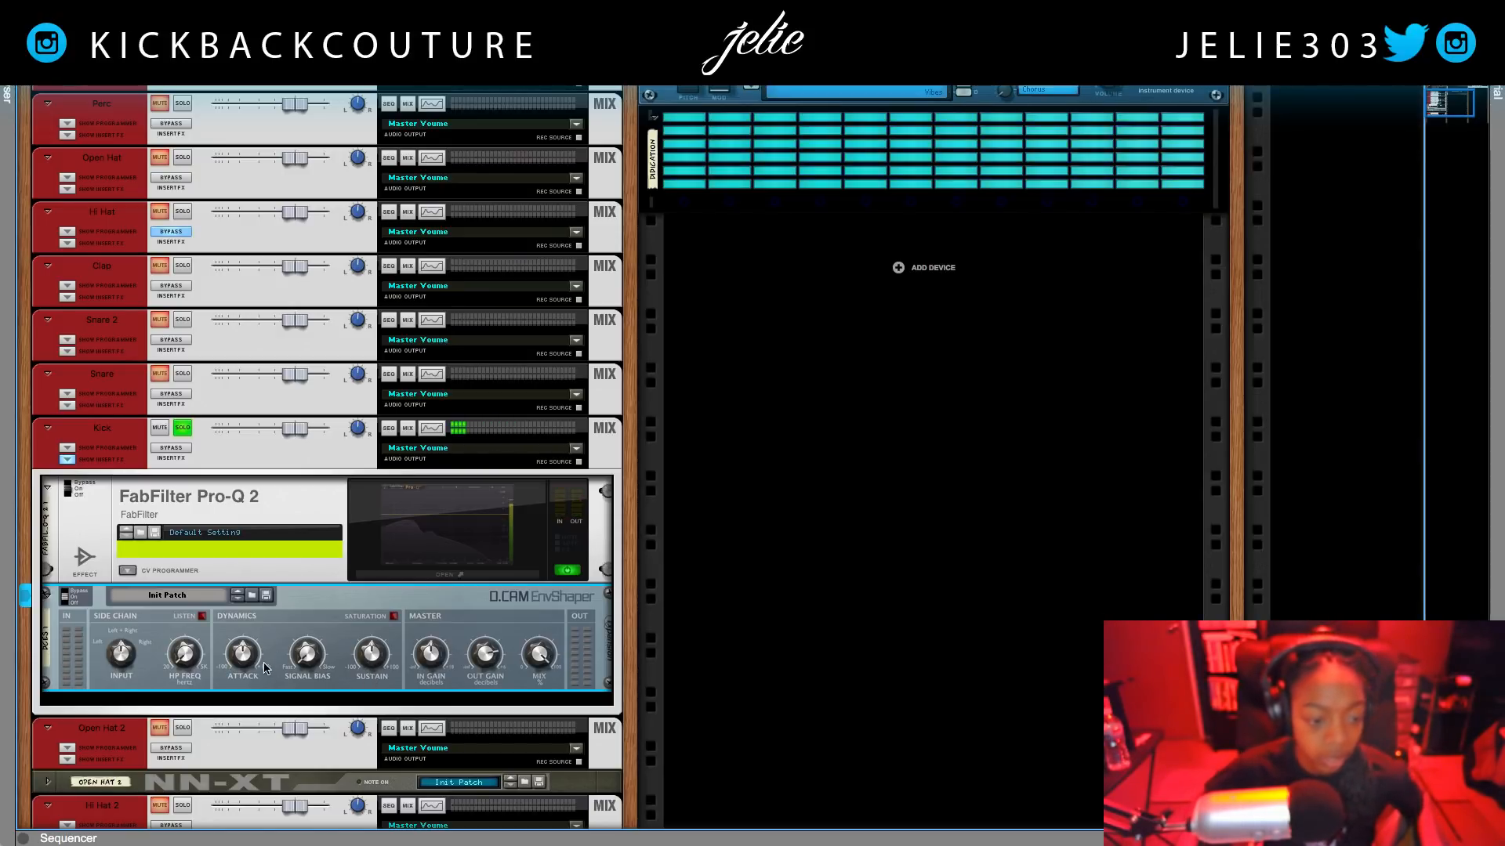
- Adjust the EnvShaper's Attack during playback and show the transport controls
mouse_move(245, 650)
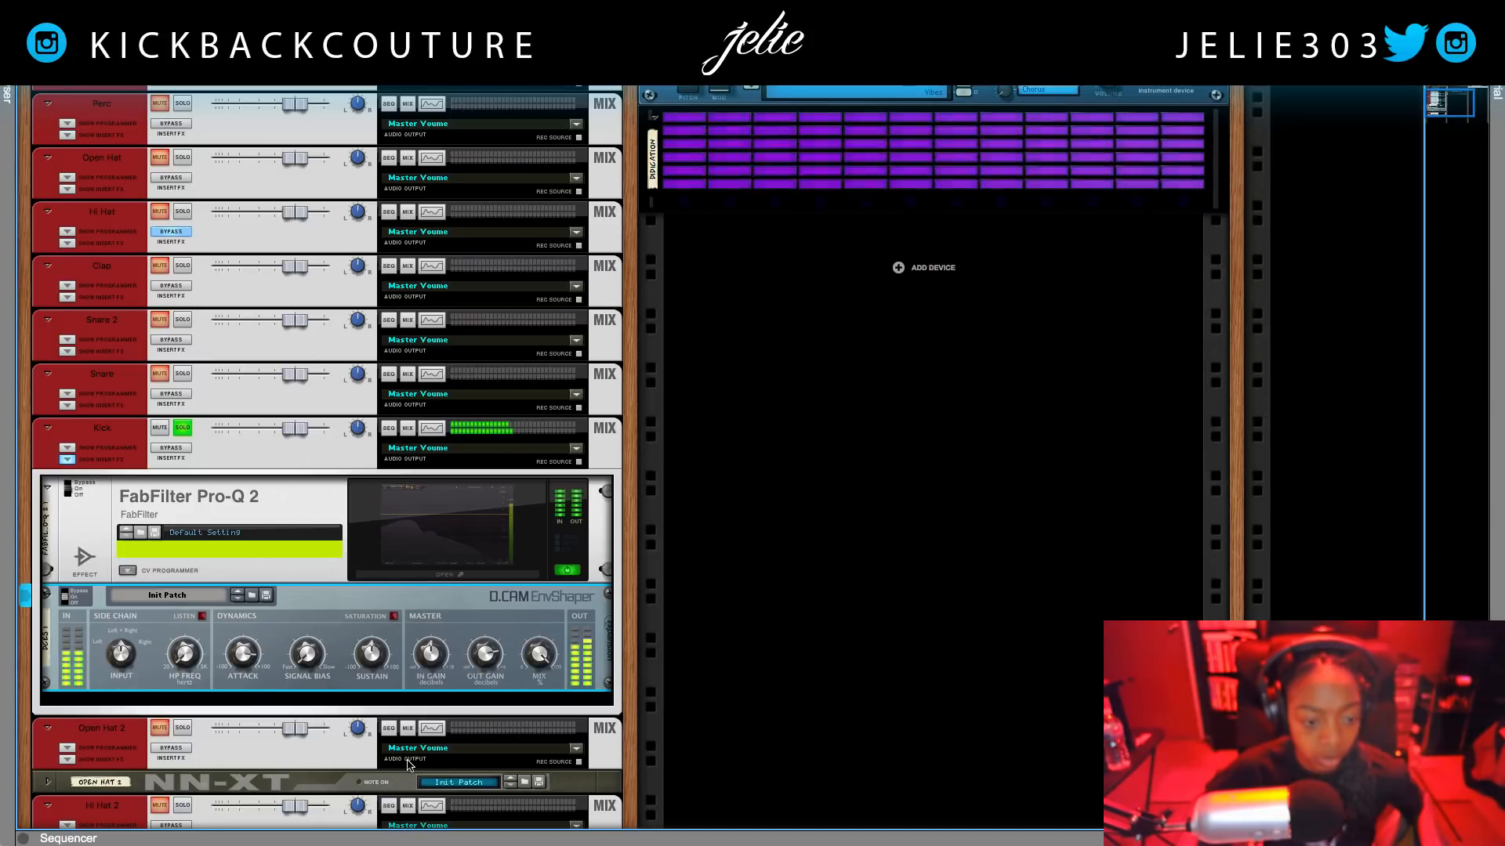
left_click_drag(277, 603, 245, 672)
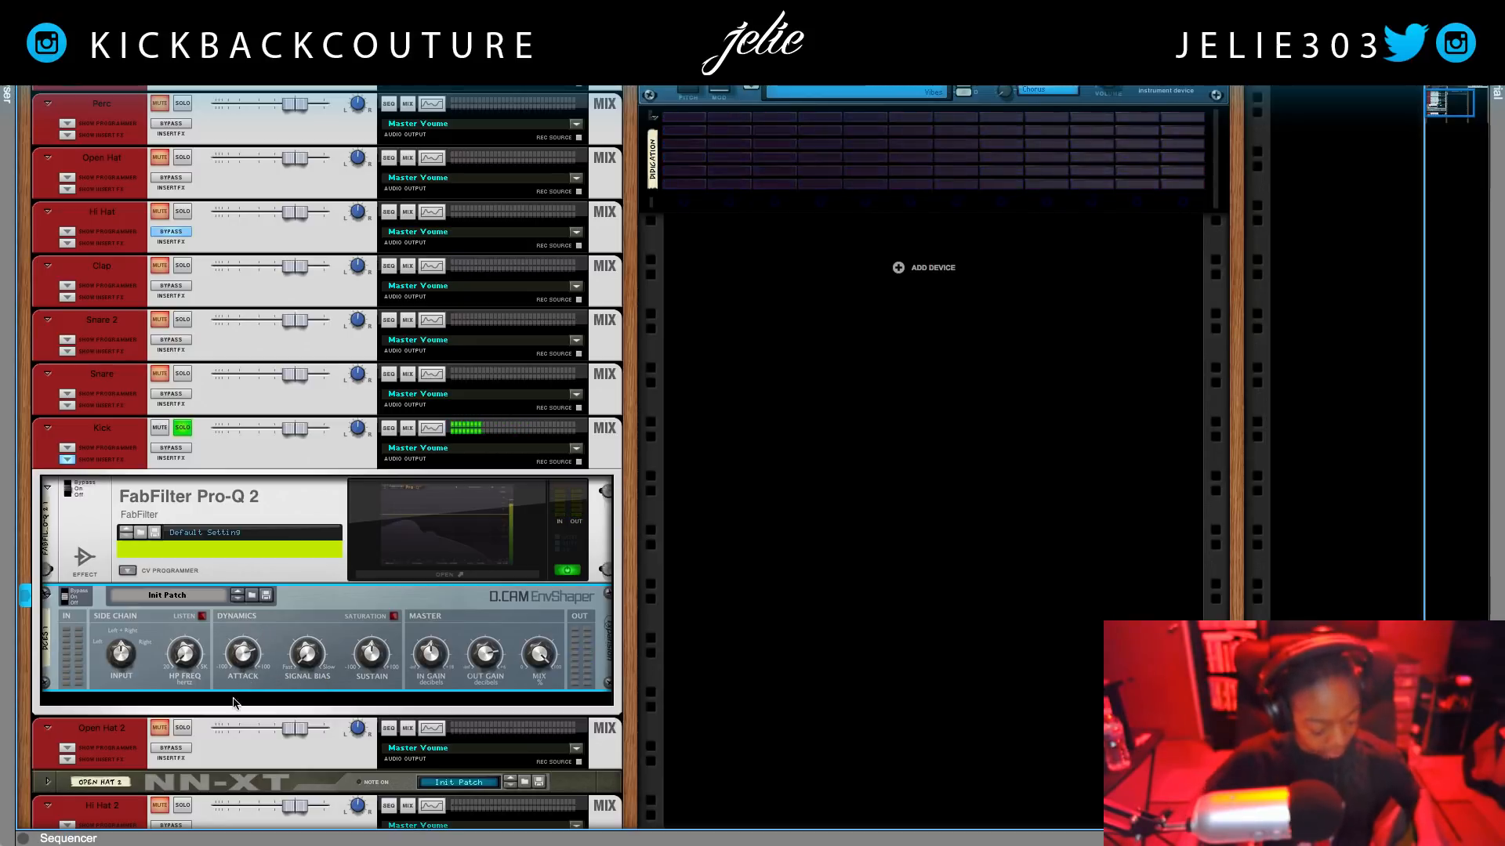
key("alt+super+t")
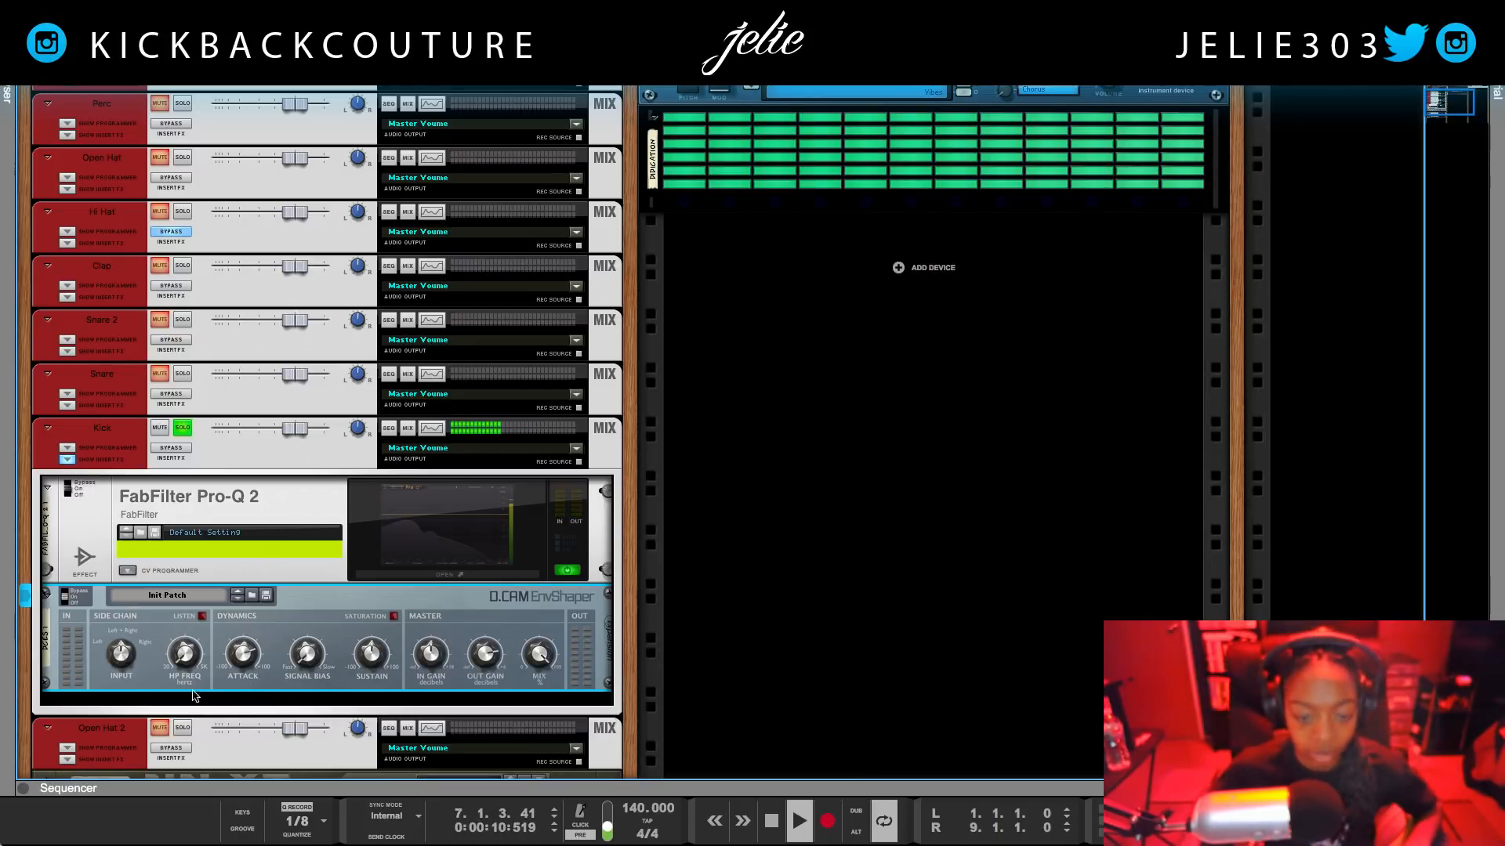
mouse_move(253, 668)
left_click_drag(253, 668, 250, 670)
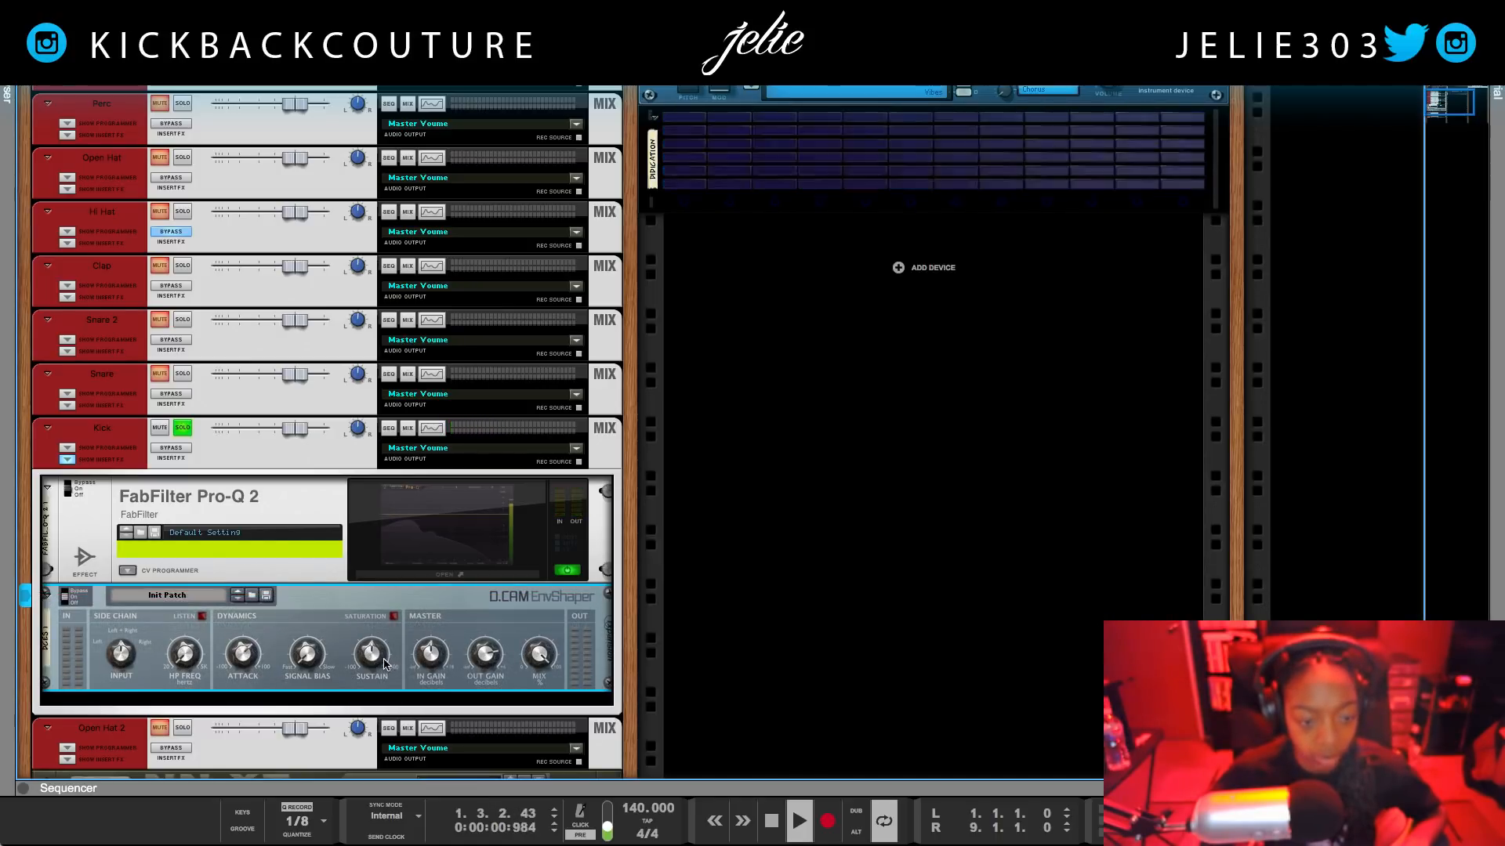
- Set the EnvShaper's Sustain to -100% and its Attack to 63%, and stop playback
left_click_drag(376, 676, 382, 698)
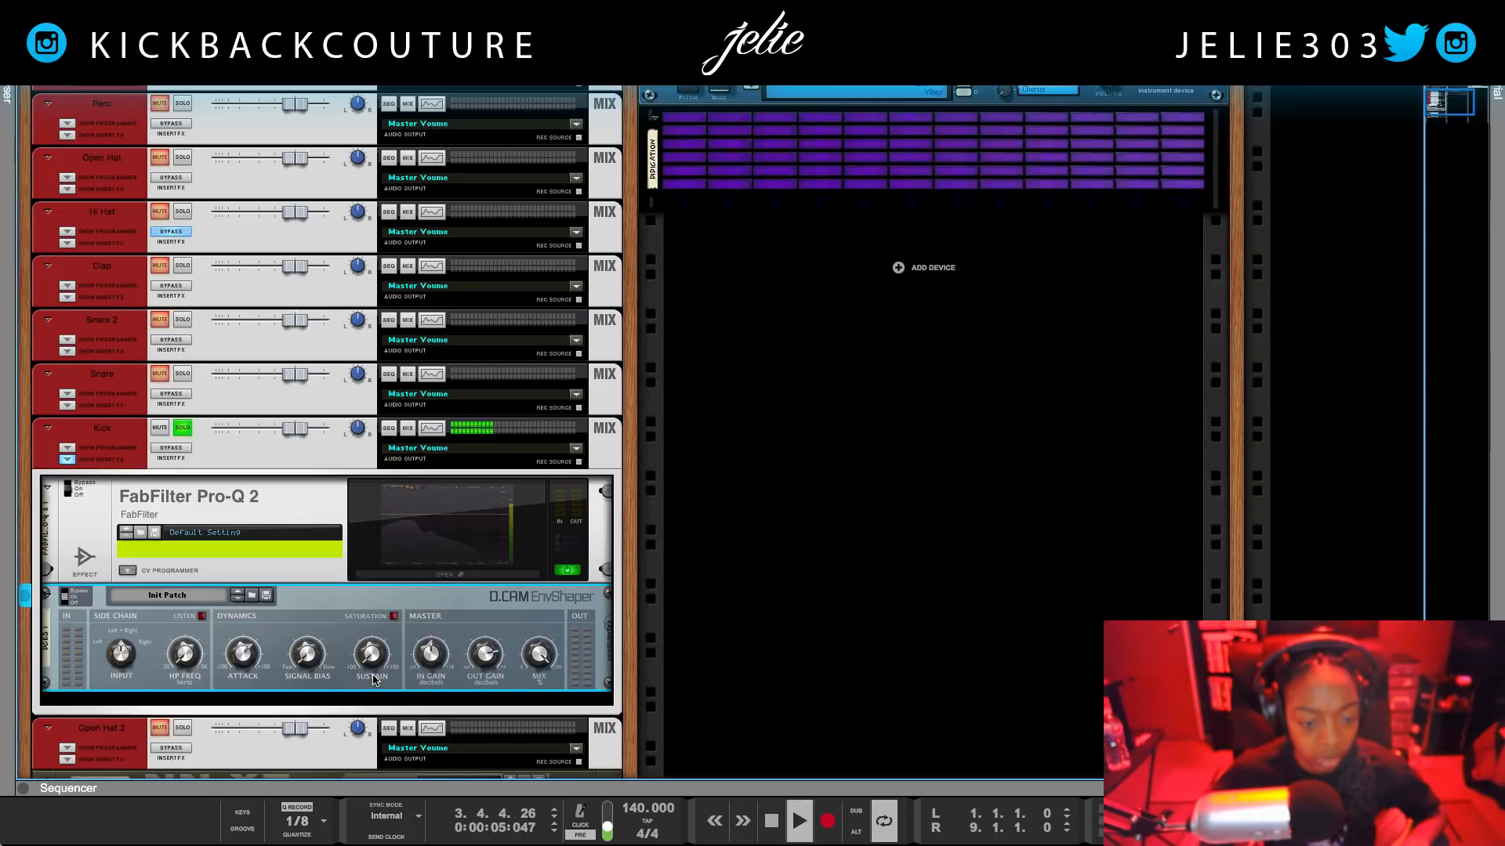
mouse_move(375, 673)
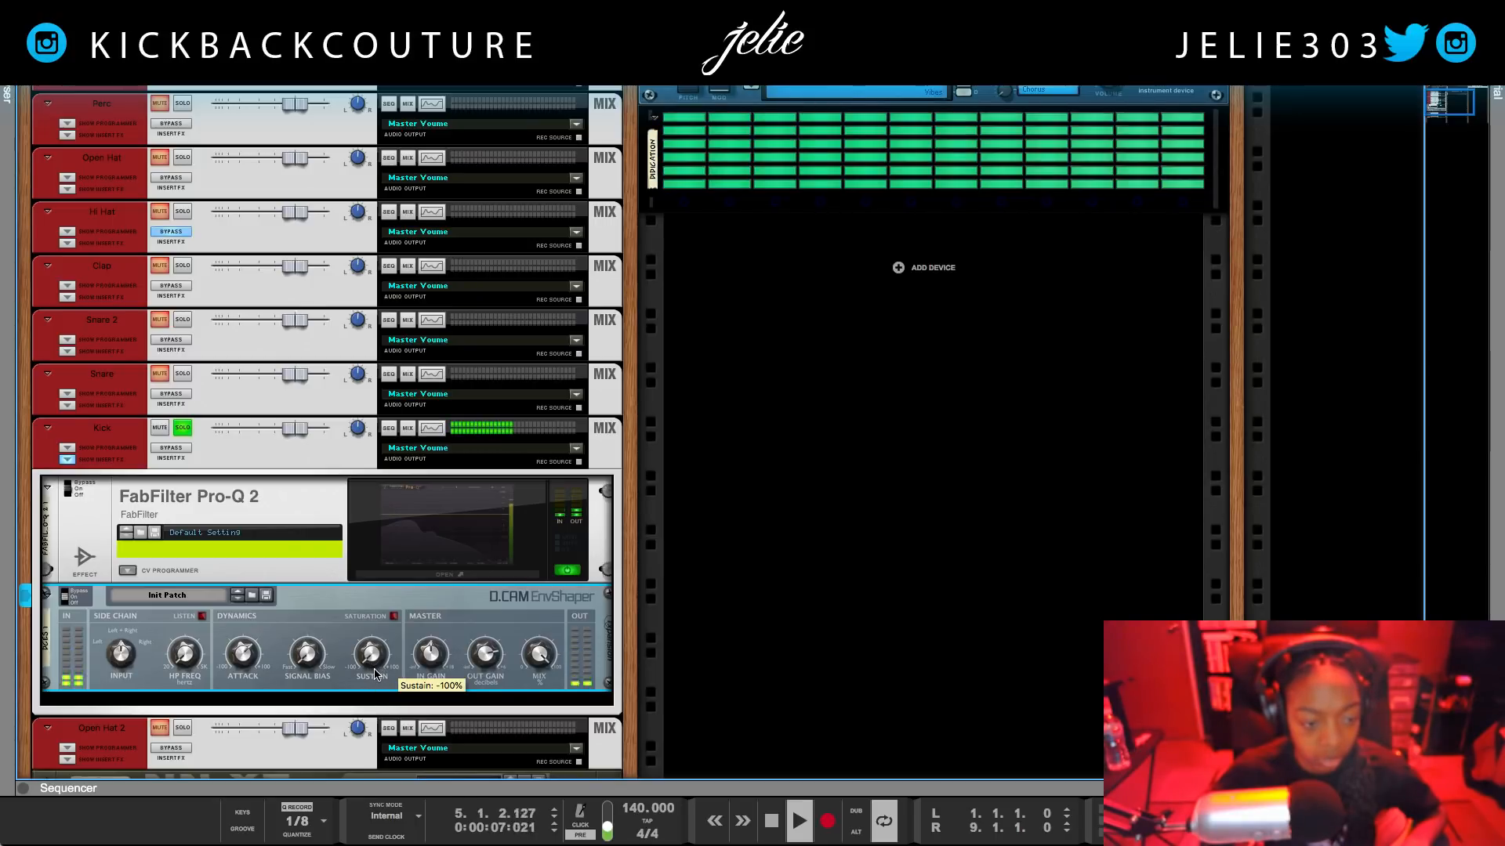
mouse_move(236, 668)
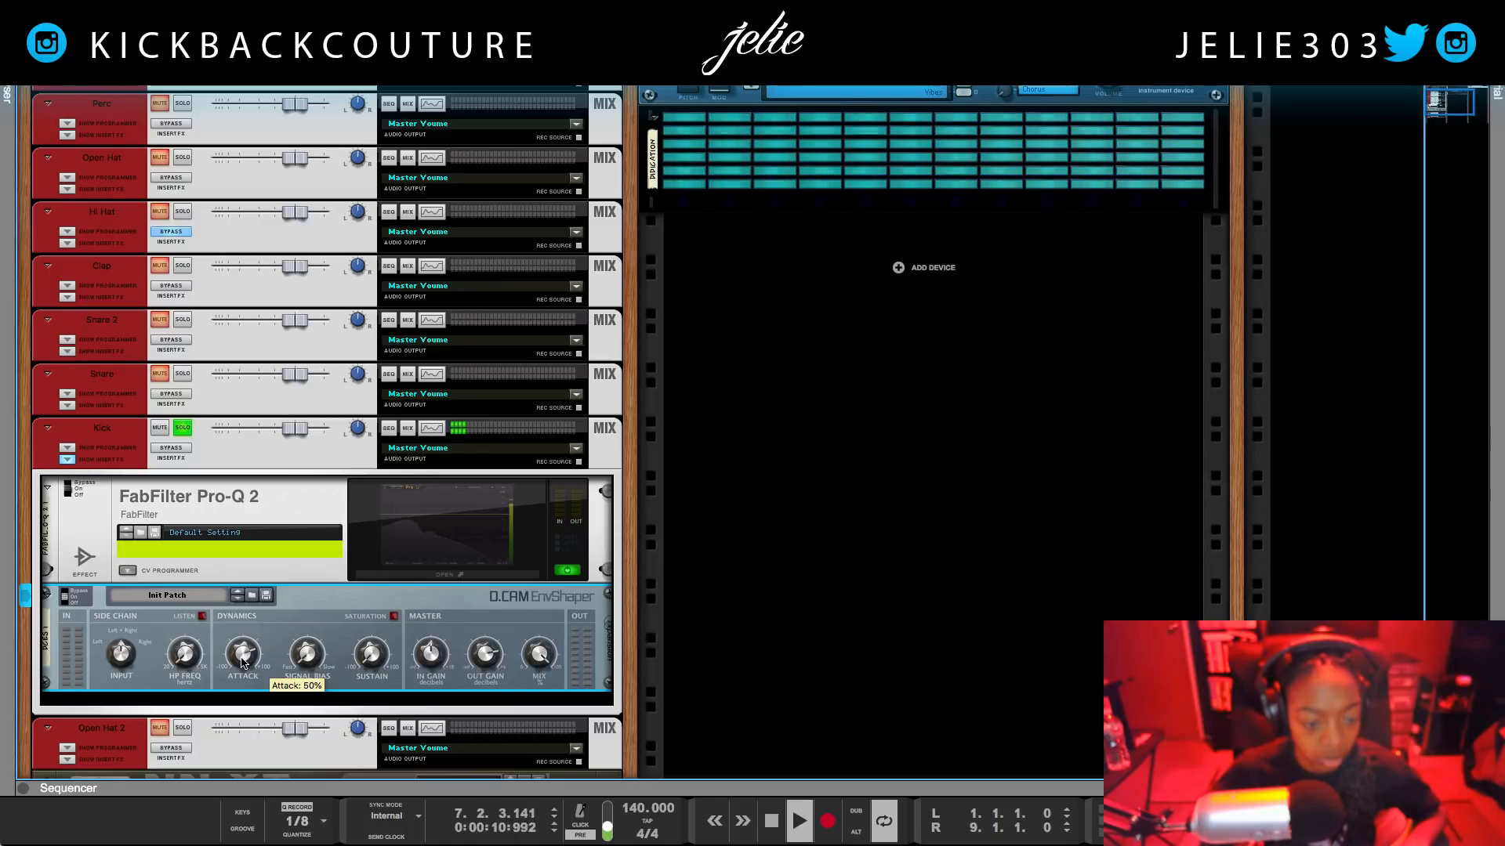
left_click_drag(253, 653, 248, 661)
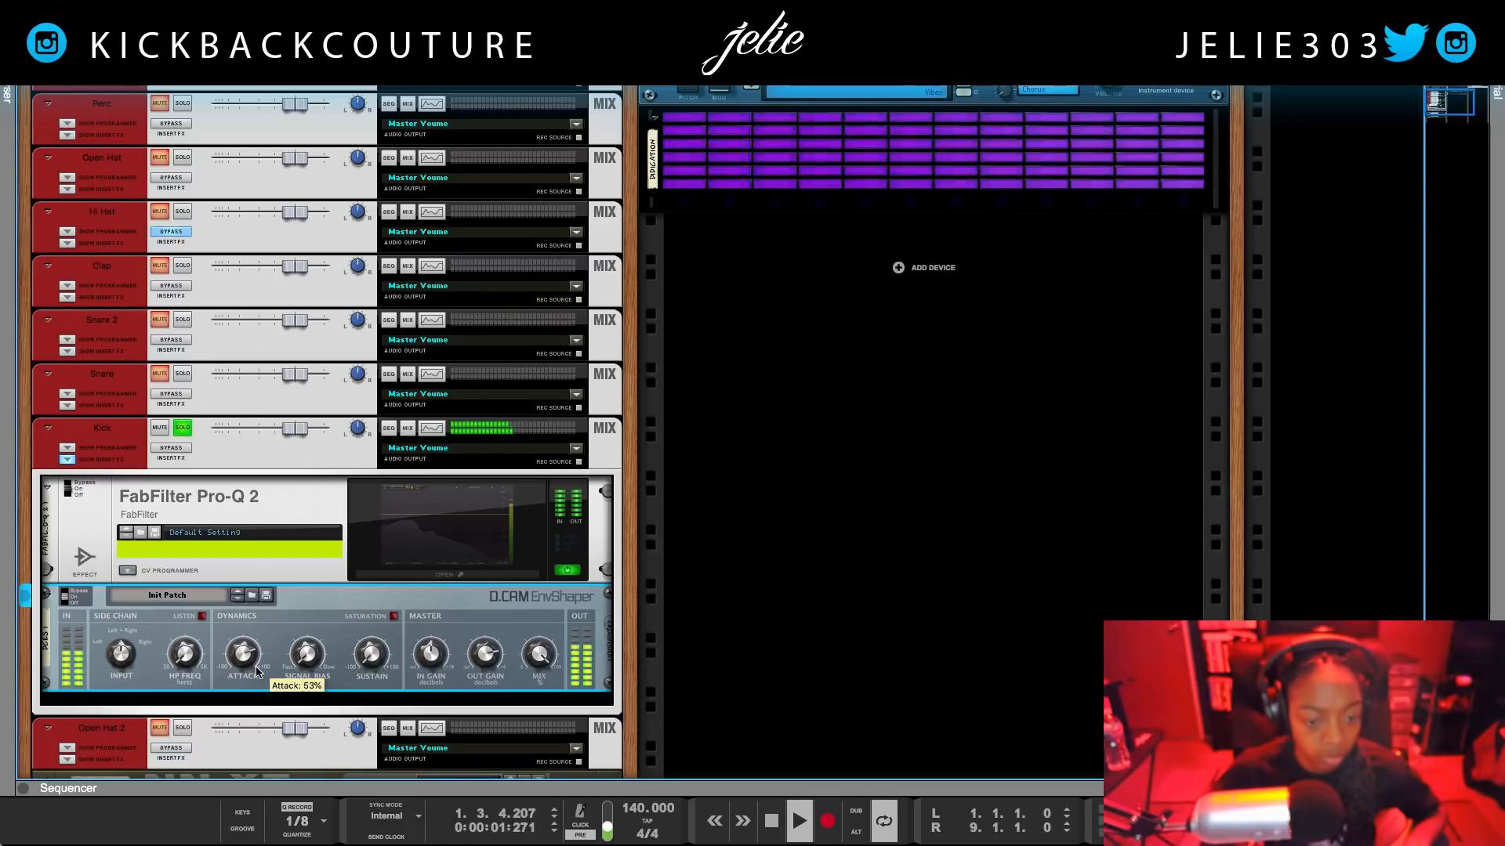
key("space")
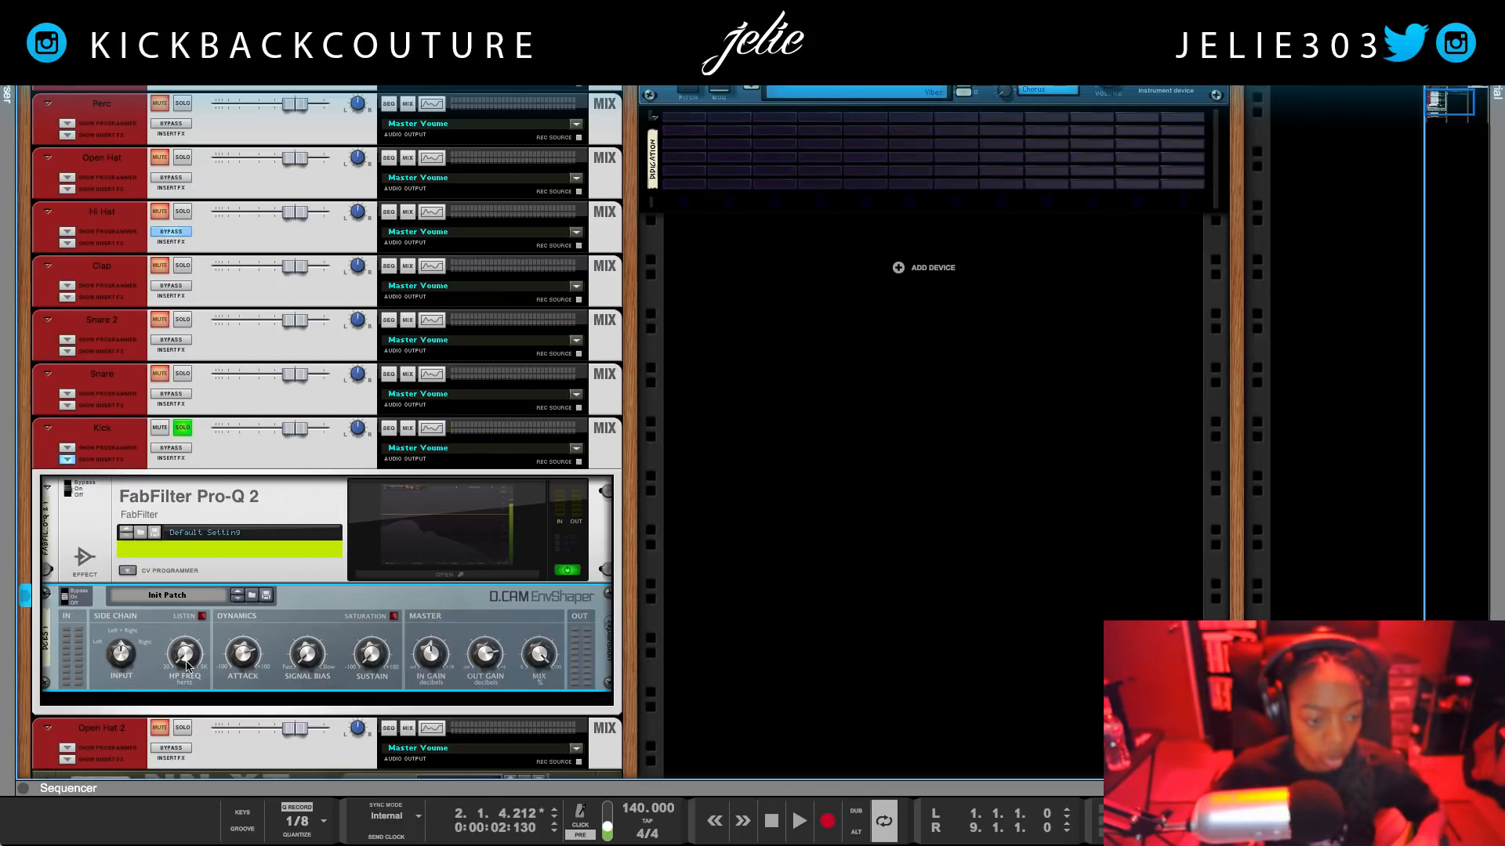
- Add a GVXT GClip Waveshaping Clipper below the EnvShaper in the Kick channel's inserts
scroll(247, 582, "down", 2)
right_click(308, 668)
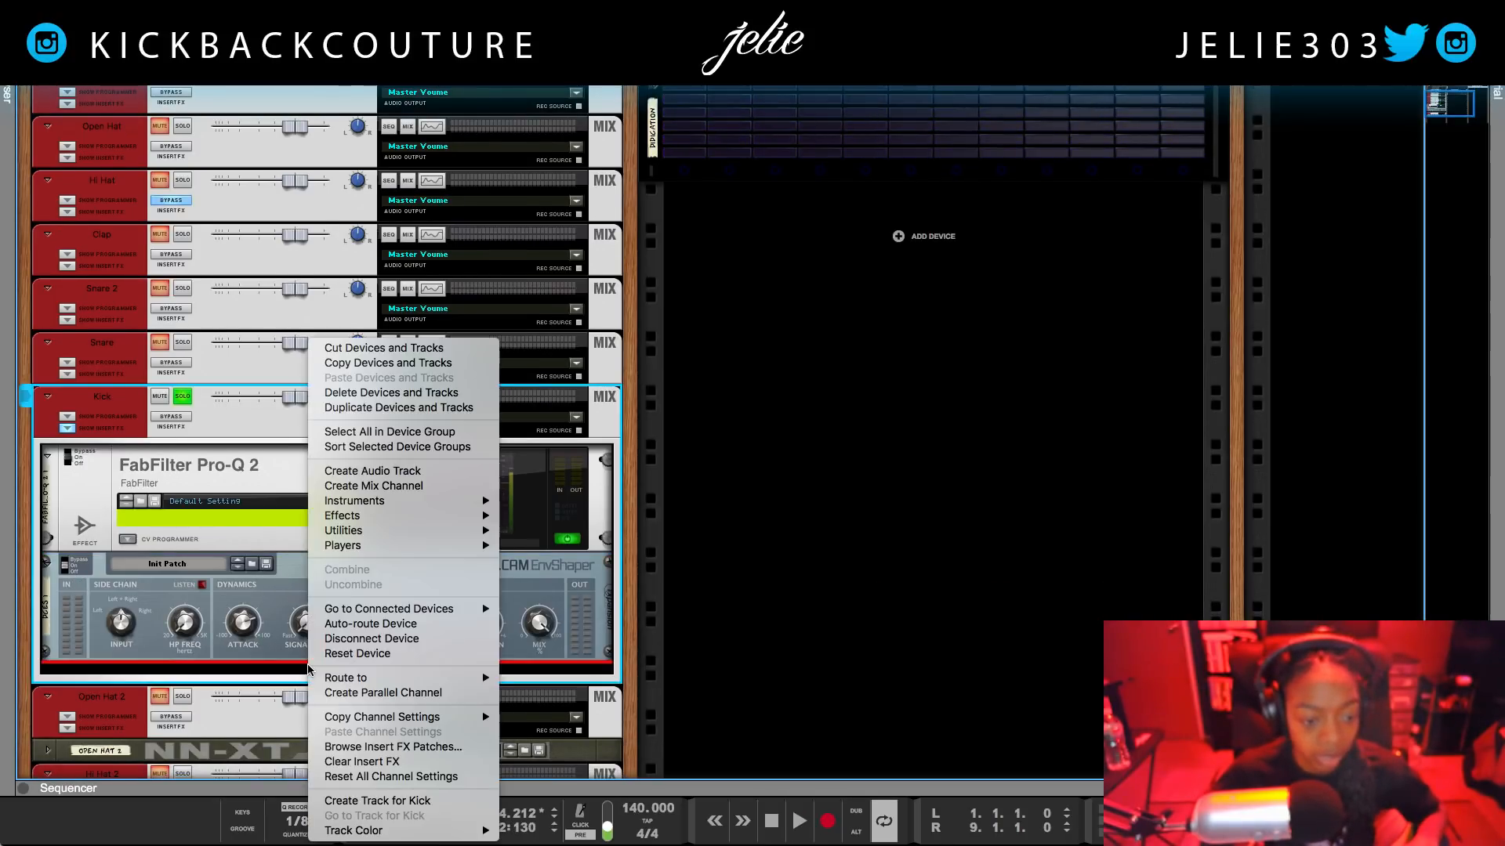
mouse_move(366, 517)
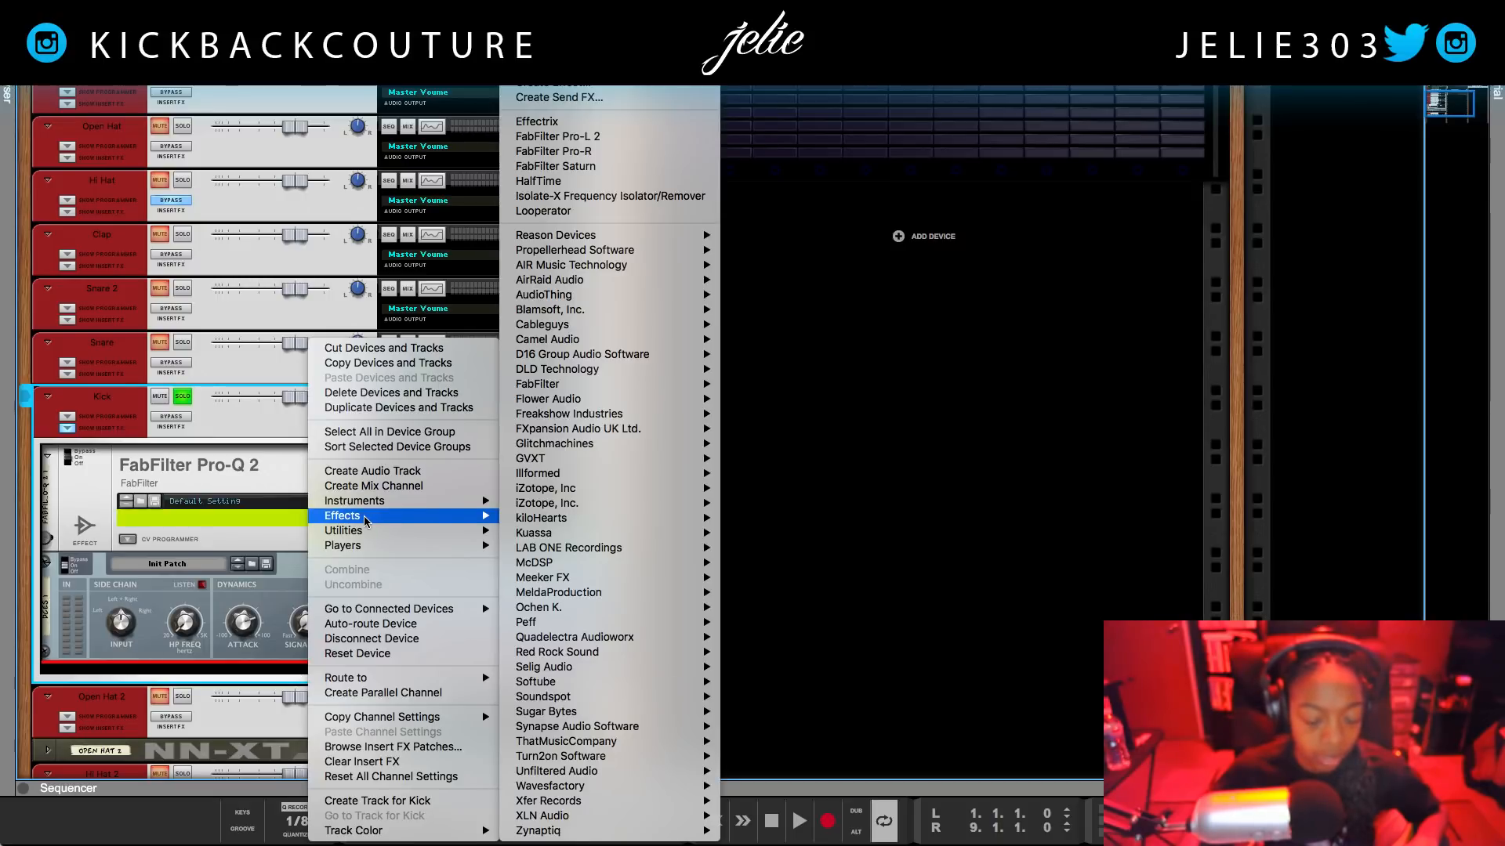
mouse_move(673, 460)
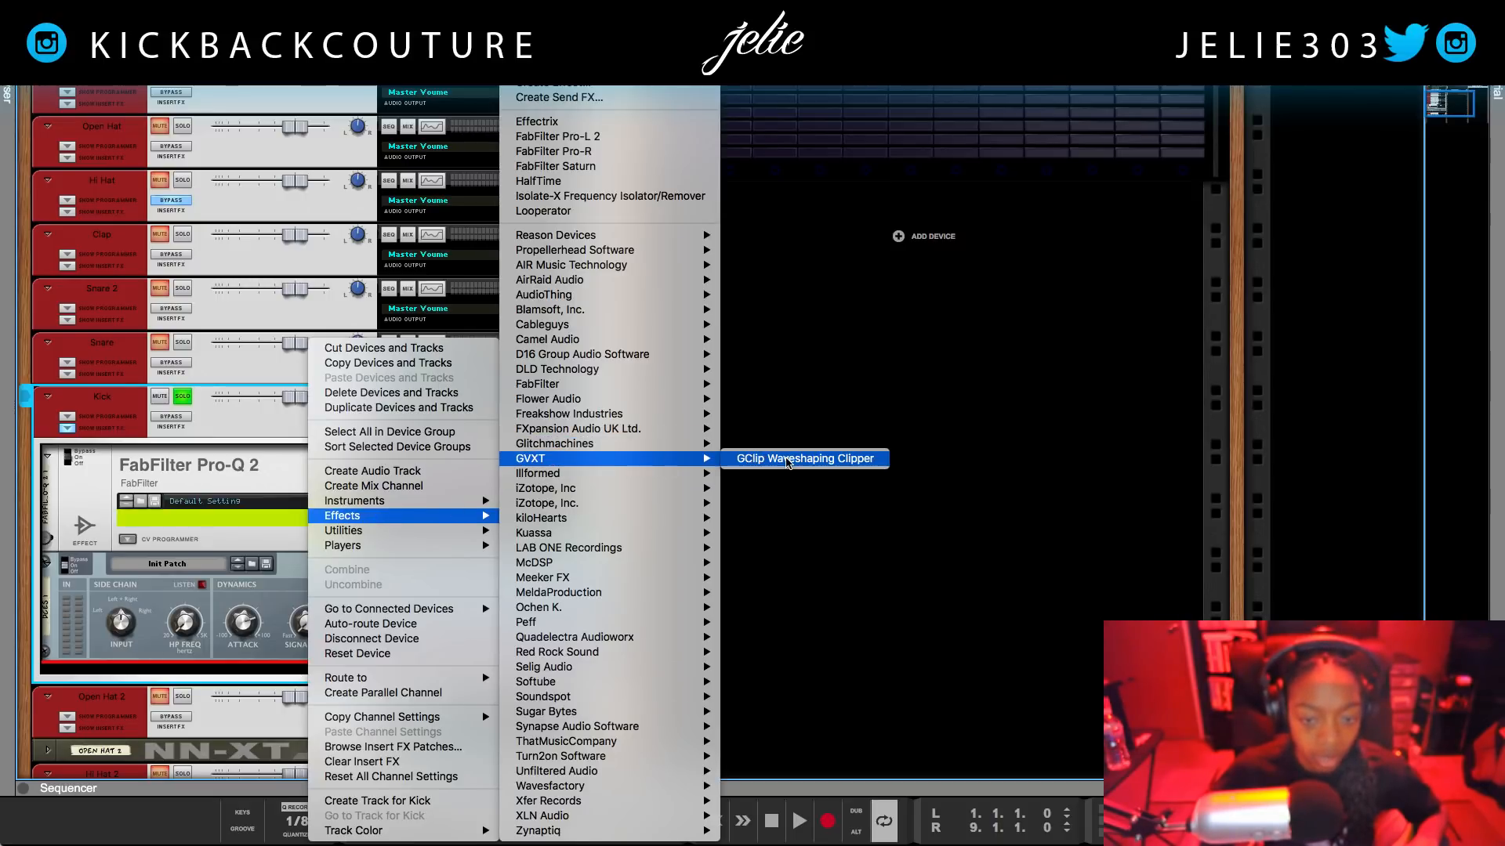
left_click(787, 459)
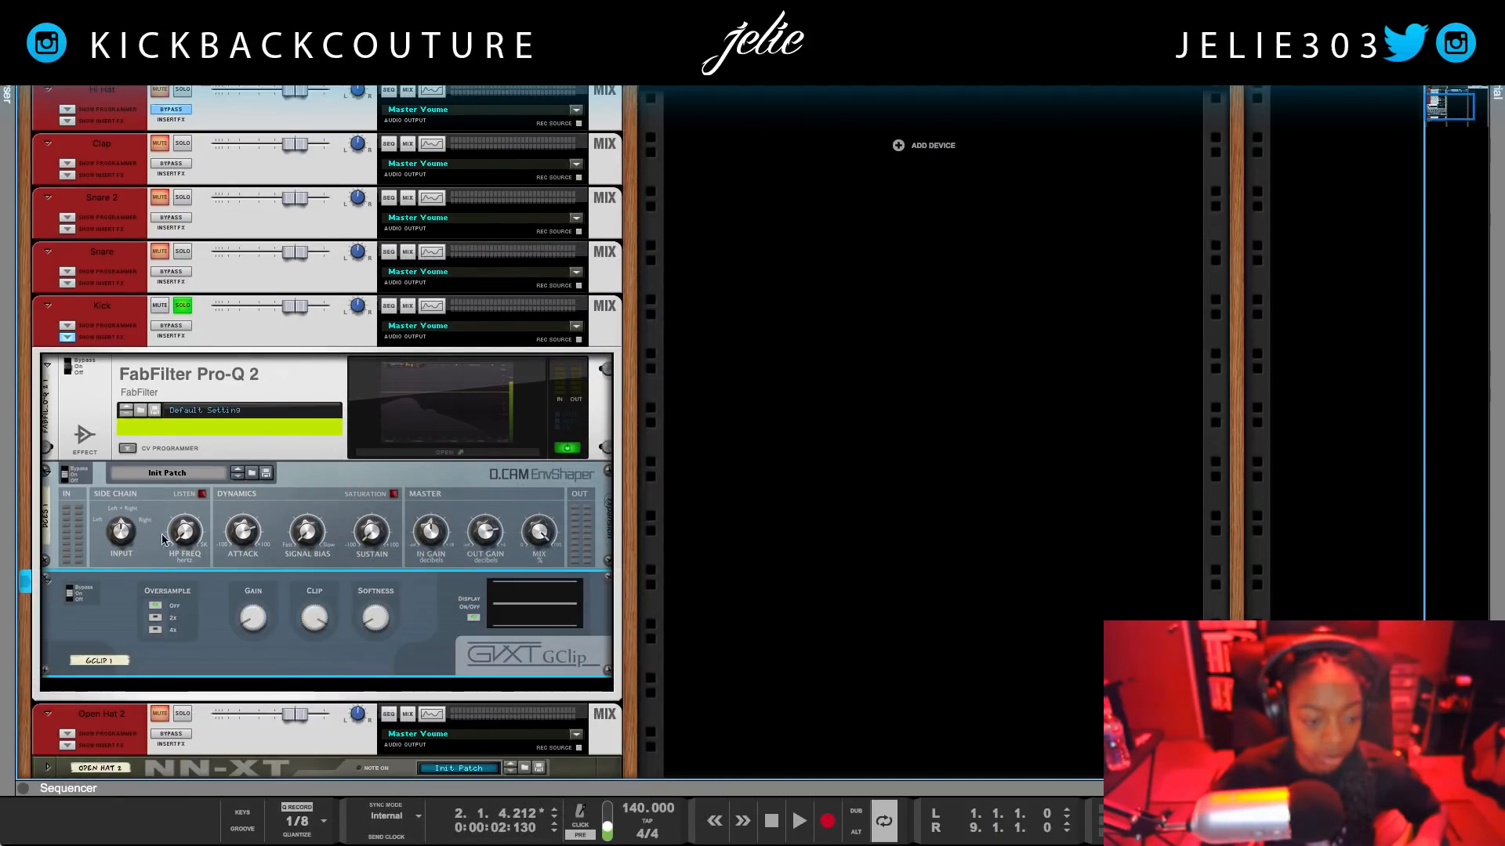
- Set the GClip's Gain to 8.6 dB and the EnvShaper's Attack to 0% while the kick plays
left_click(64, 490)
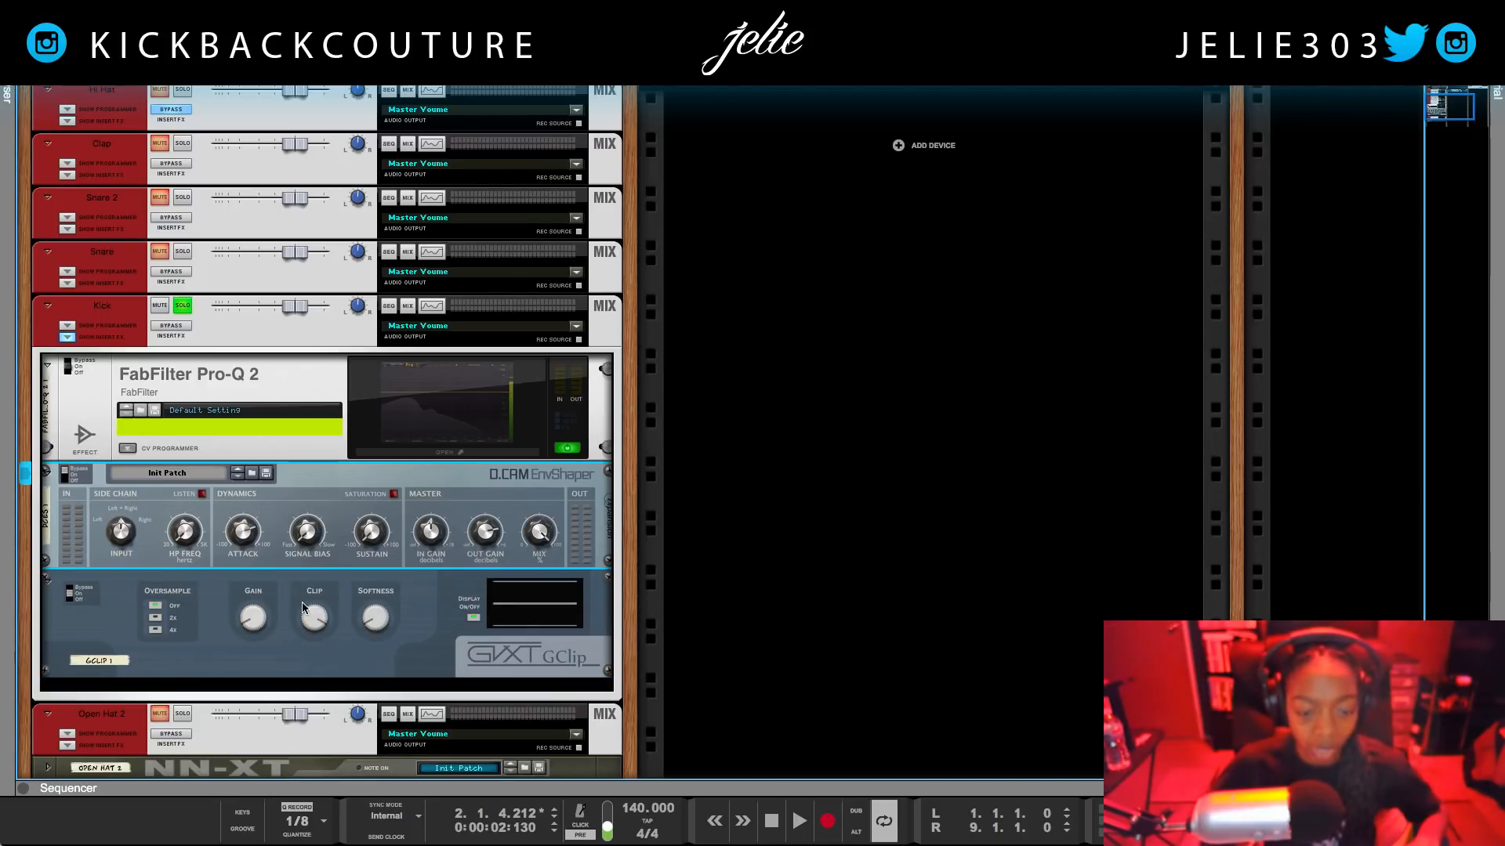
key("space")
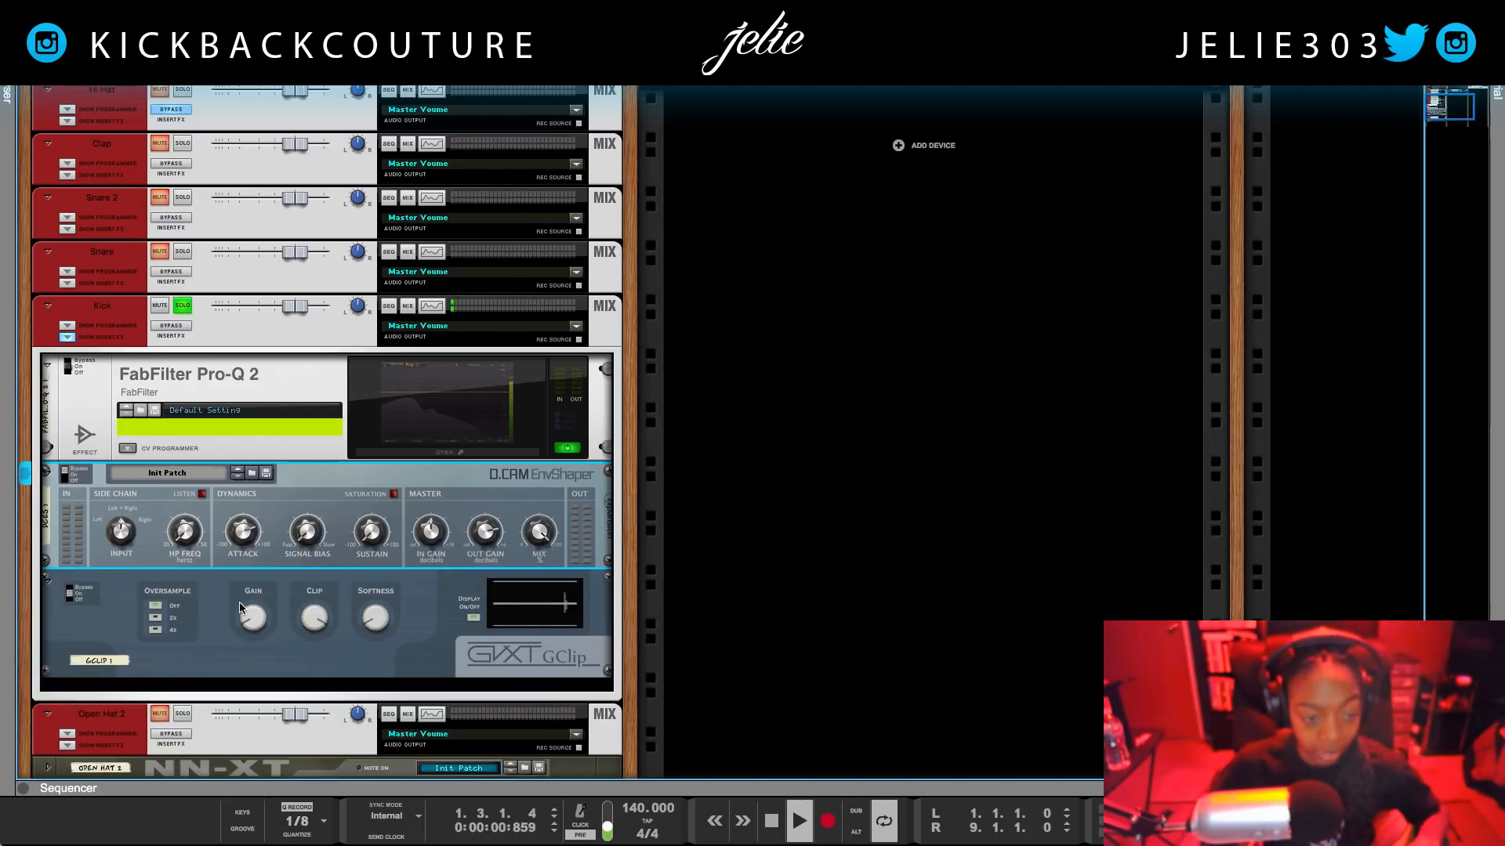
left_click_drag(253, 617, 251, 599)
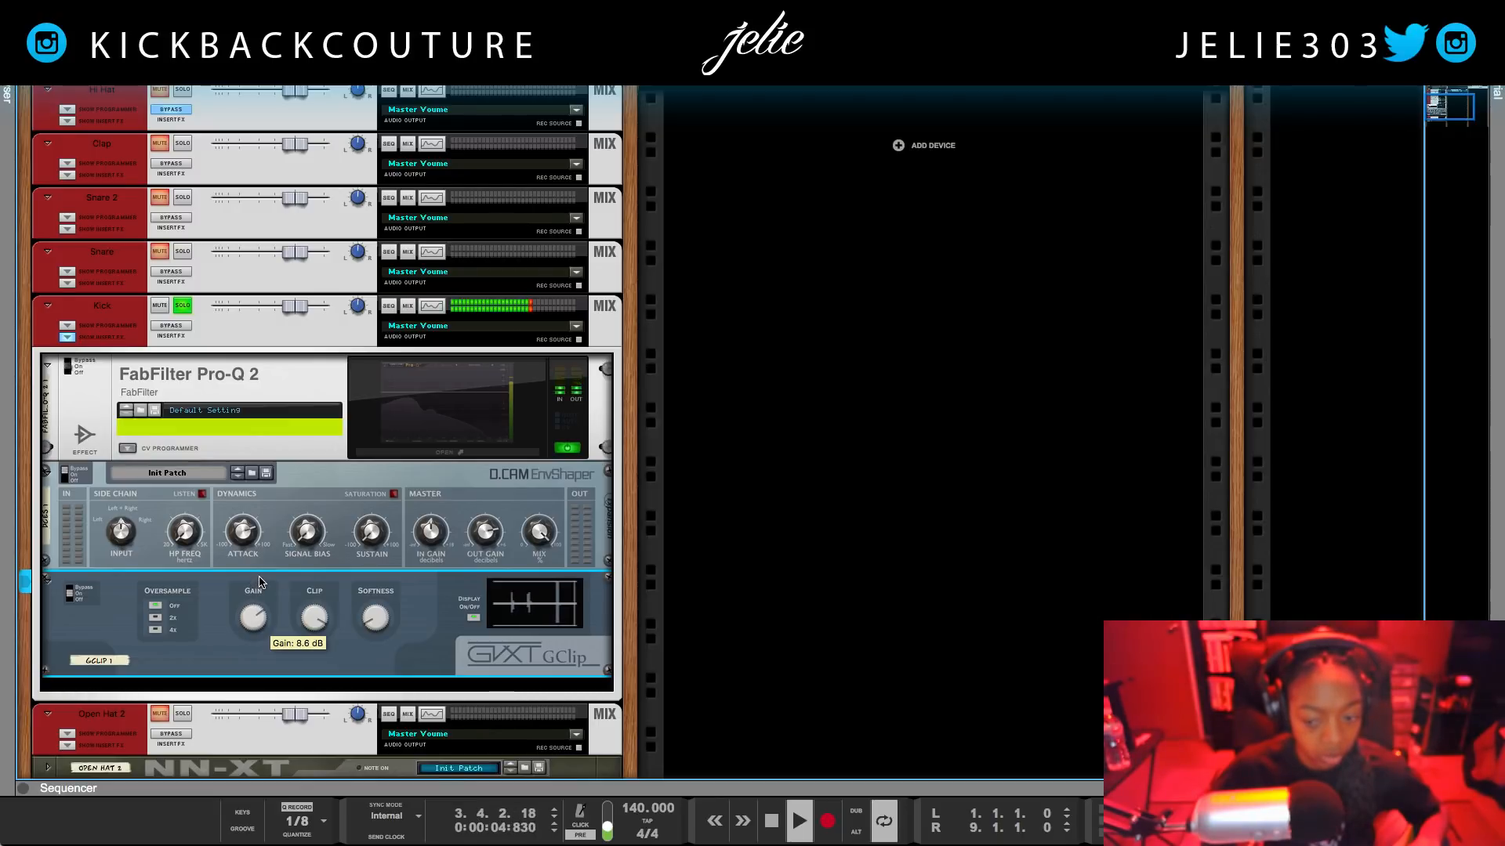
left_click(66, 474)
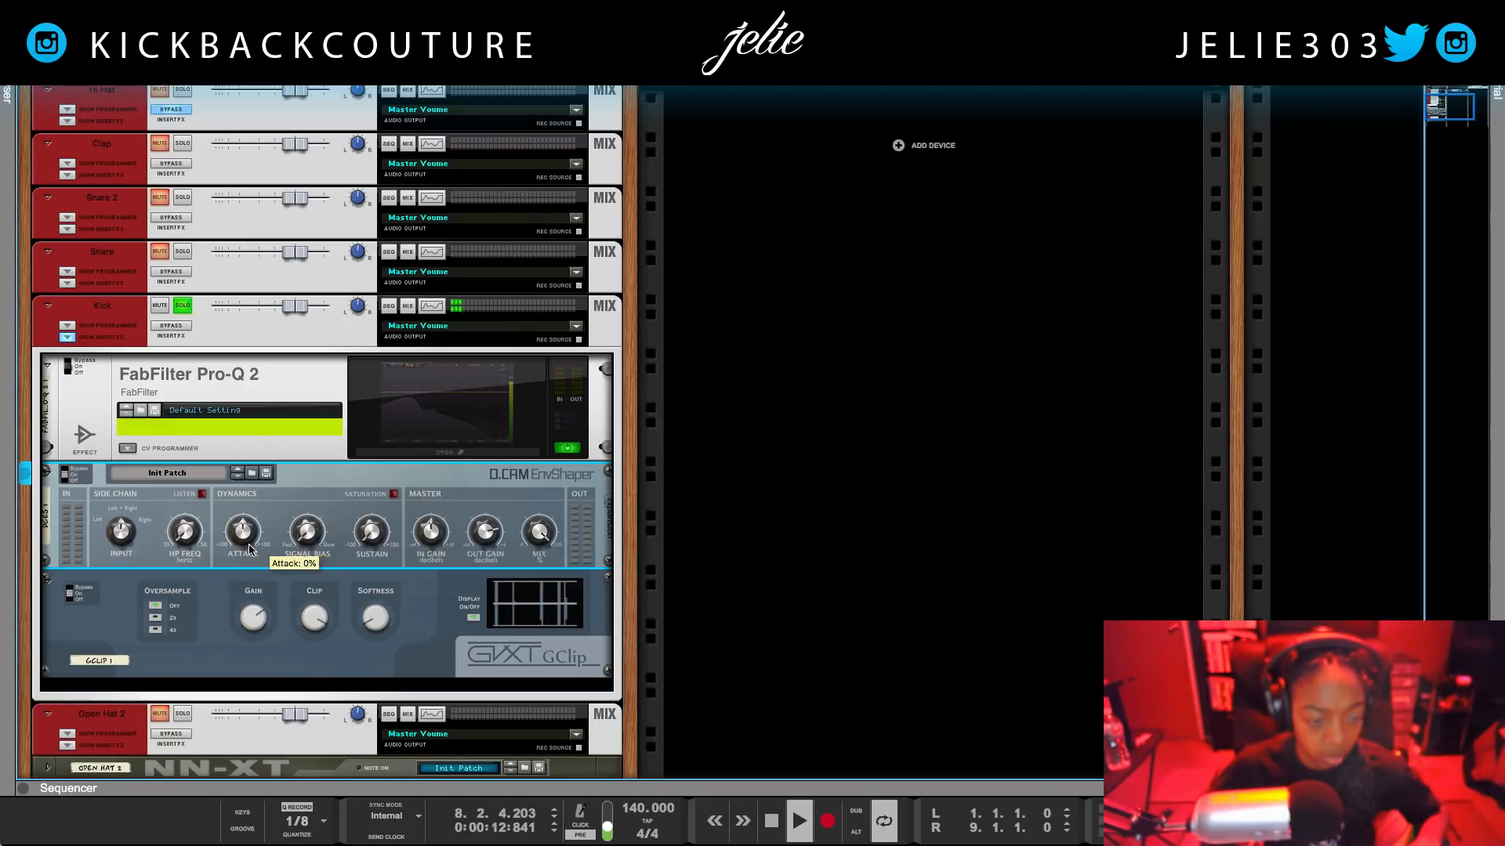
- Add a second DCAM EnvShaper below the GClip, set its Sustain to -100% and audition the kick
right_click(267, 687)
mouse_move(331, 516)
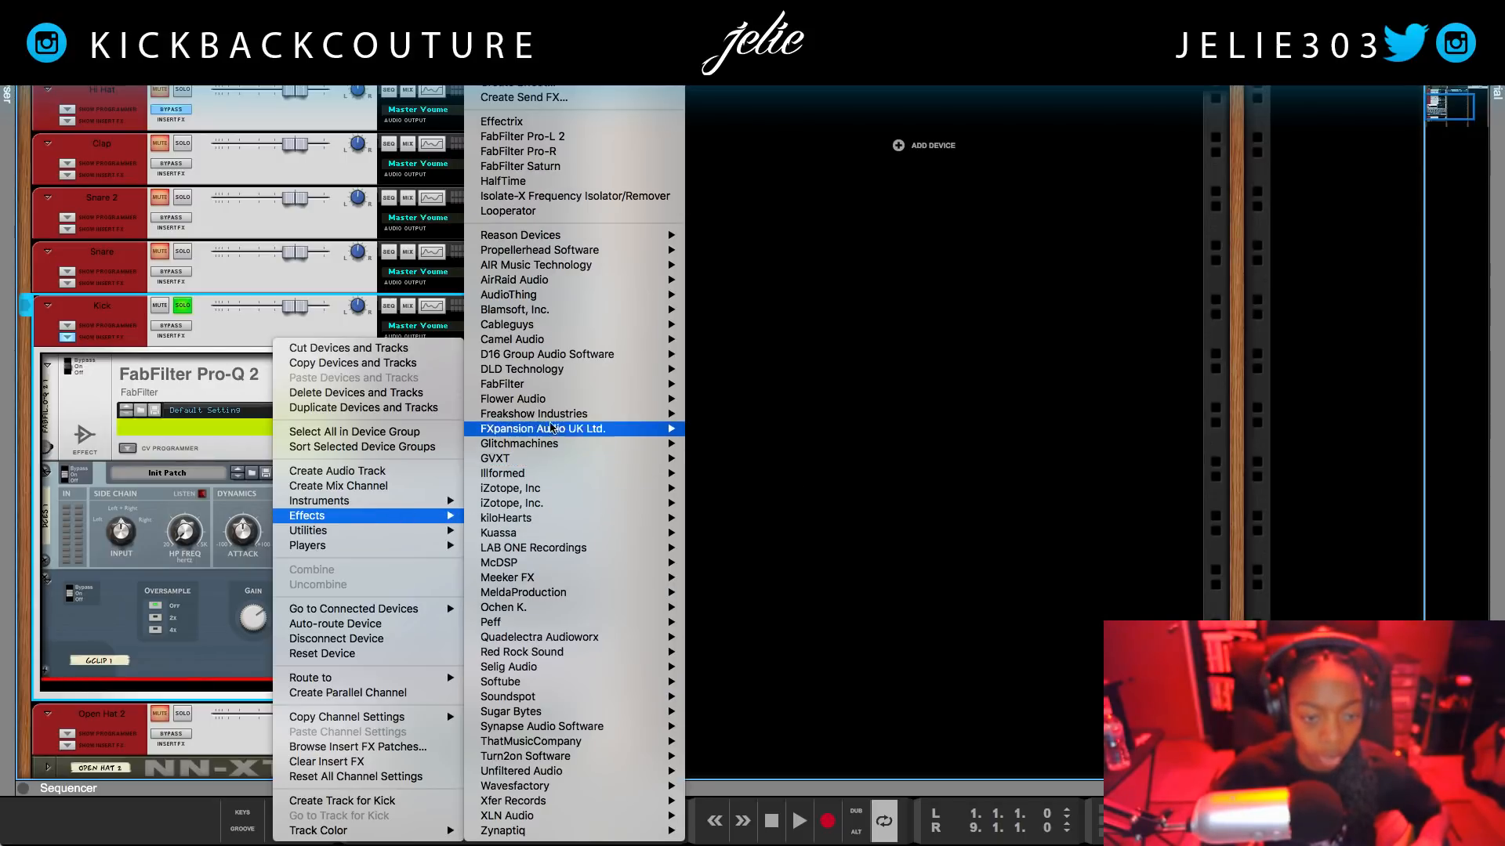
mouse_move(532, 462)
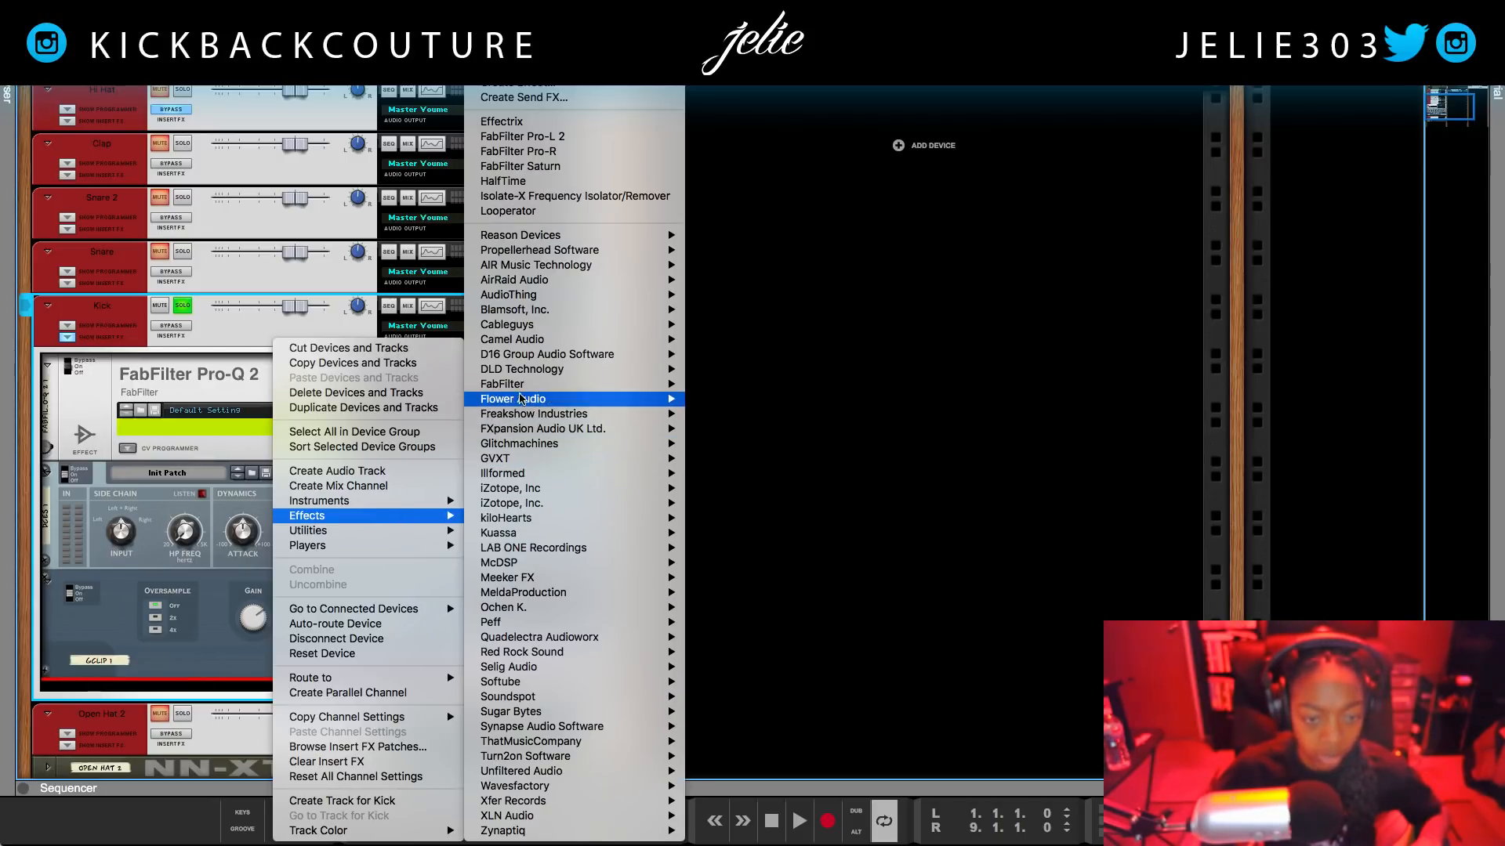
mouse_move(523, 435)
left_click(745, 458)
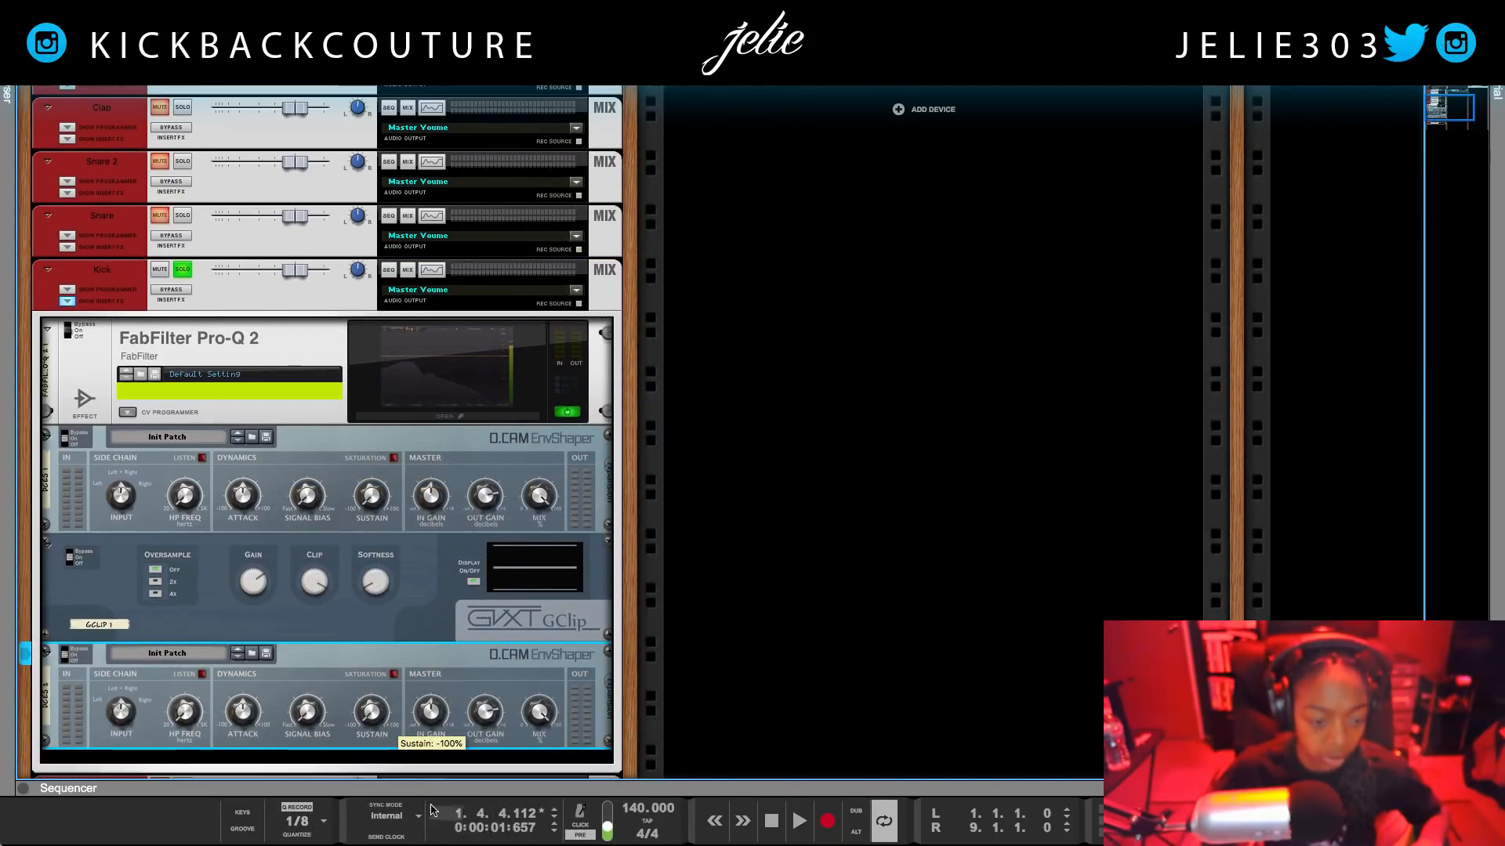
key("space")
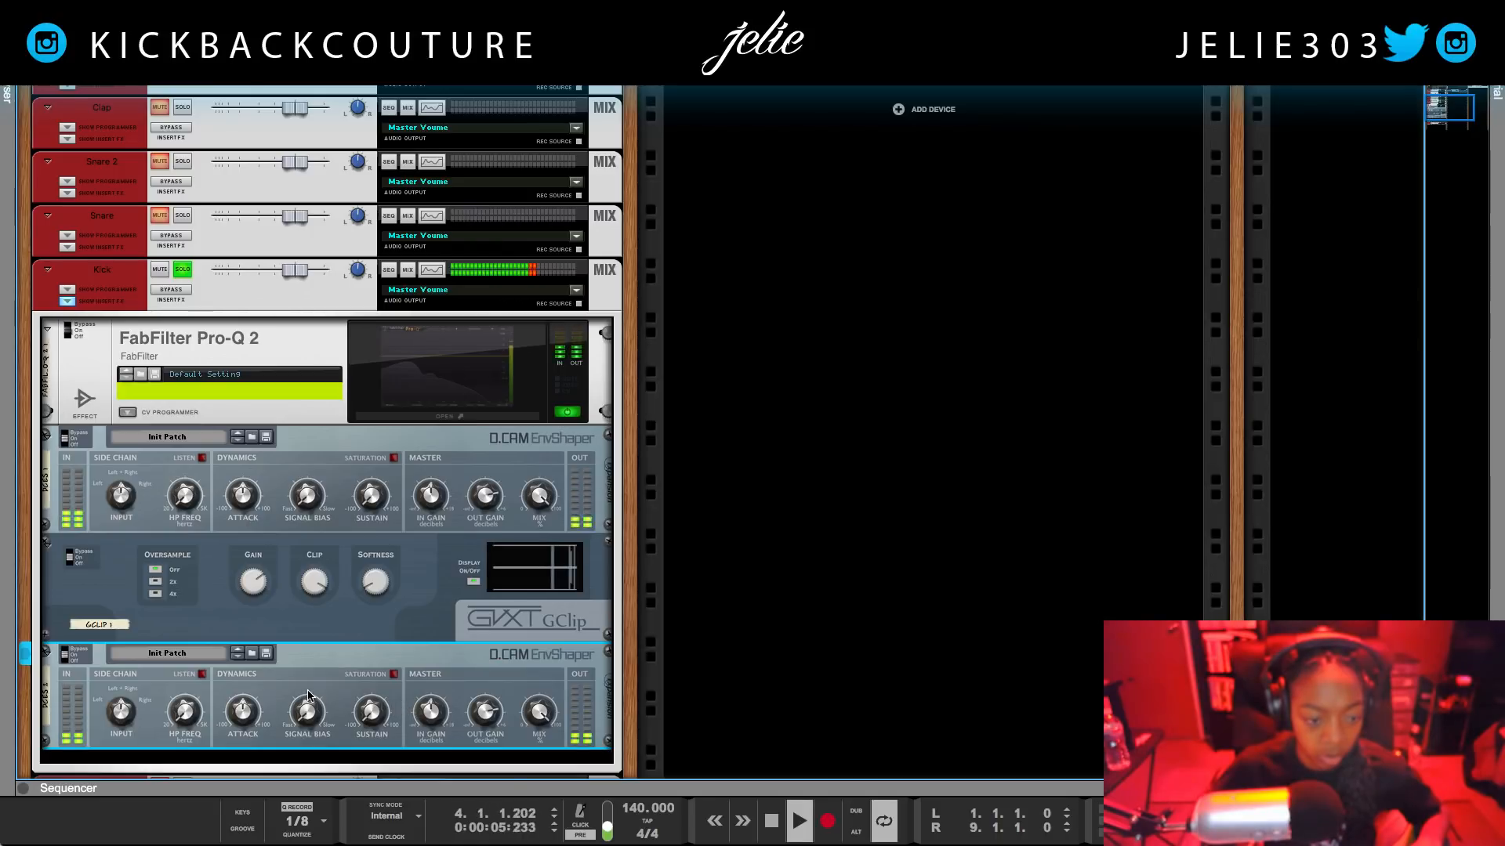
- Stop playback and delete the second EnvShaper and the GClip from the Kick channel's inserts
scroll(310, 706, "down", 1)
right_click(315, 727)
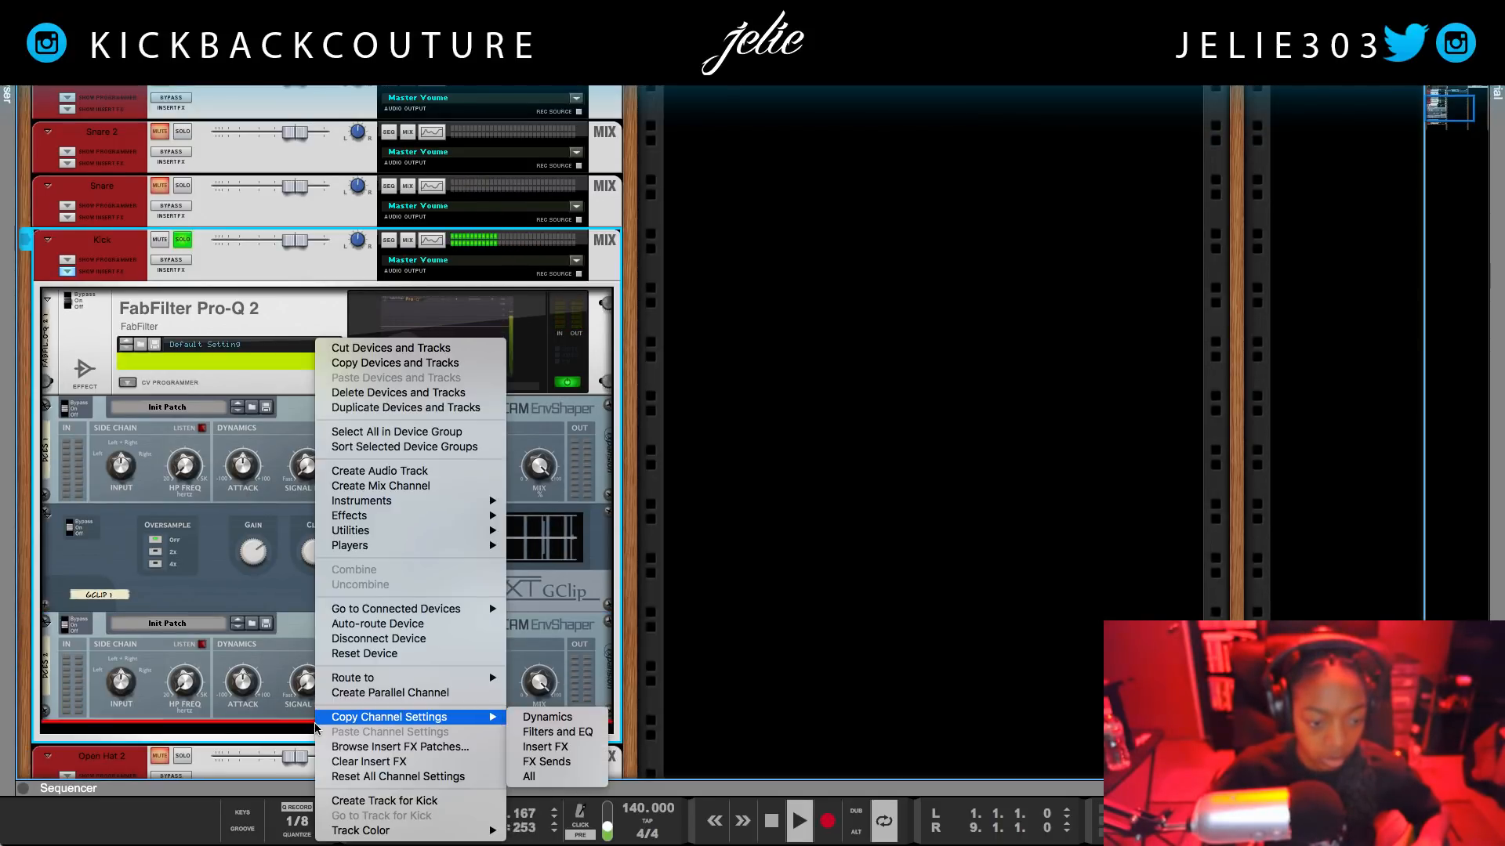
left_click(201, 594)
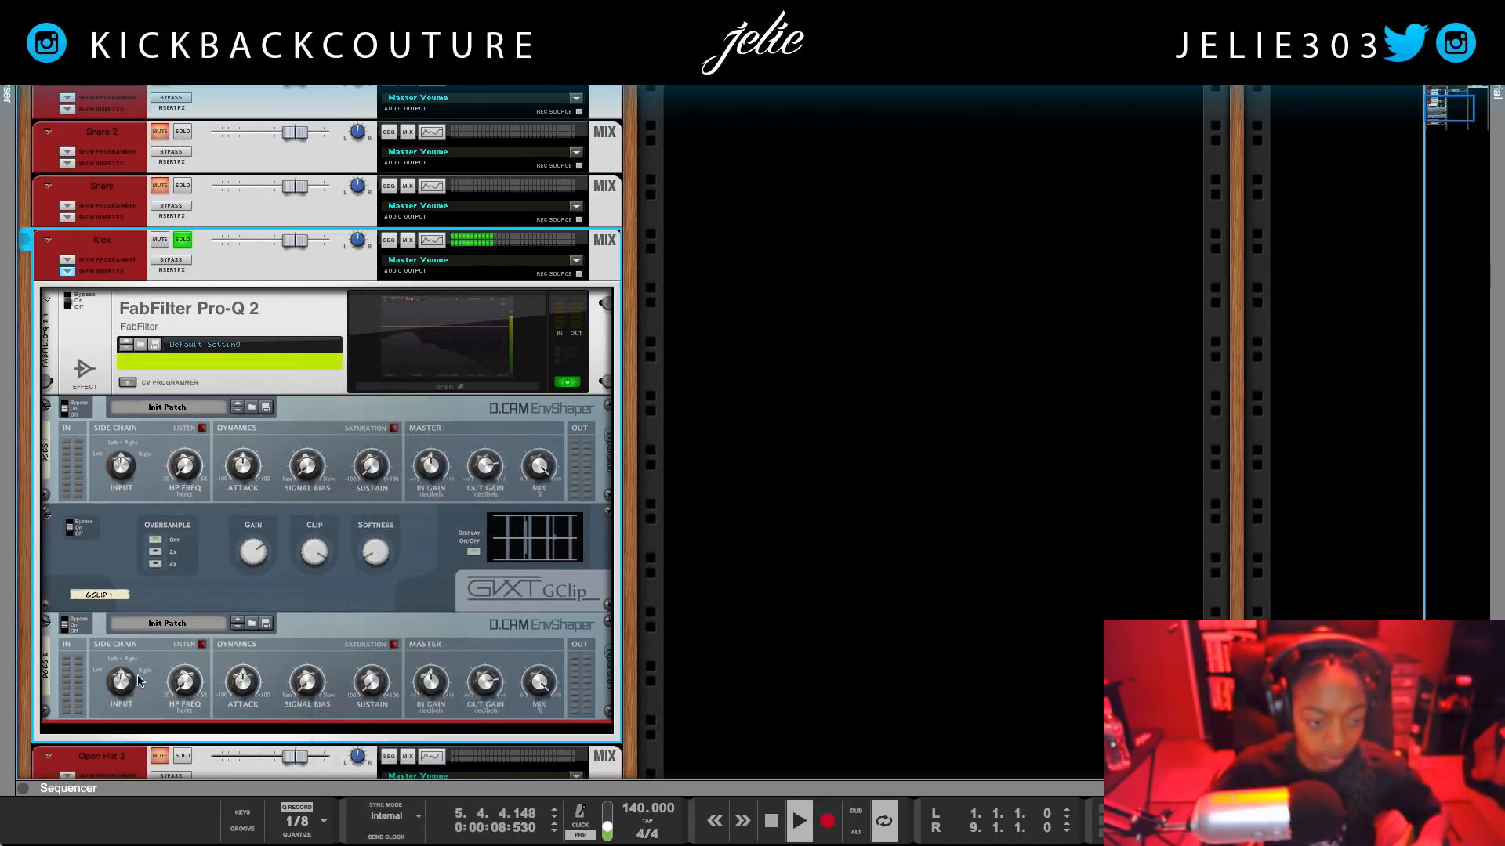
left_click(318, 626)
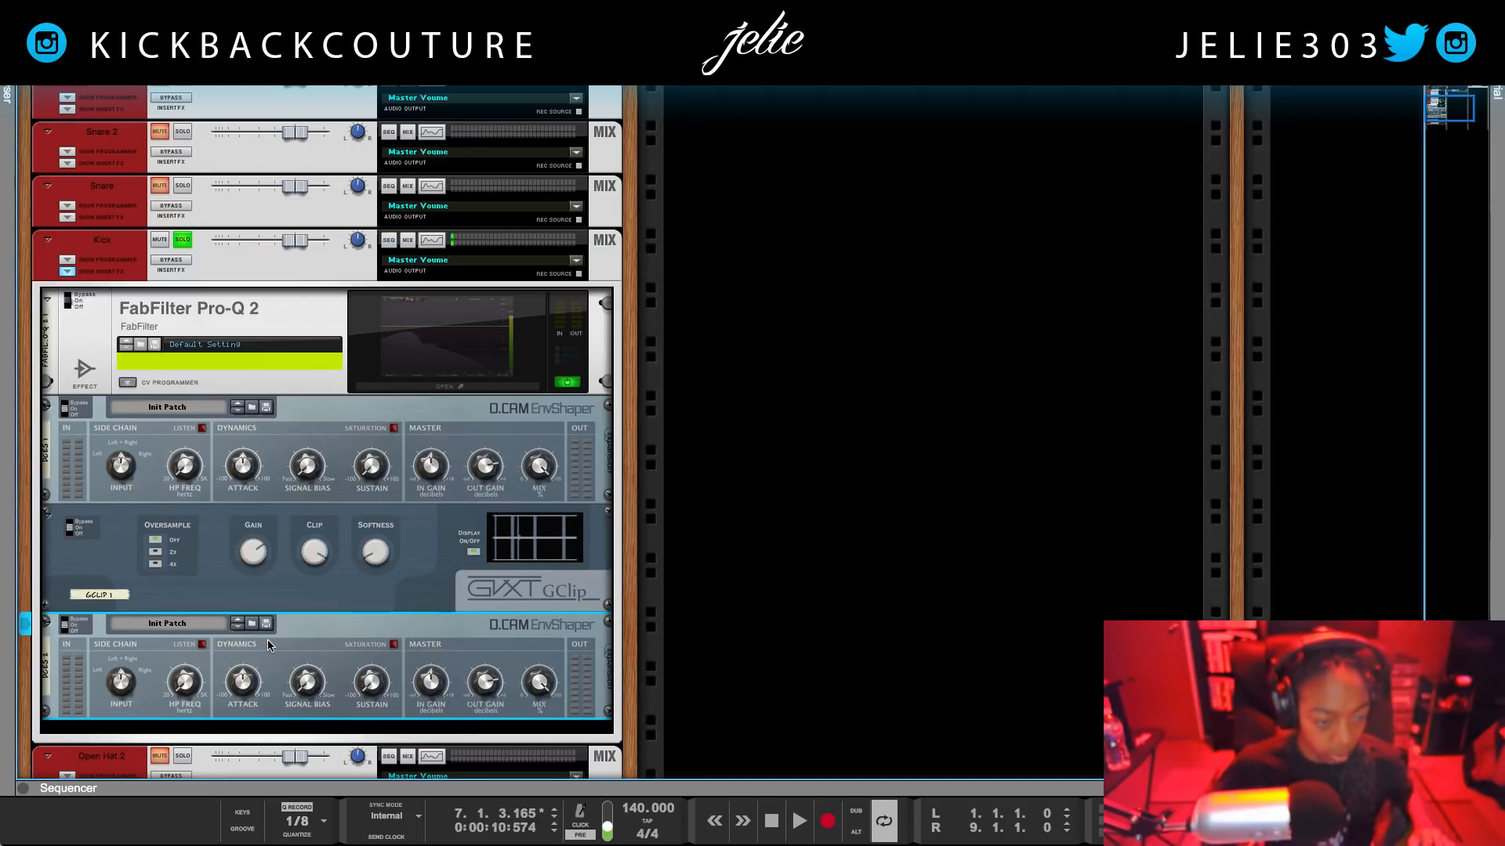
key("Delete")
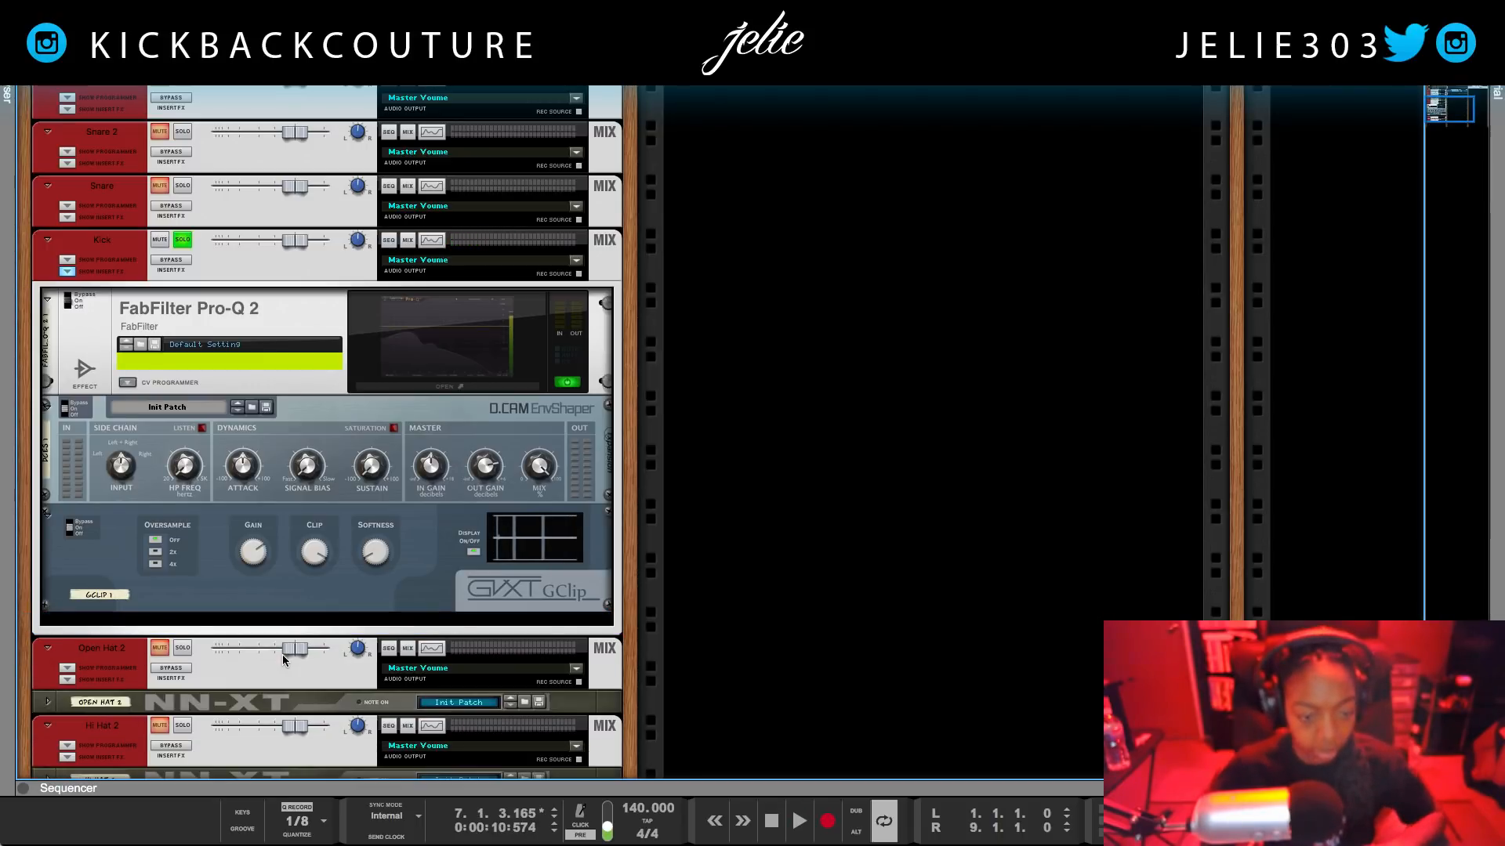
left_click(271, 588)
key("Delete")
- Add another DCAM EnvShaper directly below the remaining one in the Kick channel's inserts
left_click(259, 510)
right_click(256, 507)
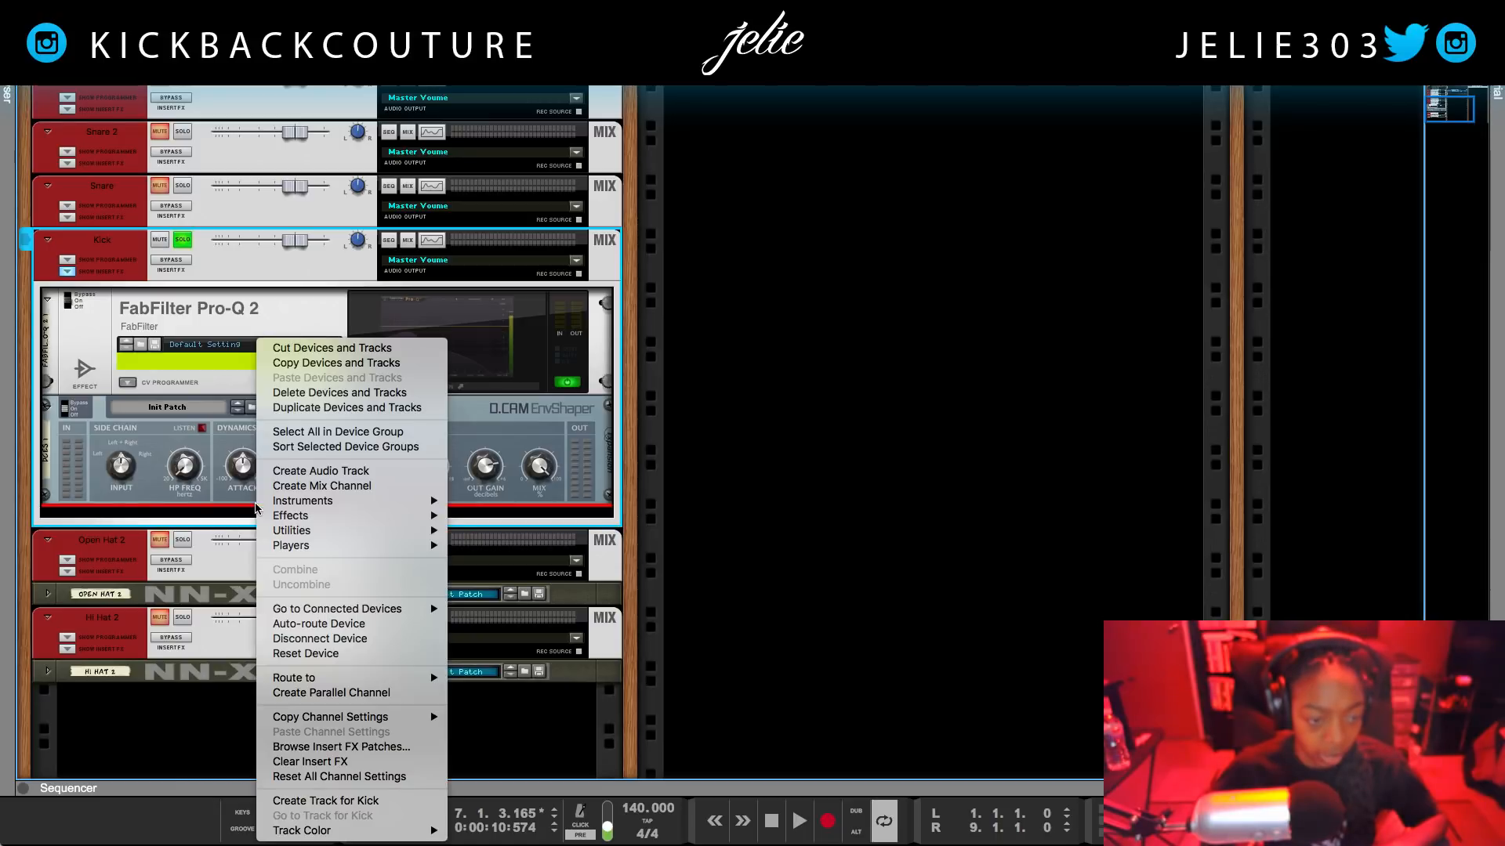
mouse_move(302, 517)
mouse_move(543, 445)
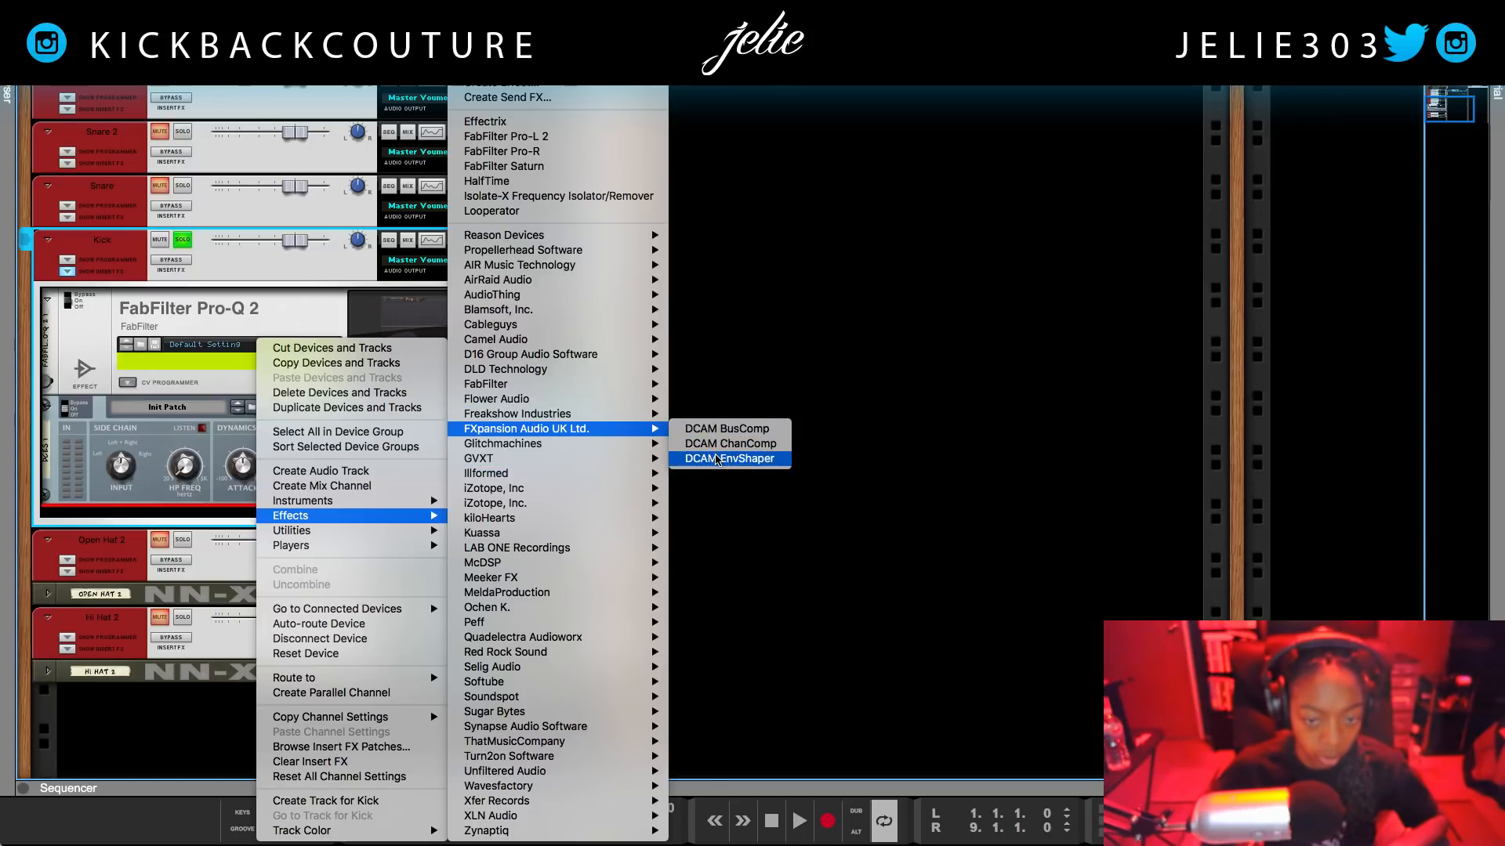
left_click(717, 459)
scroll(235, 353, "up", 10)
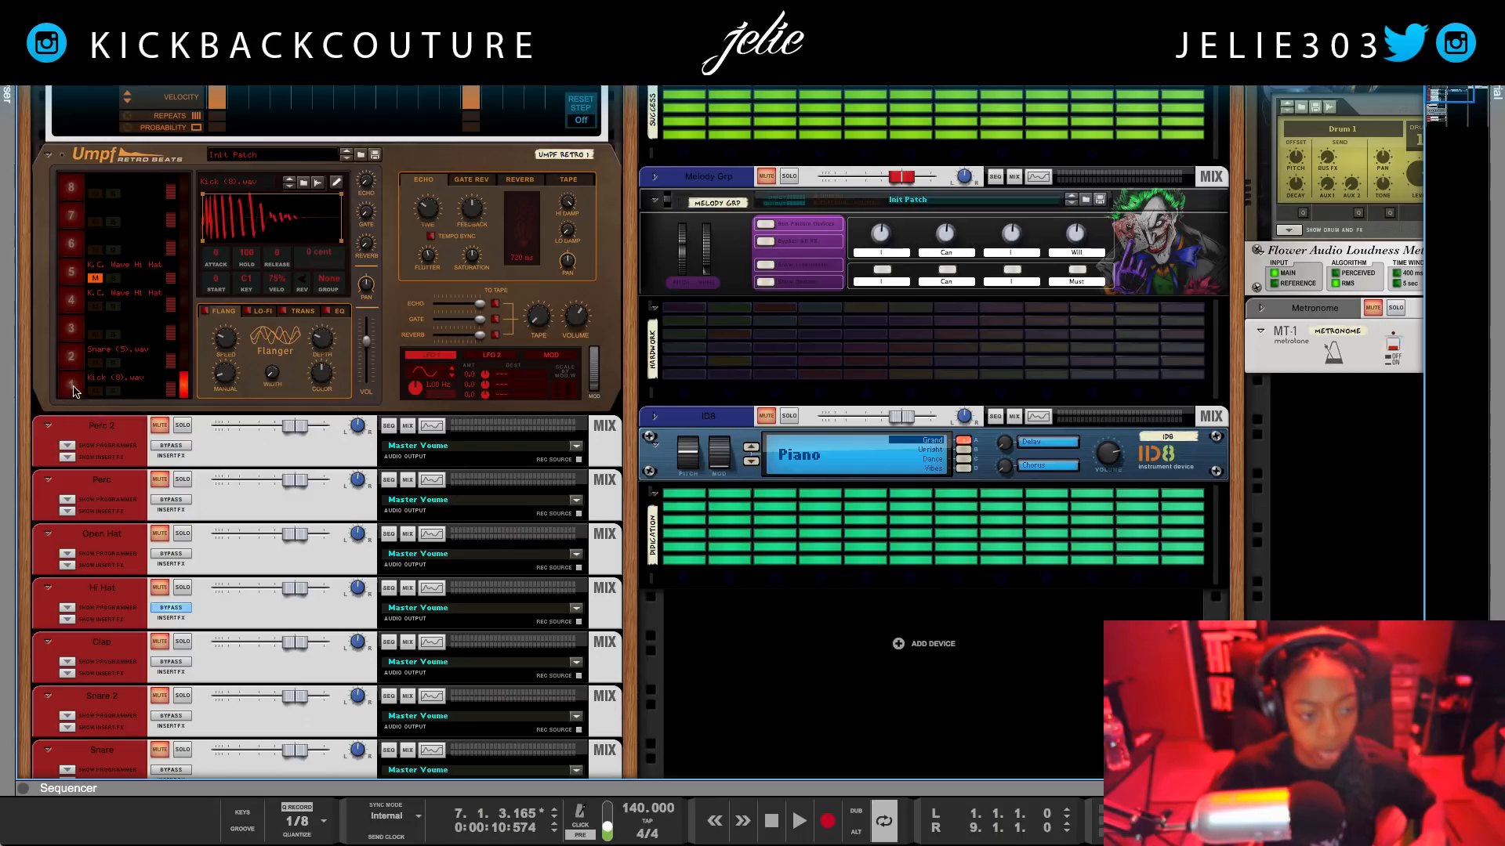
- Open the Kick (8).wav sample from Umpf's pad 1 in the sample editor and audition it
left_click(76, 392)
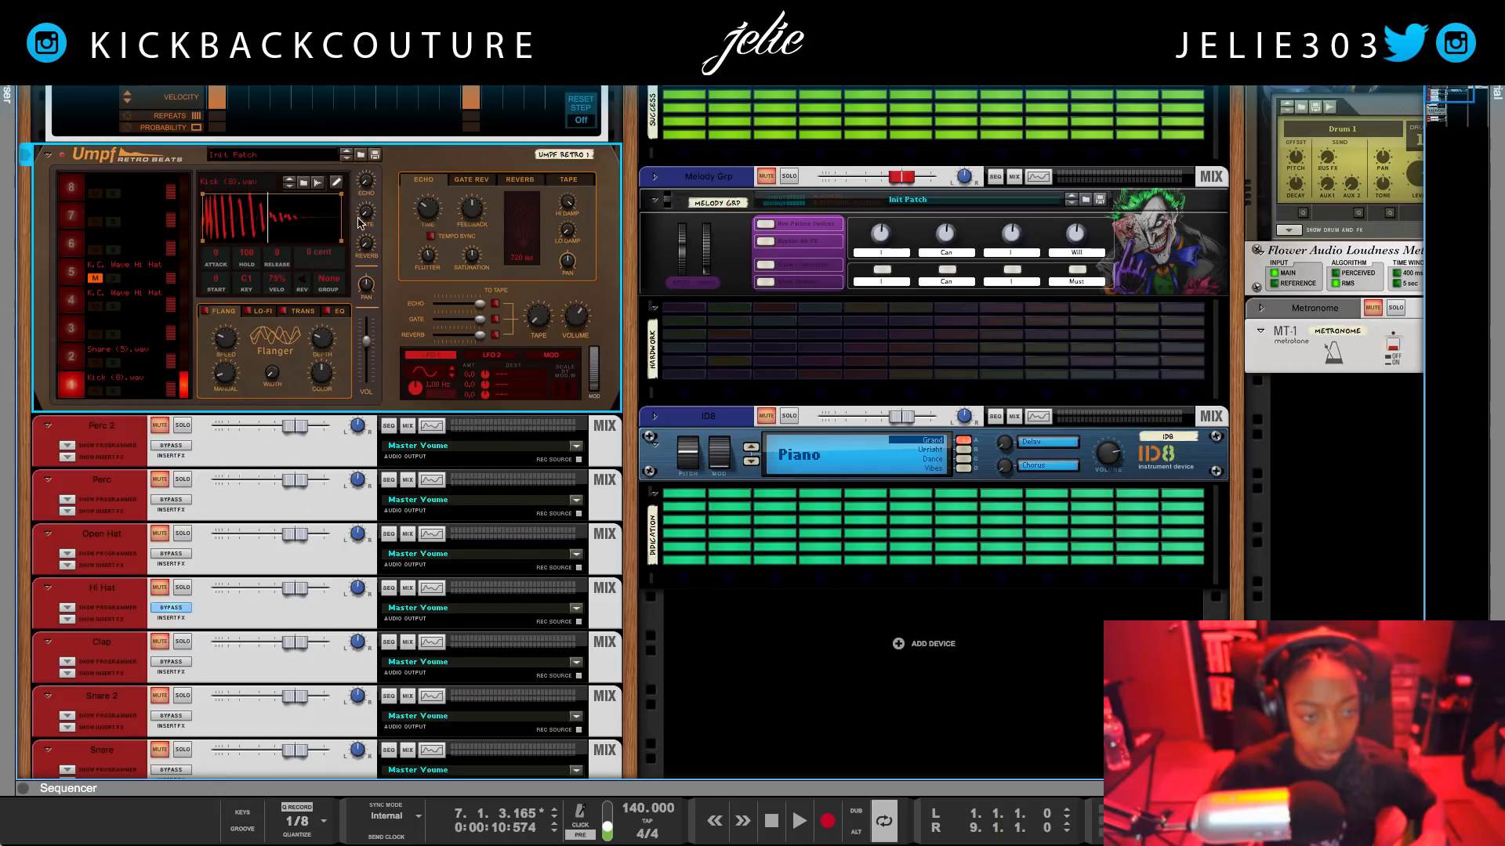
left_click(336, 182)
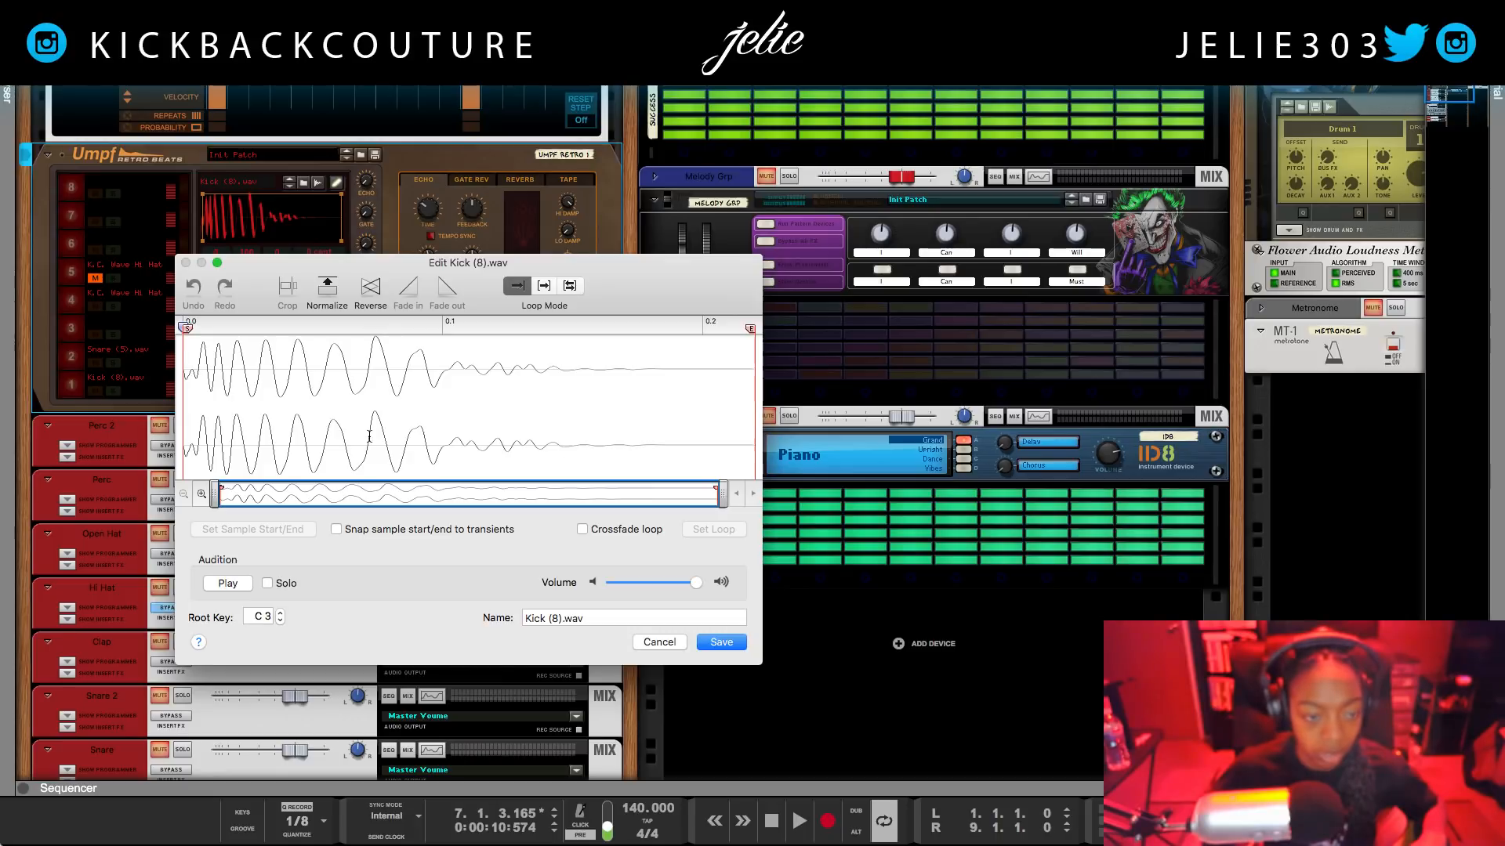
left_click(221, 590)
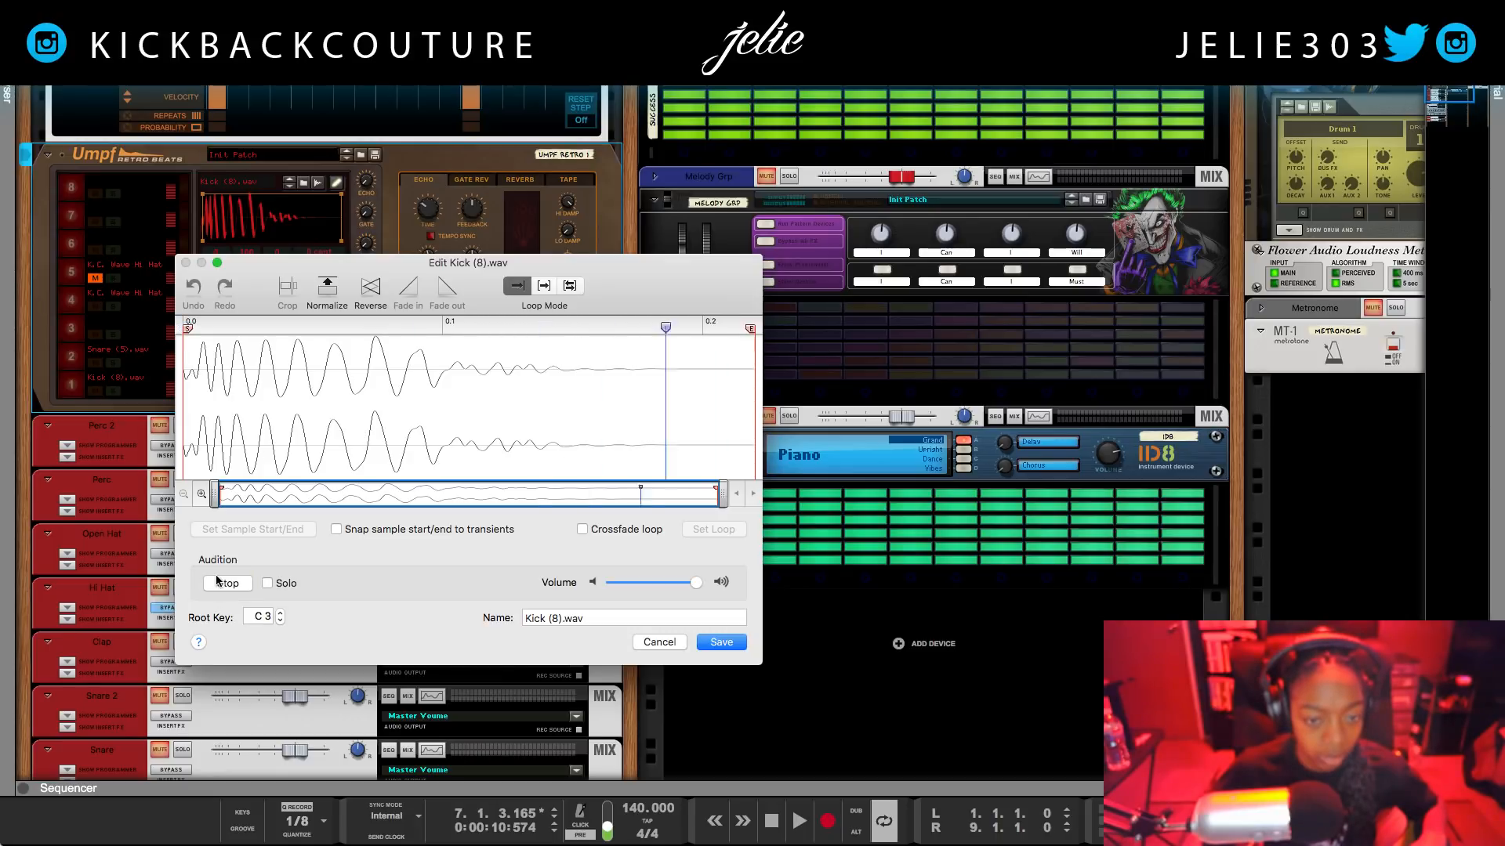
- Fade out the kick sample's tail from about 0.15 s to the end and audition the result
left_click_drag(588, 429, 856, 444)
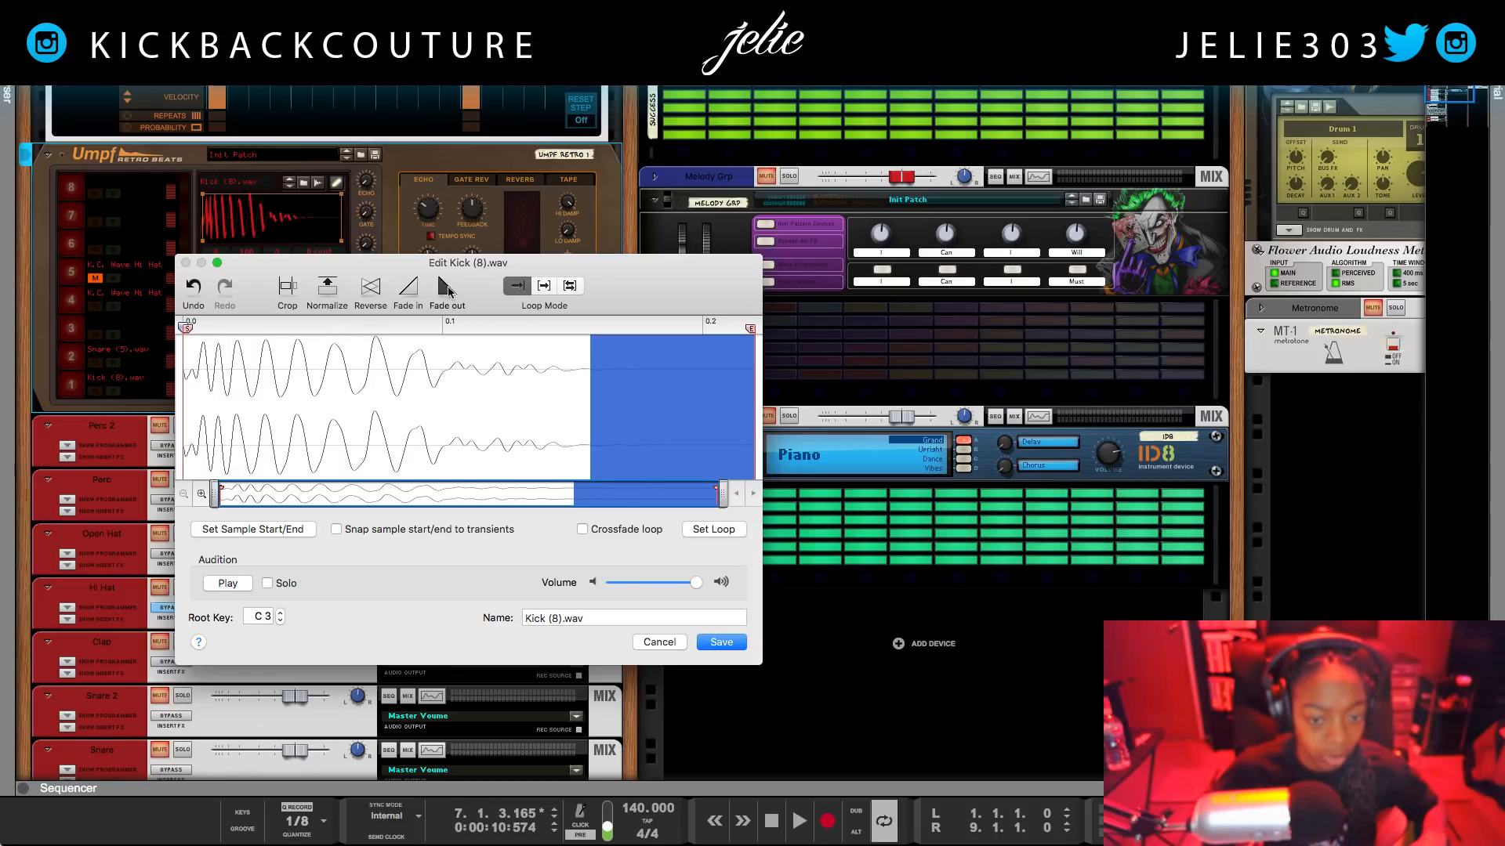
left_click(232, 583)
left_click_drag(566, 424, 776, 432)
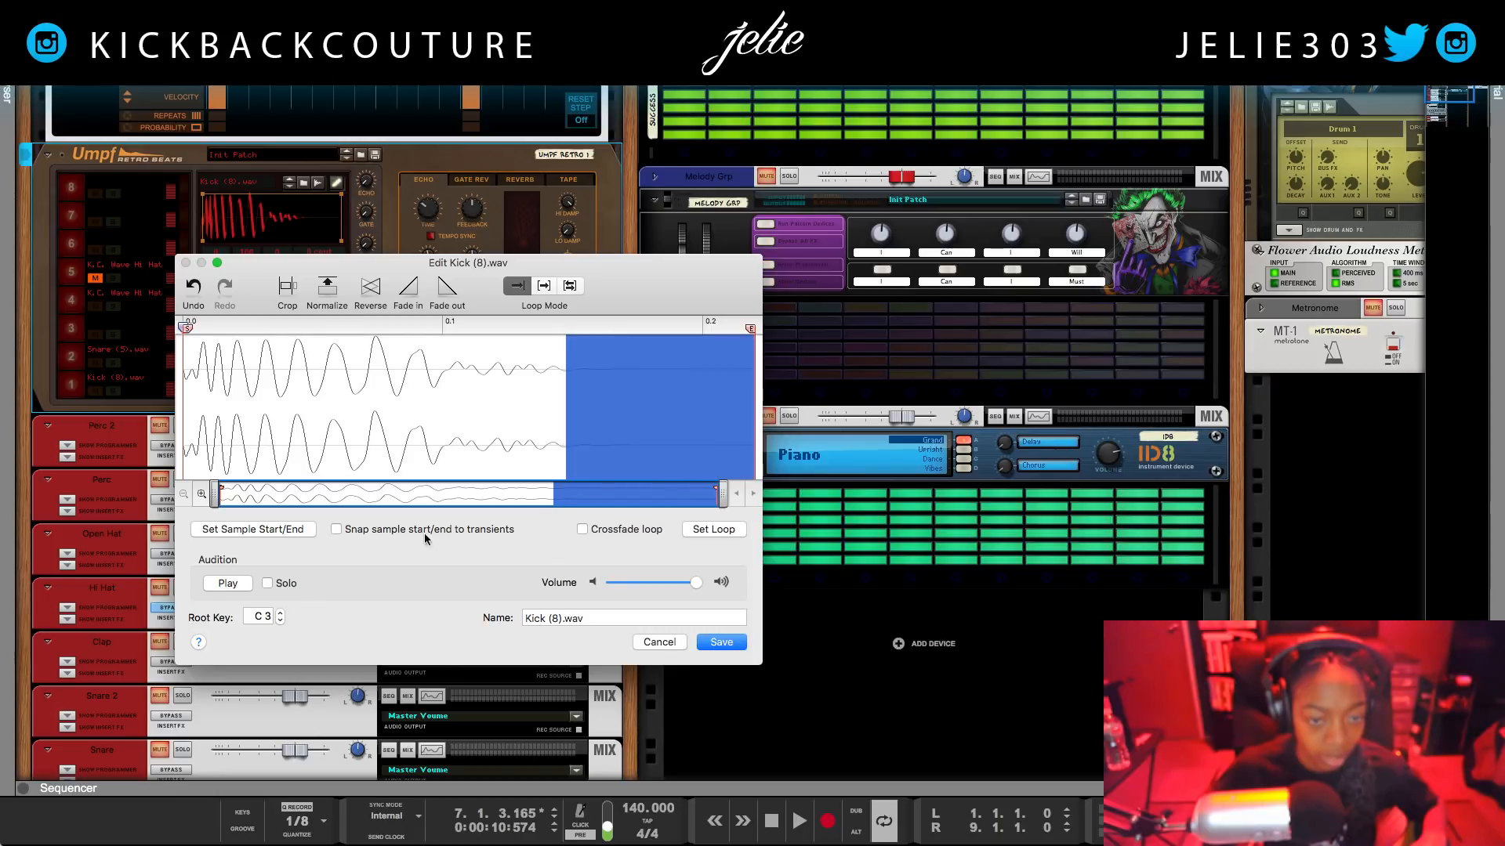
left_click(228, 582)
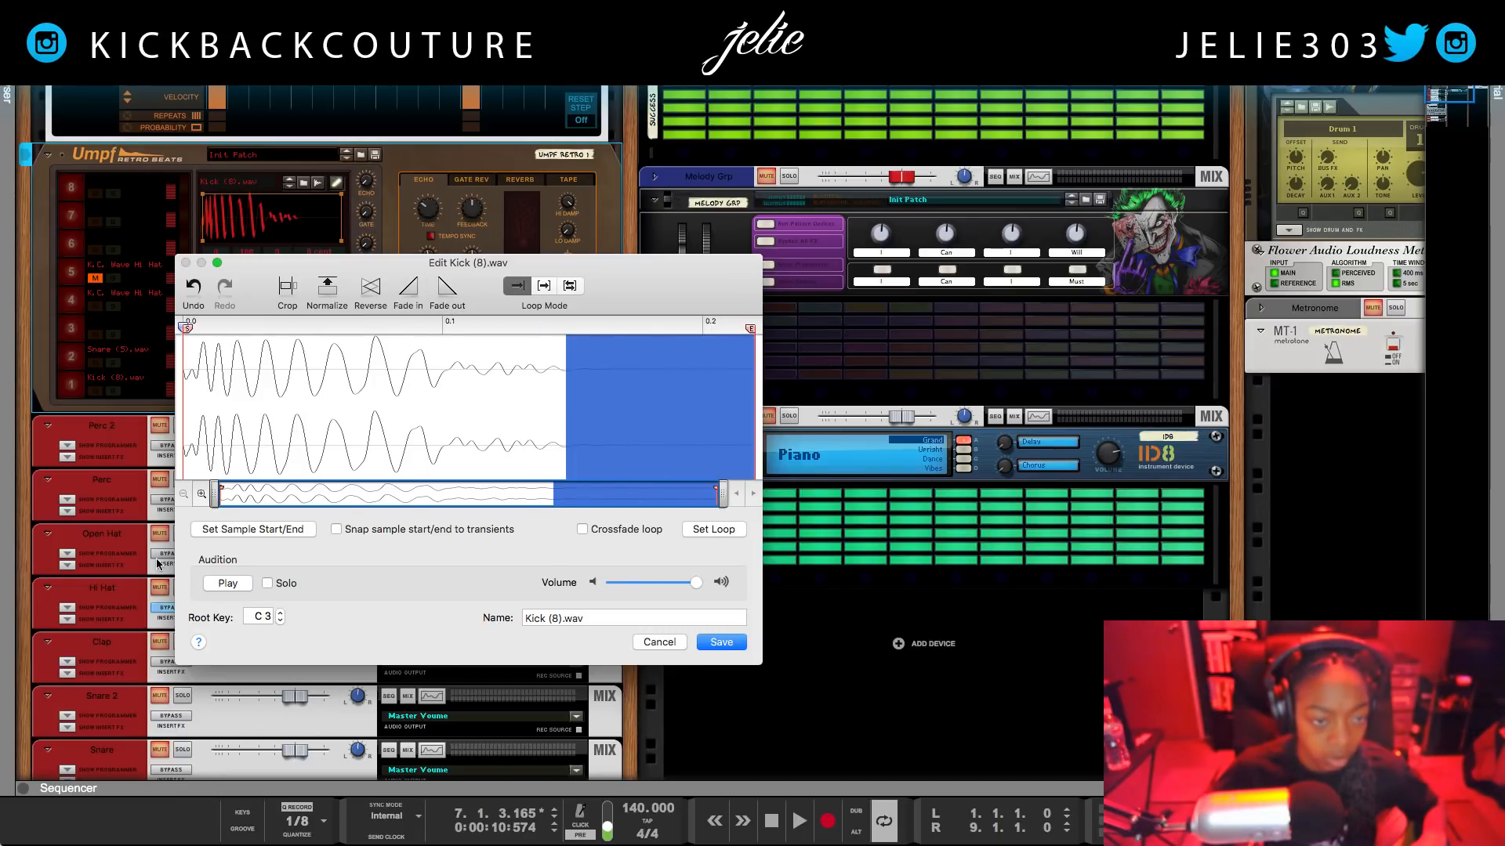
left_click(227, 583)
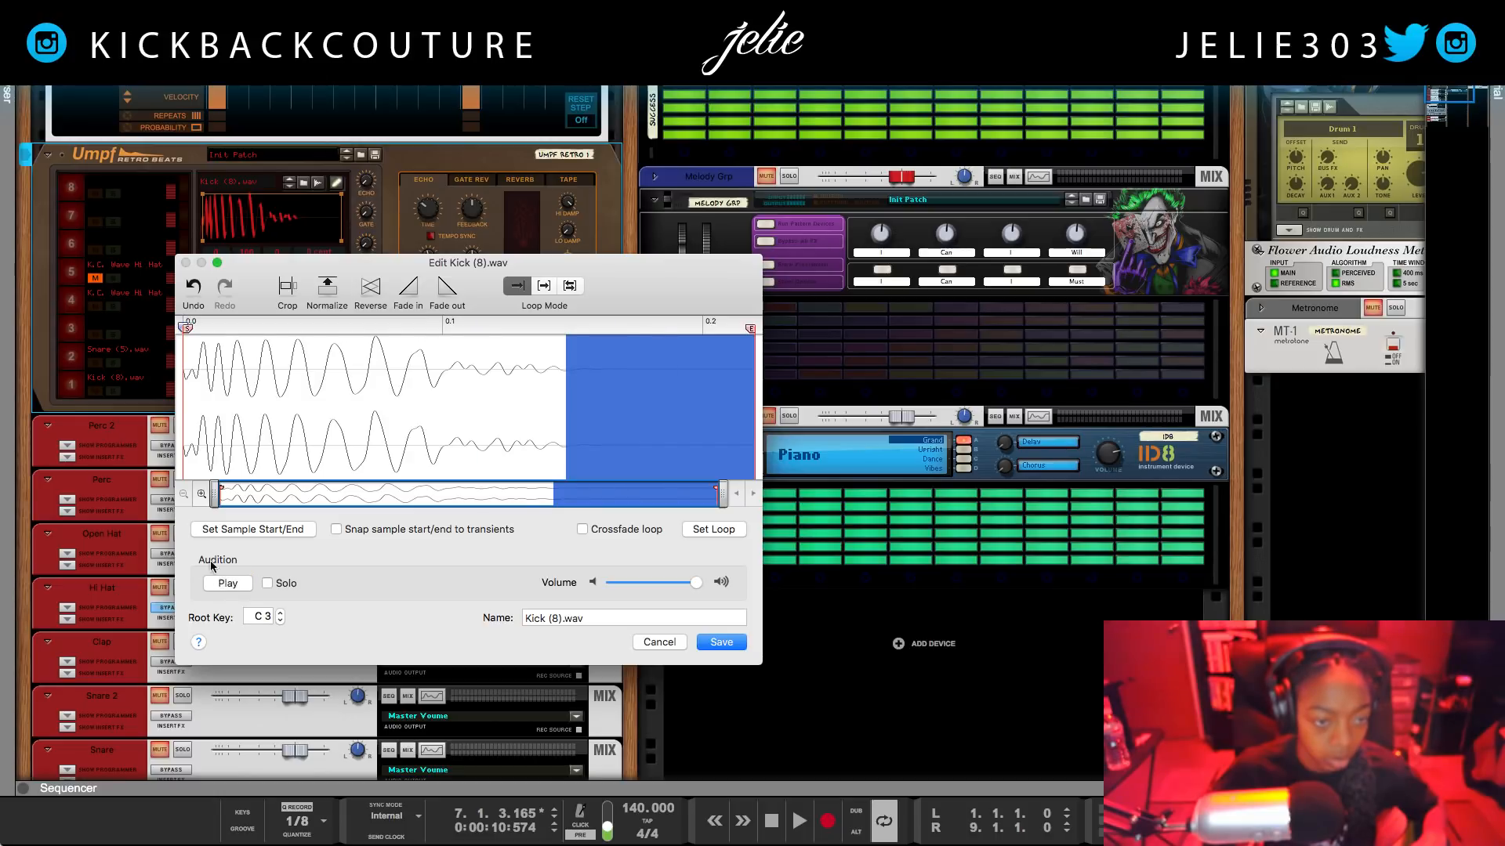
- Select the first few milliseconds of the kick sample and audition the sample repeatedly
left_click_drag(199, 423, 182, 417)
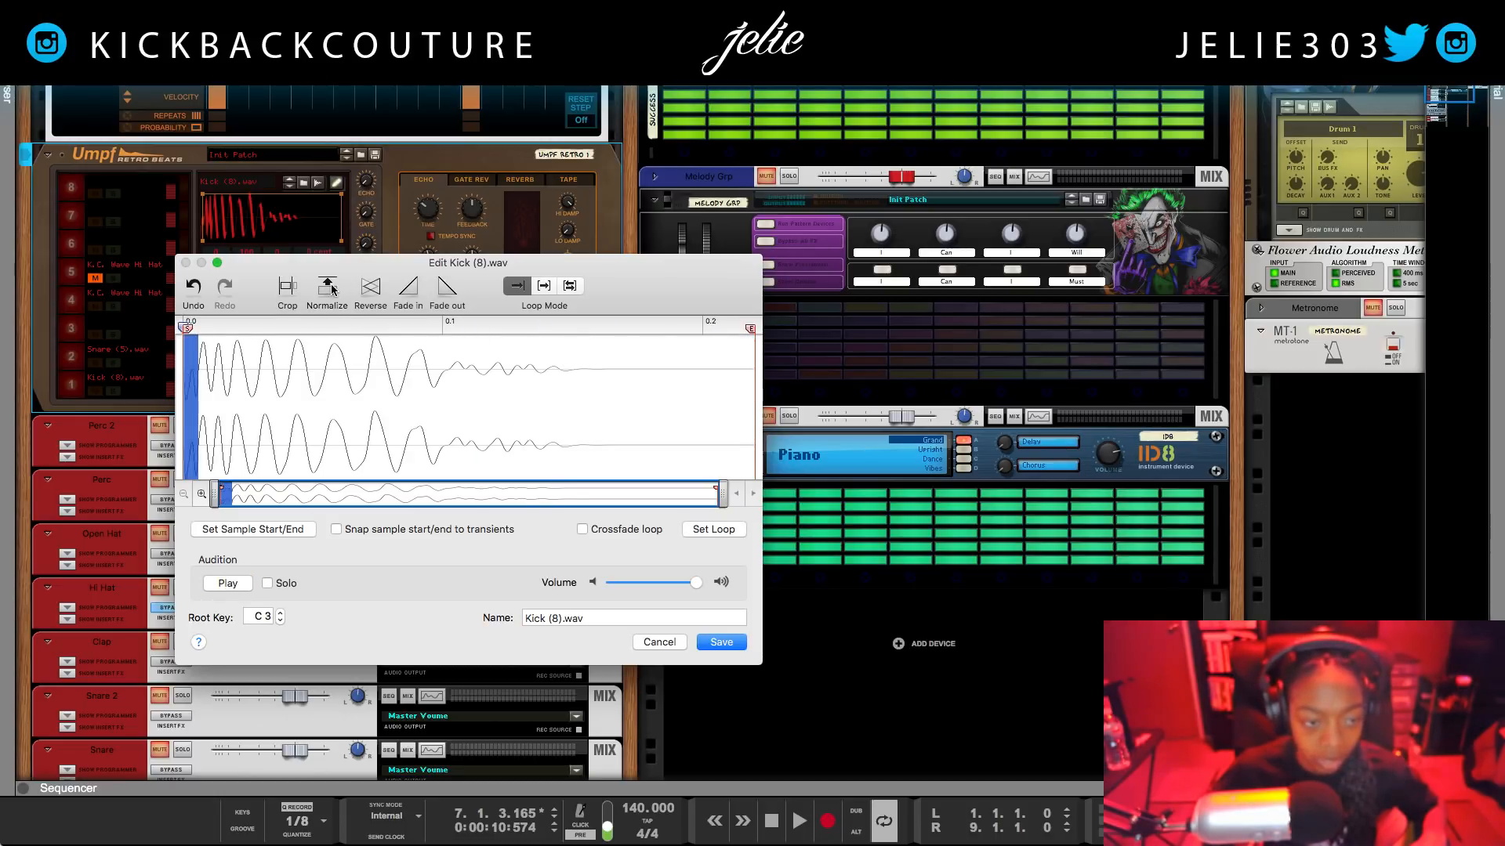
left_click(213, 586)
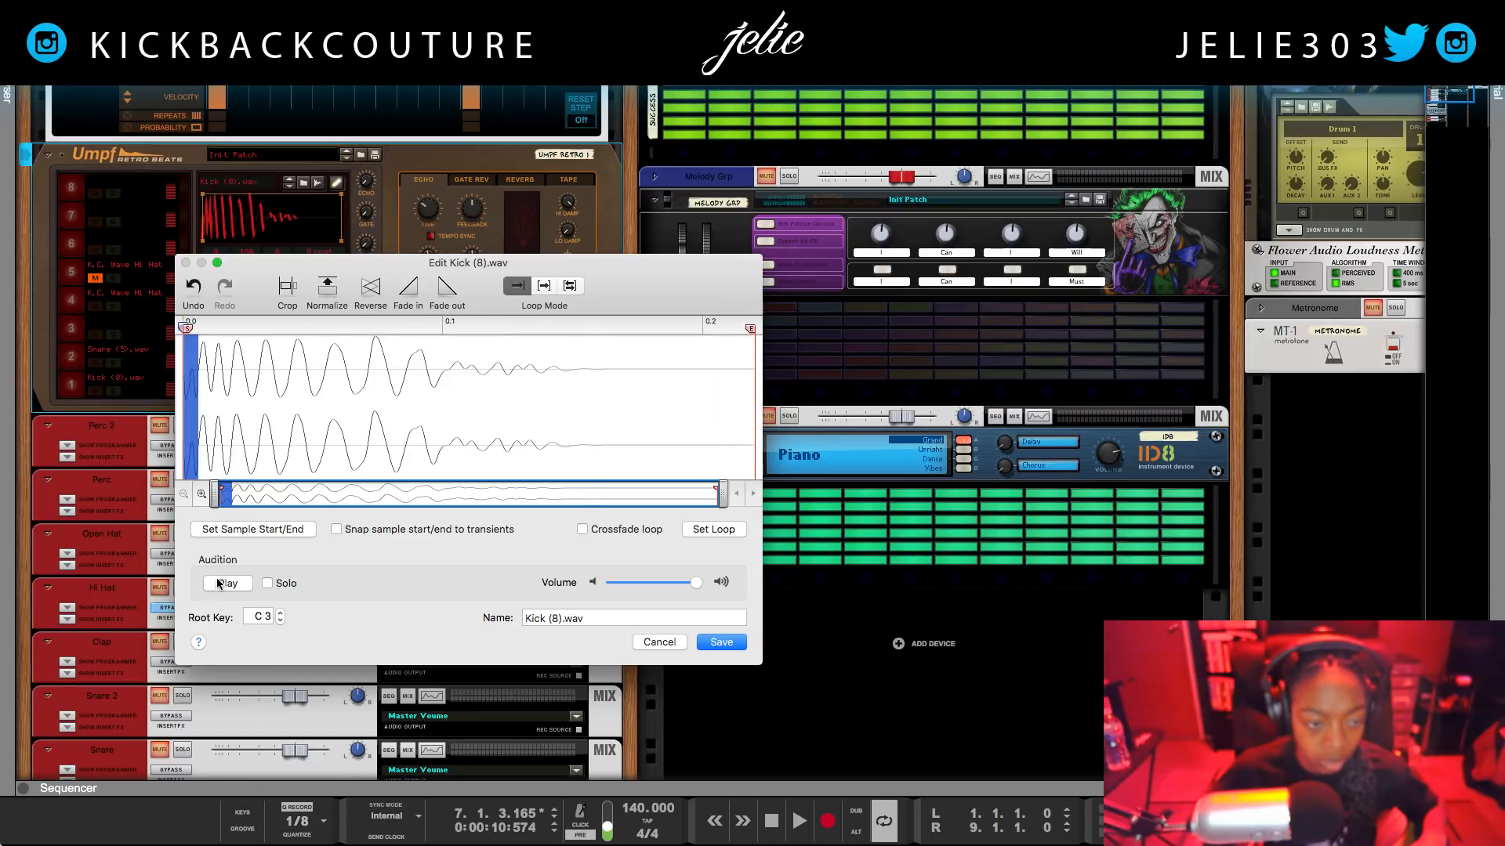
left_click(223, 582)
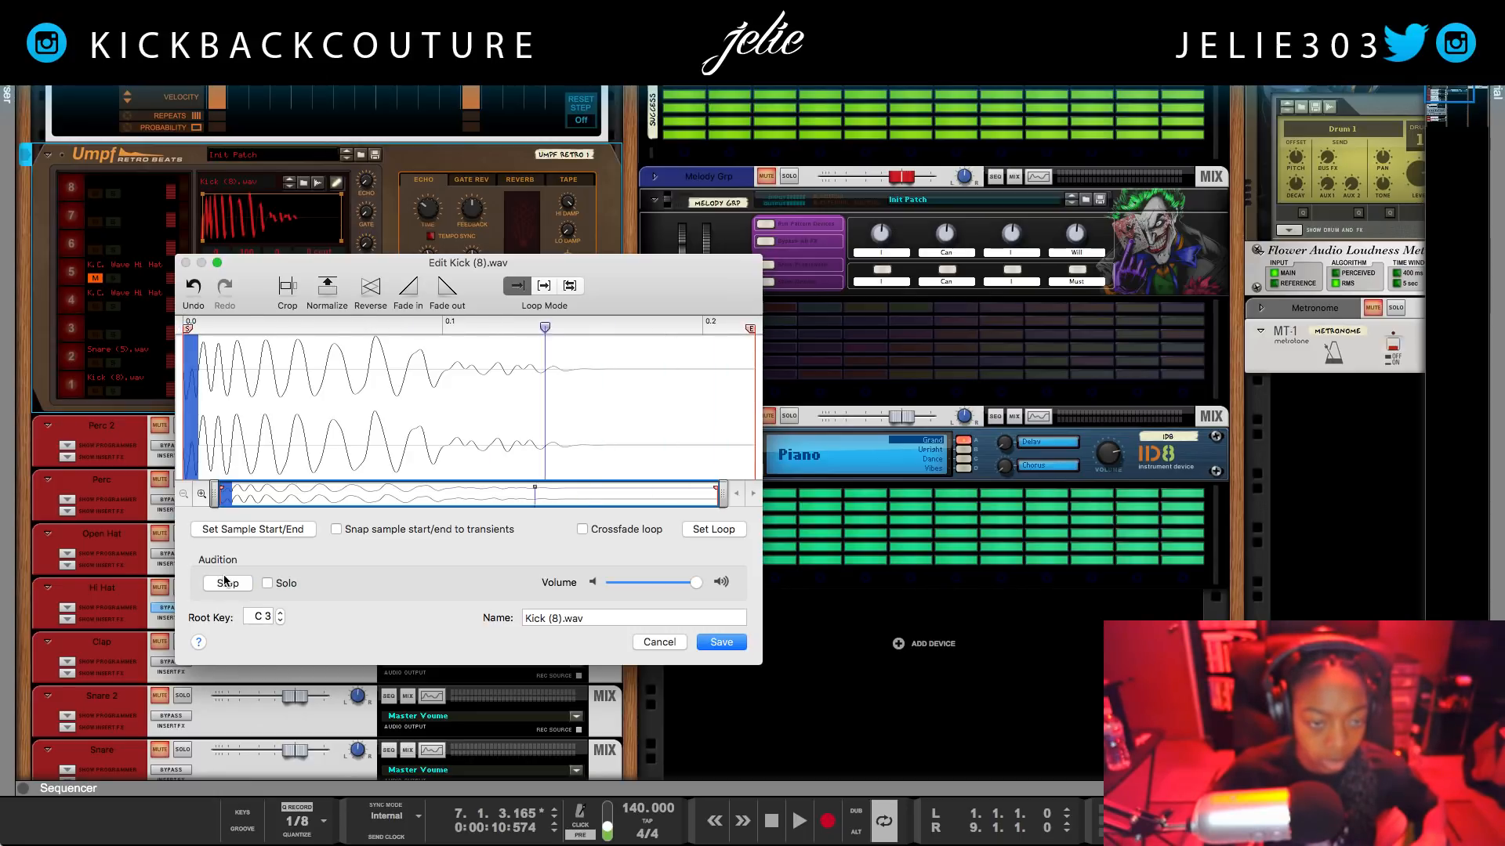
left_click(221, 583)
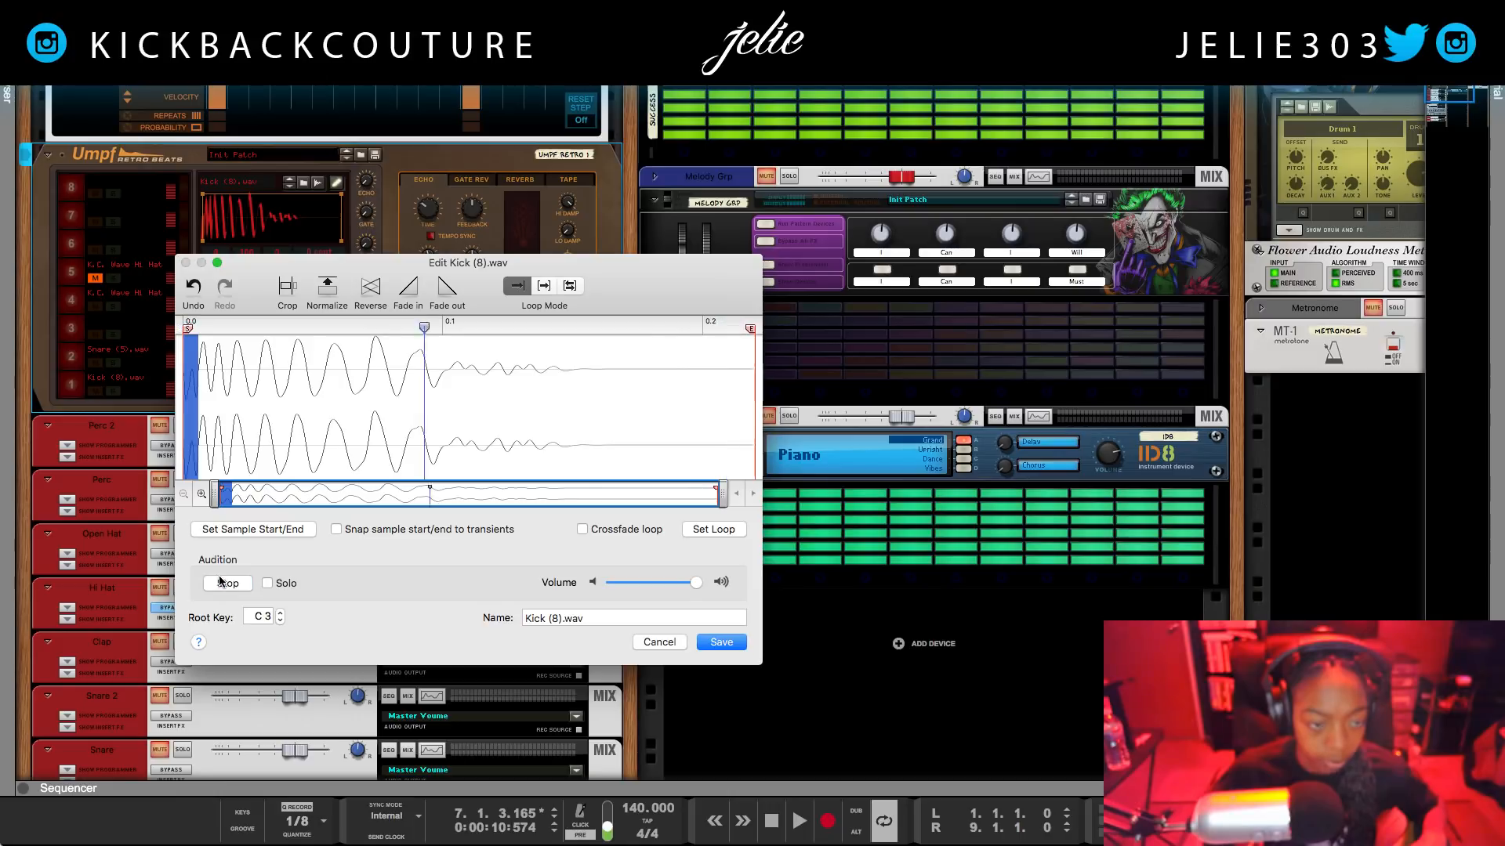
left_click(222, 582)
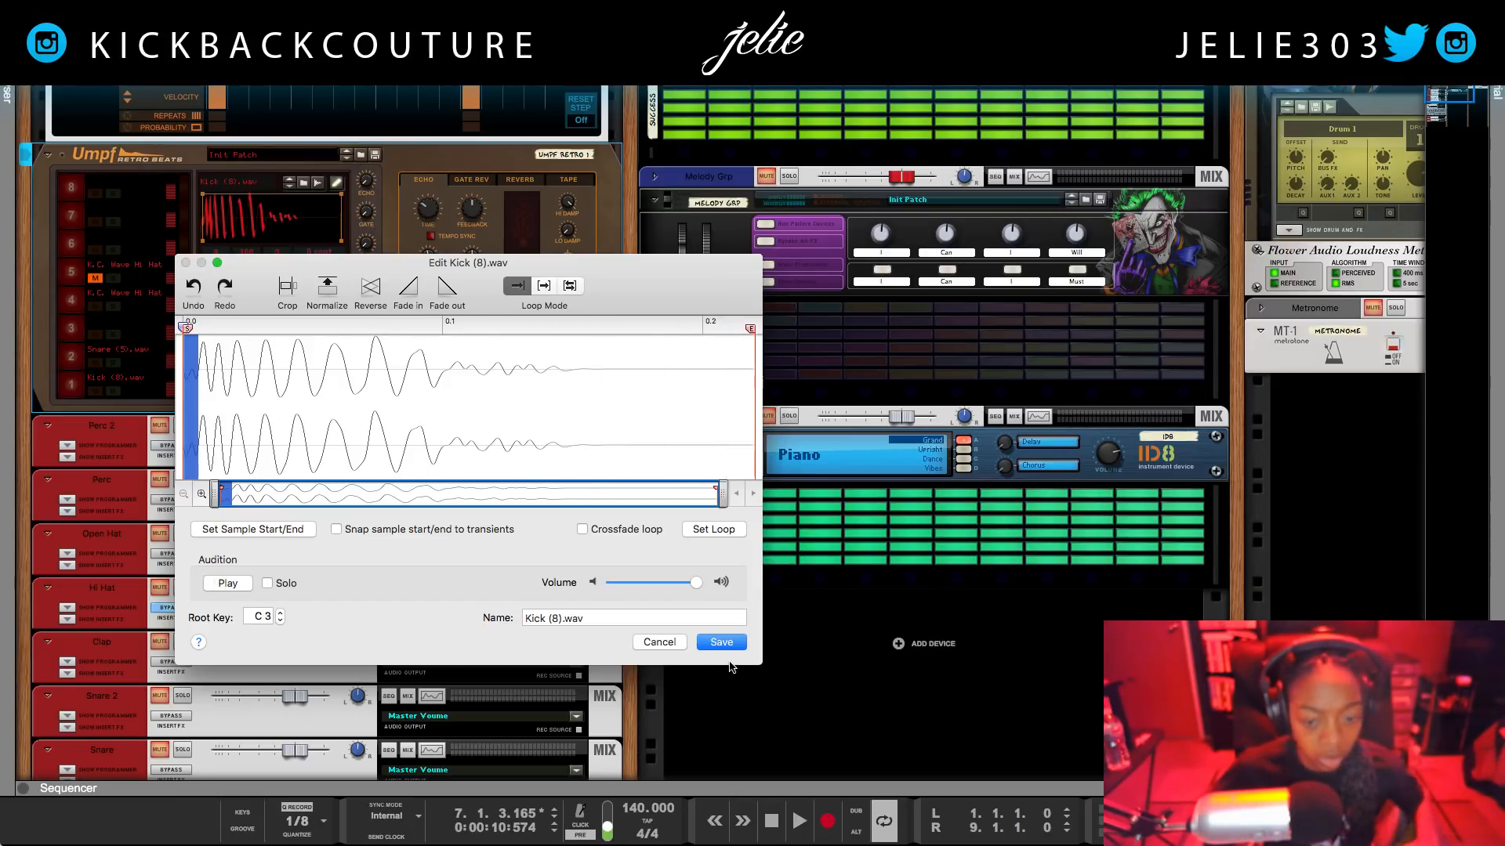
- Fade out the kick sample from about 0.1 s to the end and save the edited sample
left_click(427, 385)
left_click_drag(544, 413, 608, 415)
left_click_drag(437, 413, 754, 439)
left_click(442, 404)
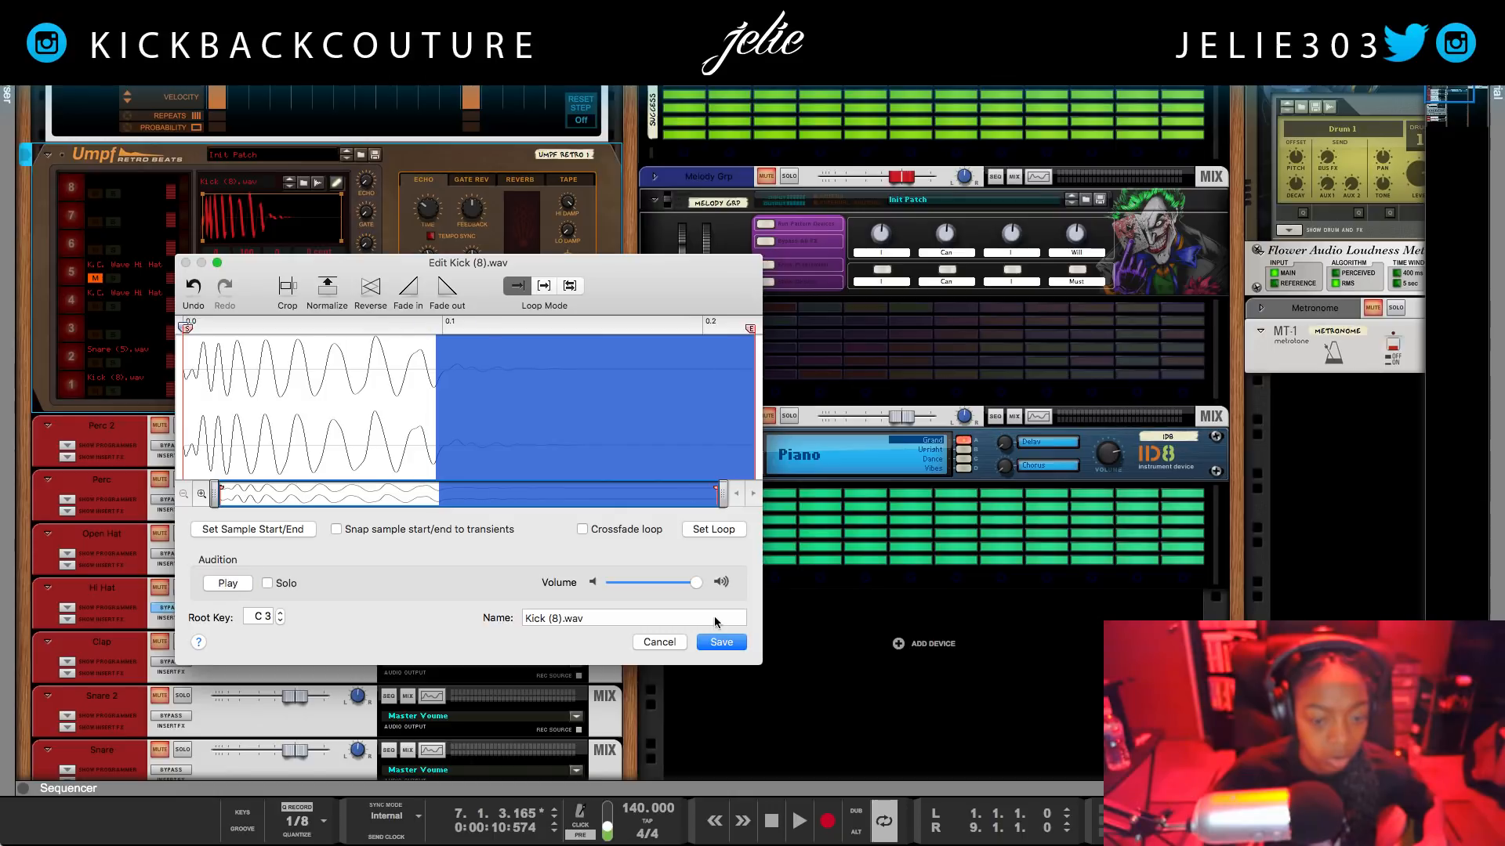
left_click(718, 643)
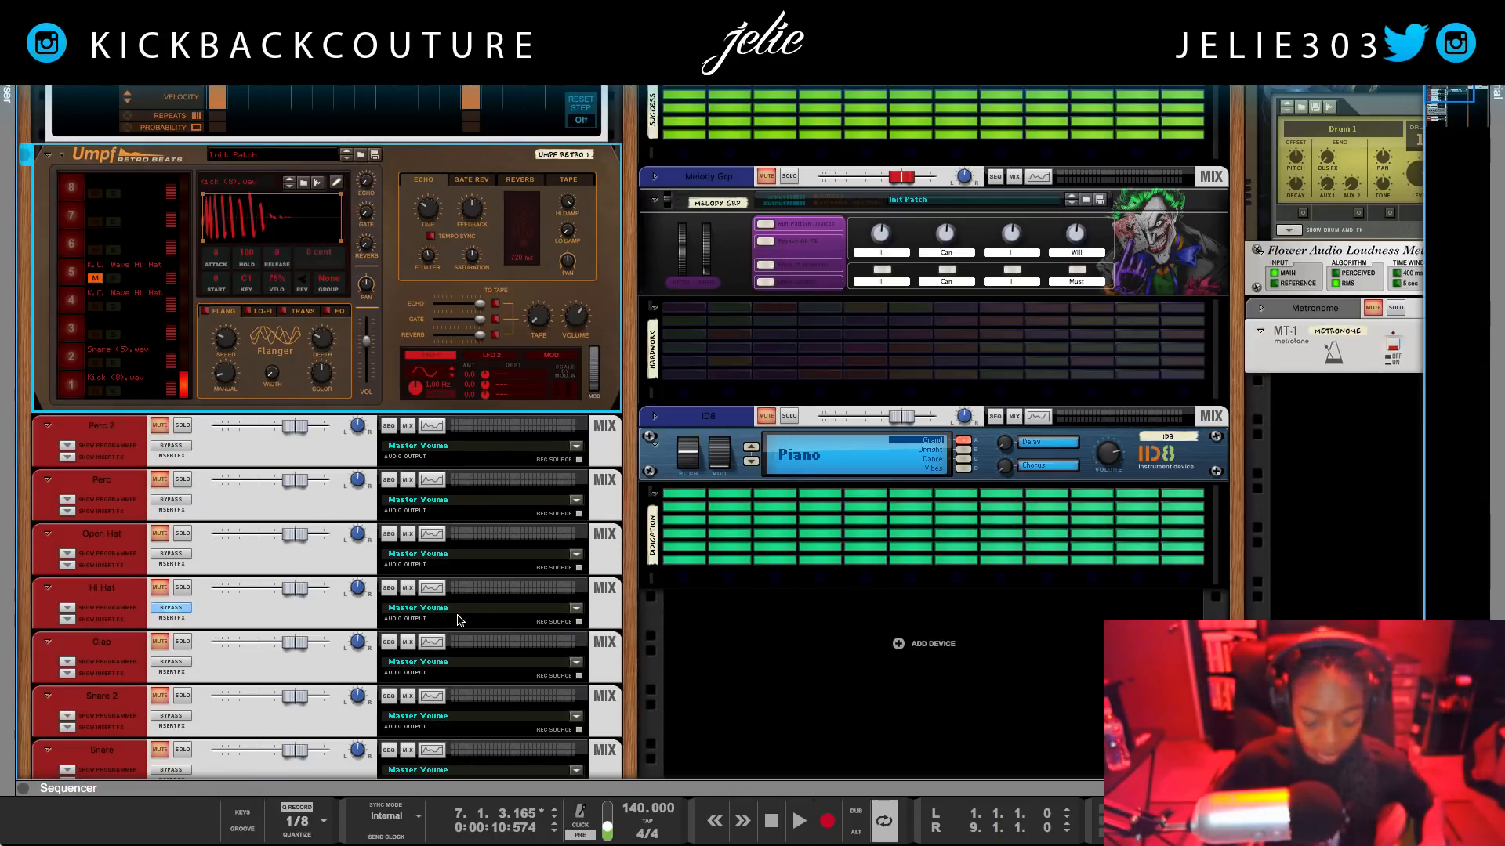
- Play the kick and set the Attack of the first EnvShaper in the Kick channel's inserts to 56%
key("space")
scroll(280, 644, "down", 4)
scroll(280, 644, "down", 8)
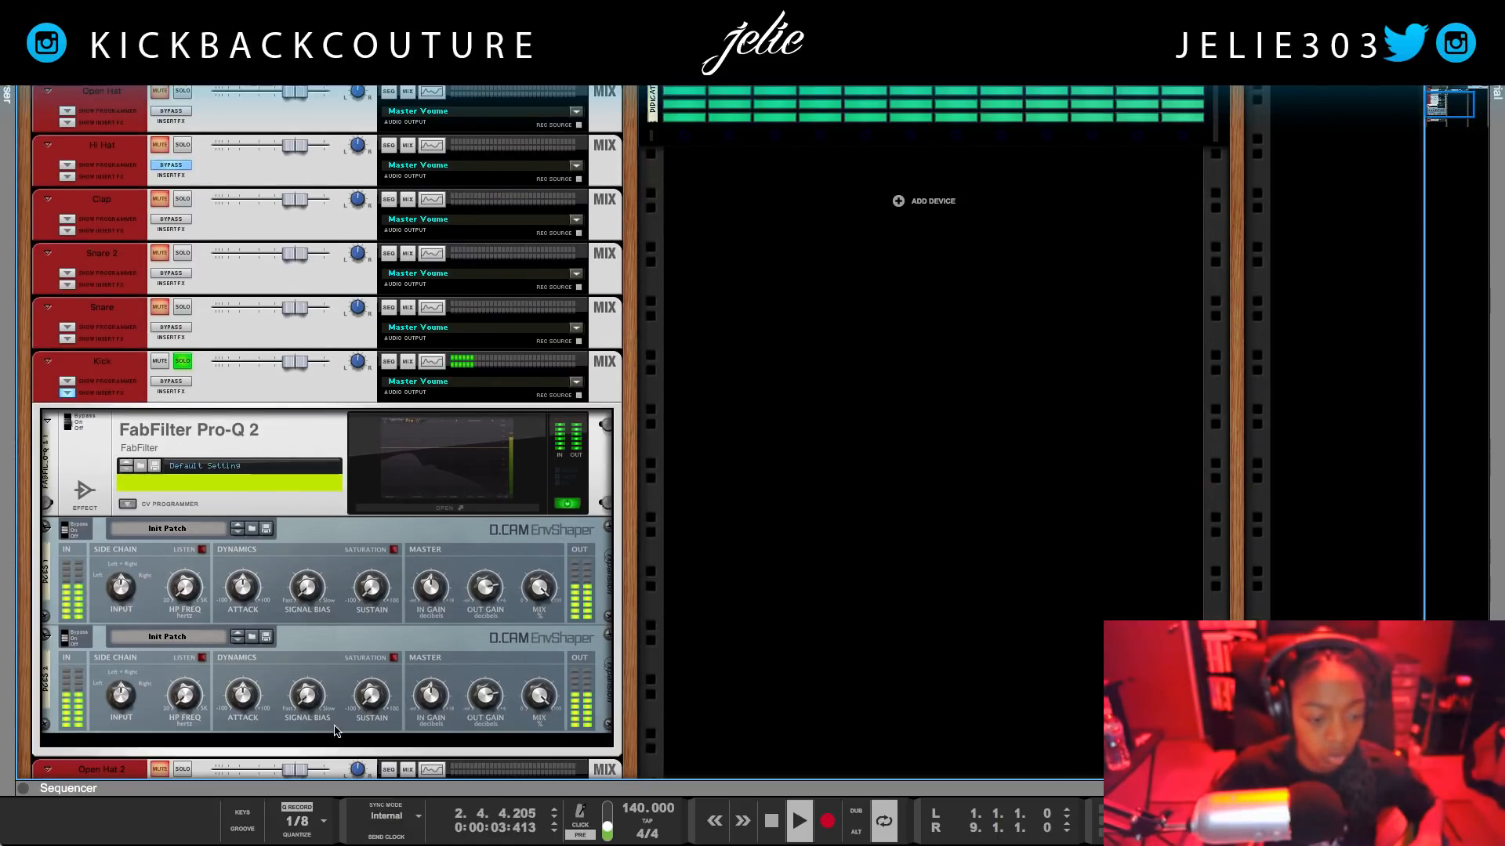
left_click(370, 694)
left_click_drag(237, 597, 234, 582)
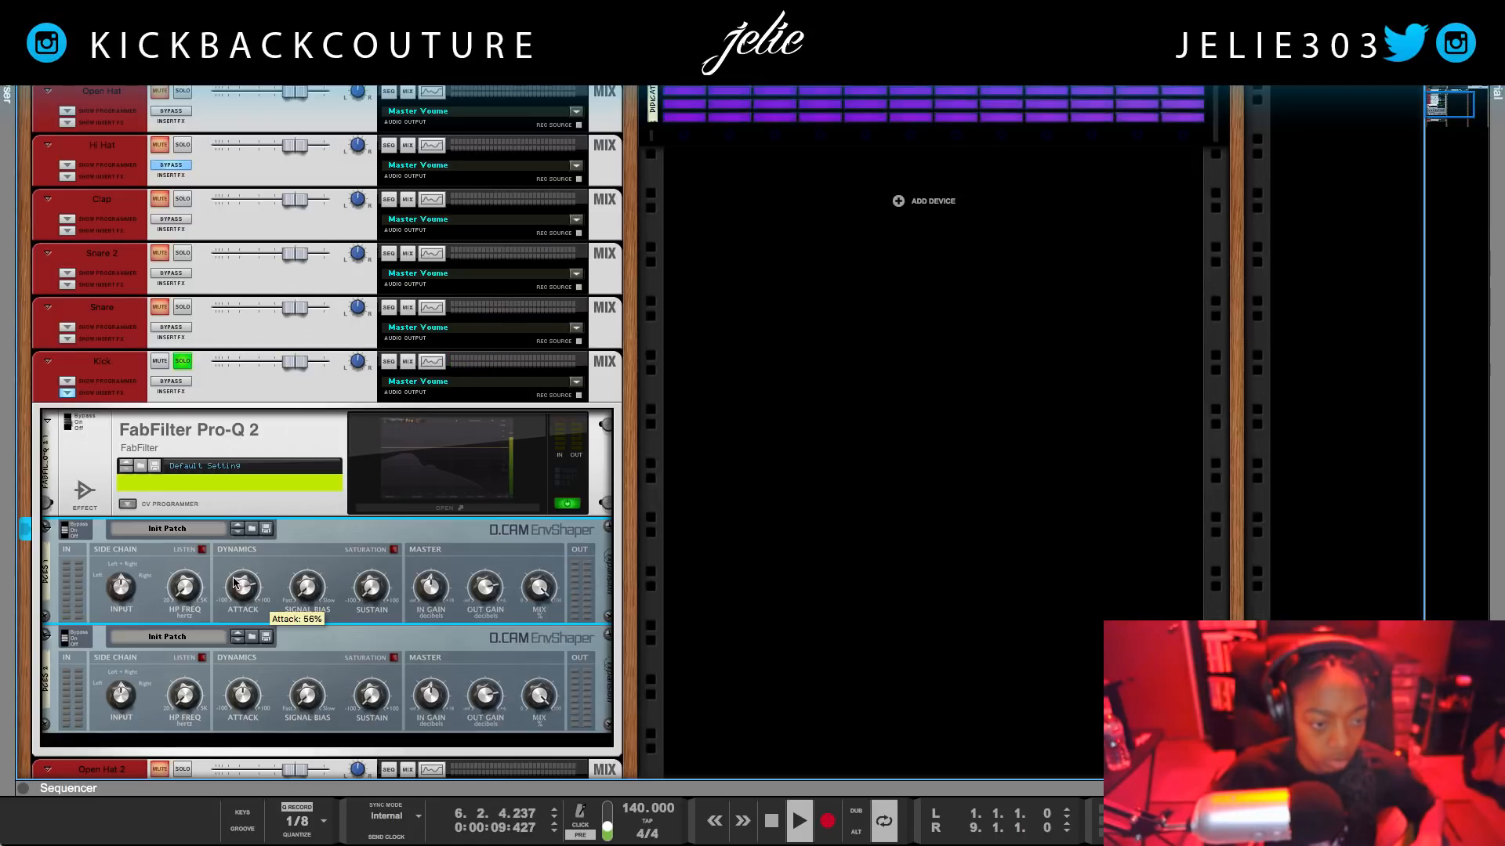
- Add a GClip Waveshaping Clipper below the second EnvShaper, set its Gain to 3.8 dB and stop playback
scroll(298, 670, "down", 1)
right_click(304, 713)
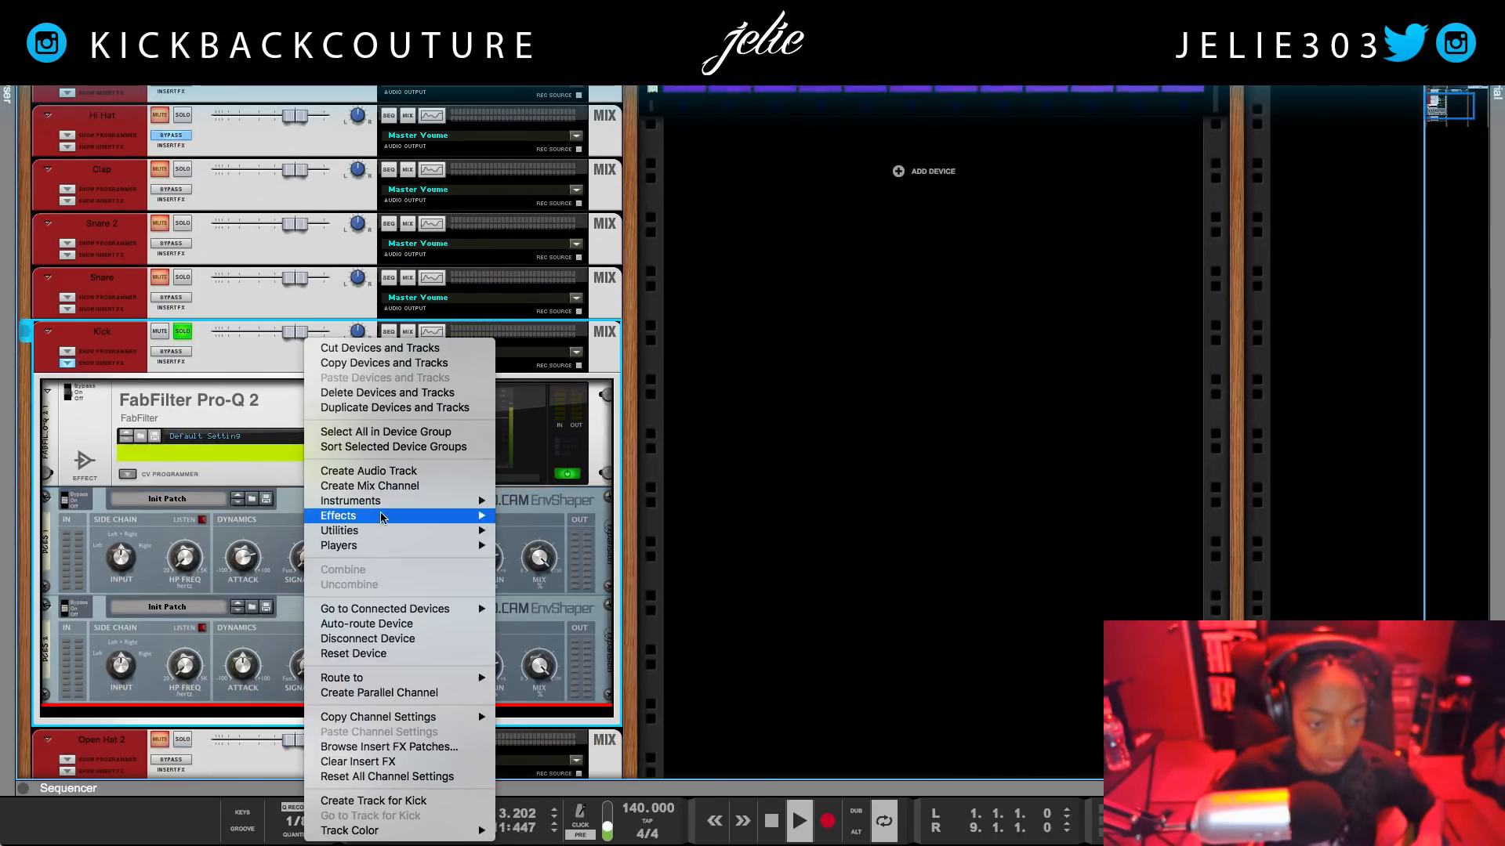
mouse_move(380, 518)
mouse_move(648, 456)
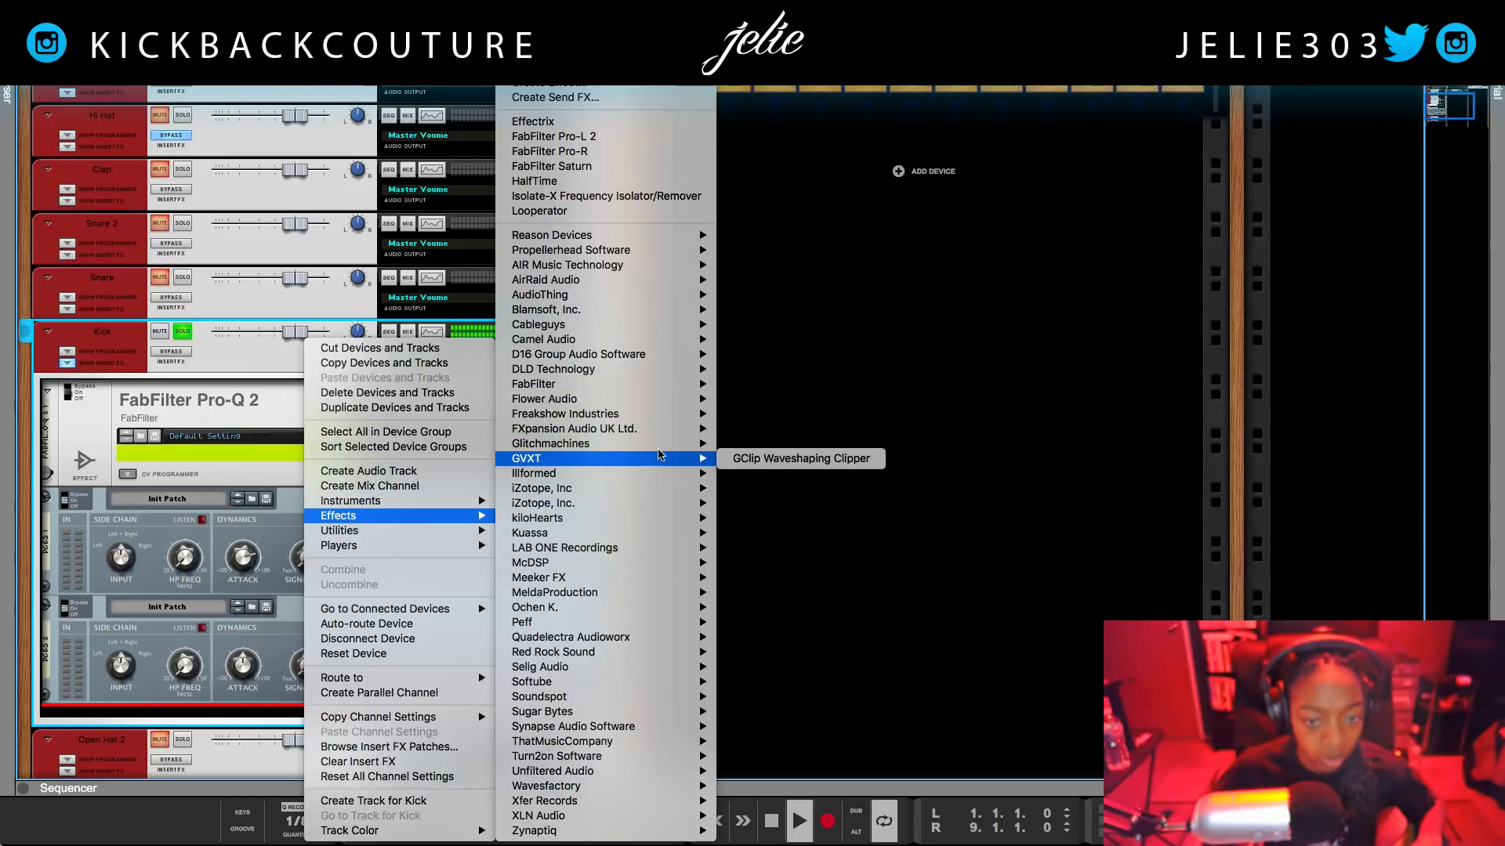
left_click(801, 458)
mouse_move(257, 616)
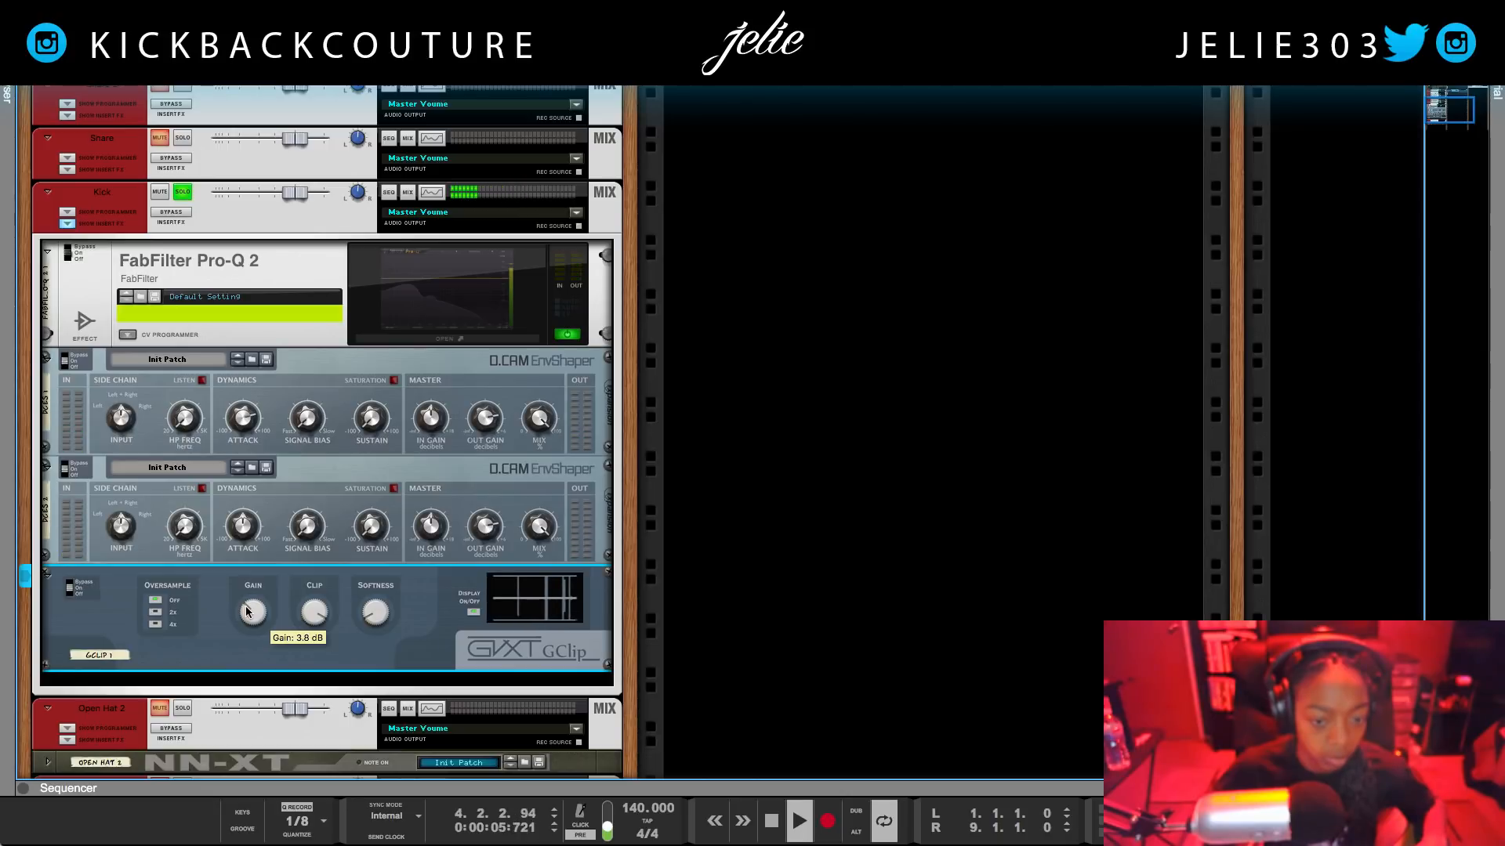
key("space")
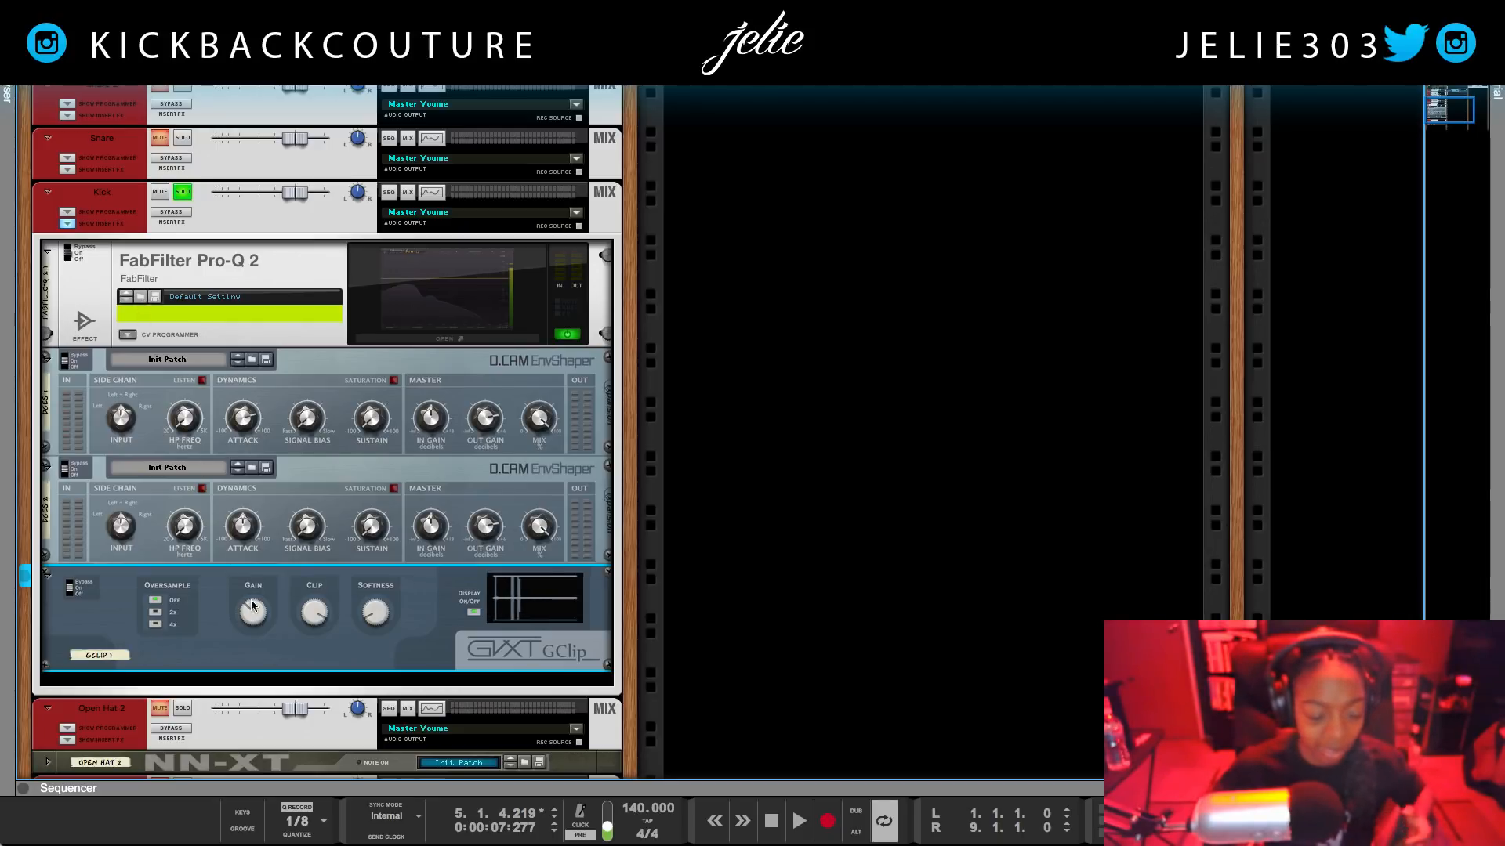
- Add a Decimort2 bit crusher below the GClip in the Kick channel's inserts and open its plugin window
scroll(298, 684, "down", 3)
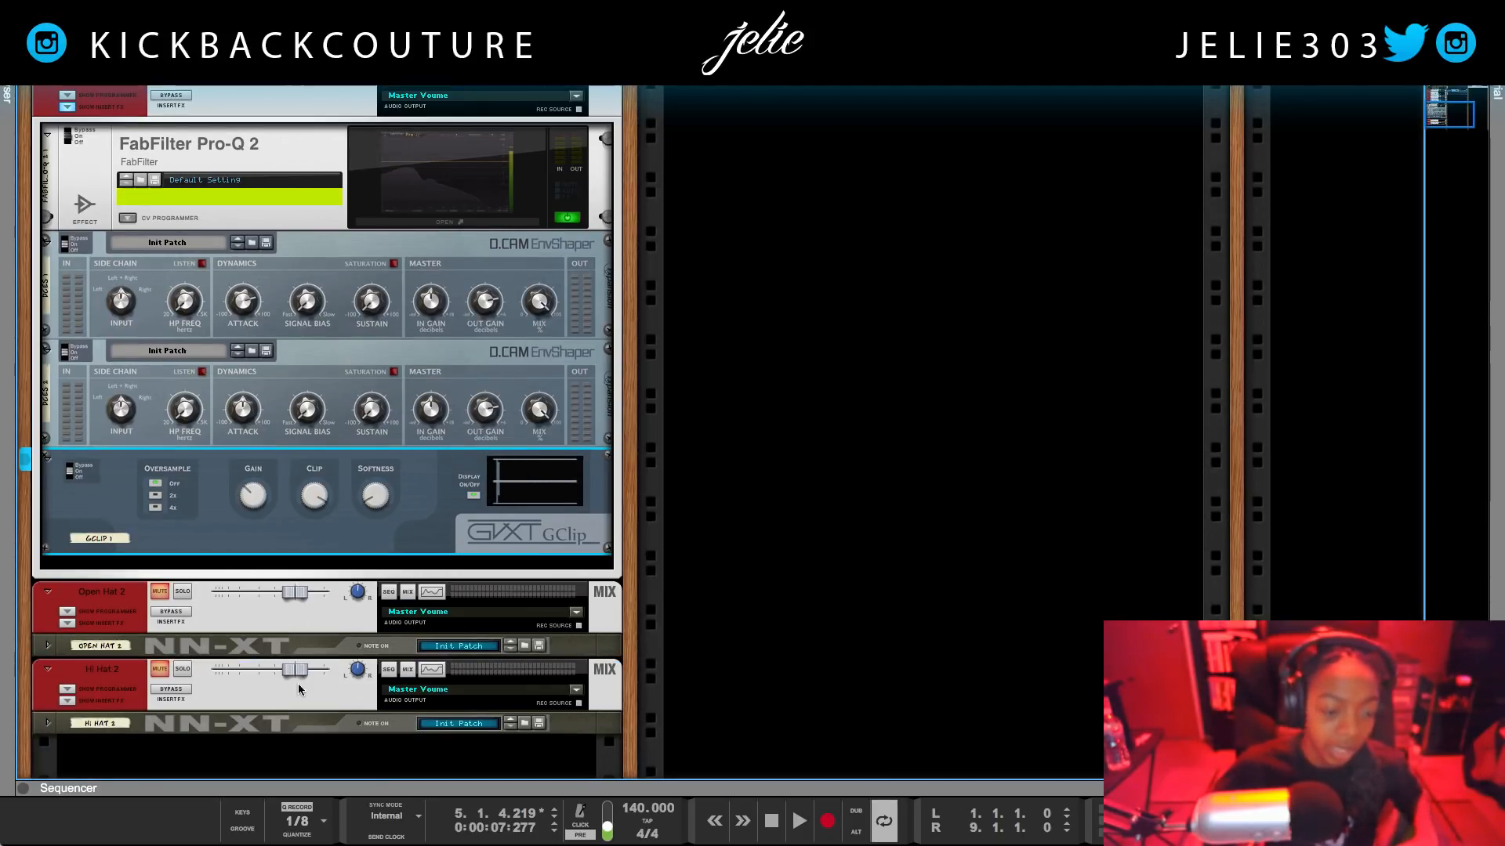
right_click(257, 570)
mouse_move(364, 515)
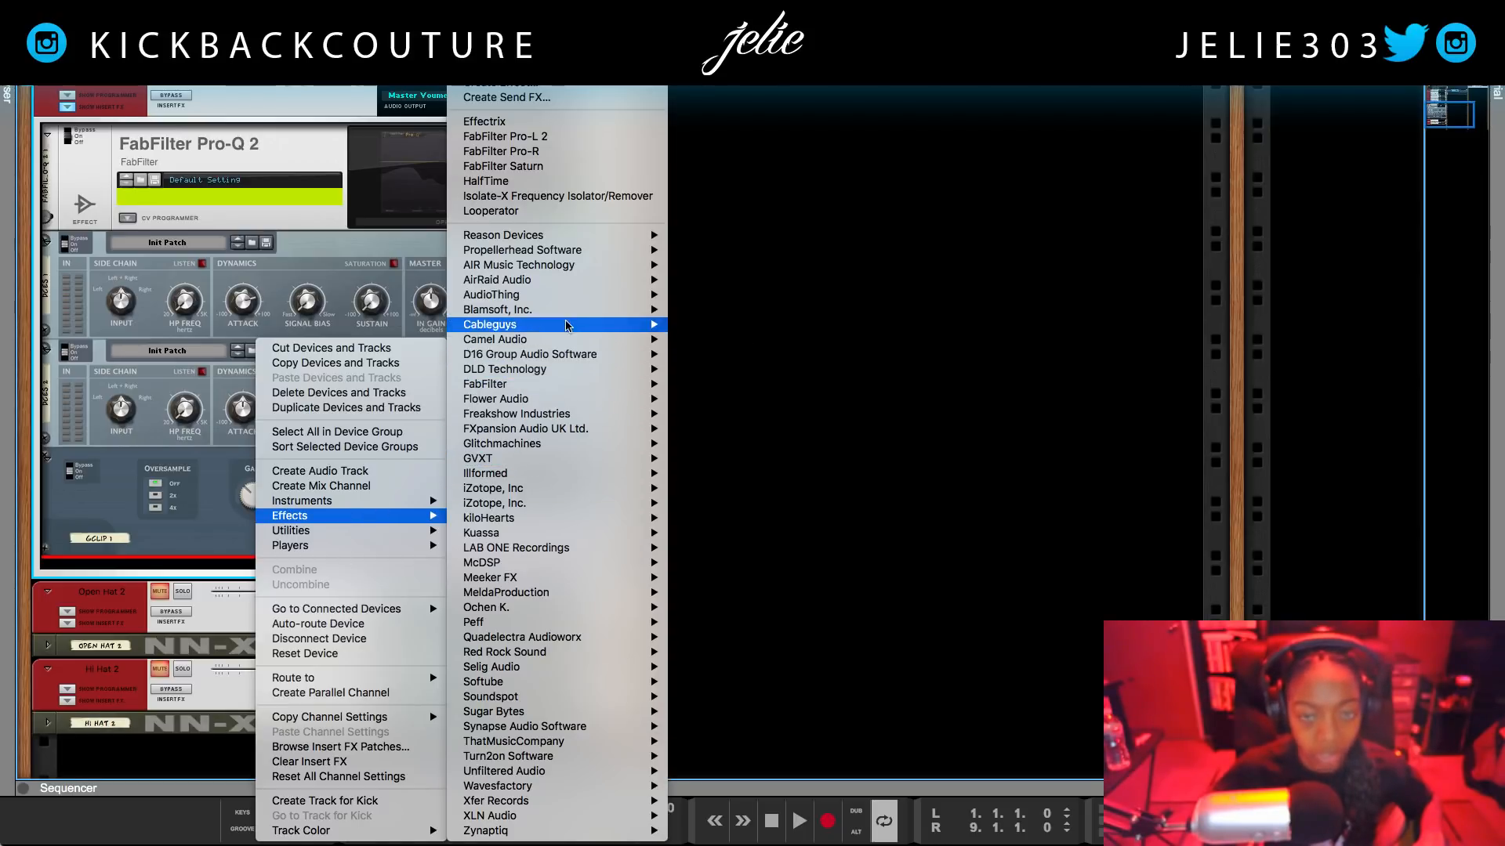
mouse_move(509, 331)
mouse_move(523, 358)
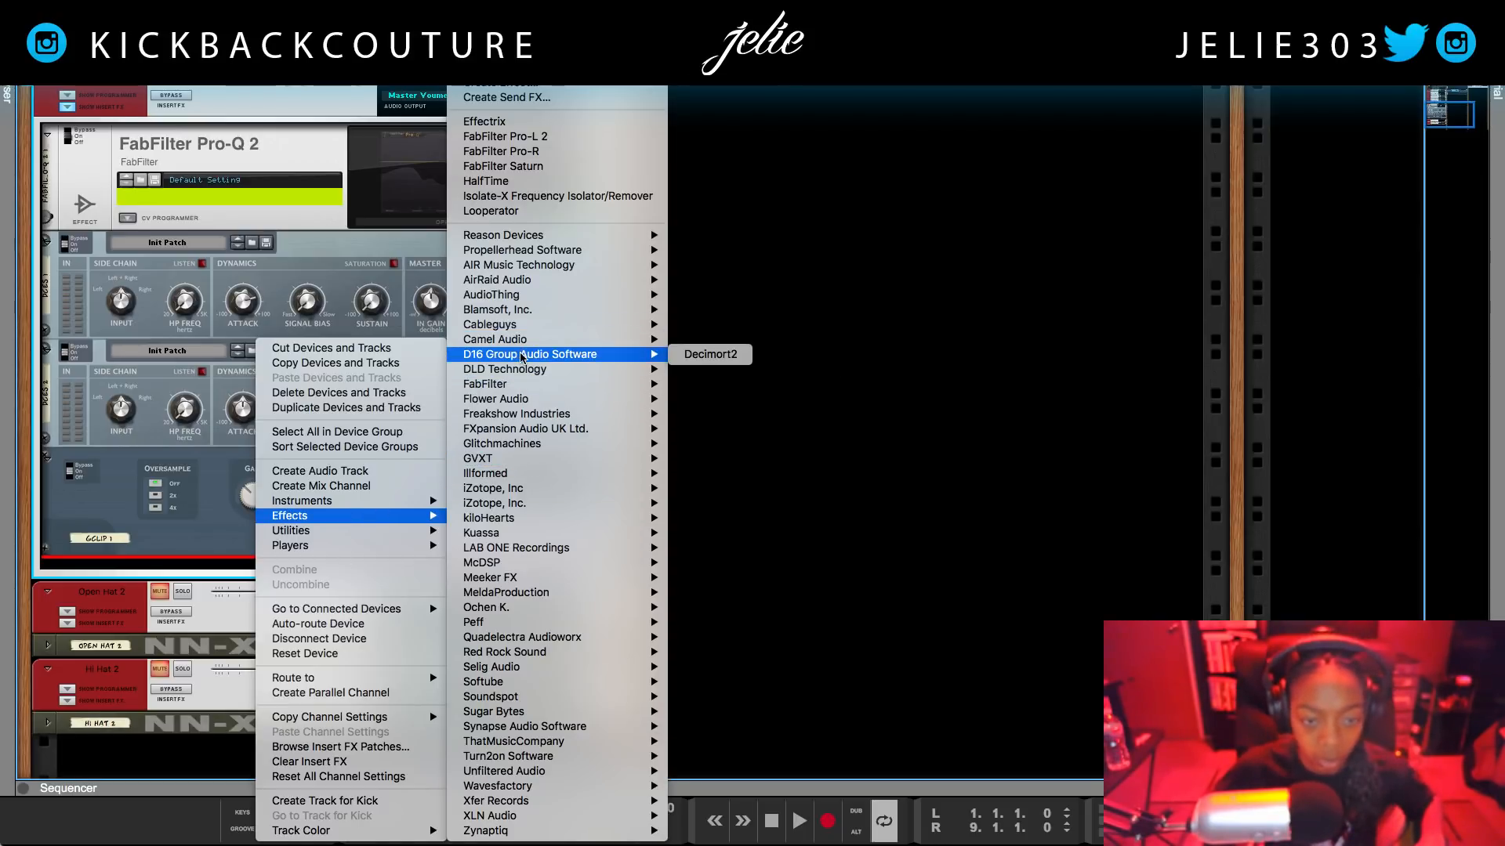
left_click(735, 357)
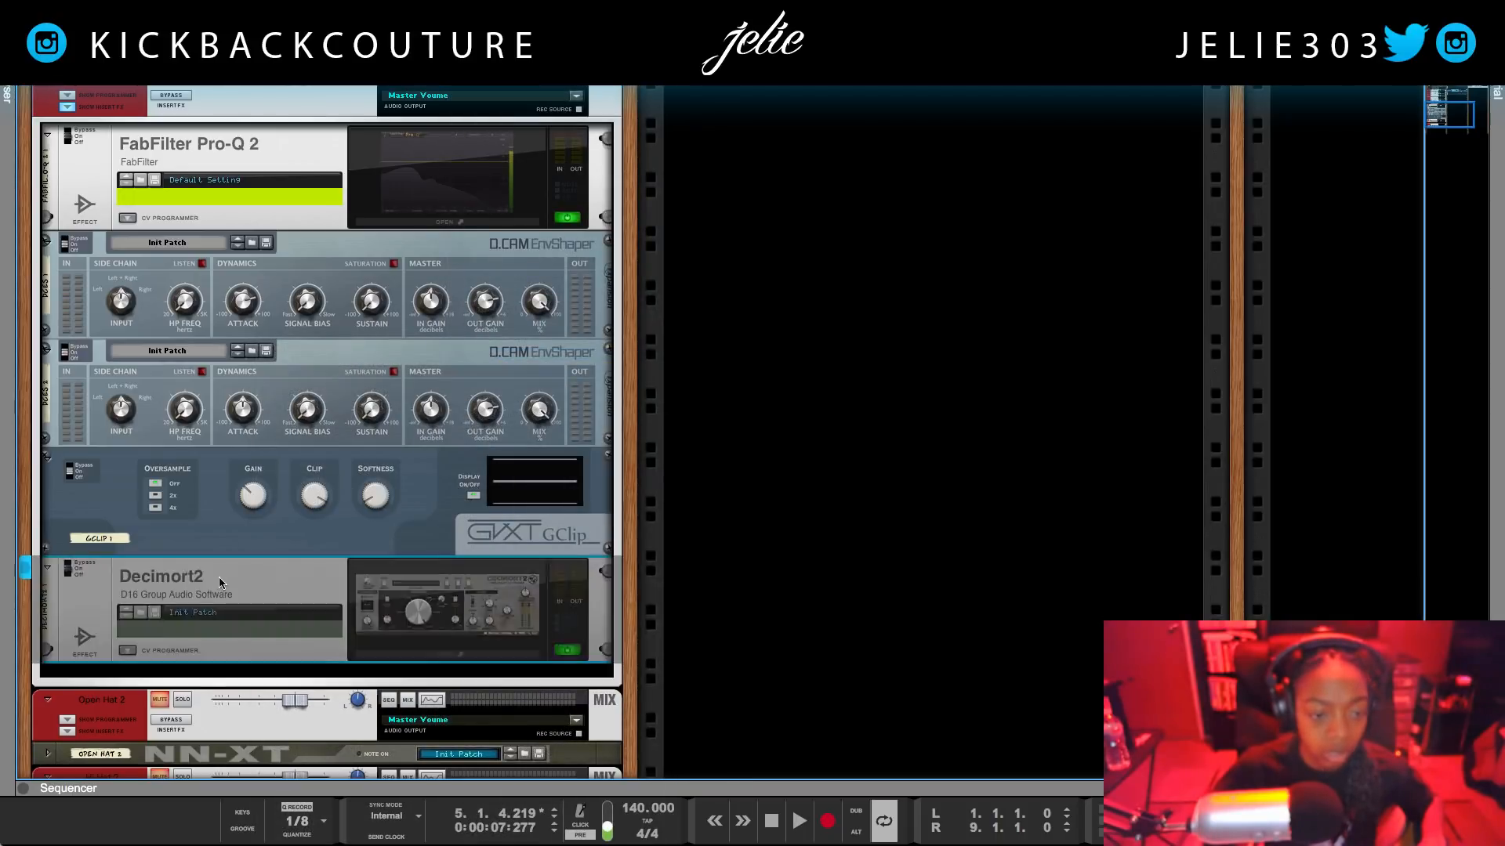
left_click(429, 650)
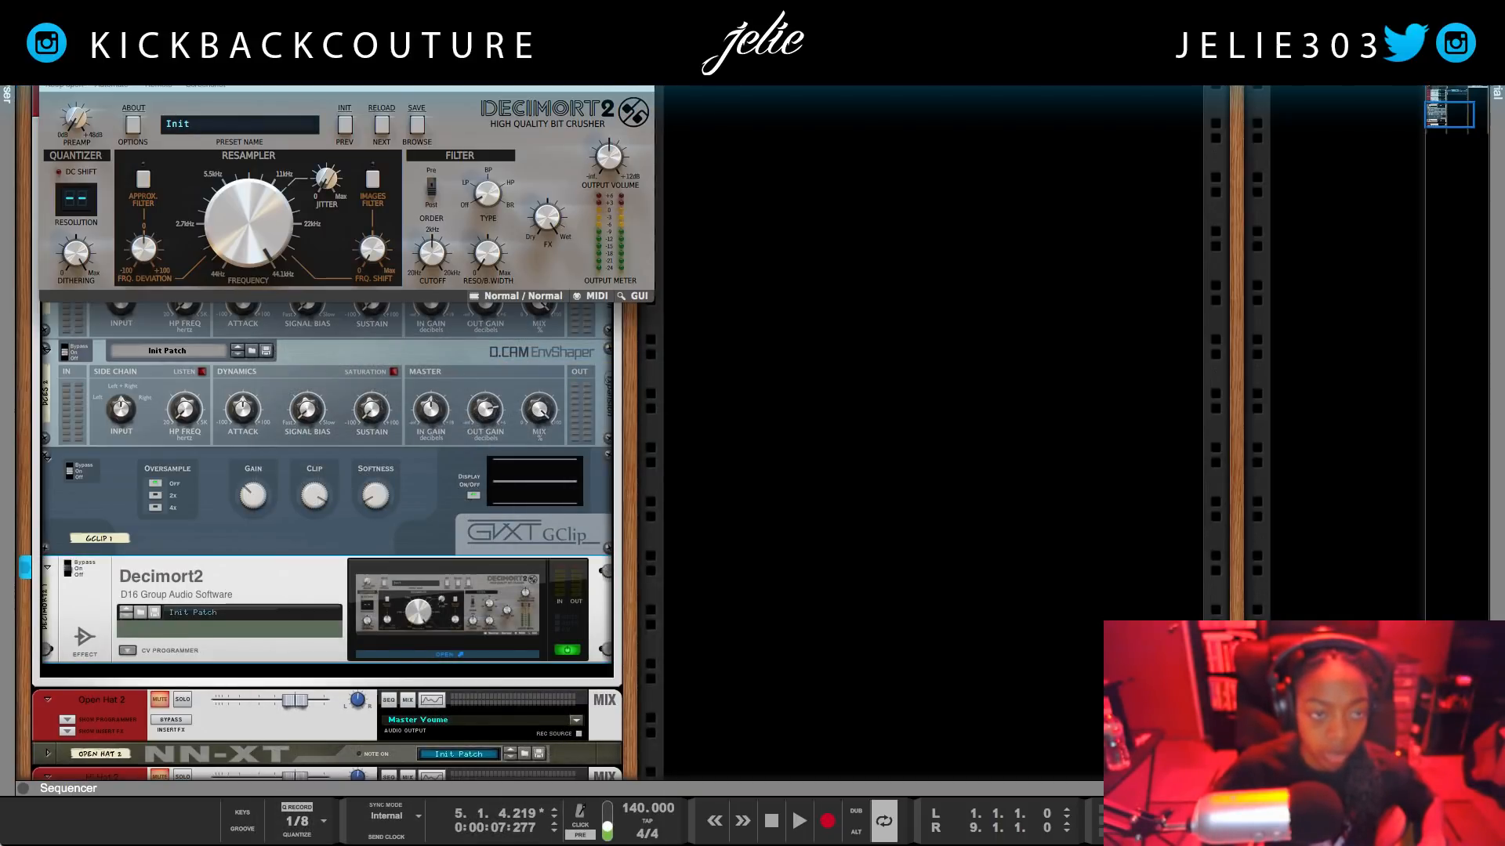
left_click_drag(319, 43, 393, 370)
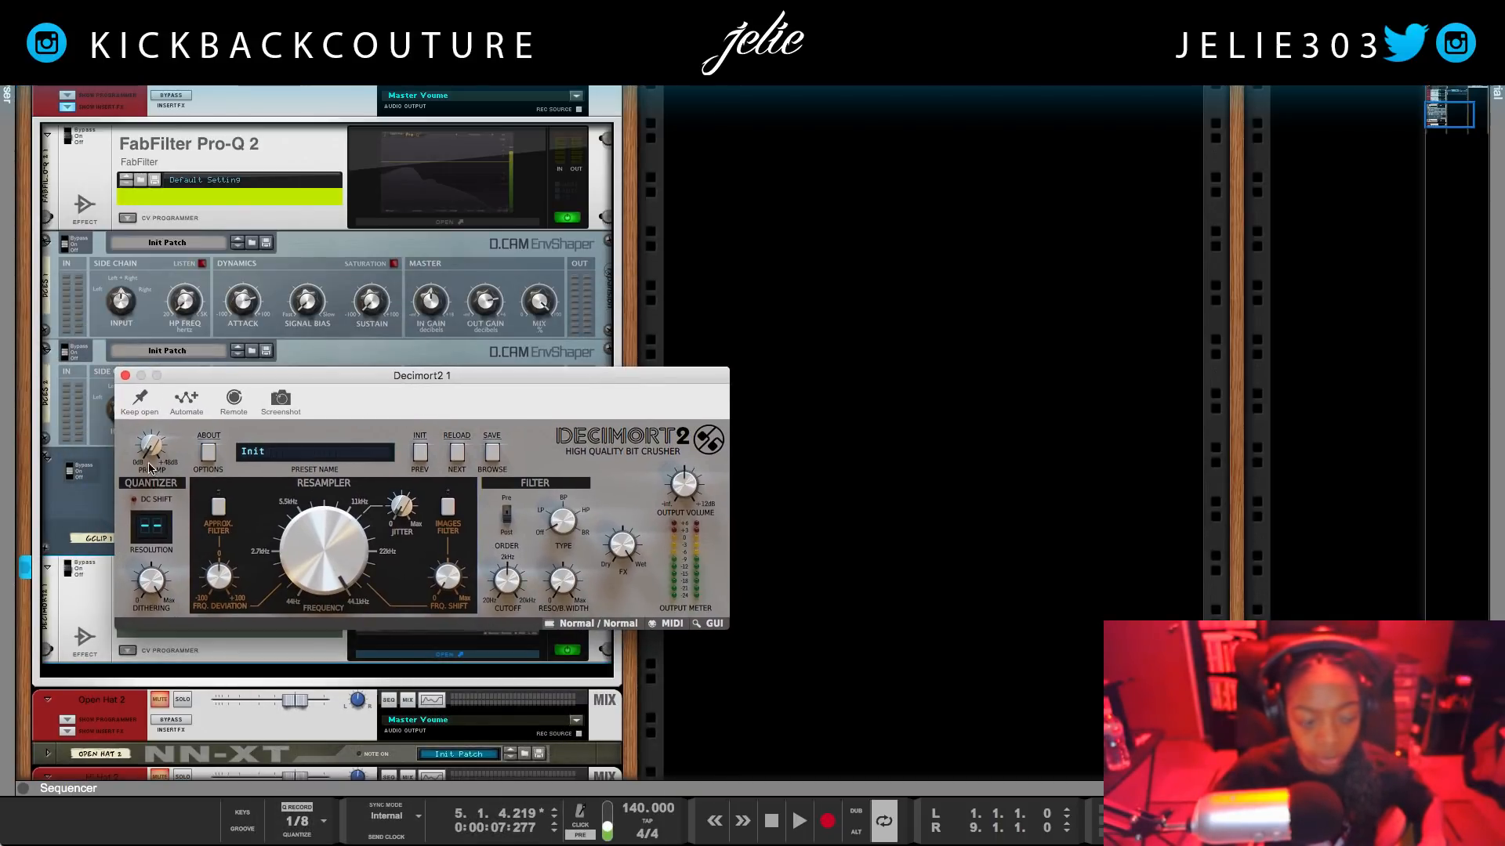
left_click_drag(283, 383, 319, 389)
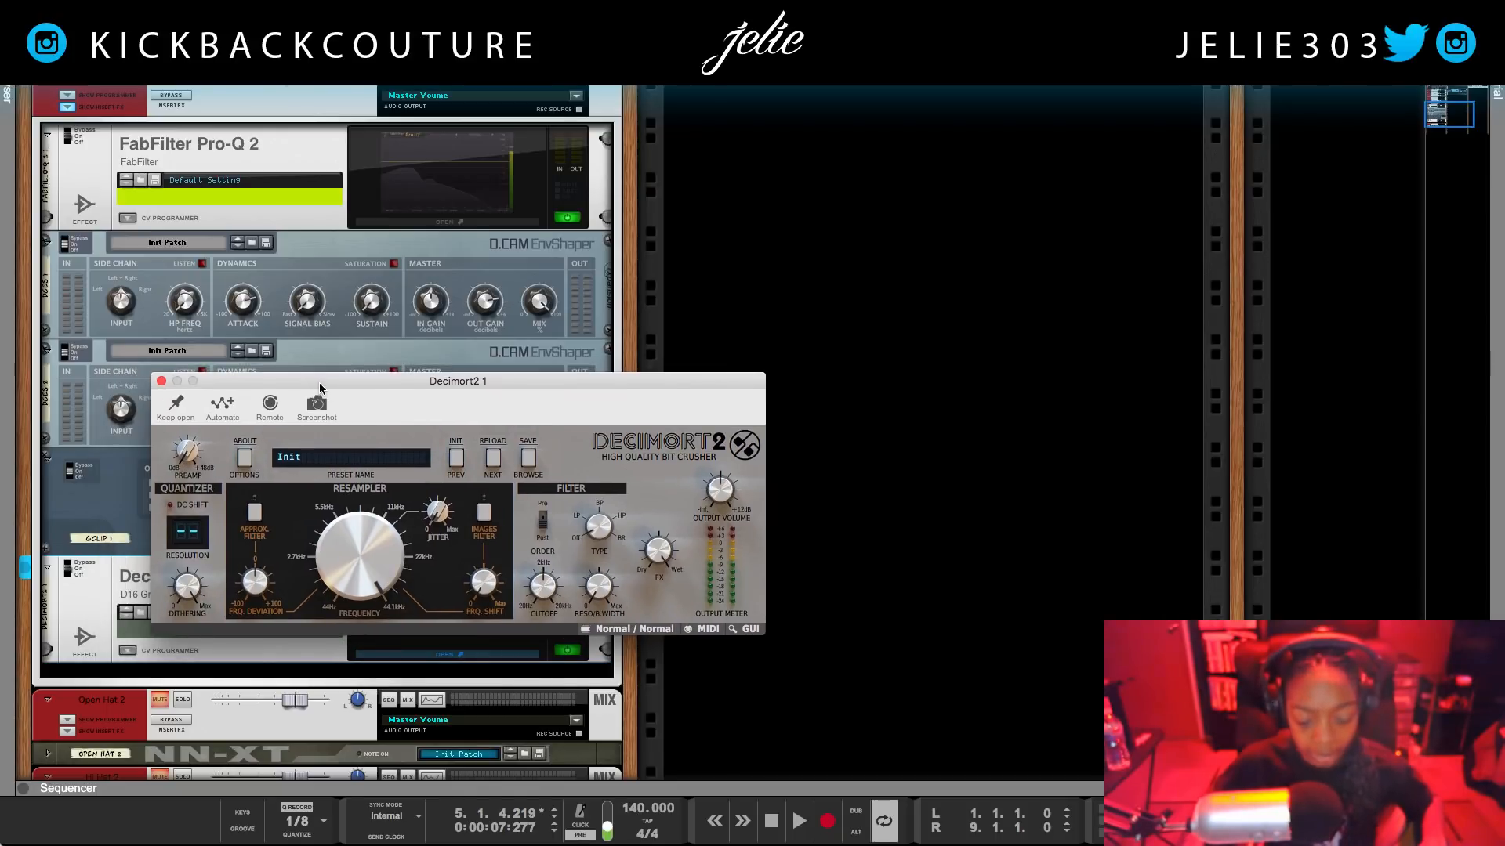
- Start playback, raise Decimort2's Preamp to +3.6 dB and lower its Output Volume
key("space")
left_click_drag(182, 454, 191, 430)
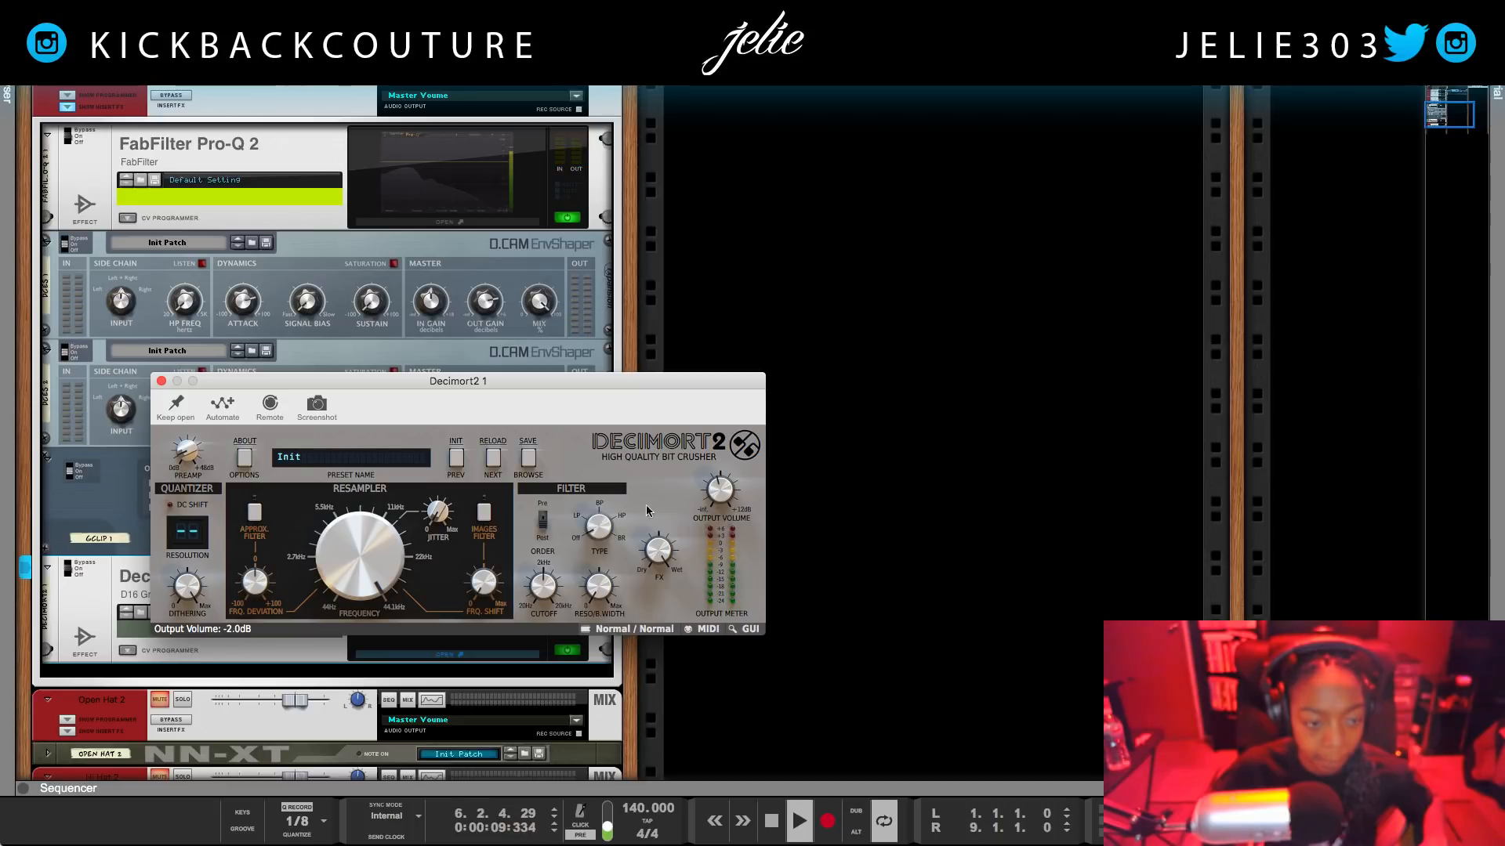
left_click_drag(236, 375, 314, 374)
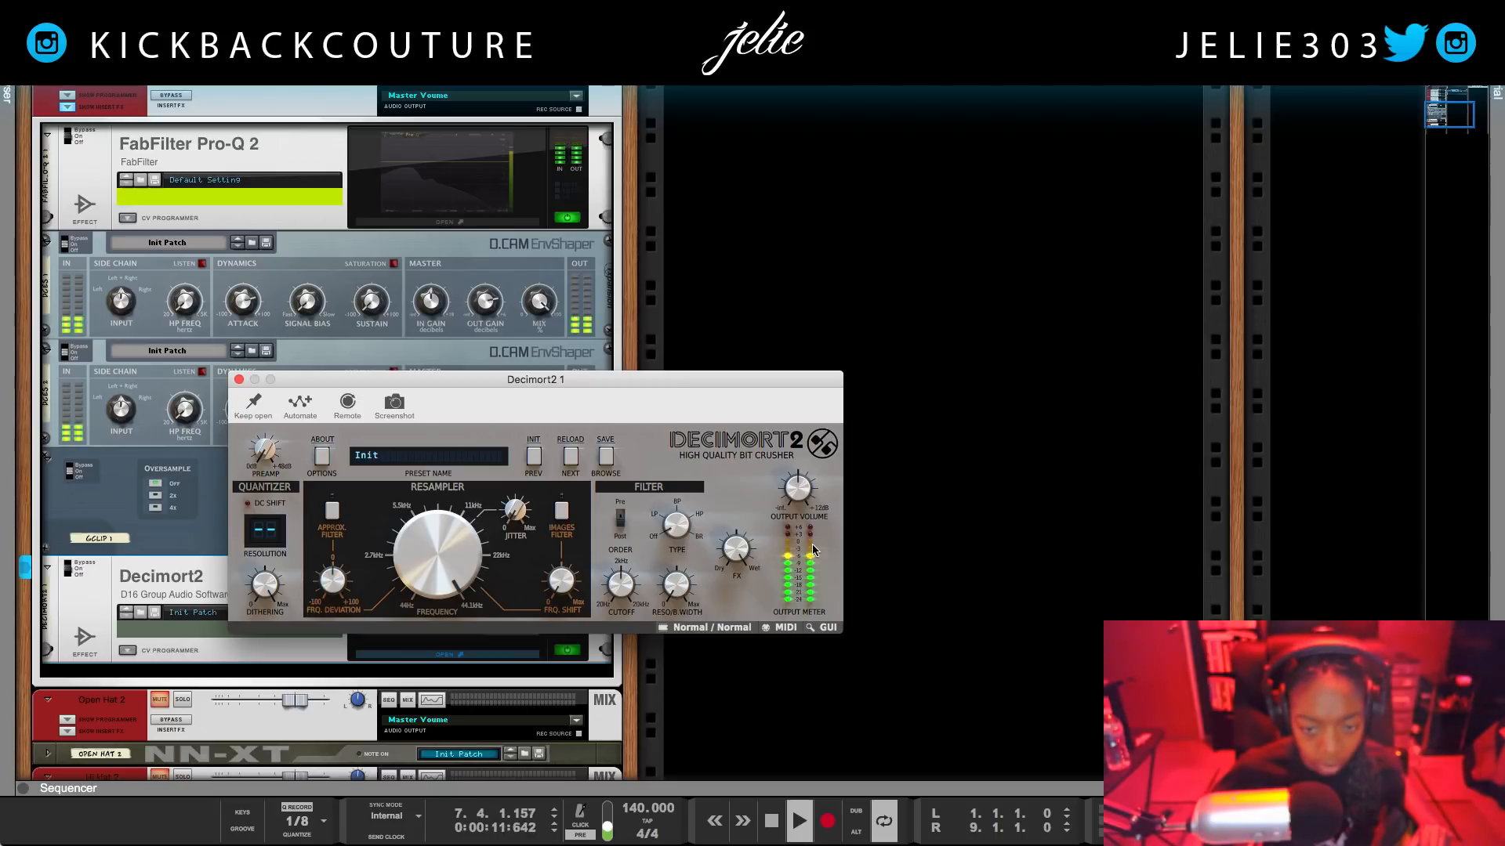
left_click_drag(795, 488, 797, 500)
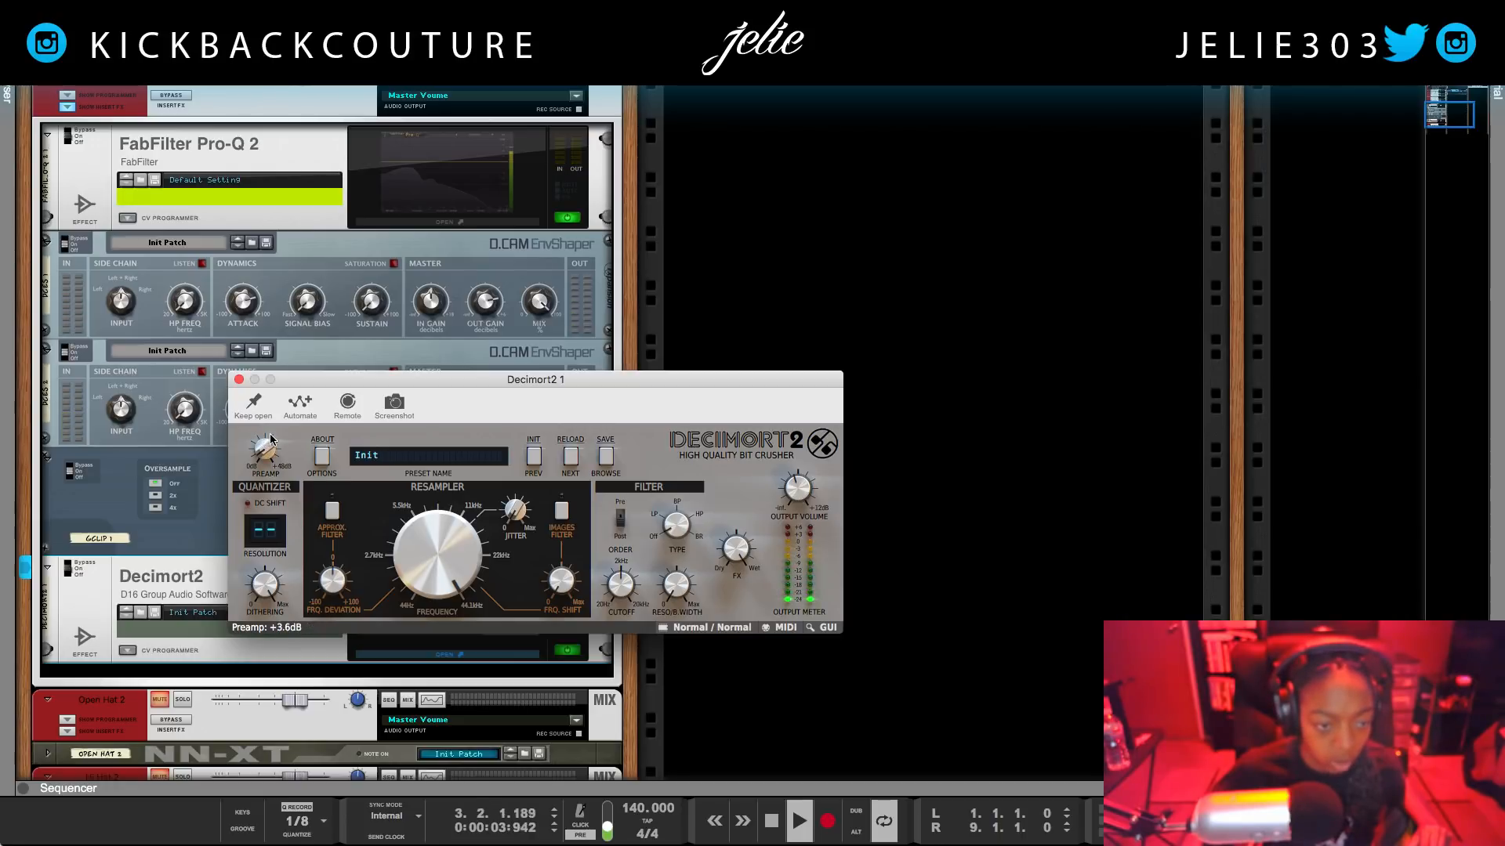
- Set Decimort2's Preamp to +11.3 dB while the kick plays, then close its window and stop playback
left_click_drag(302, 414, 302, 430)
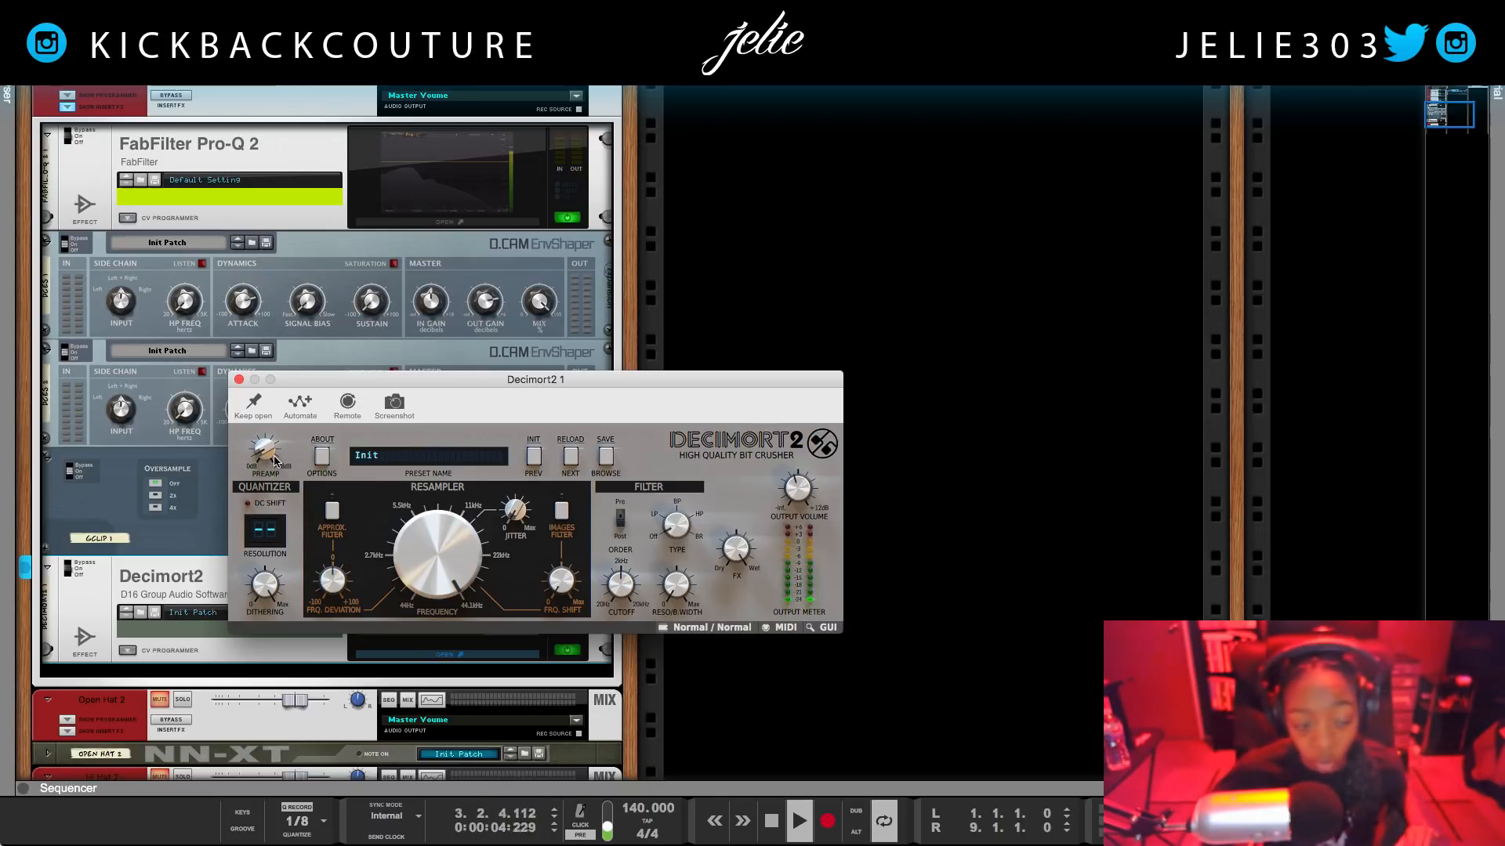
left_click_drag(271, 460, 268, 452)
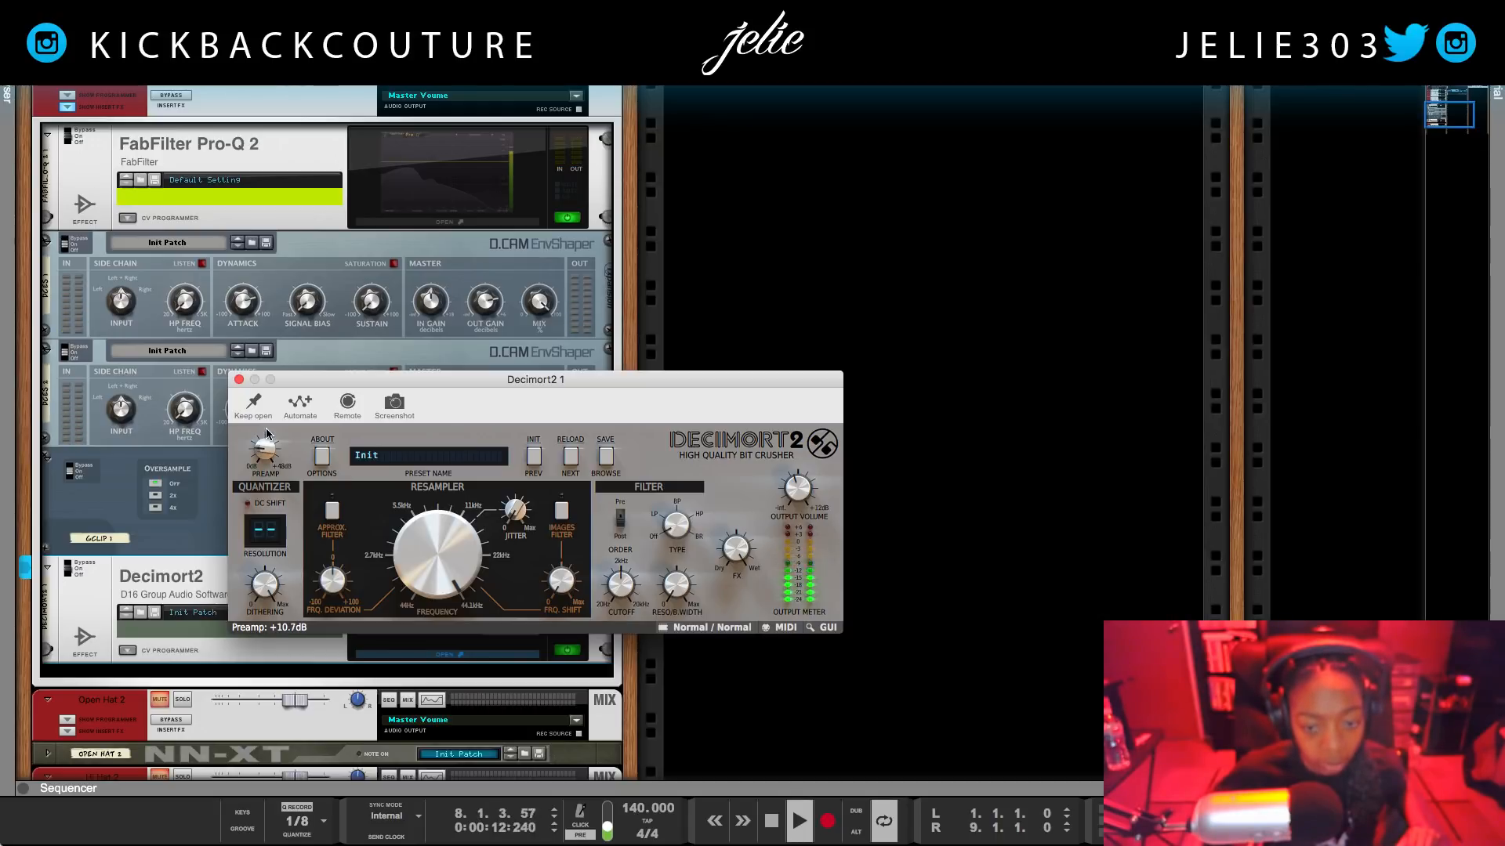
left_click_drag(270, 428, 275, 412)
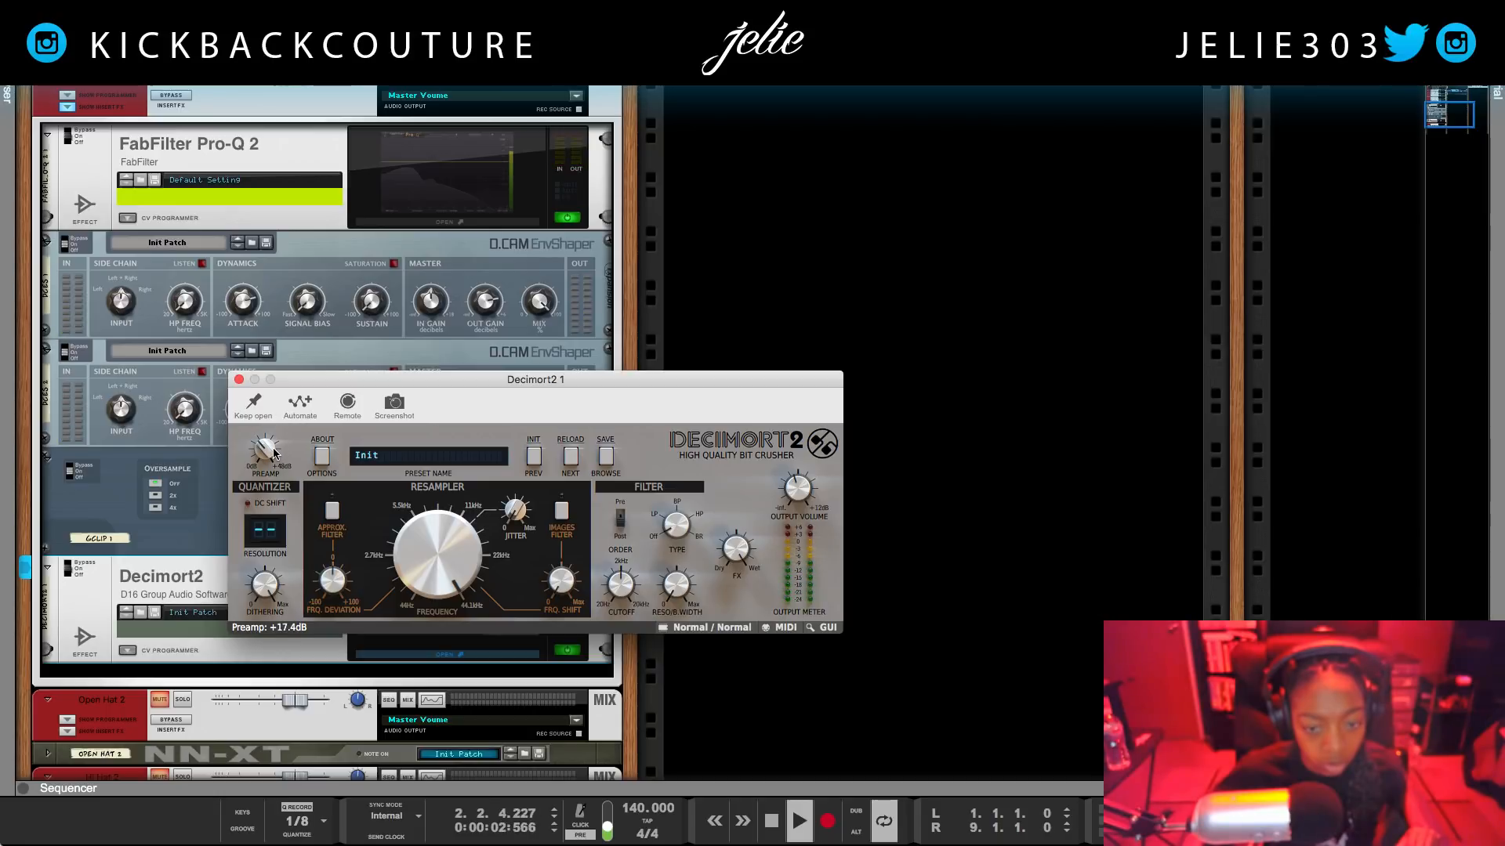
mouse_move(272, 456)
left_mouse_down()
mouse_move(271, 436)
mouse_move(416, 364)
mouse_move(377, 467)
mouse_move(264, 463)
left_mouse_up()
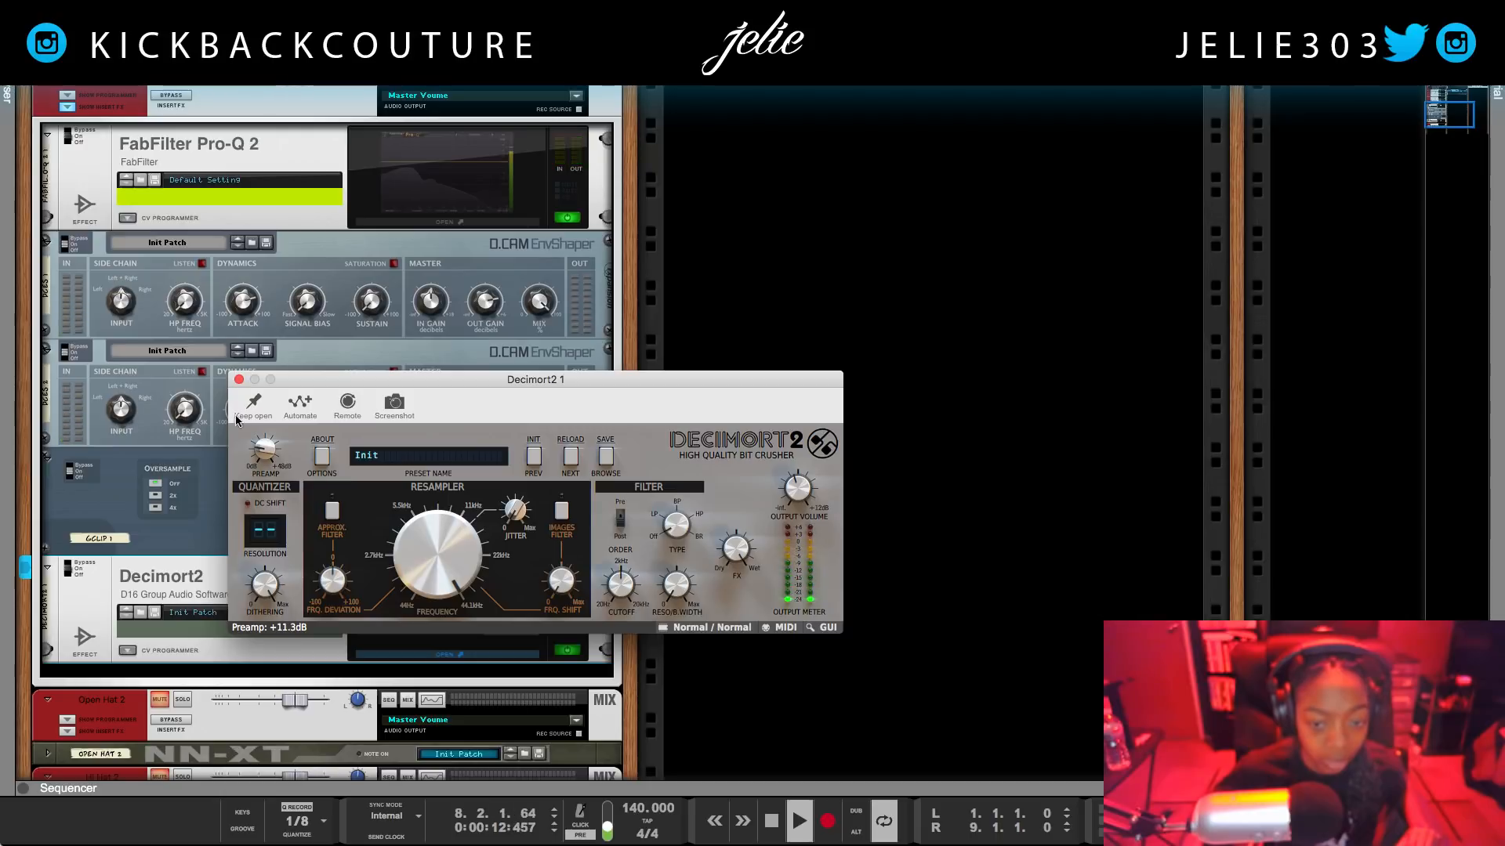
left_click(239, 379)
scroll(288, 235, "up", 2)
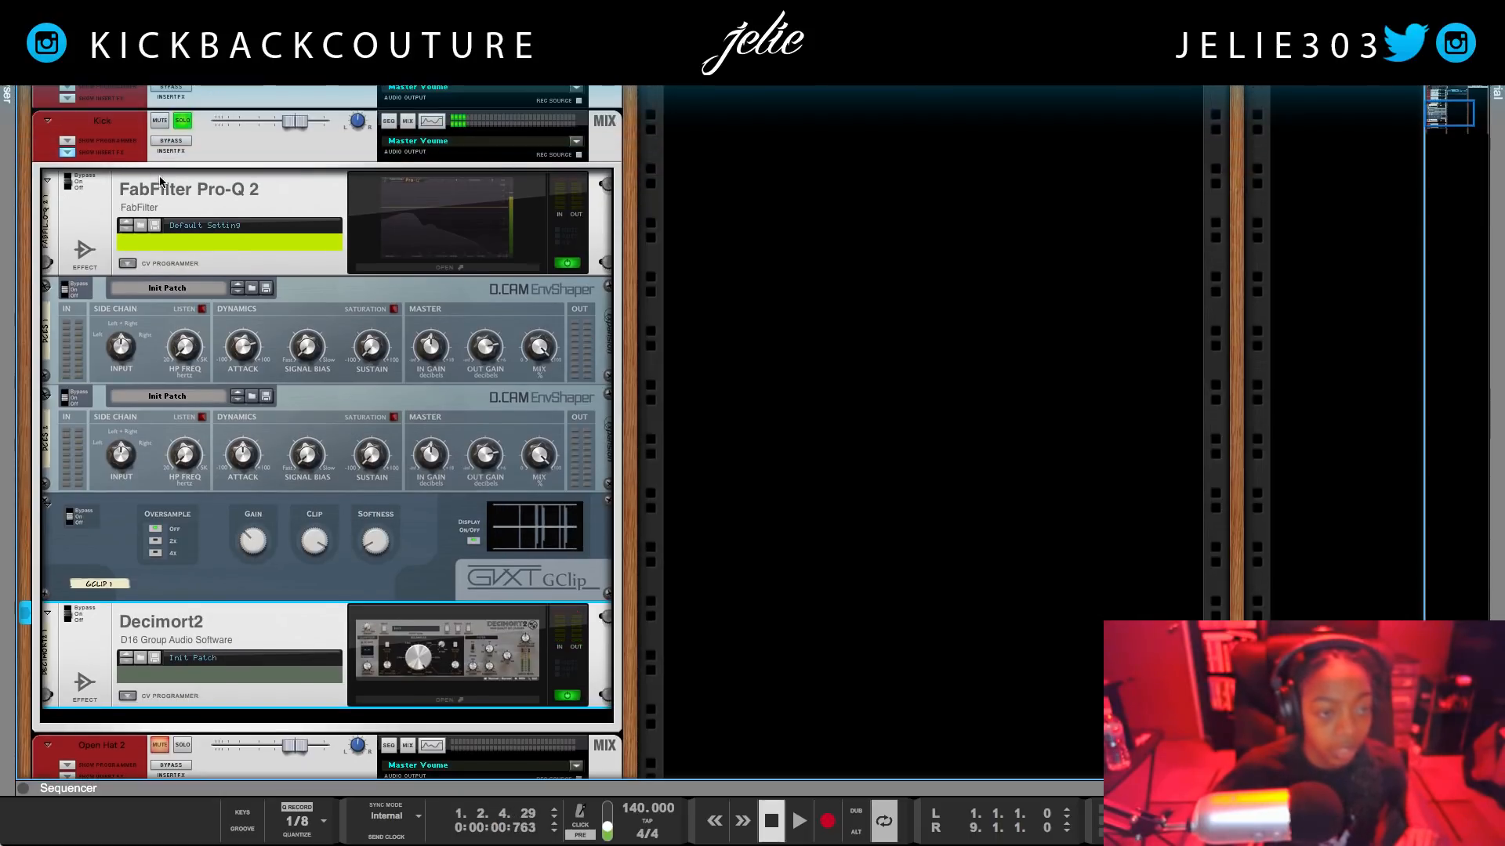
- Compare the kick with its insert effects bypassed and active, replaying it in each state
left_click(164, 143)
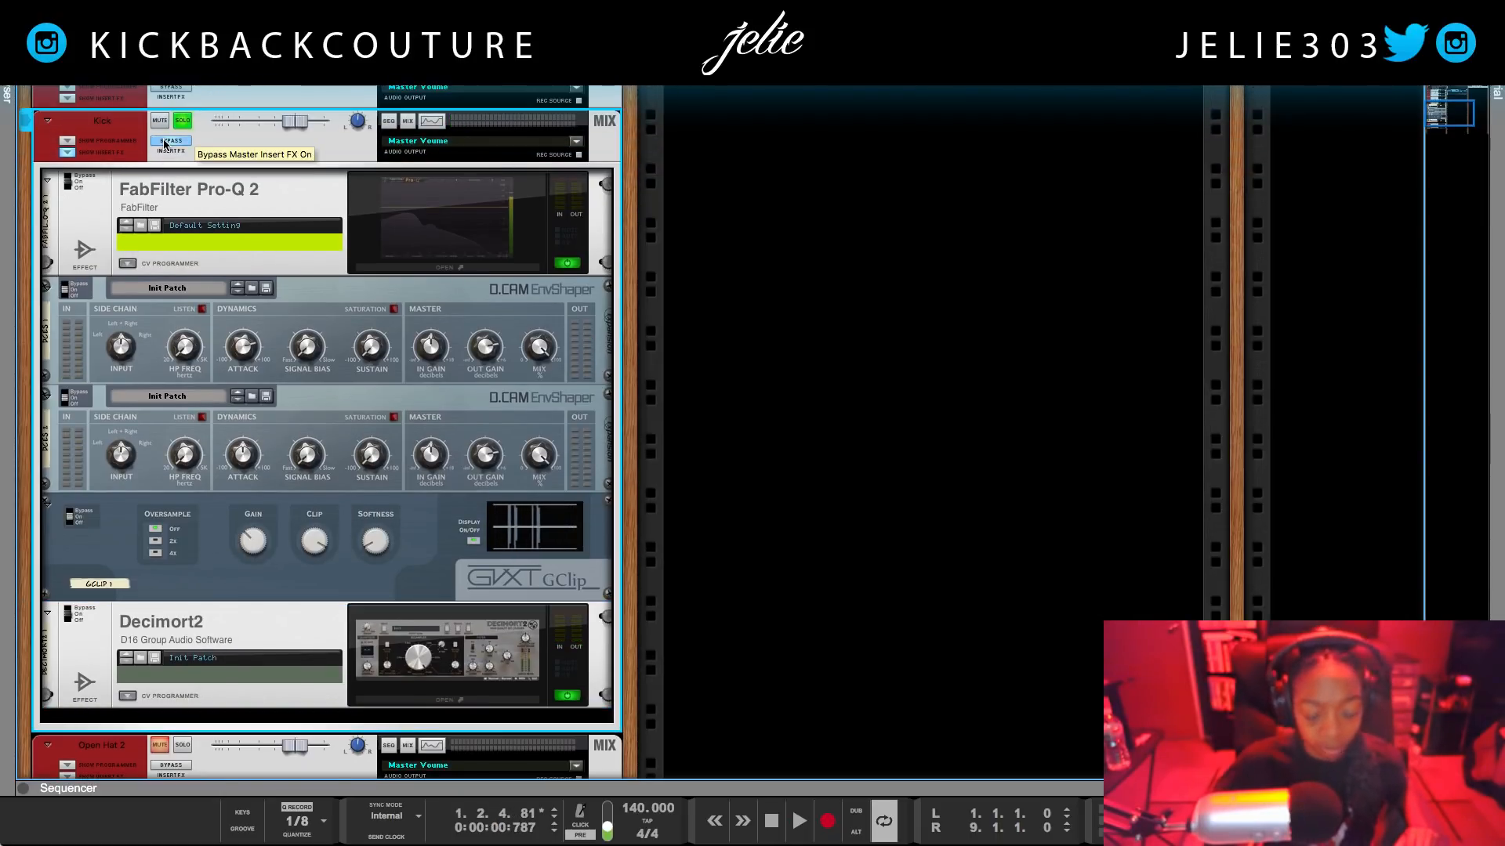
key("space")
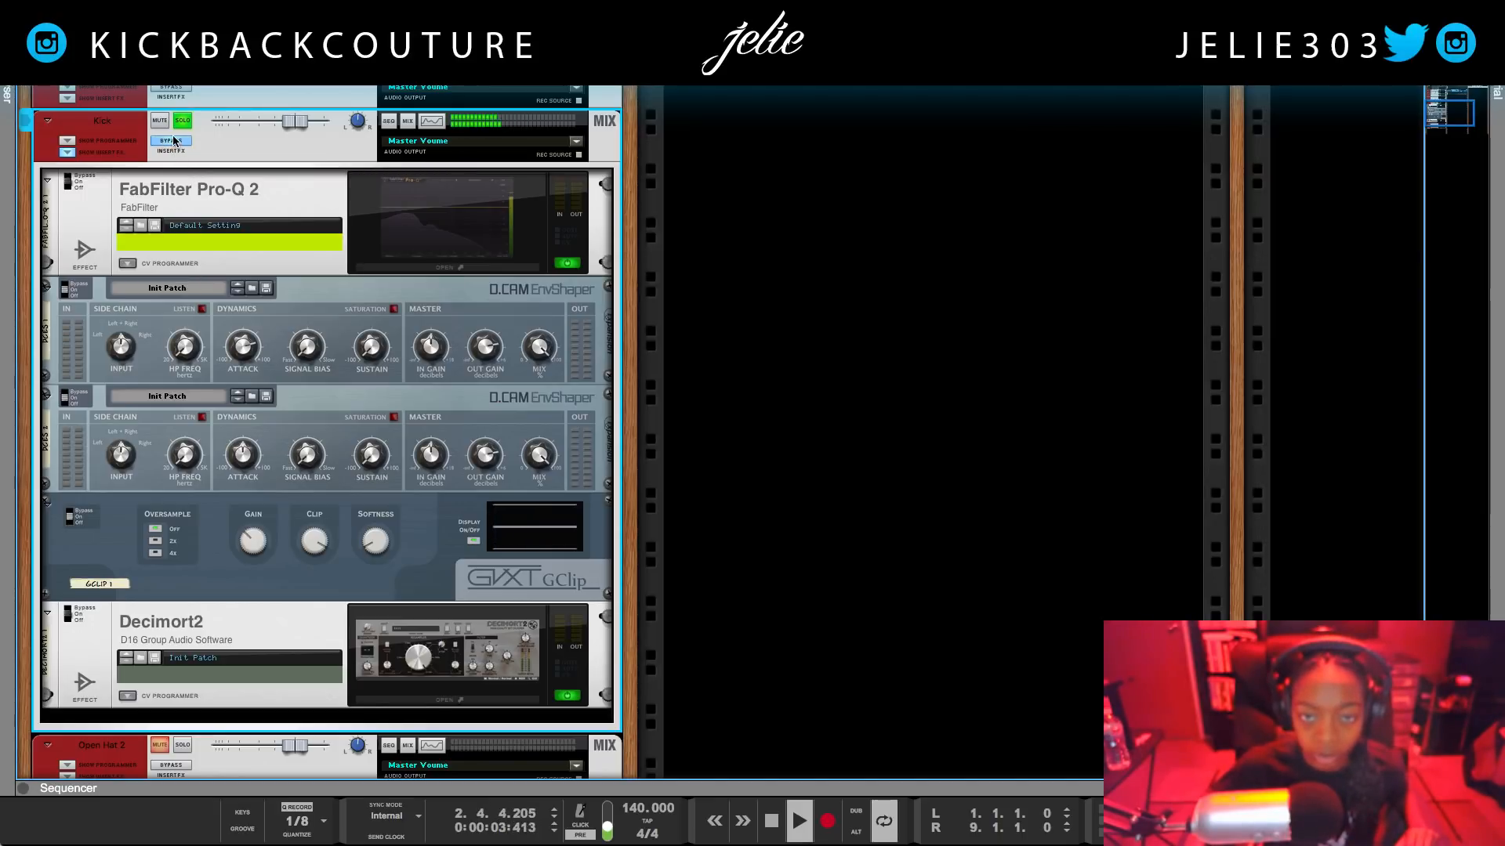
key("space")
left_click(174, 142)
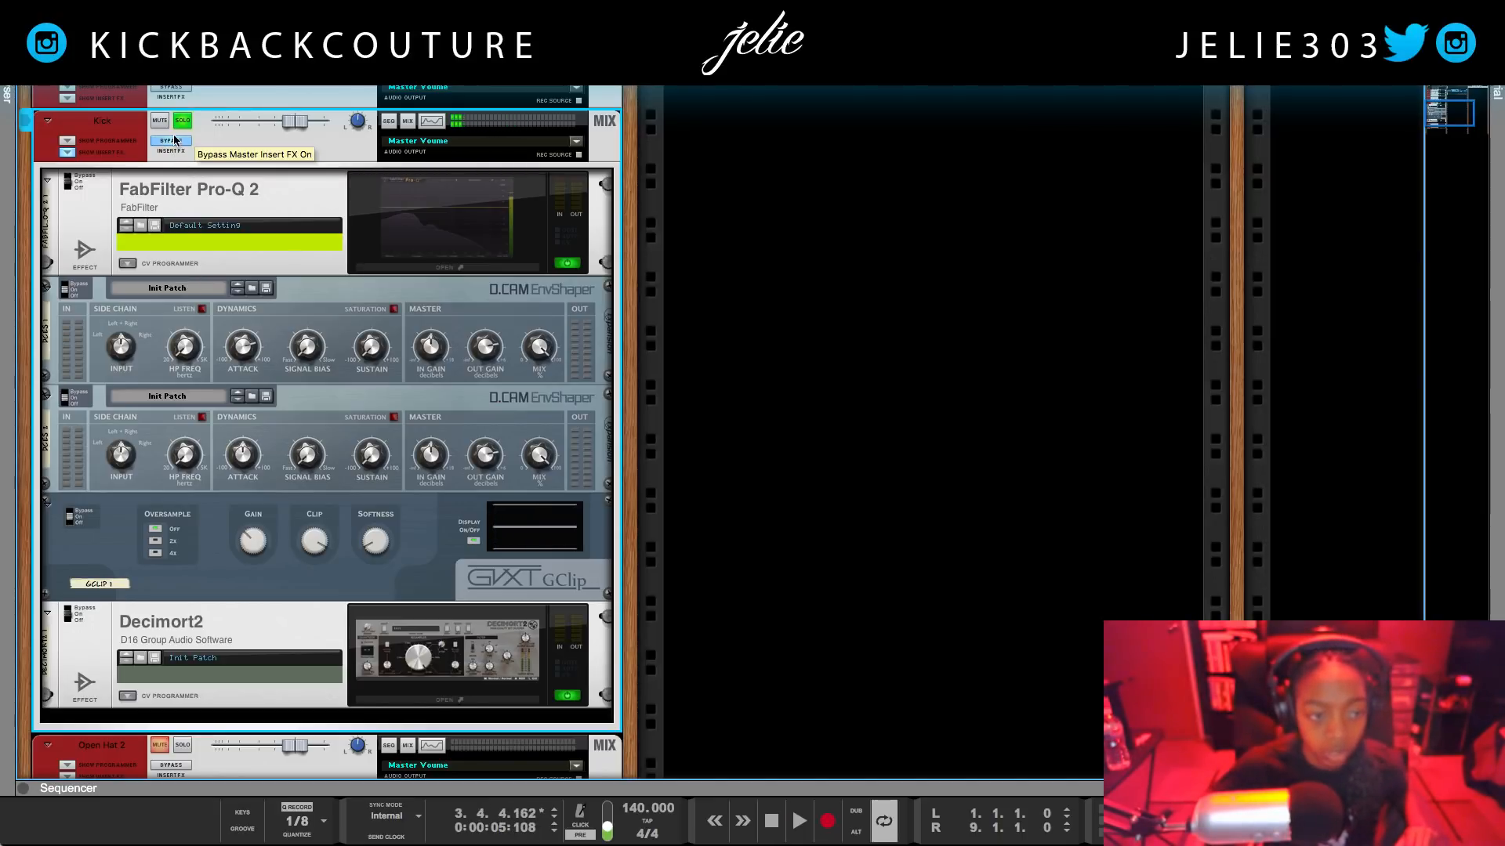
key("space")
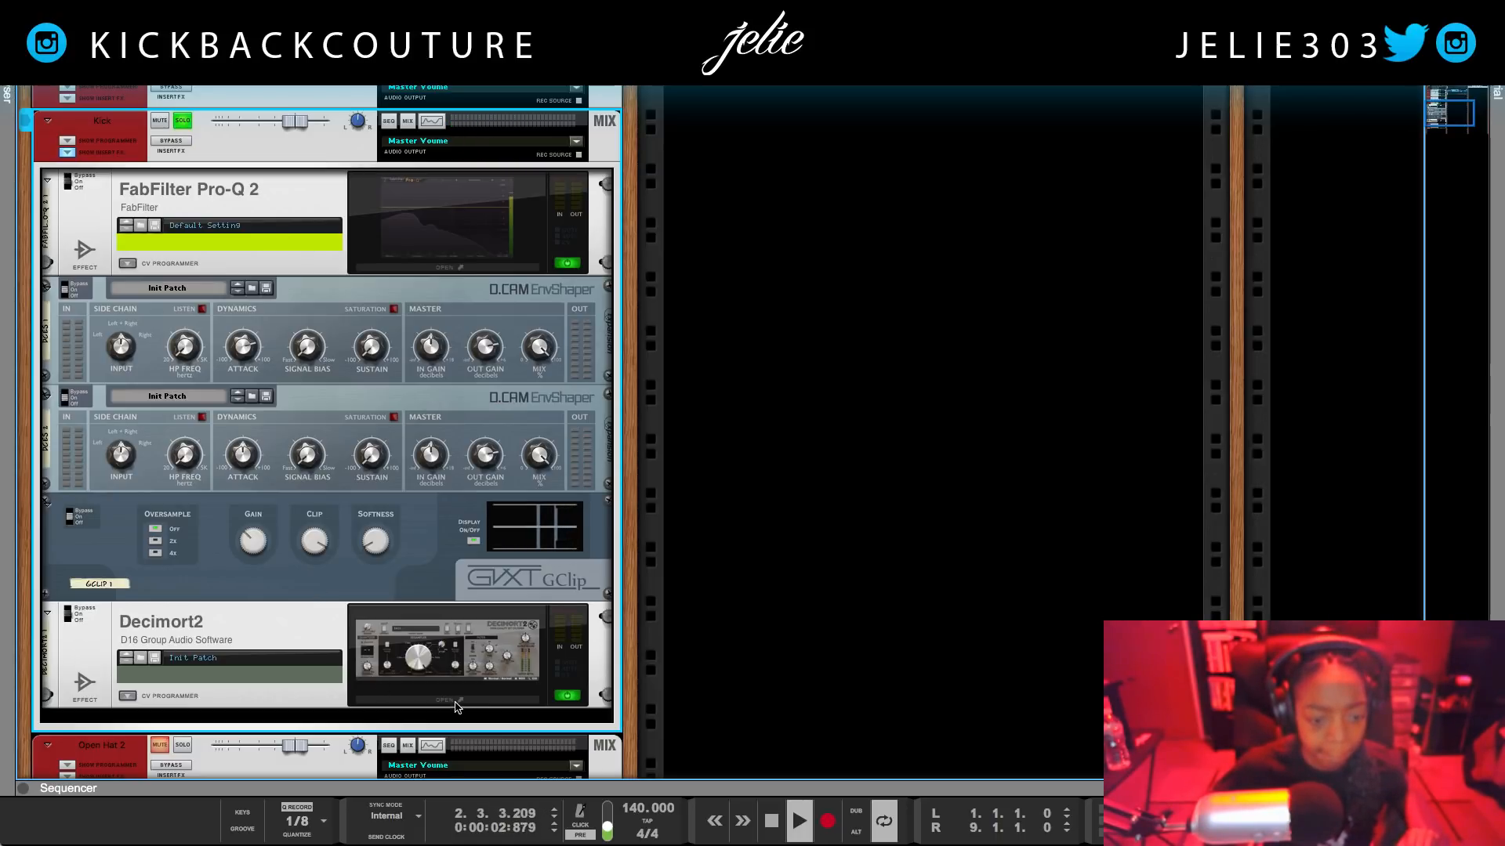
- Turn off Decimort2 in the Kick channel, compare the remaining inserts against bypass, and stop playback
left_click(573, 698)
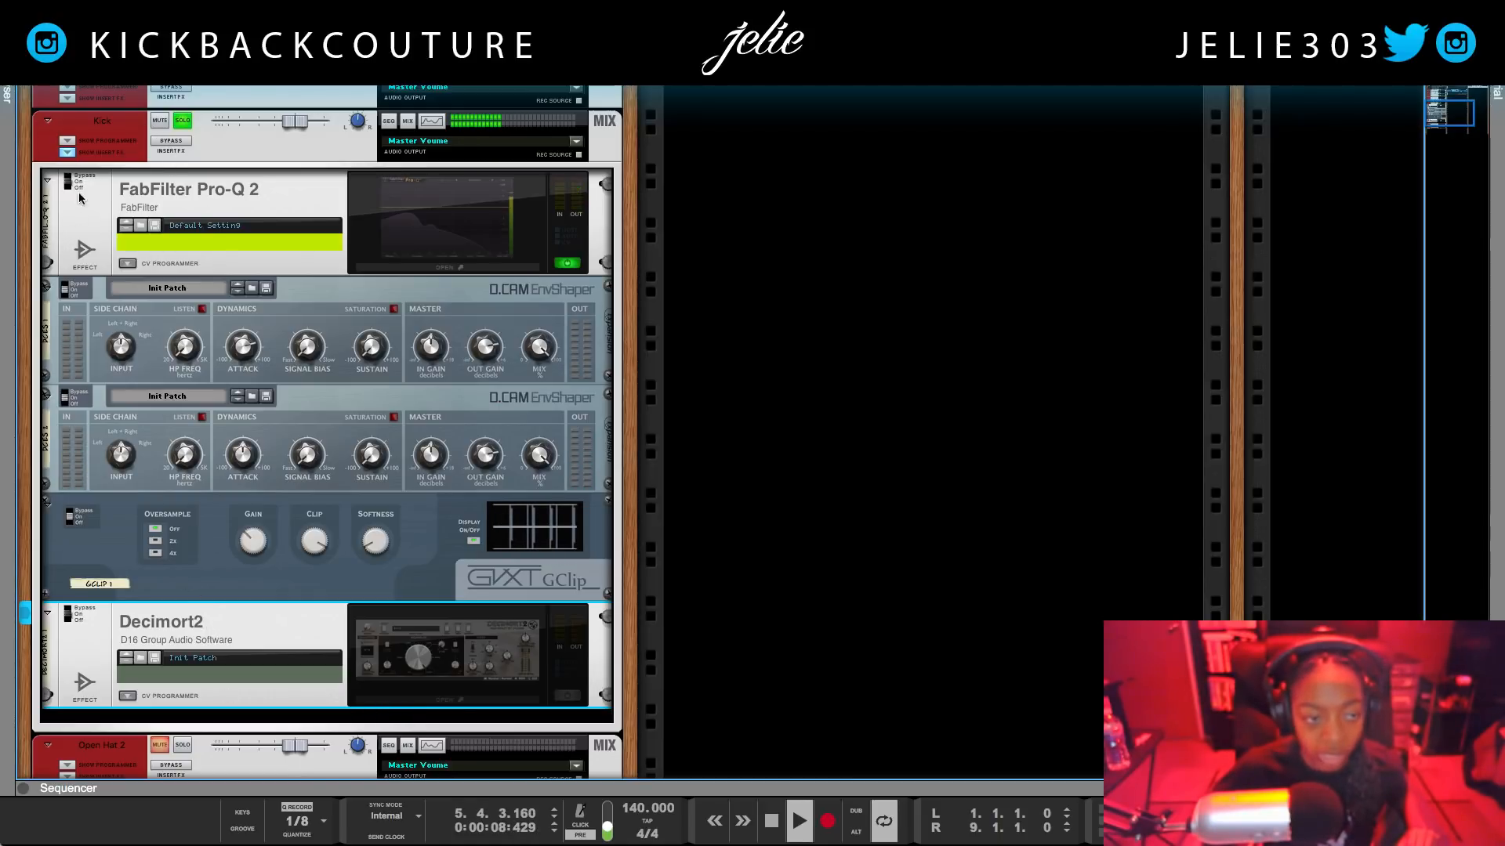
left_click(171, 140)
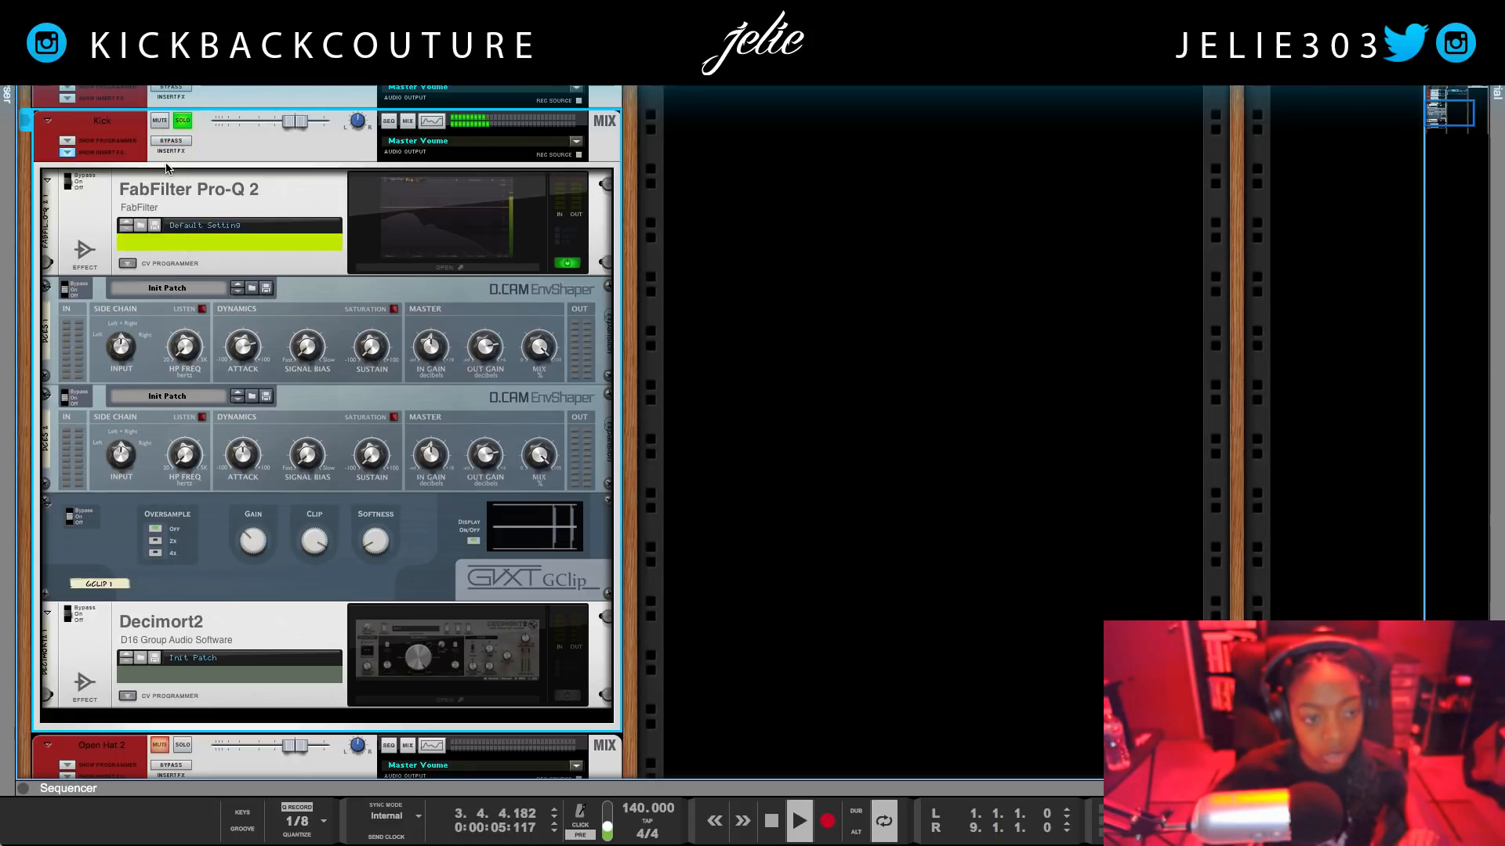
key("space")
left_click(227, 665)
left_click(124, 284)
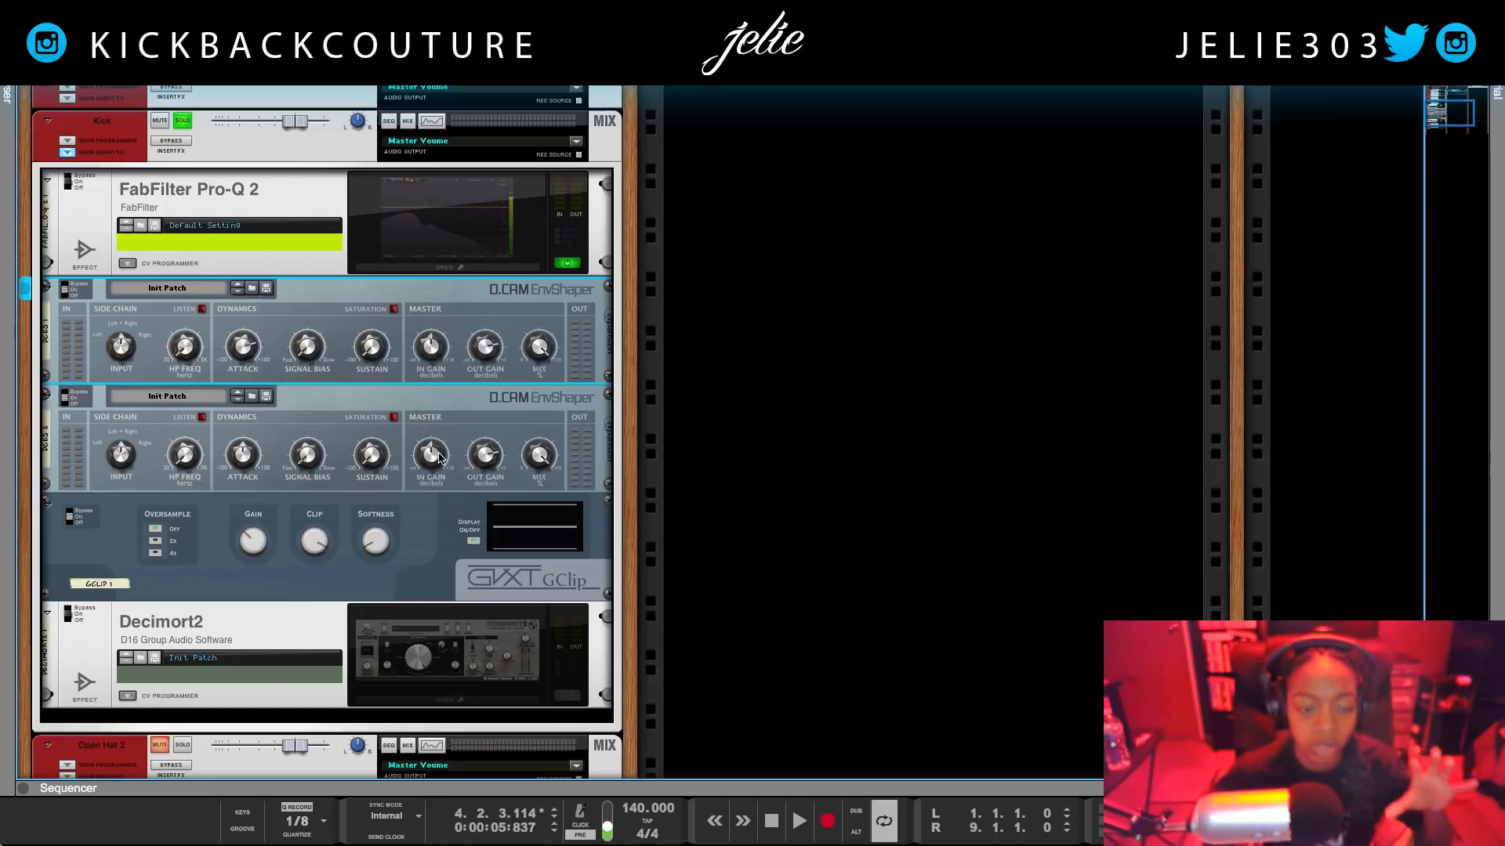
mouse_move(441, 464)
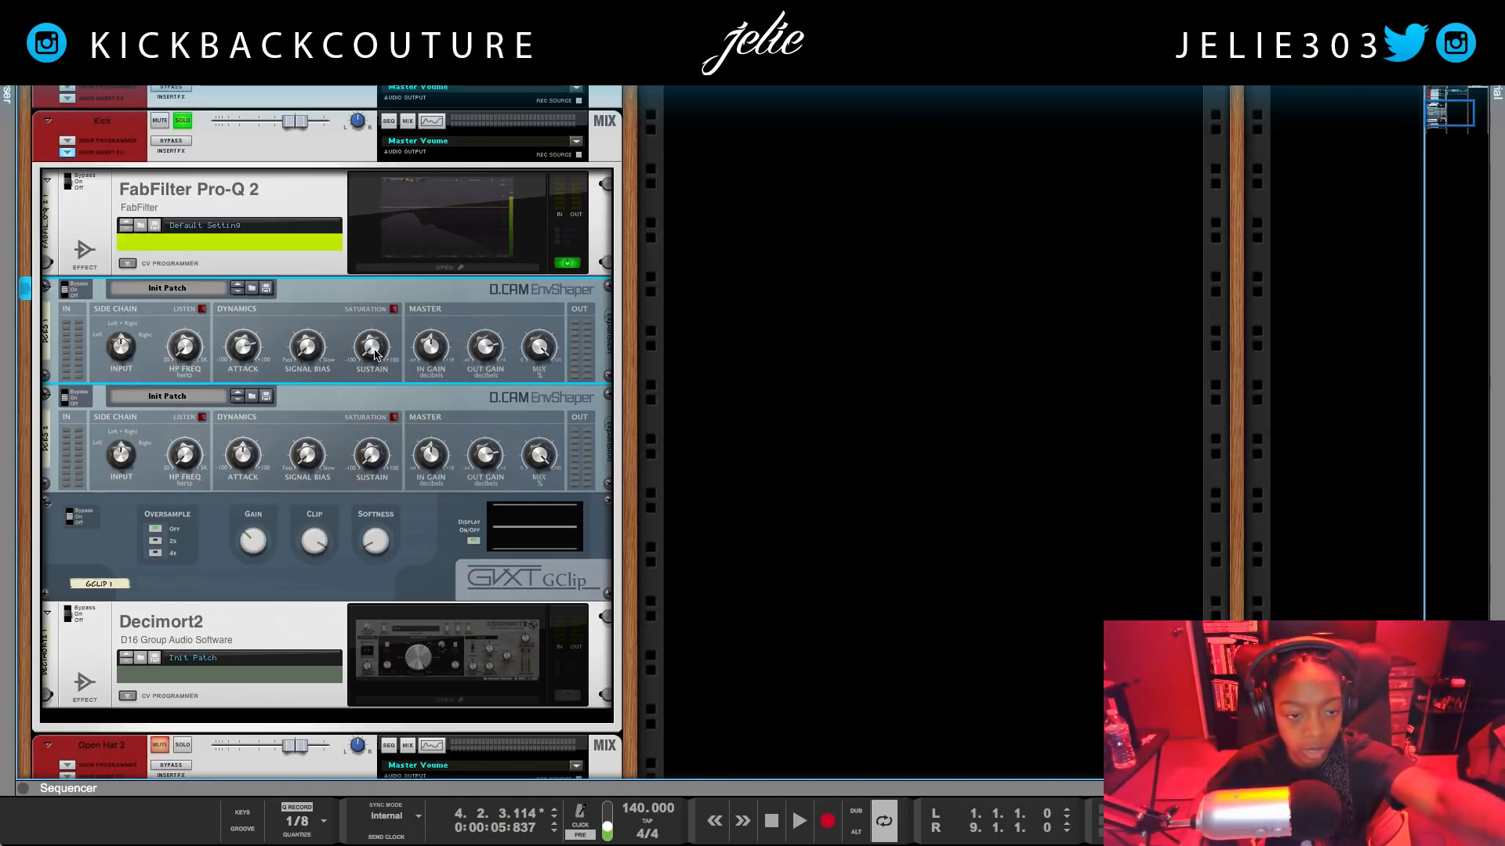
left_click(189, 573)
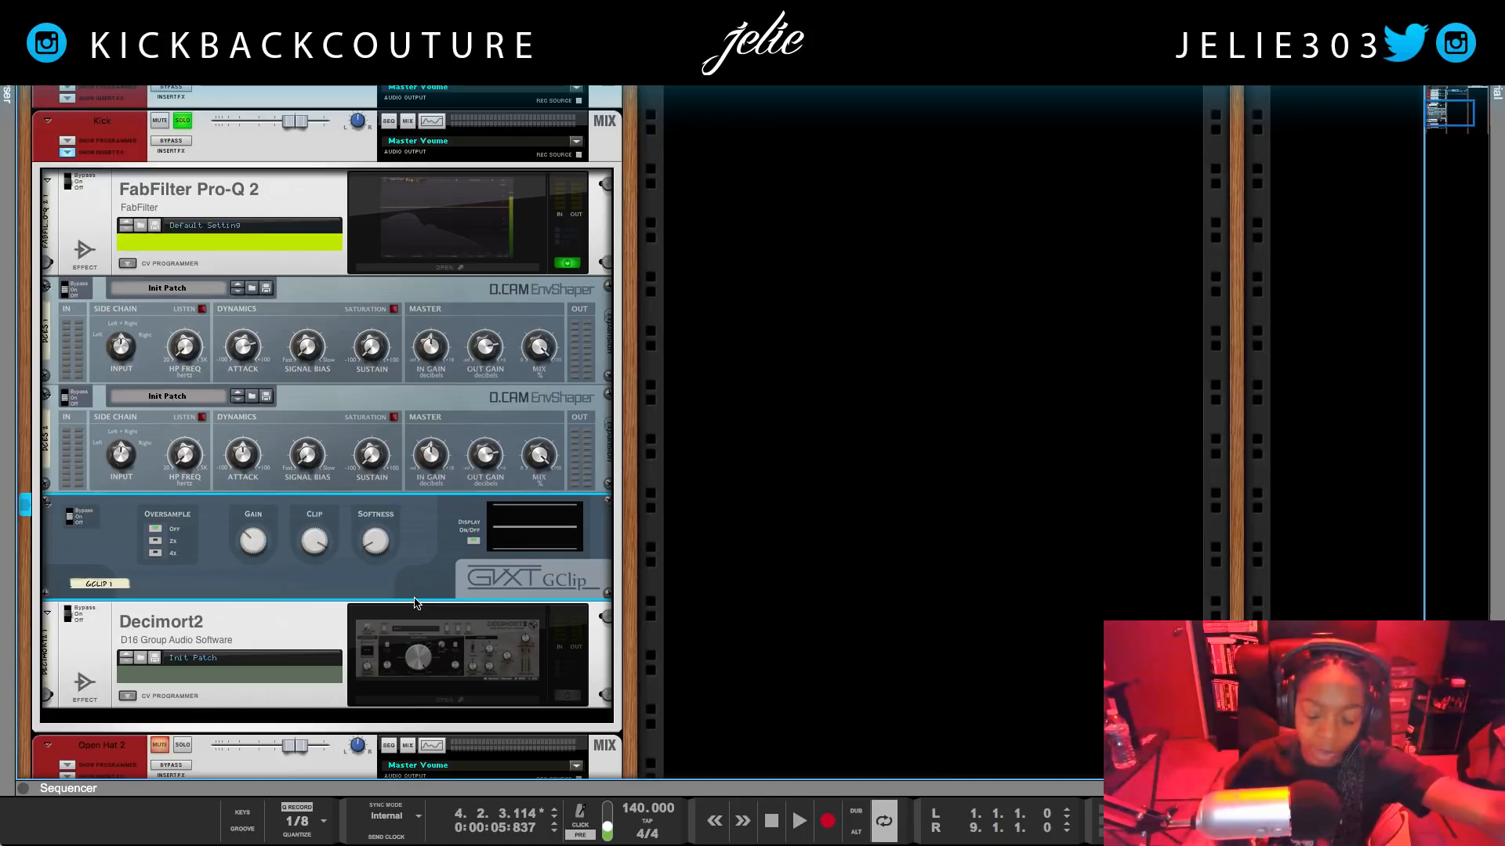
left_click(229, 633)
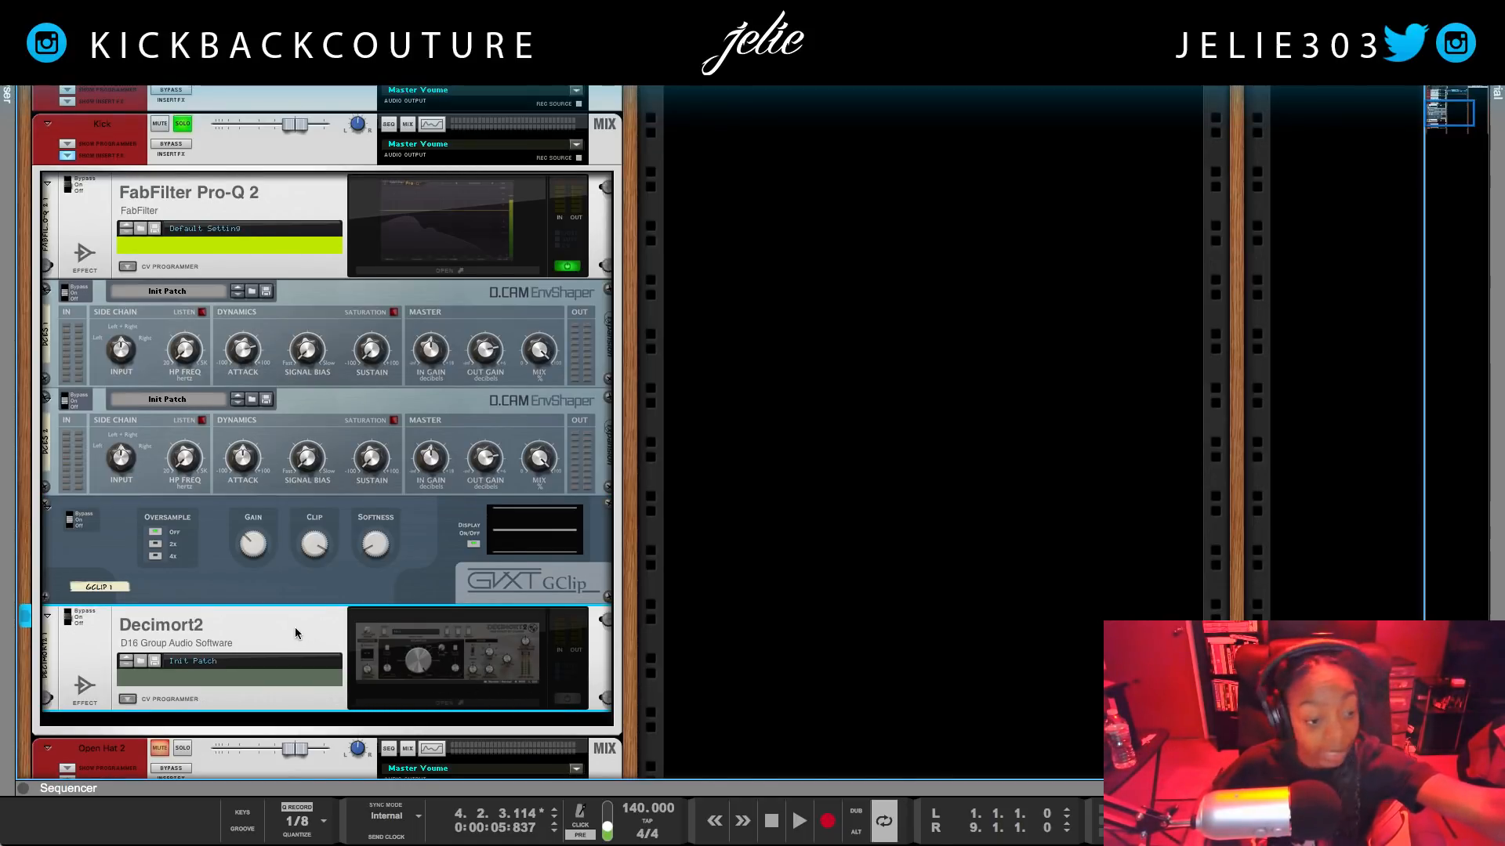
- Move the solo from the Kick channel to the Snare channel and play the beat from the start
scroll(121, 213, "up", 2)
left_click(183, 185)
left_click(180, 132)
key("Return")
key("space")
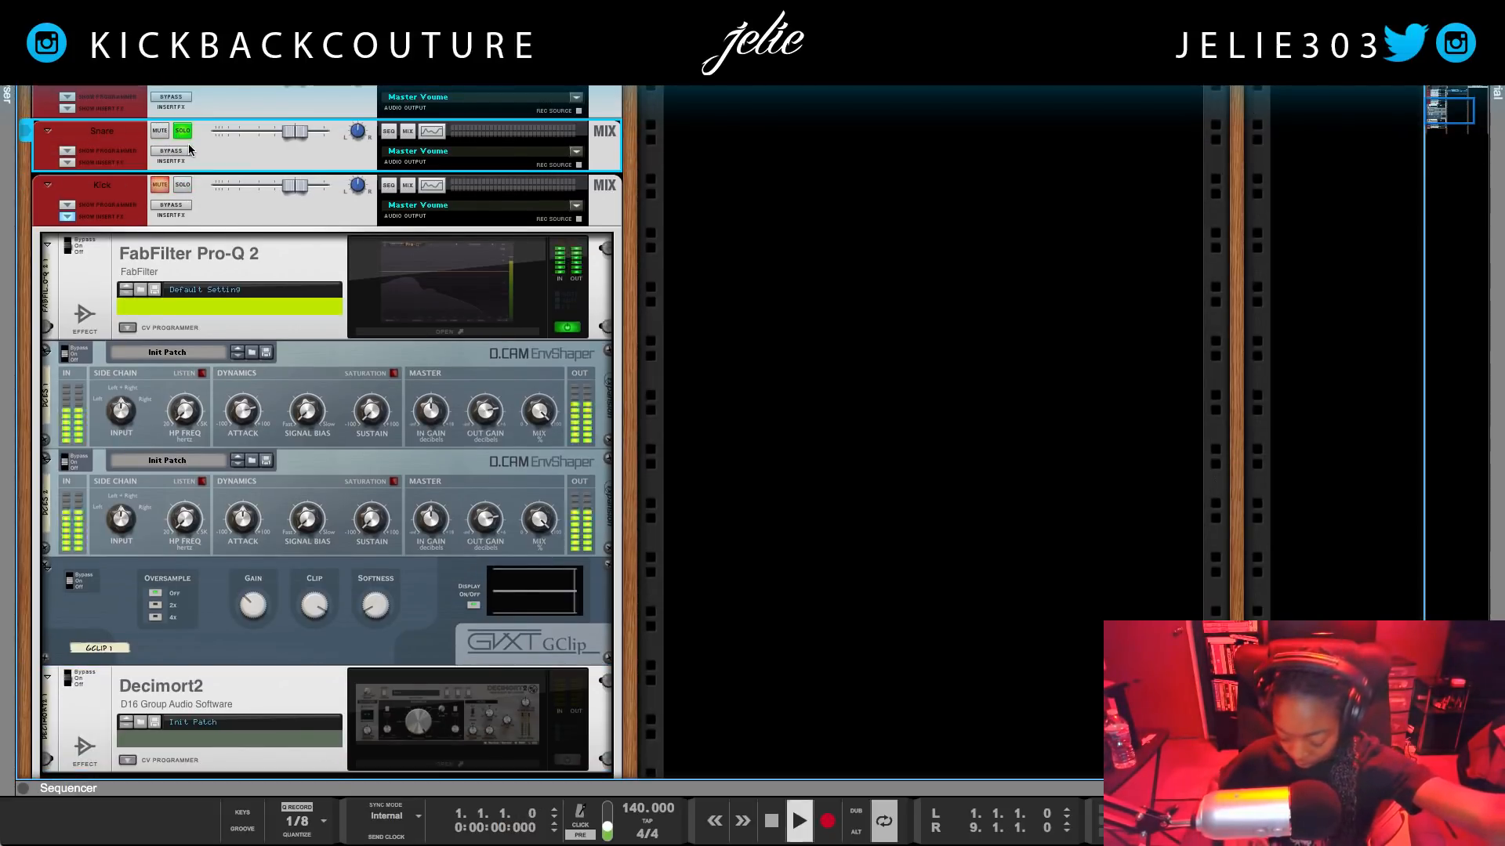
- Show the insert effects section of the Snare channel
scroll(311, 375, "up", 3)
scroll(416, 401, "up", 6)
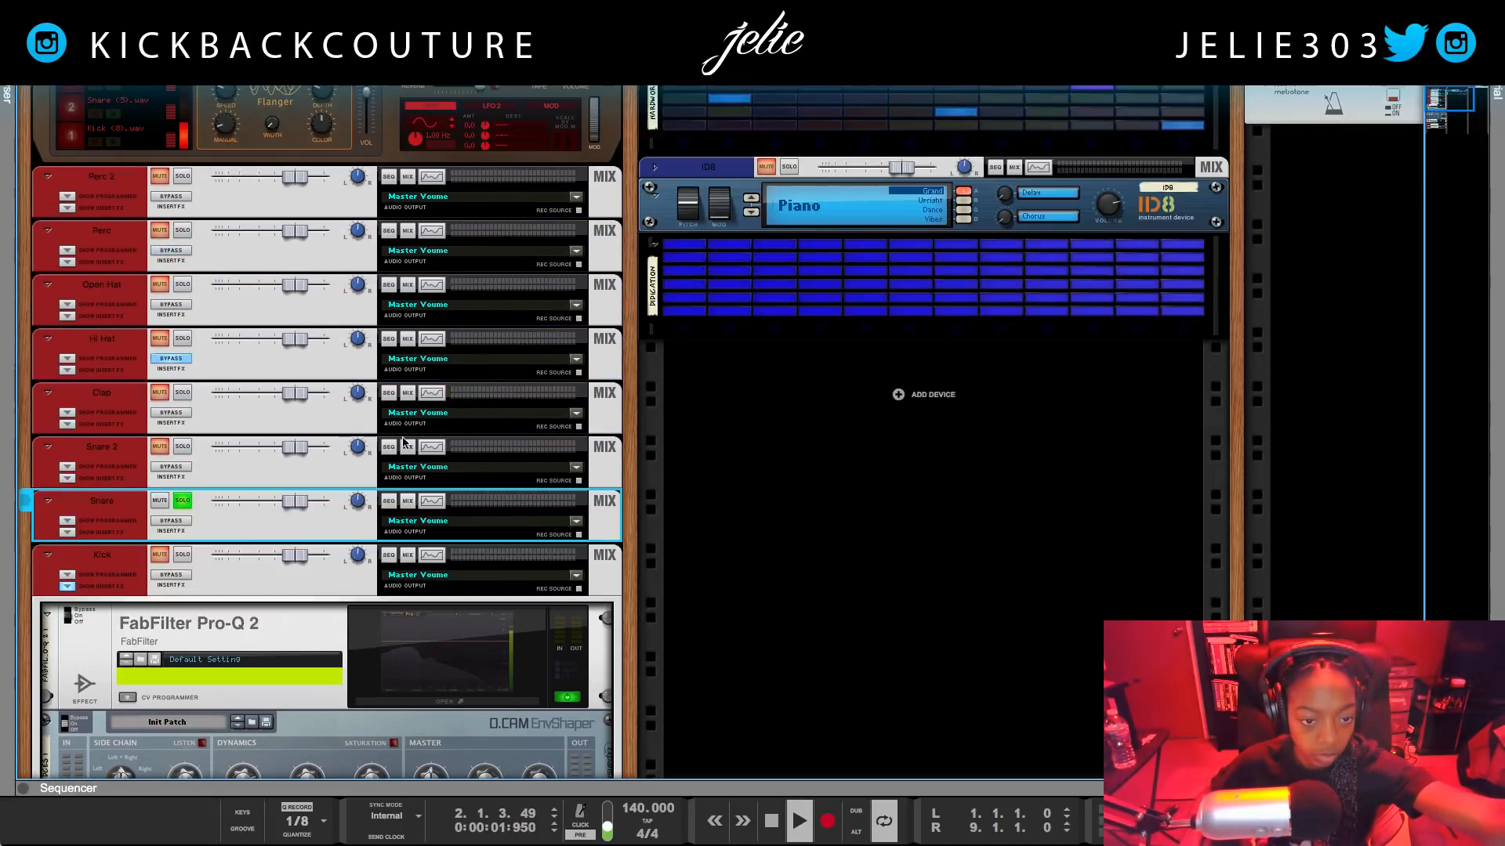
left_click(66, 532)
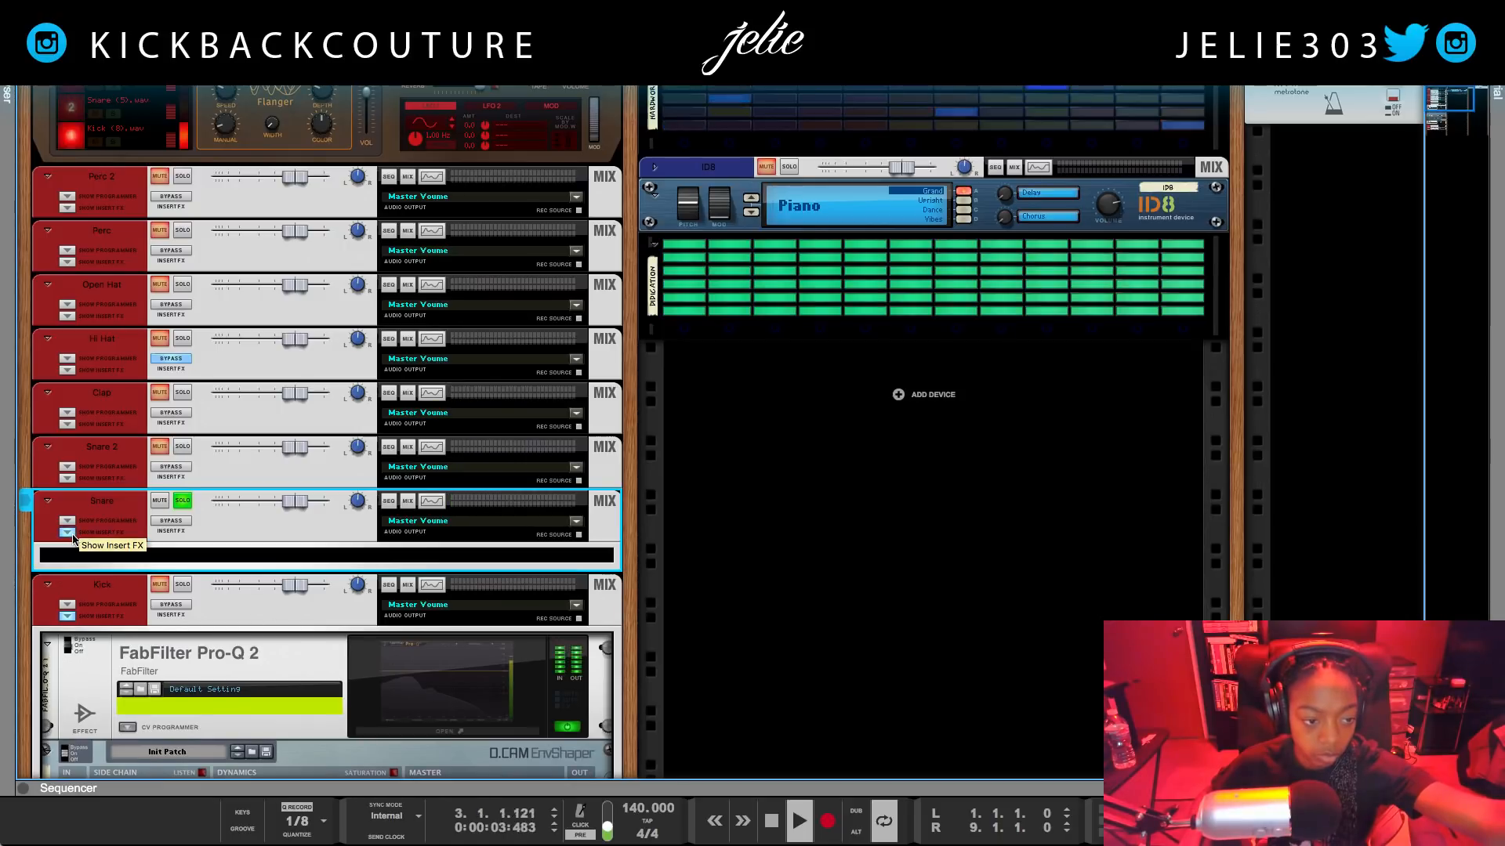
right_click(119, 559)
left_click(298, 515)
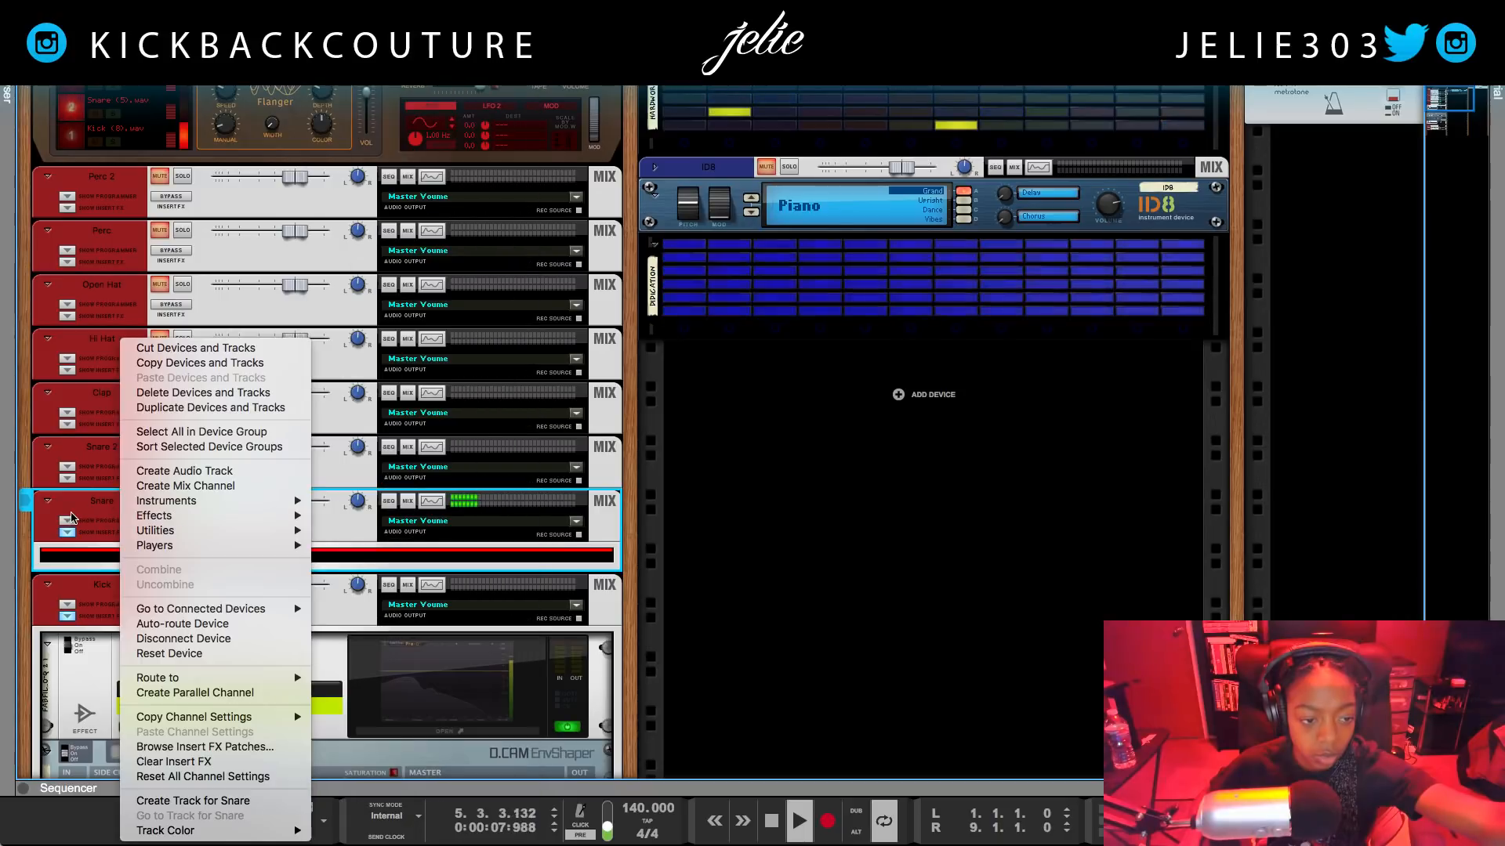
- Enable the Snare channel's high-pass filter in the Spectrum EQ at 187.1 Hz, then close the EQ window
left_click(430, 500)
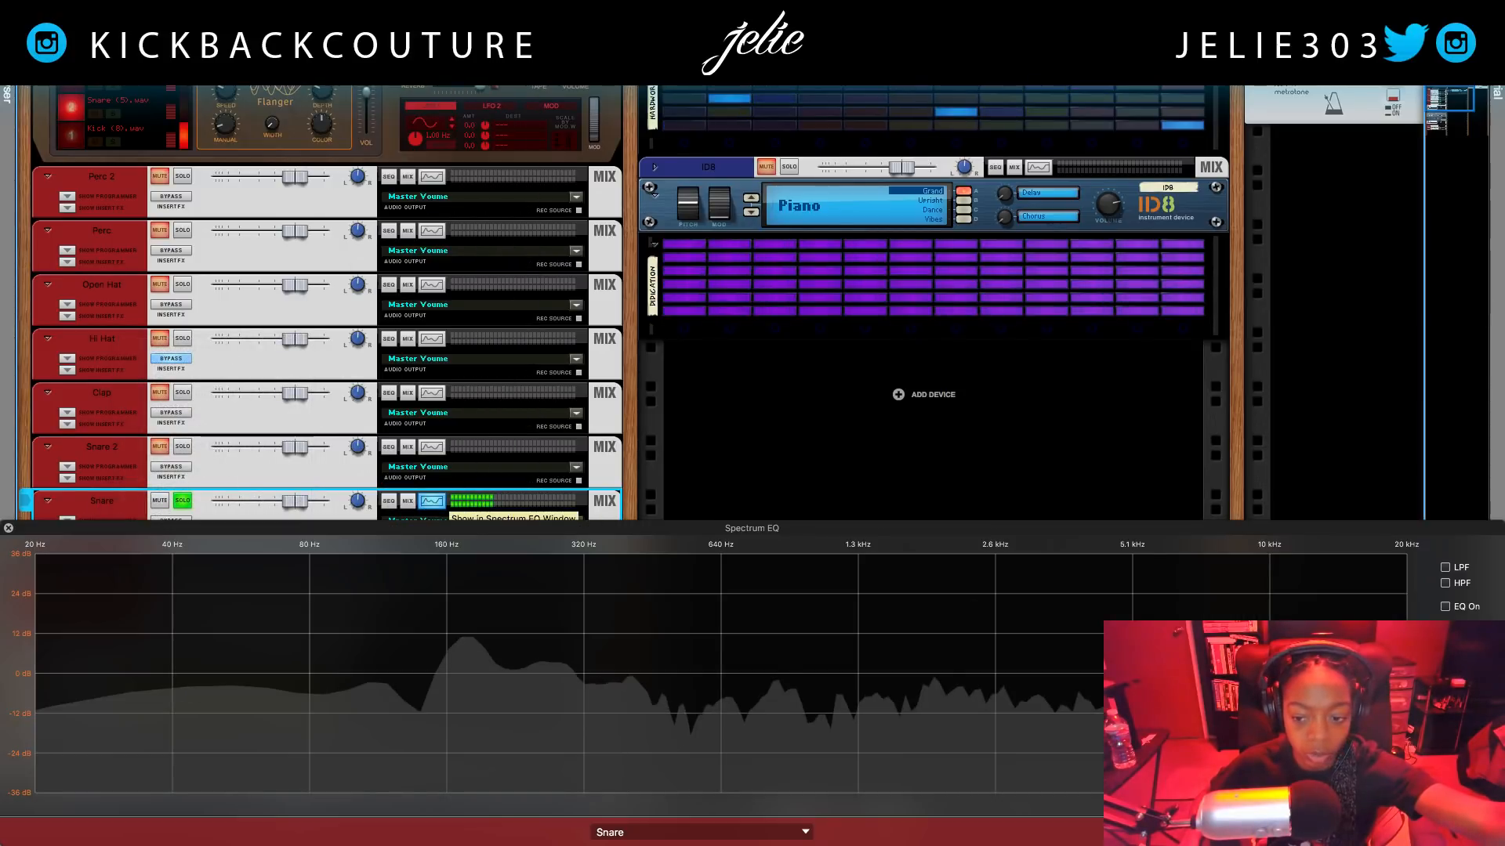
left_click(1473, 584)
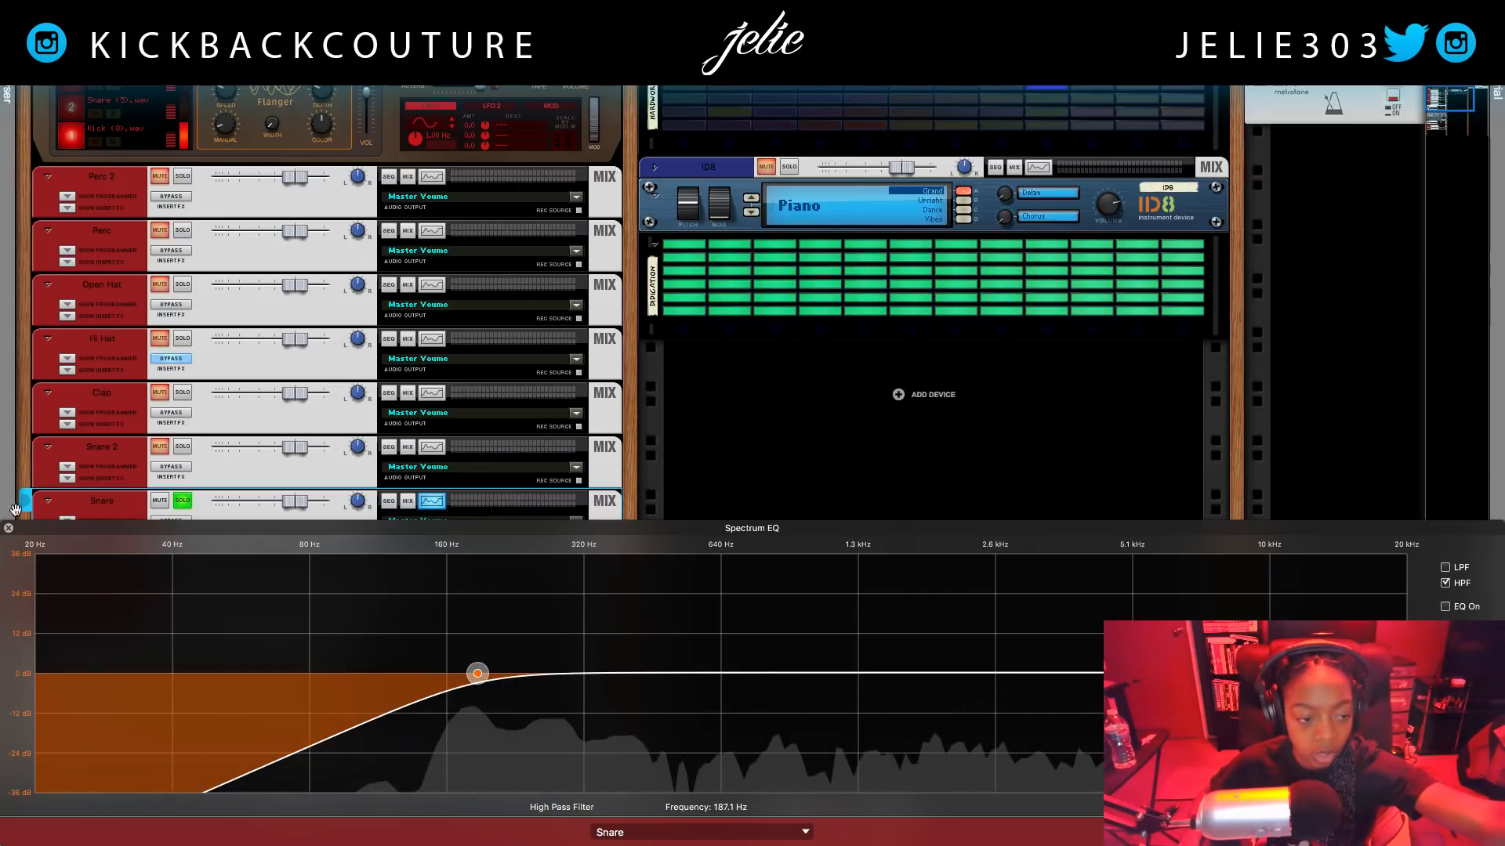
left_click(8, 531)
- Add a DCAM EnvShaper to the Snare channel's inserts, setting its Sustain to -53% and adjusting its Attack
right_click(192, 516)
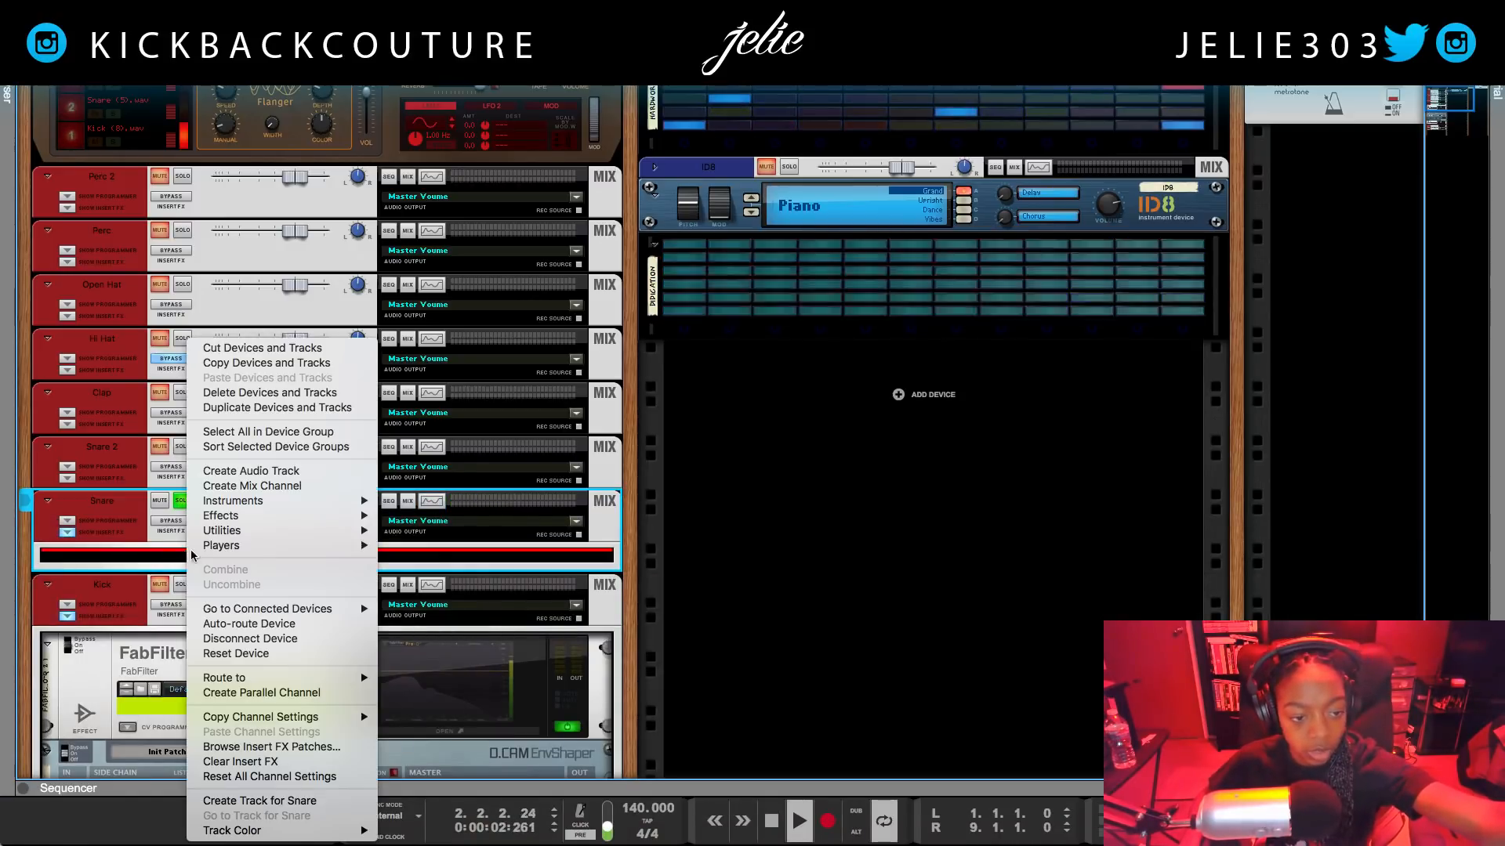
mouse_move(238, 522)
mouse_move(549, 429)
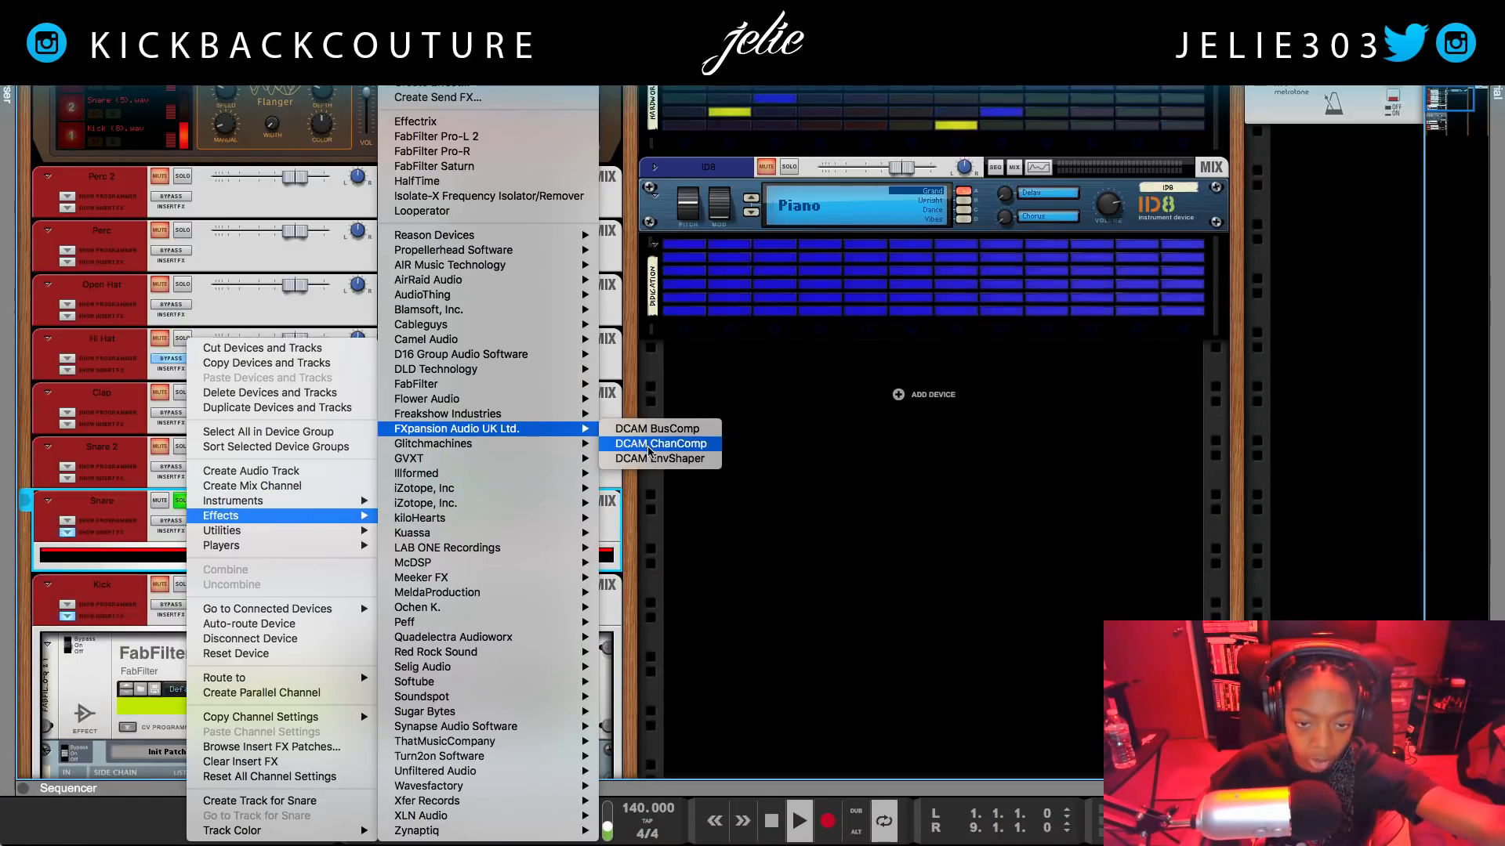
left_click(656, 459)
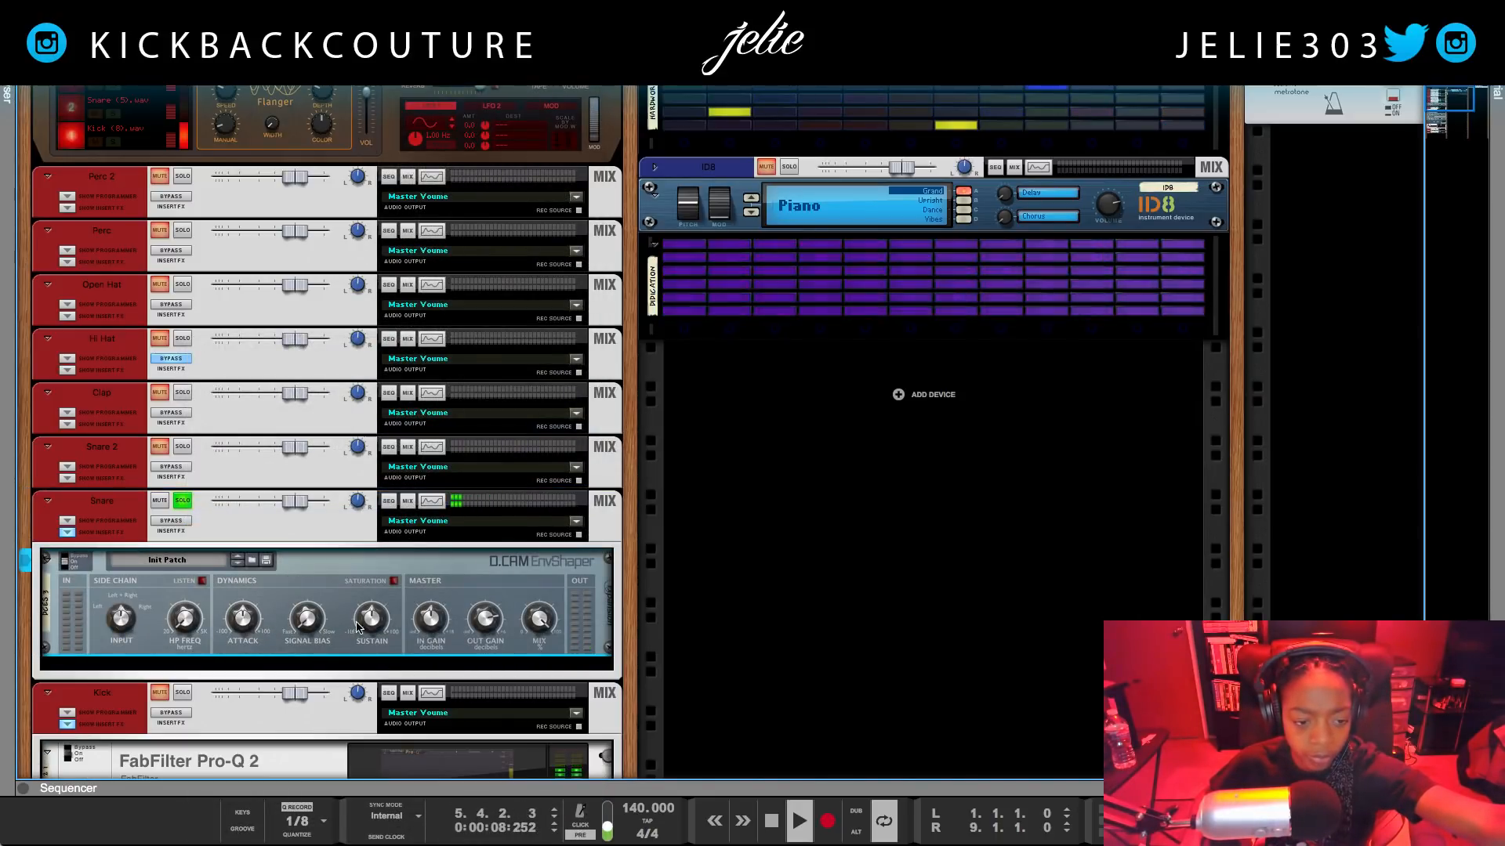
left_click_drag(378, 630, 375, 632)
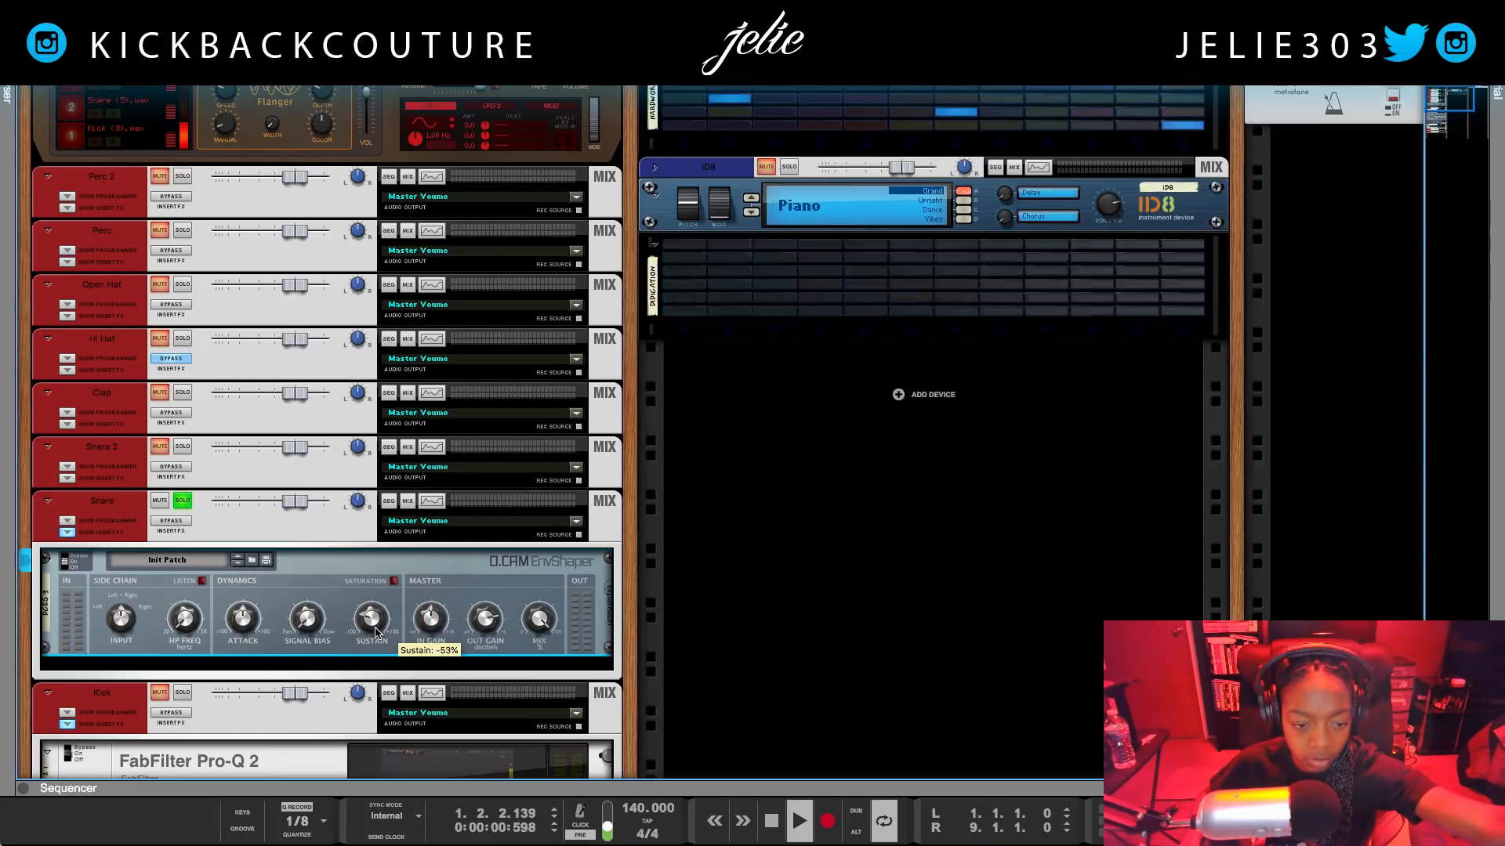
left_click_drag(245, 627, 243, 615)
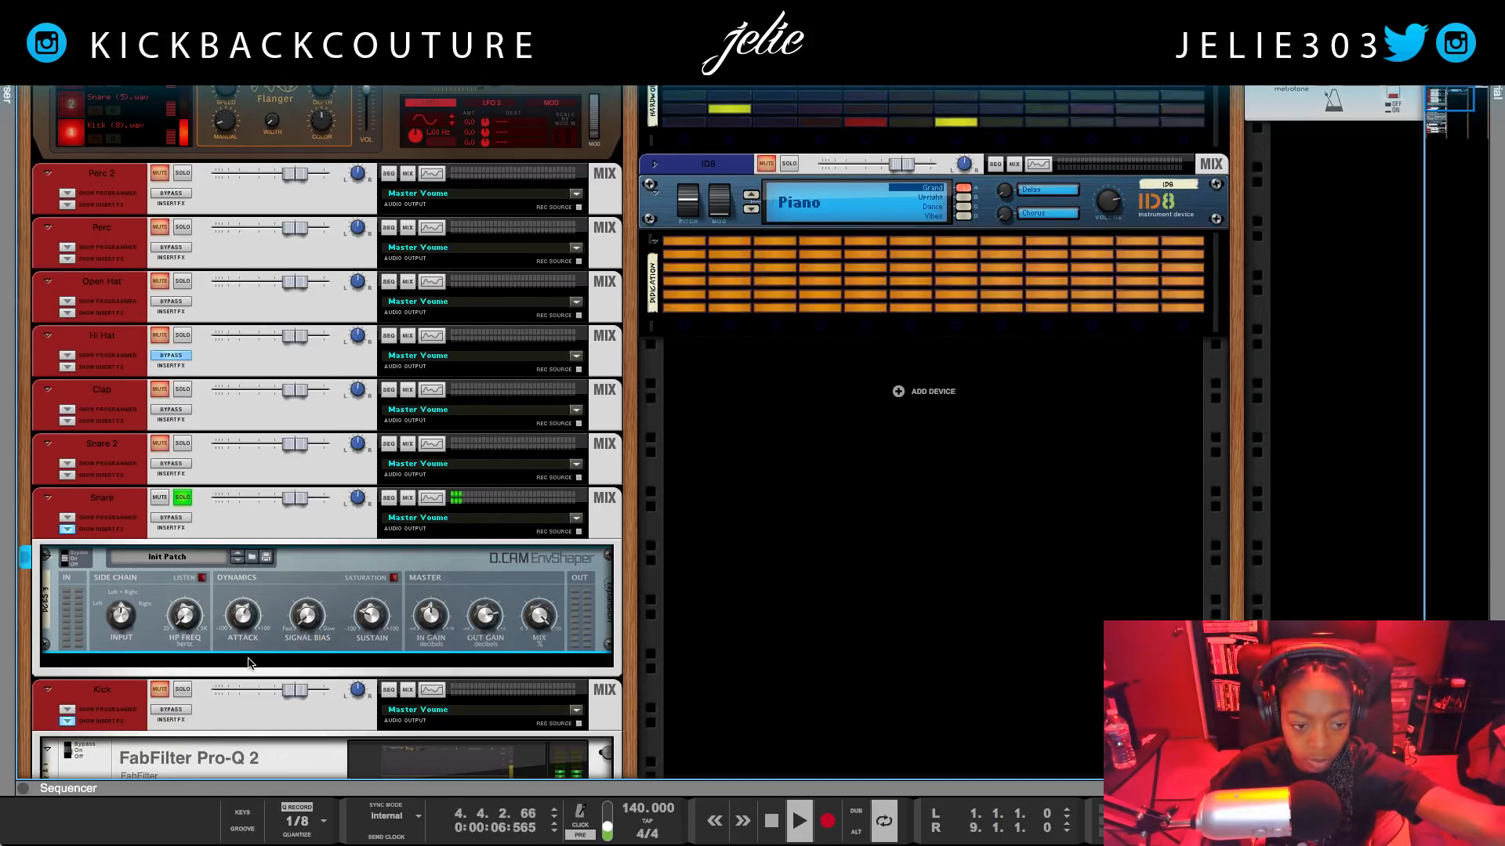
- Try a GClip Waveshaping Clipper below the Snare's EnvShaper with its Gain at 3.9 dB
right_click(252, 604)
mouse_move(353, 516)
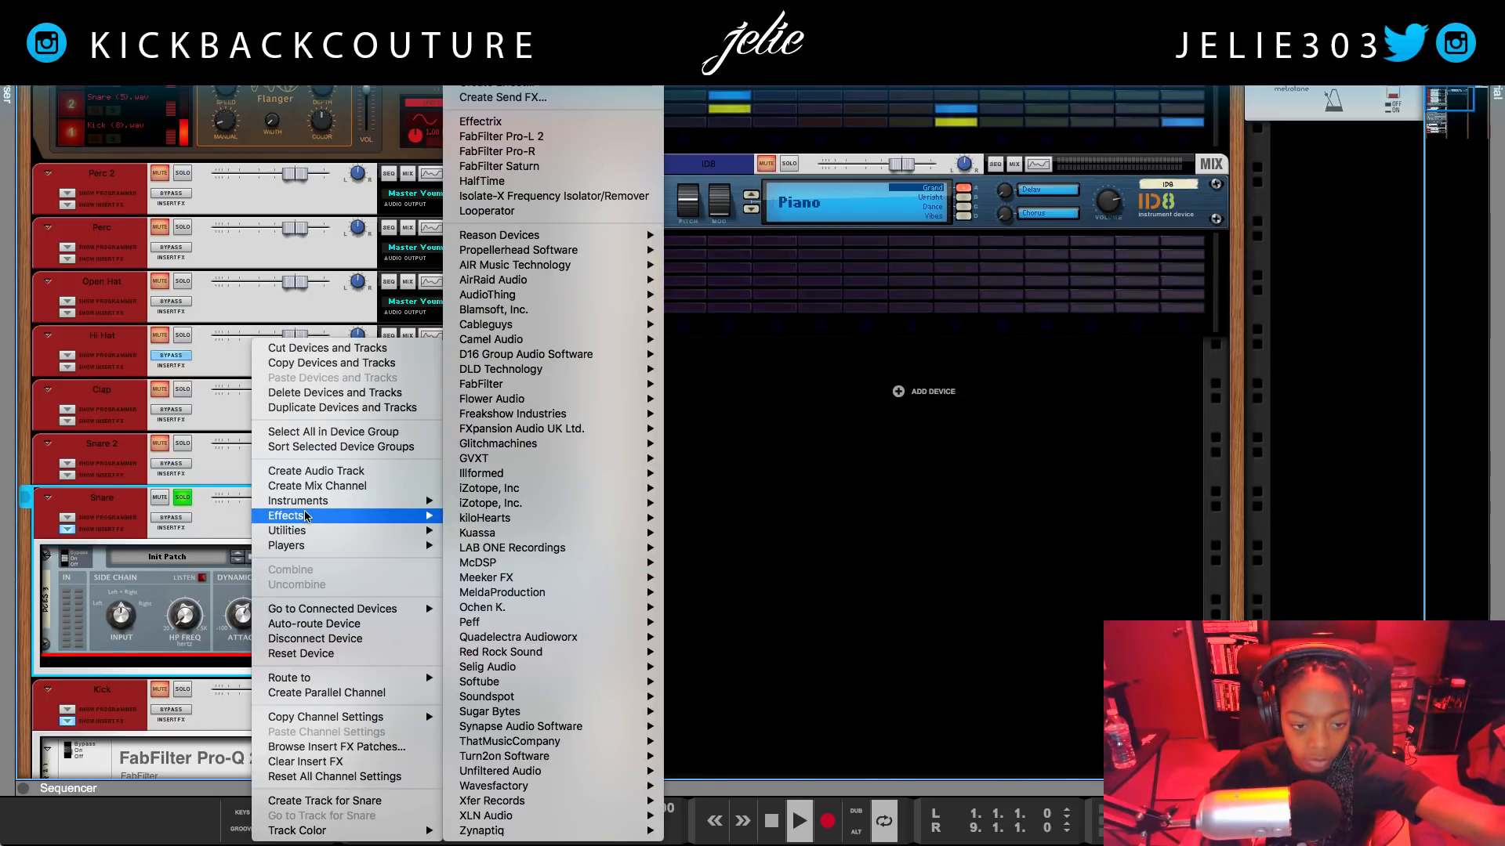
mouse_move(553, 462)
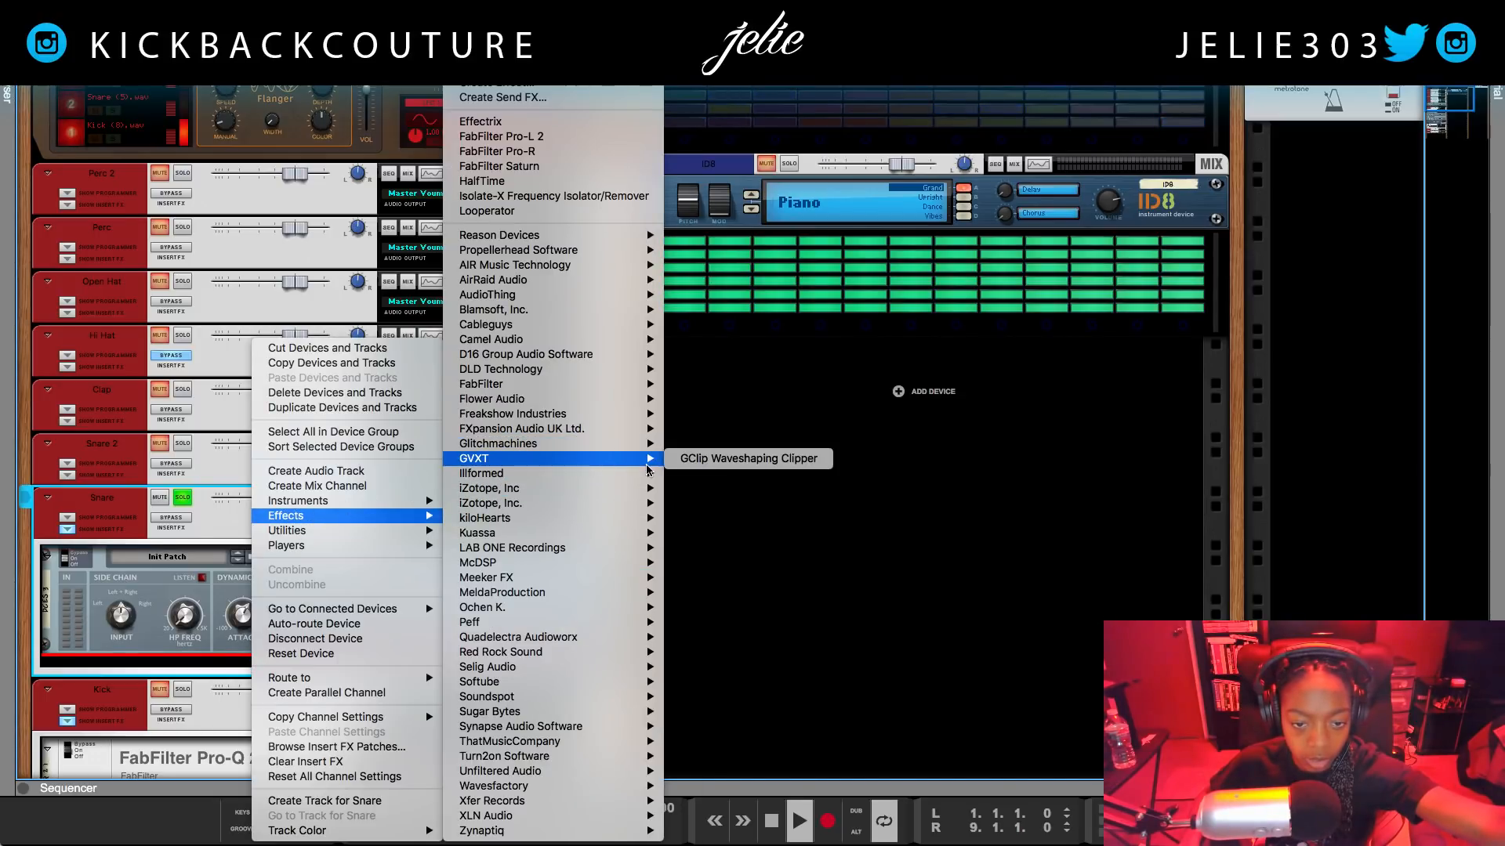
left_click(698, 459)
mouse_move(265, 700)
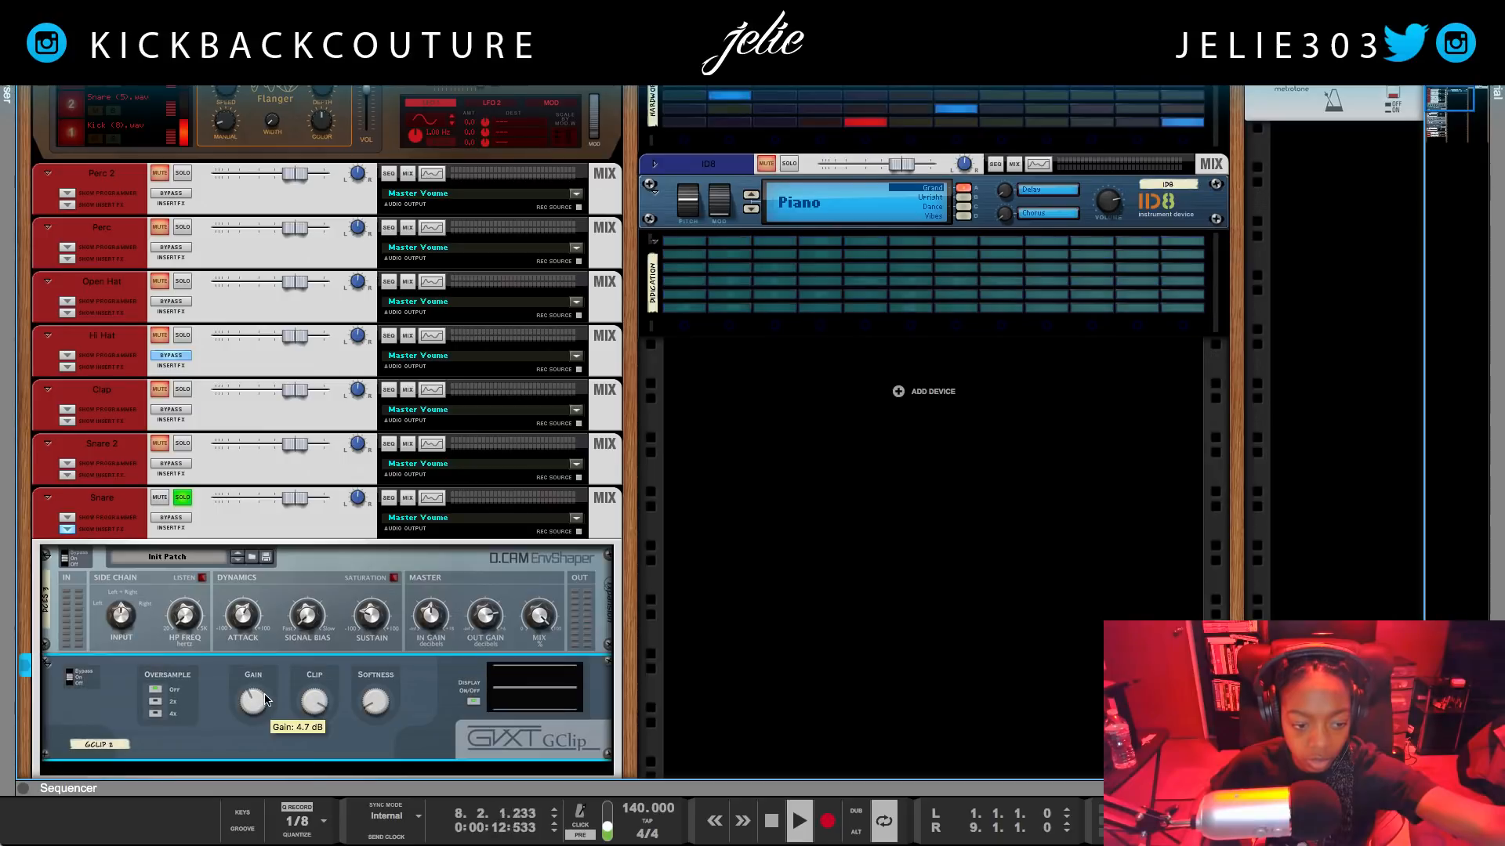
left_click_drag(264, 700, 266, 705)
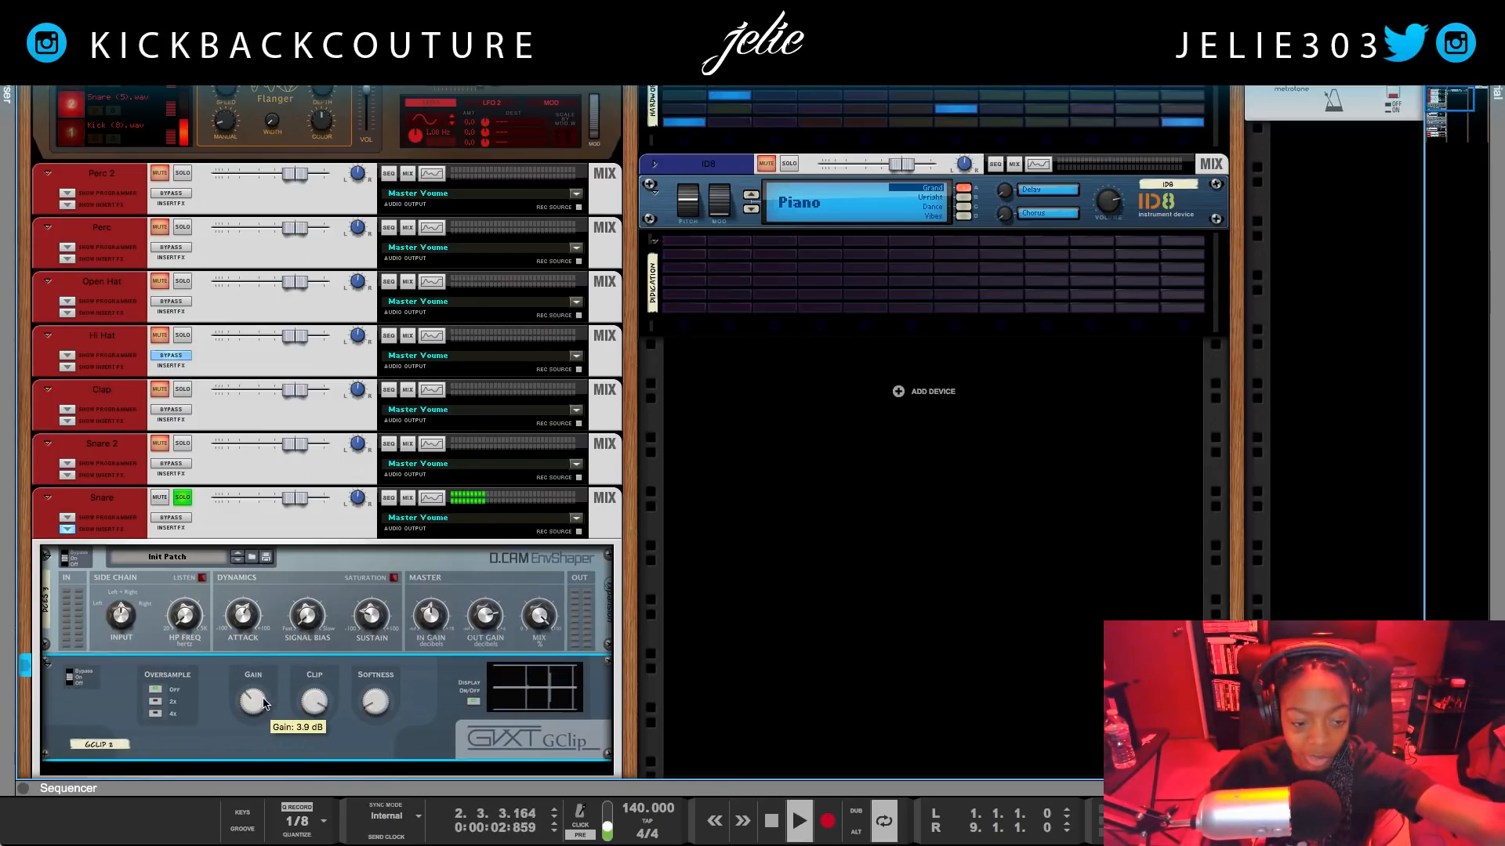
- Remove the GClip from the Snare channel's inserts
scroll(235, 682, "down", 3)
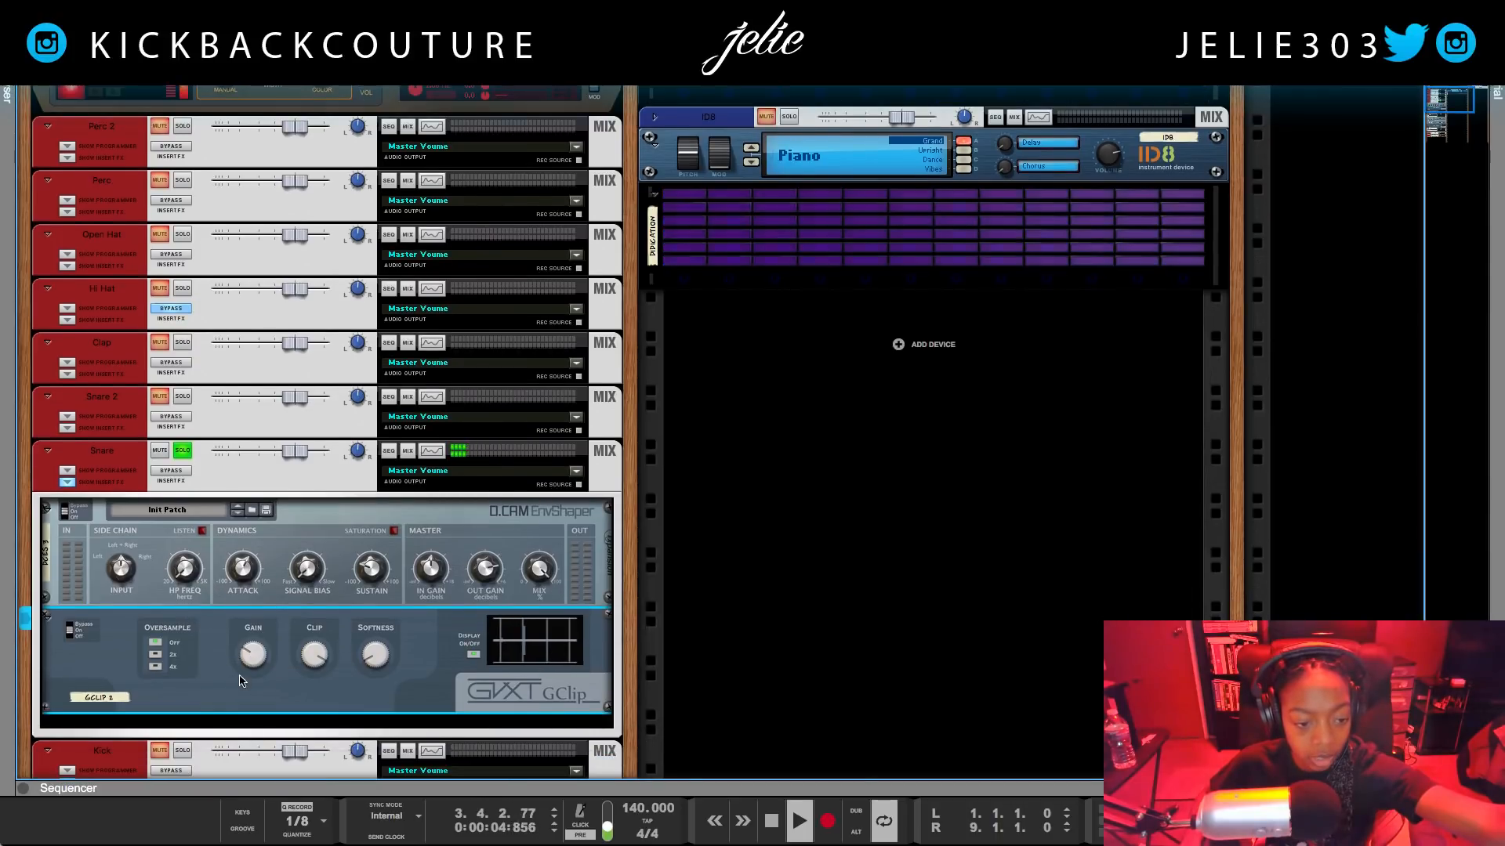
right_click(268, 726)
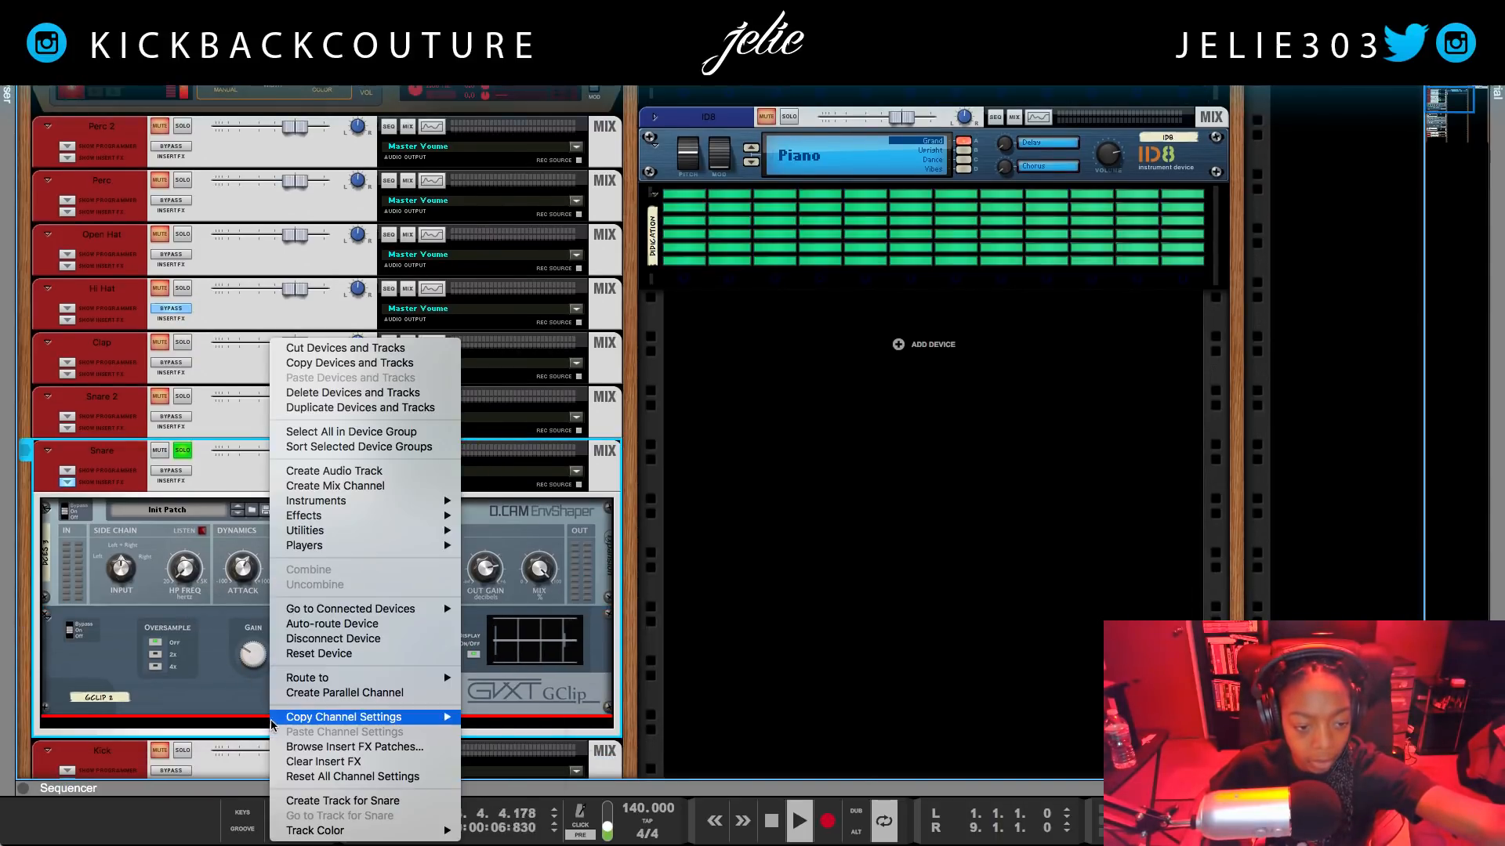
left_click(209, 601)
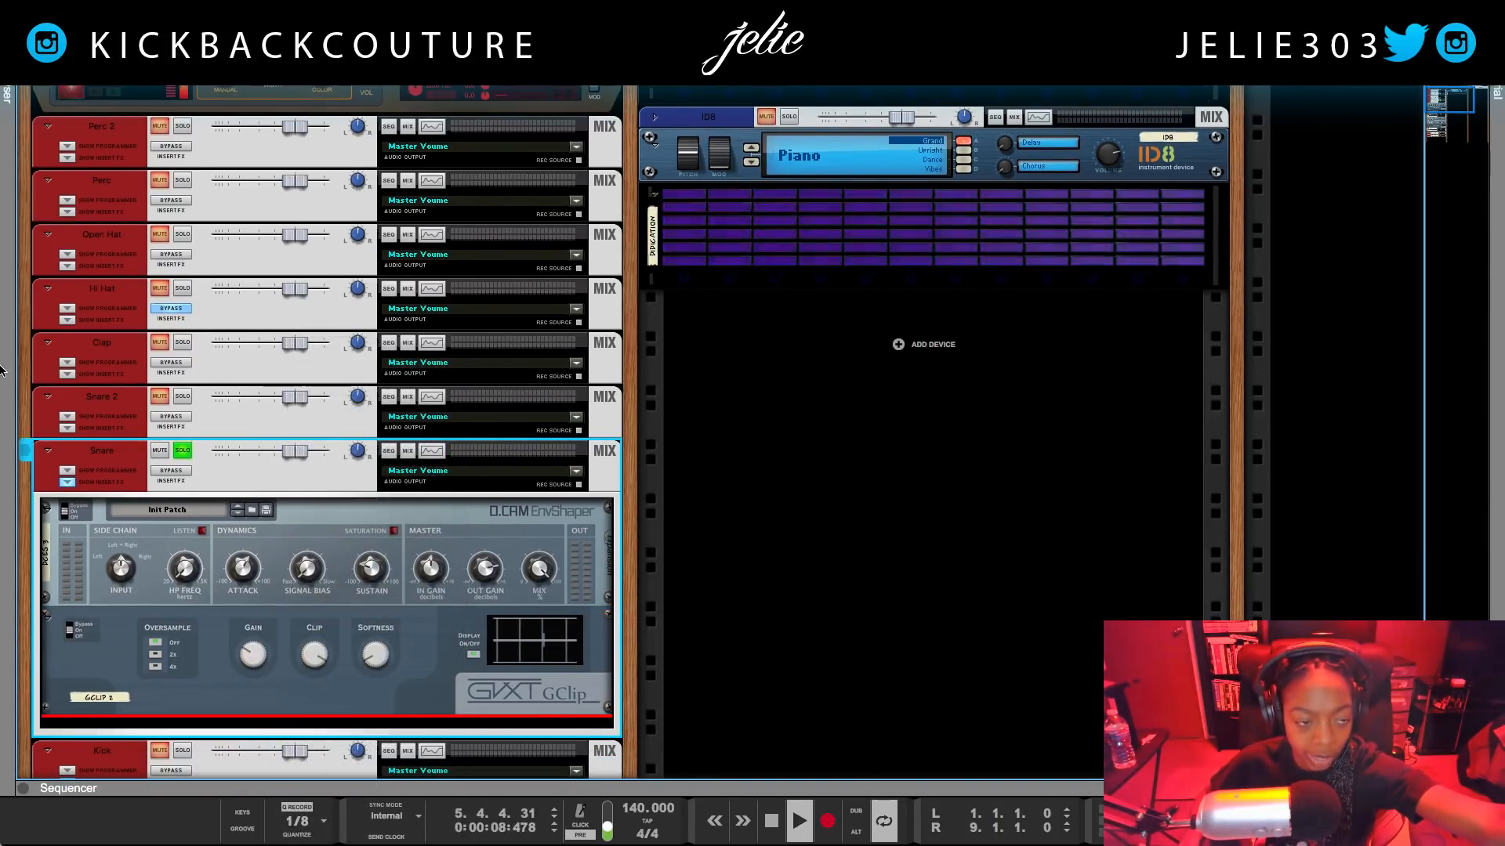
left_click(149, 640)
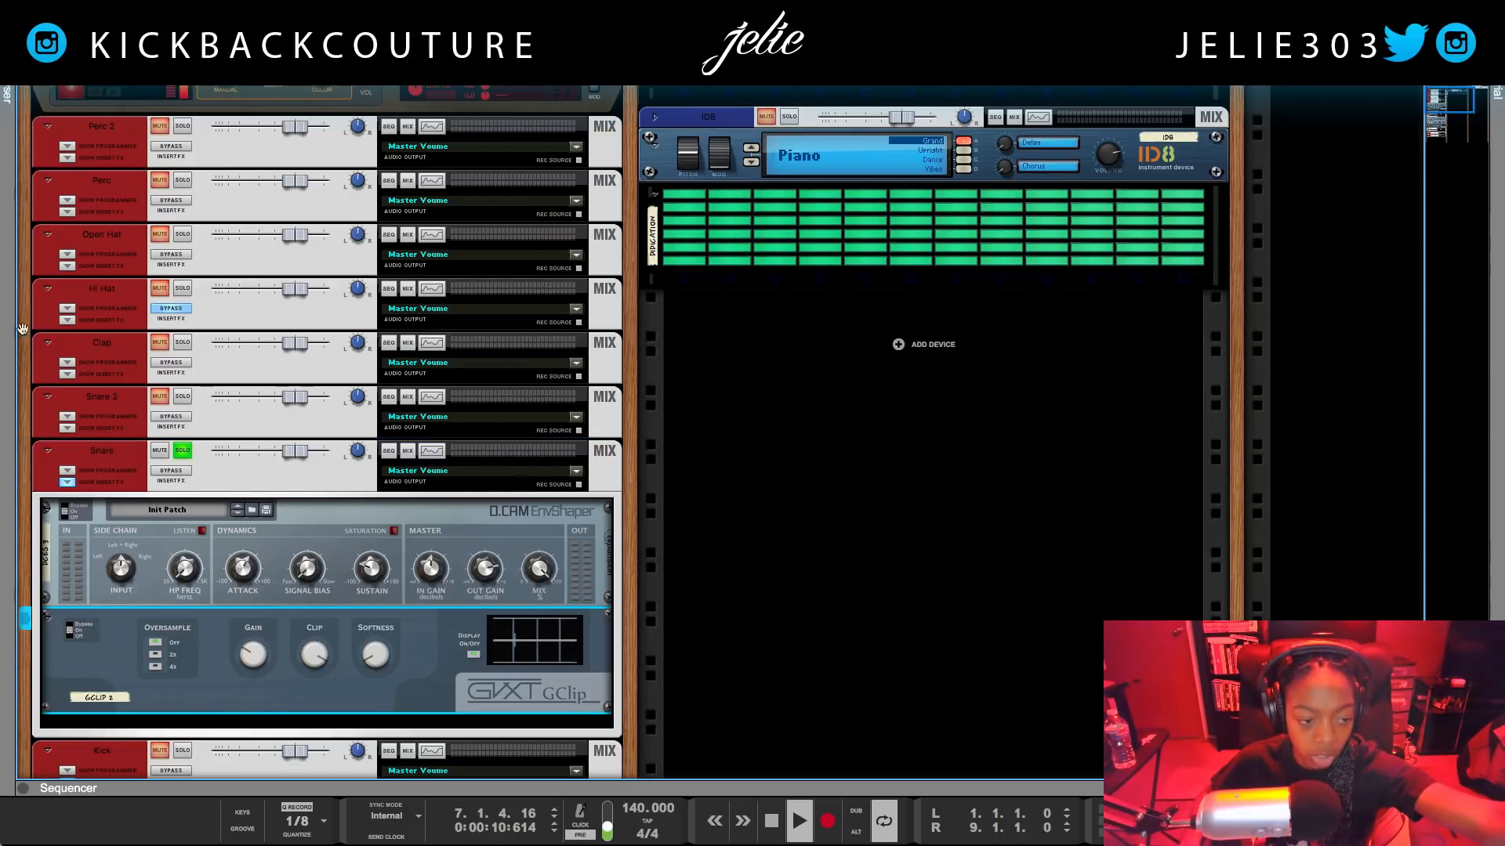
key("Delete")
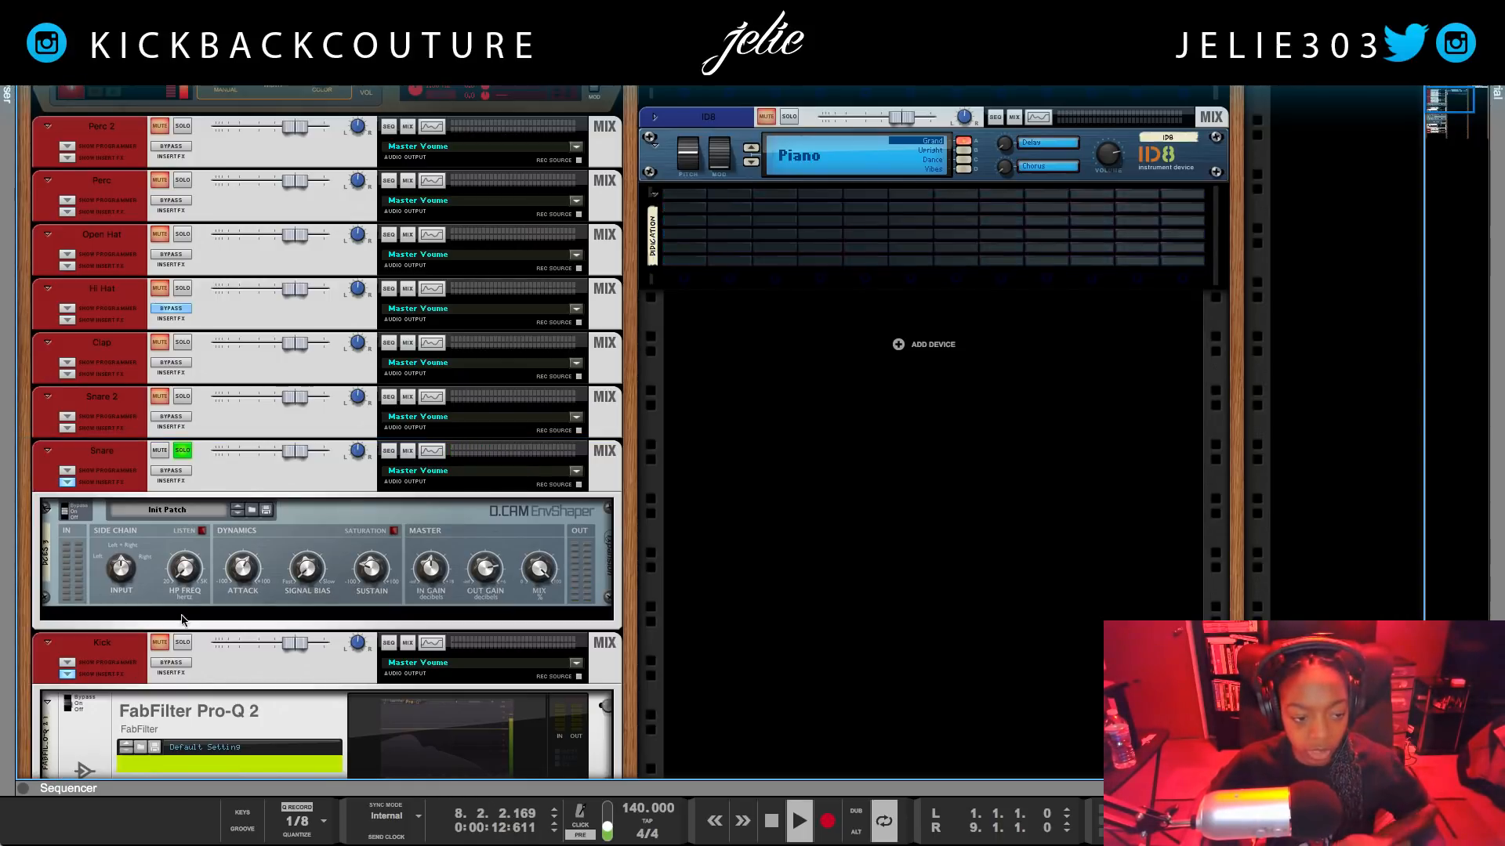
- Add a Scream 4 Distortion below the EnvShaper in the Snare channel's inserts
right_click(186, 619)
mouse_move(239, 516)
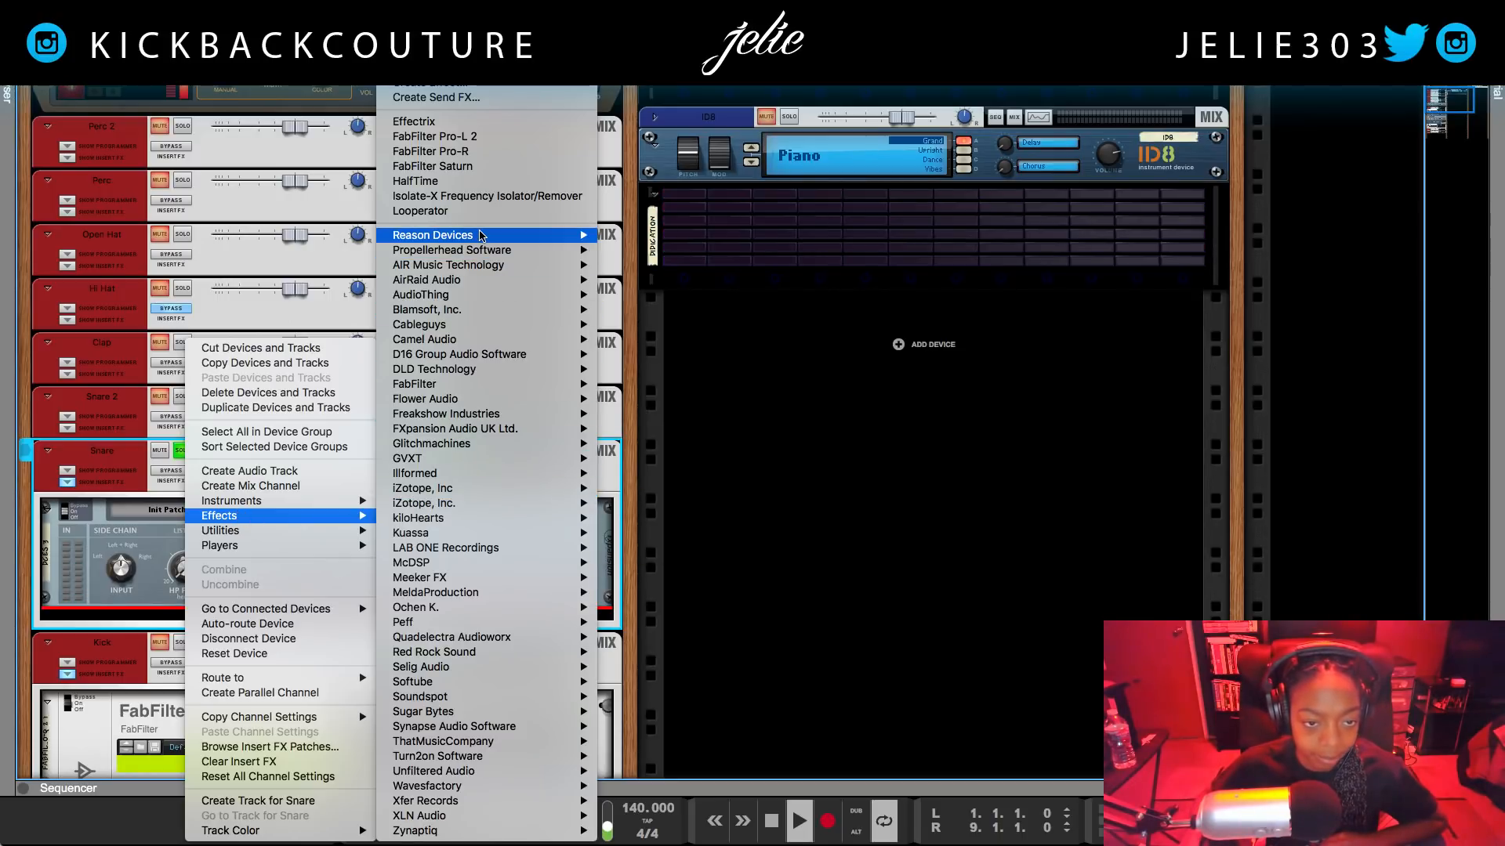
mouse_move(480, 235)
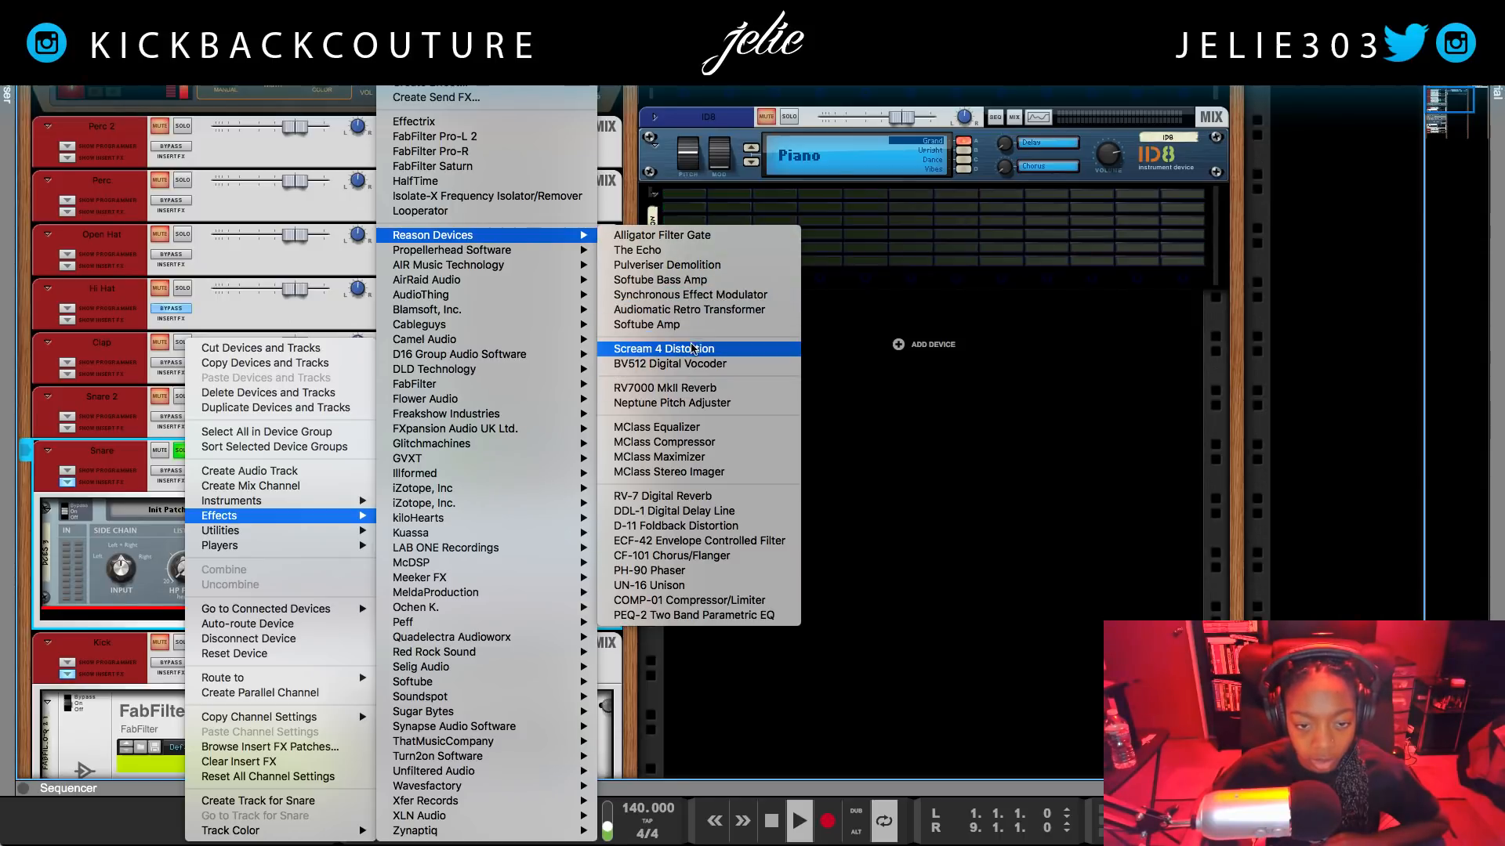
left_click(666, 348)
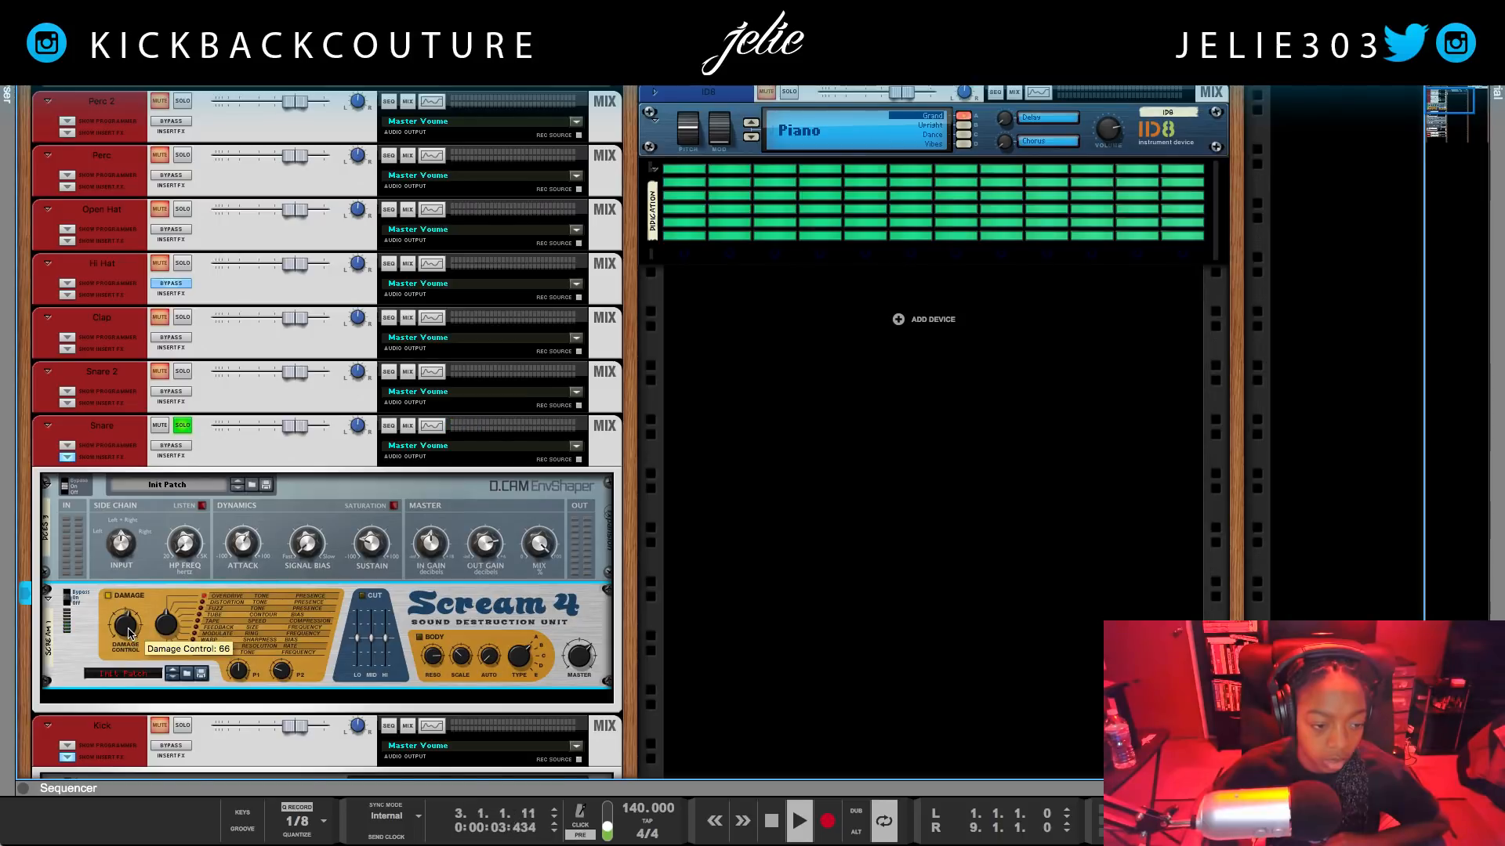
- Add a second DCAM EnvShaper below the Scream 4 in the Snare channel's inserts and set its Sustain to about -56%
scroll(235, 588, "down", 1)
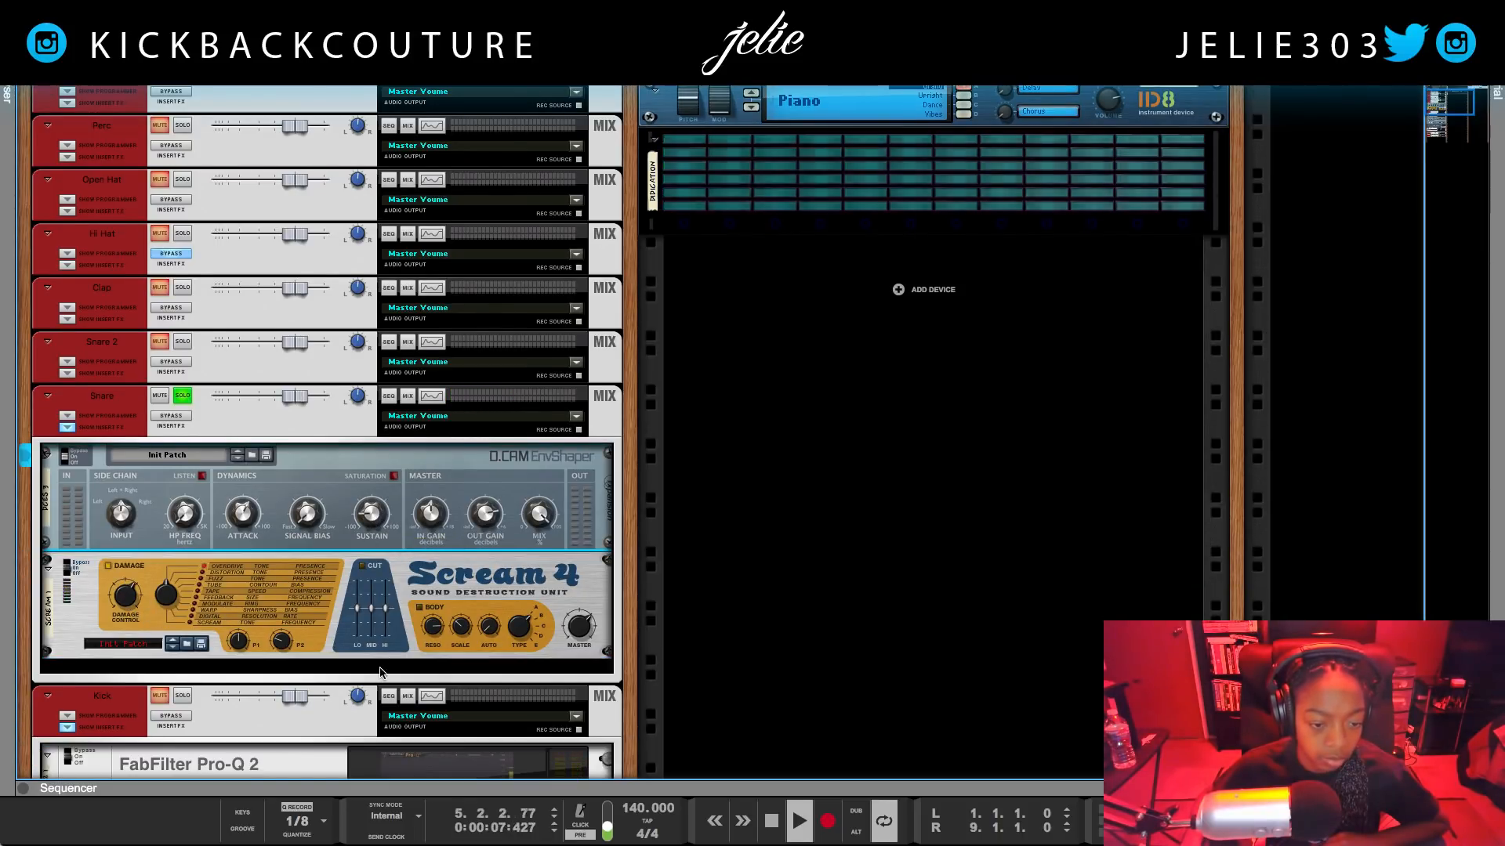
right_click(380, 521)
mouse_move(442, 516)
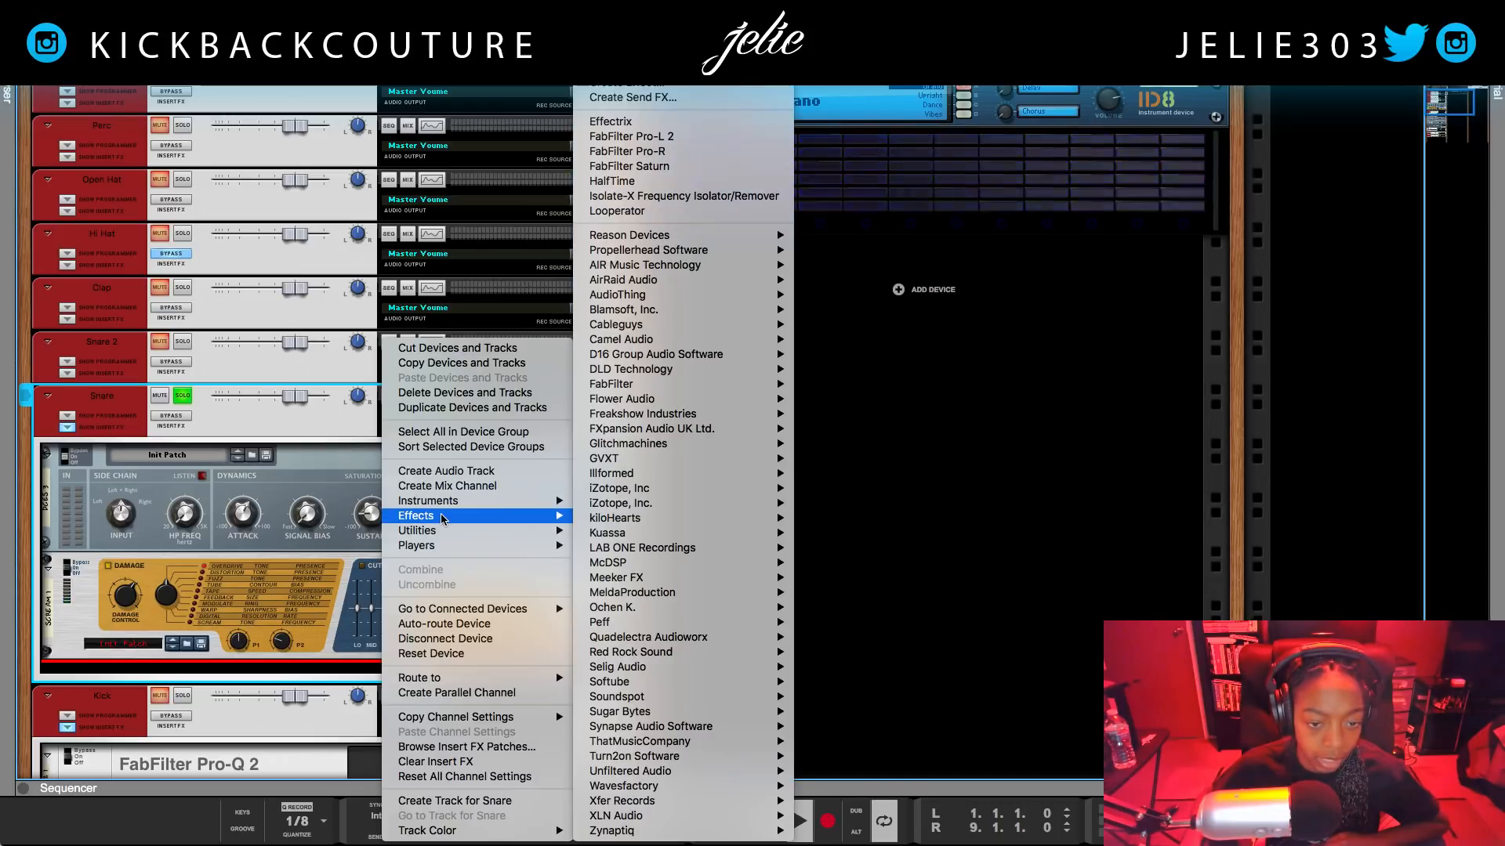
mouse_move(688, 429)
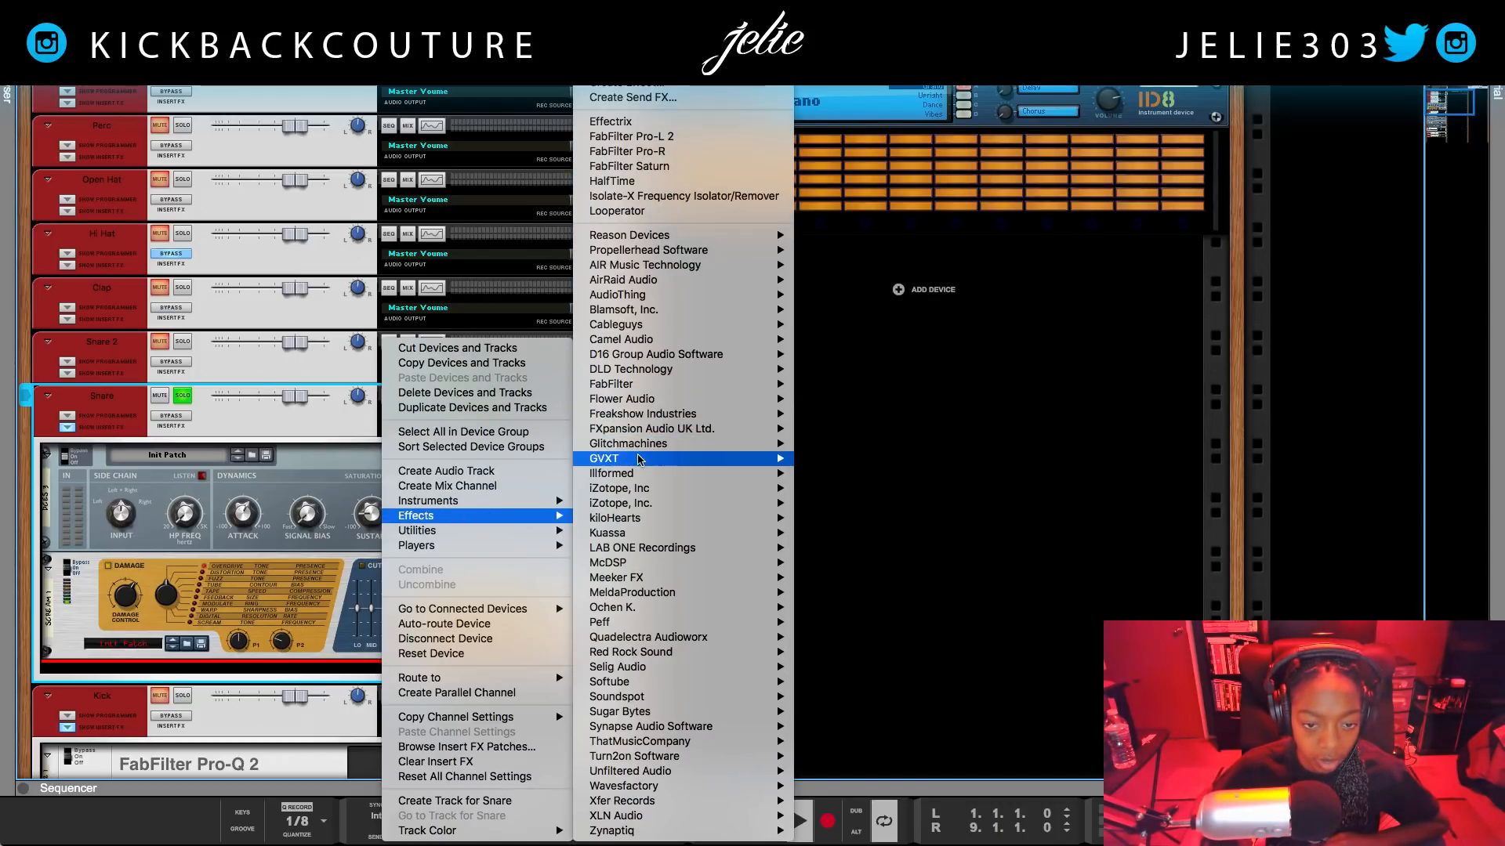
mouse_move(726, 448)
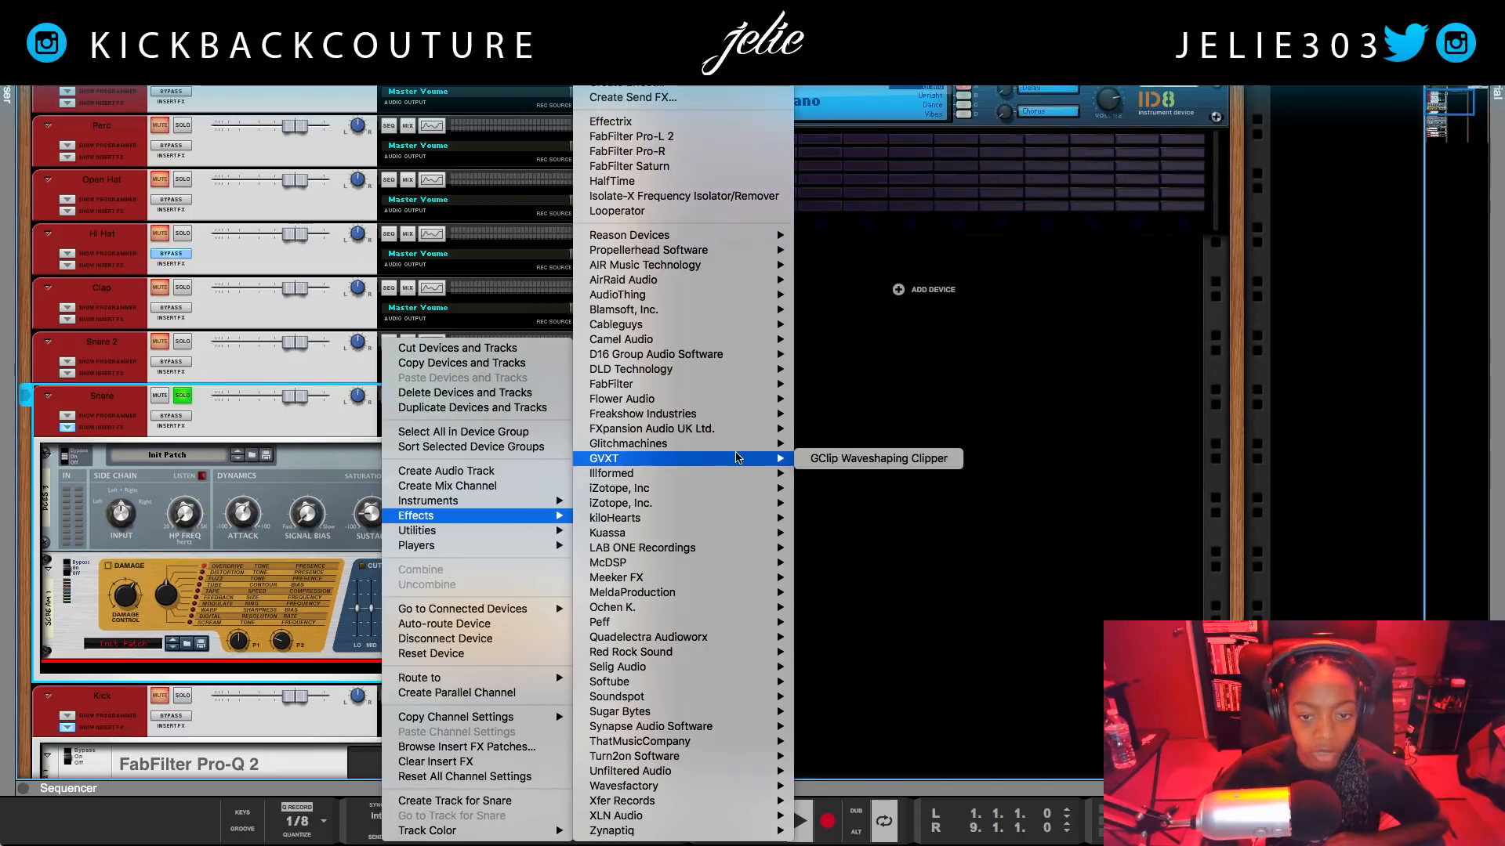
left_click(870, 458)
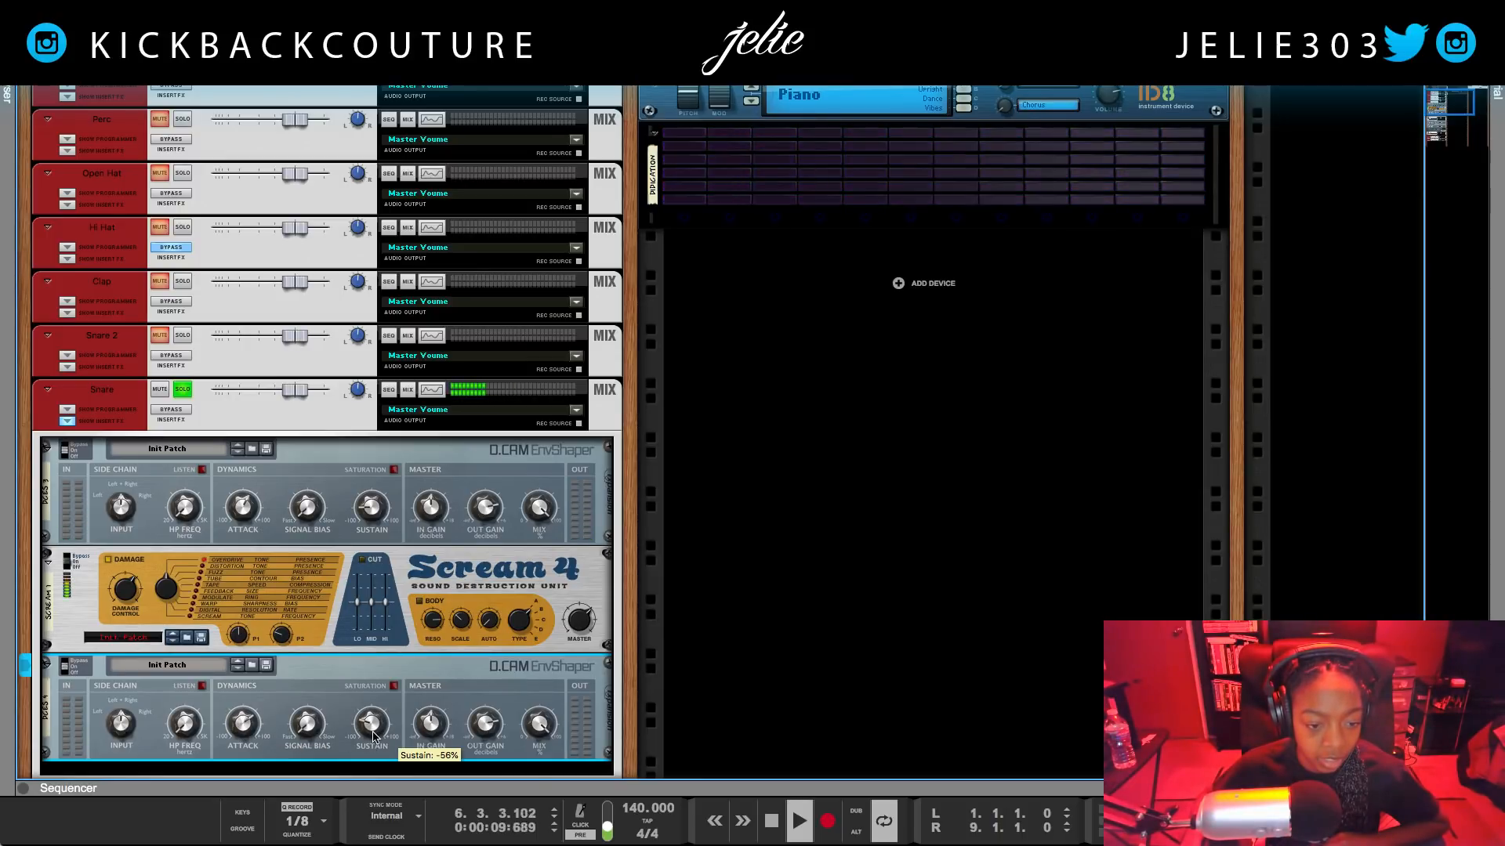
left_click_drag(374, 737, 376, 744)
- Add a GClip Waveshaping Clipper below the second EnvShaper in the Snare channel's inserts
scroll(377, 746, "down", 1)
left_click(378, 750)
right_click(378, 751)
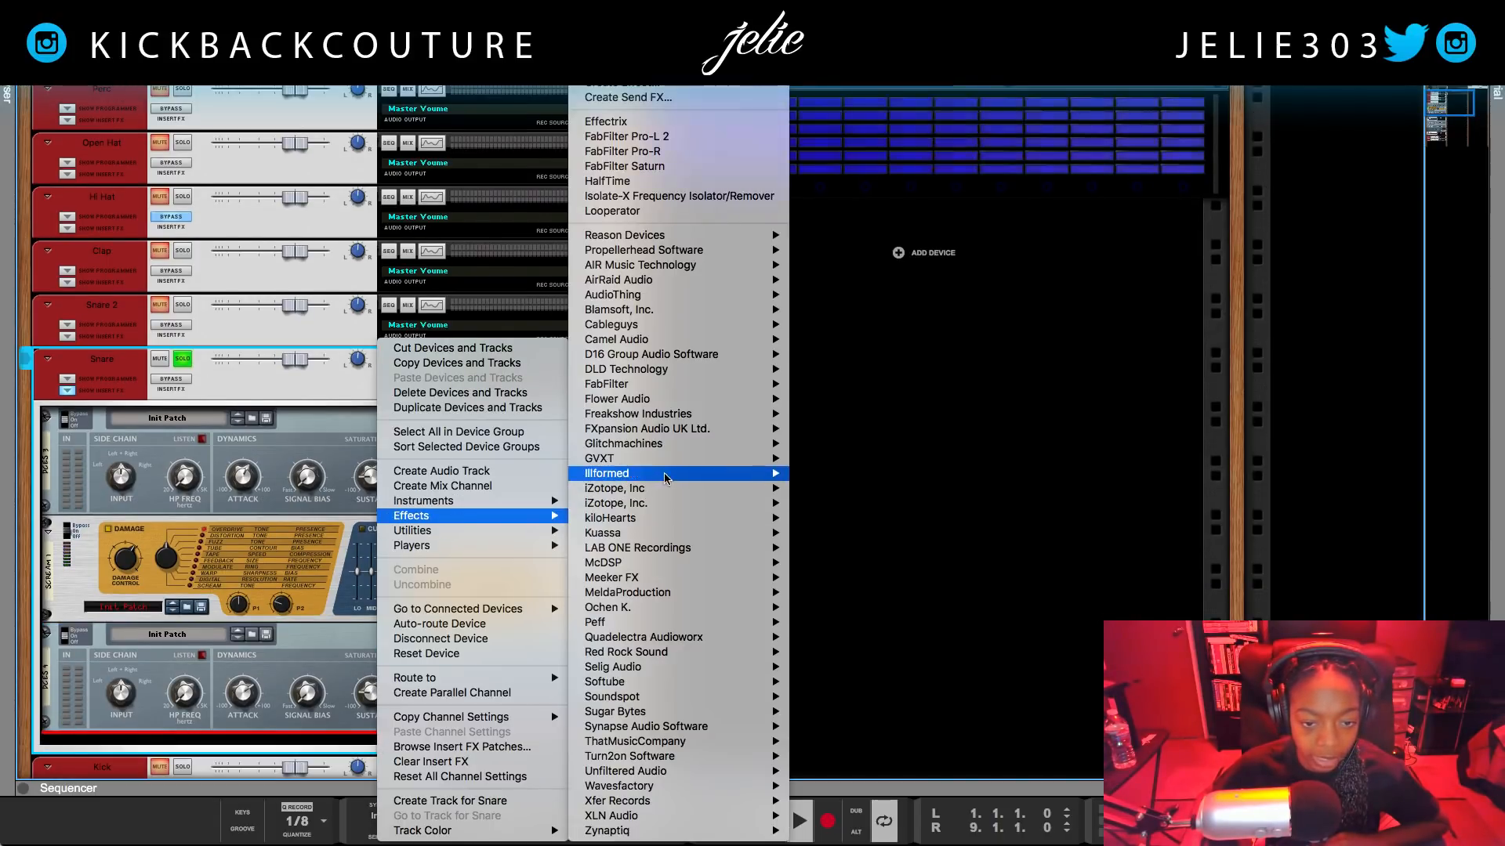
mouse_move(670, 461)
left_click(874, 459)
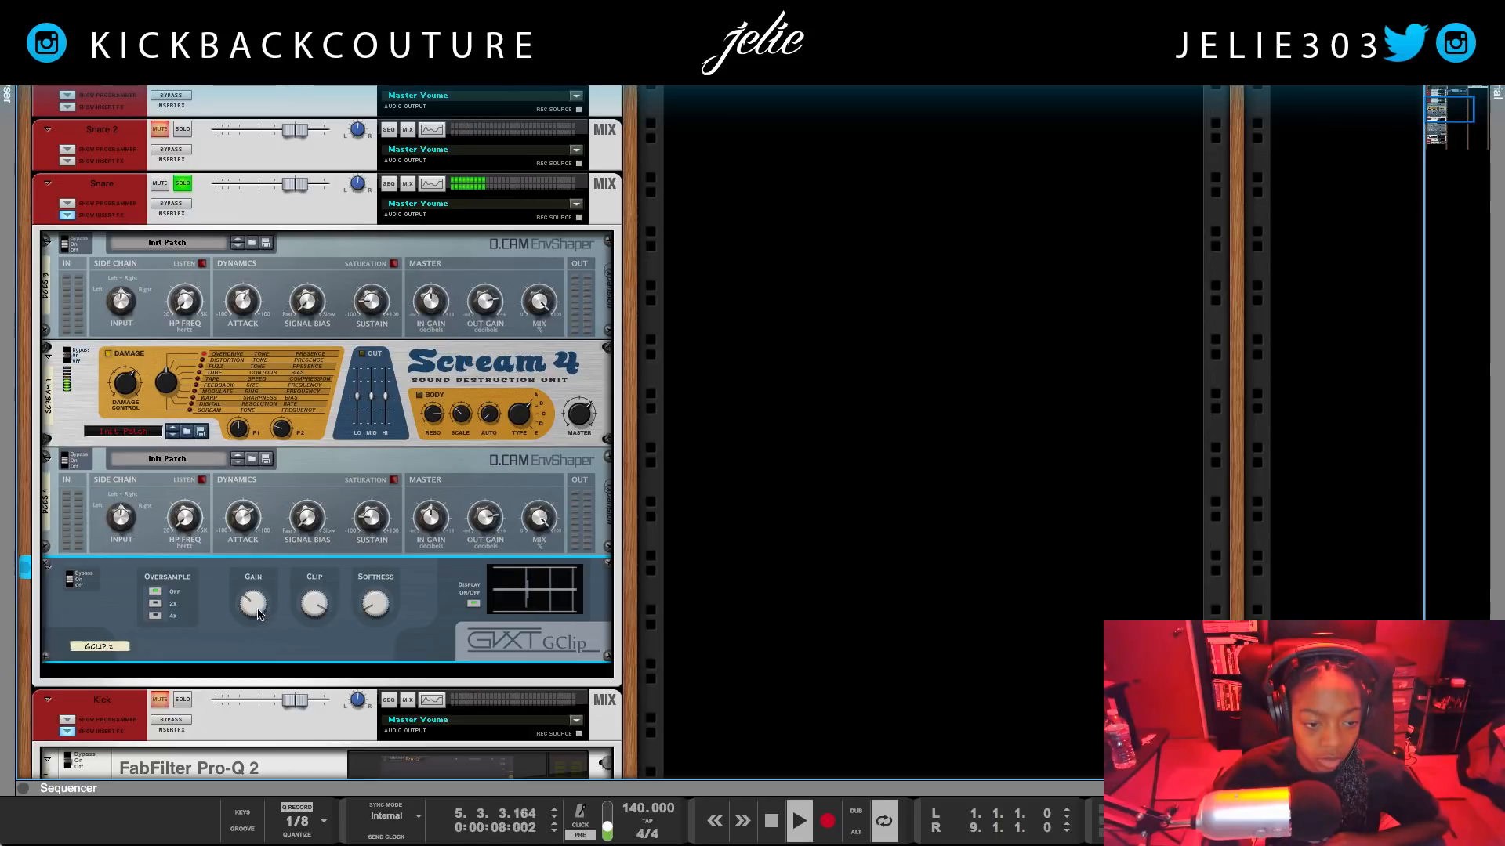
- Set the second EnvShaper's Attack to 28% while the snare plays, then stop playback
left_click(250, 525)
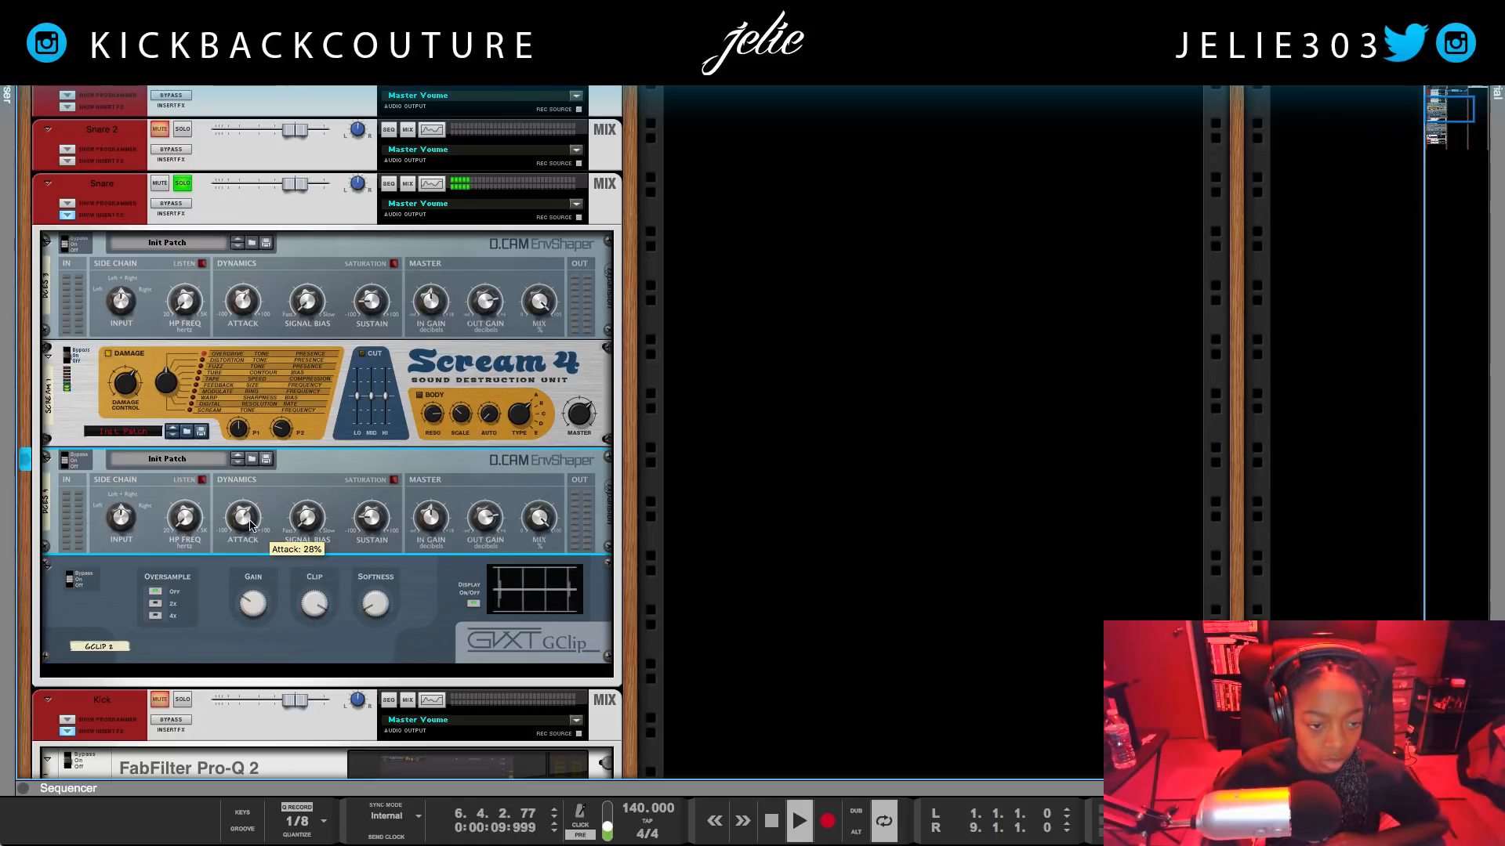
left_click(157, 381)
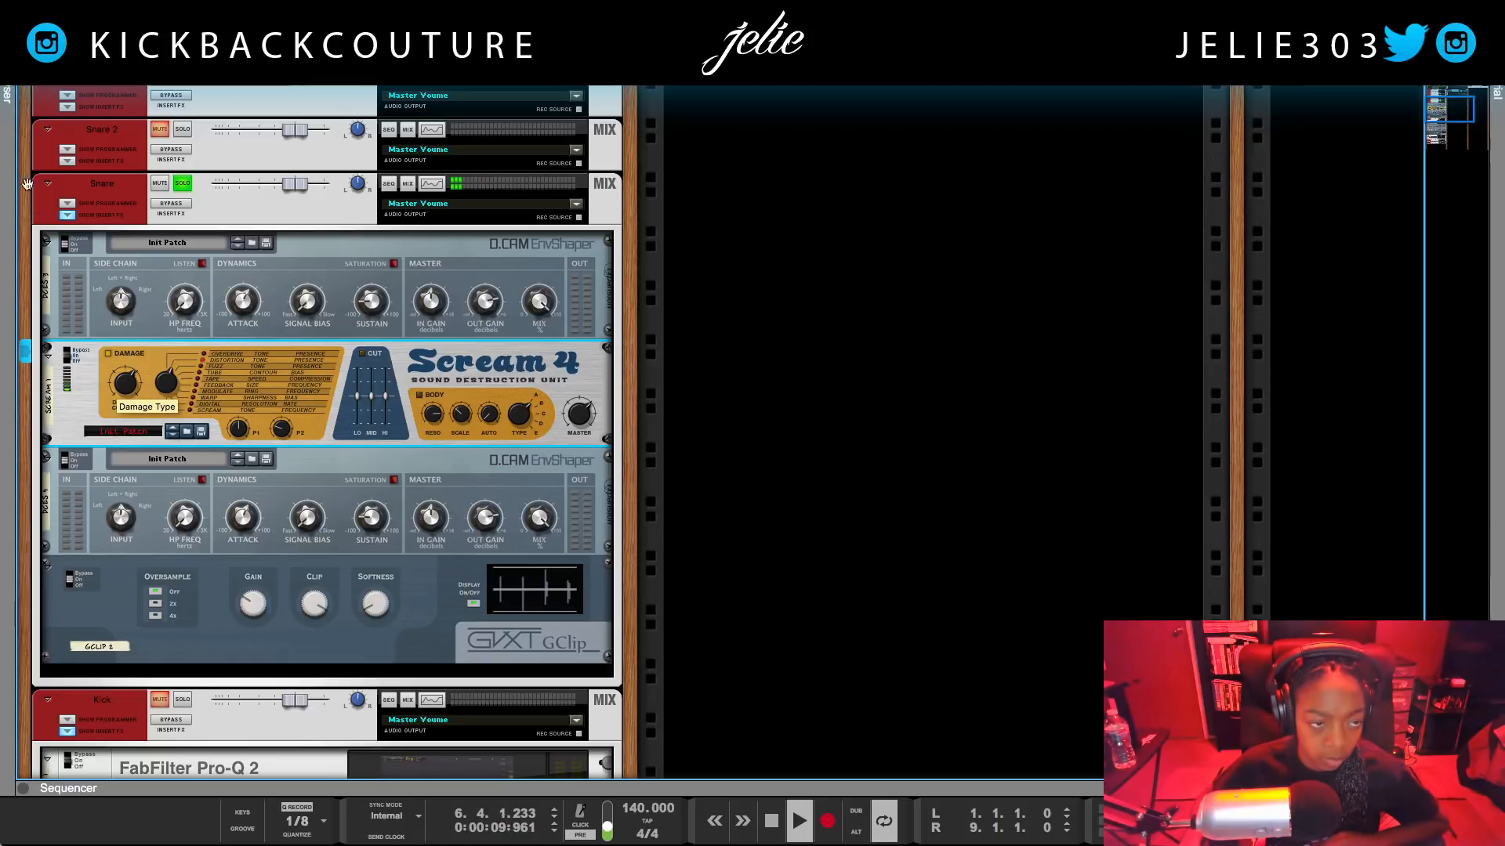
key("space")
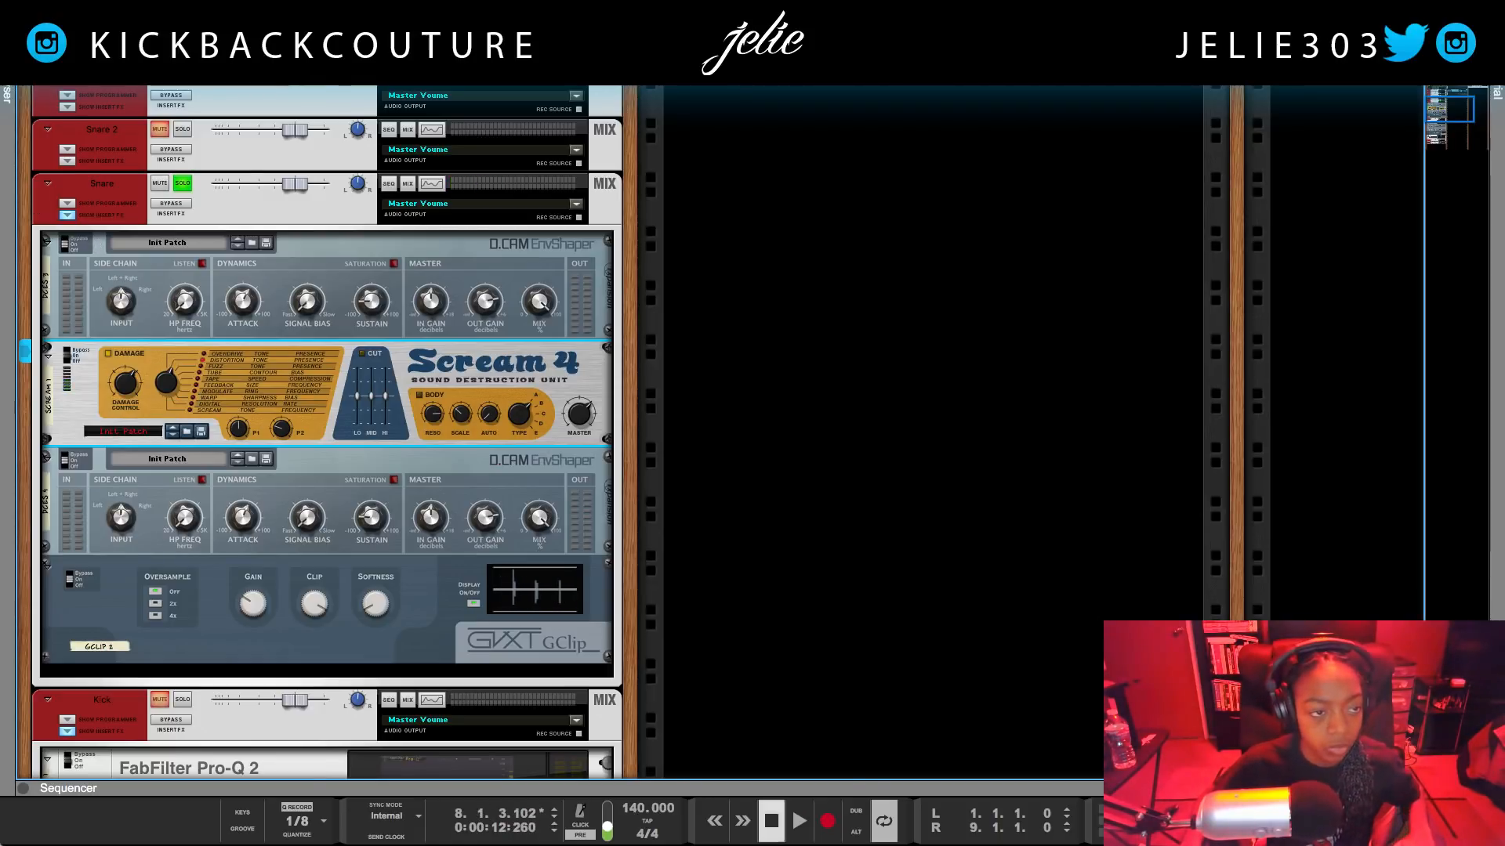
- Replace the Snare's Scream 4 with Decimort2 from the Favorite Effects
key("F3")
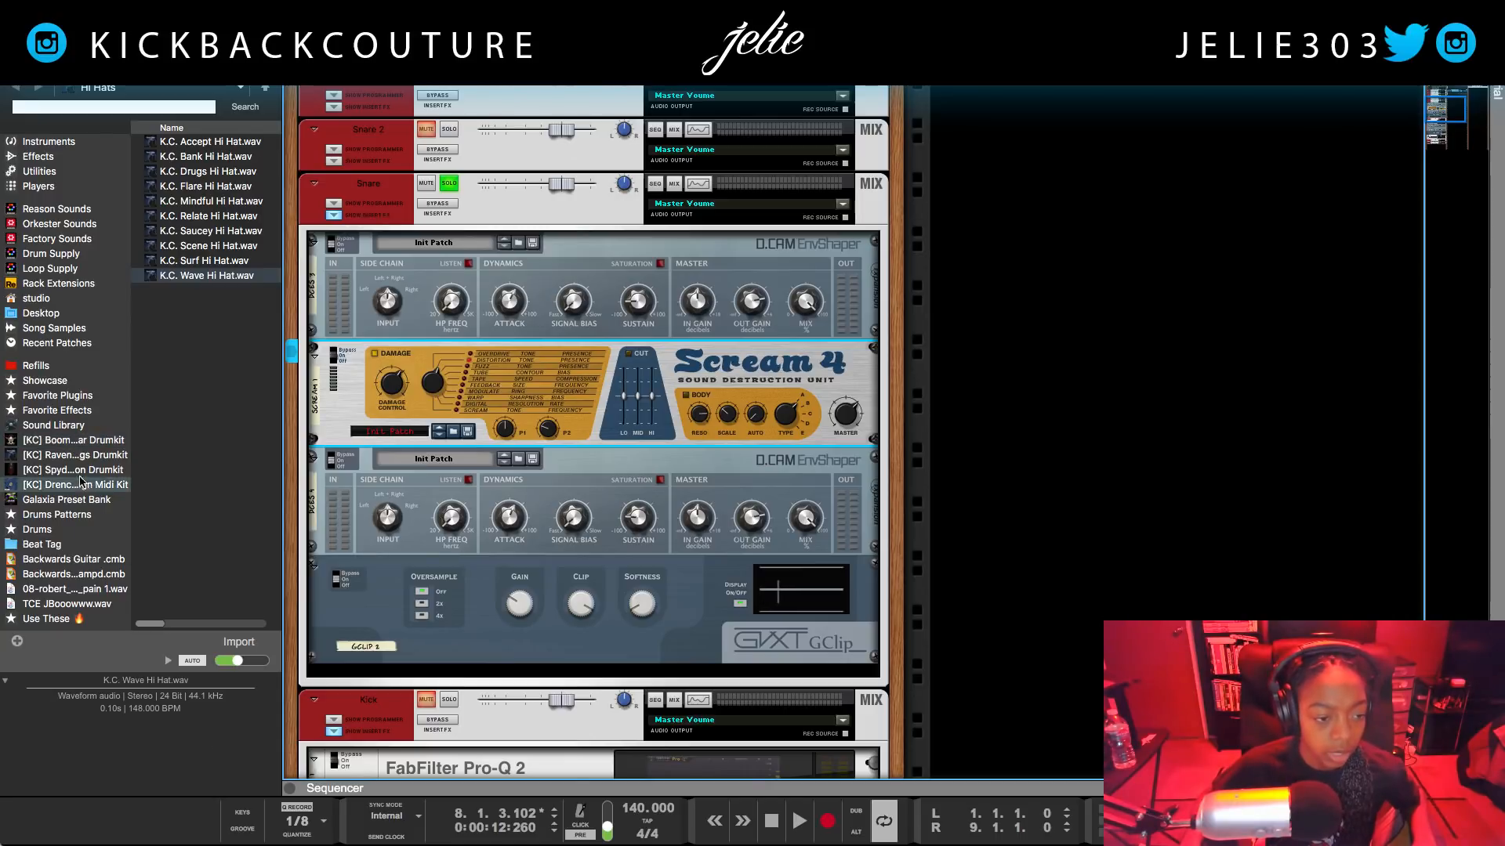
left_click(79, 411)
scroll(228, 410, "down", 4)
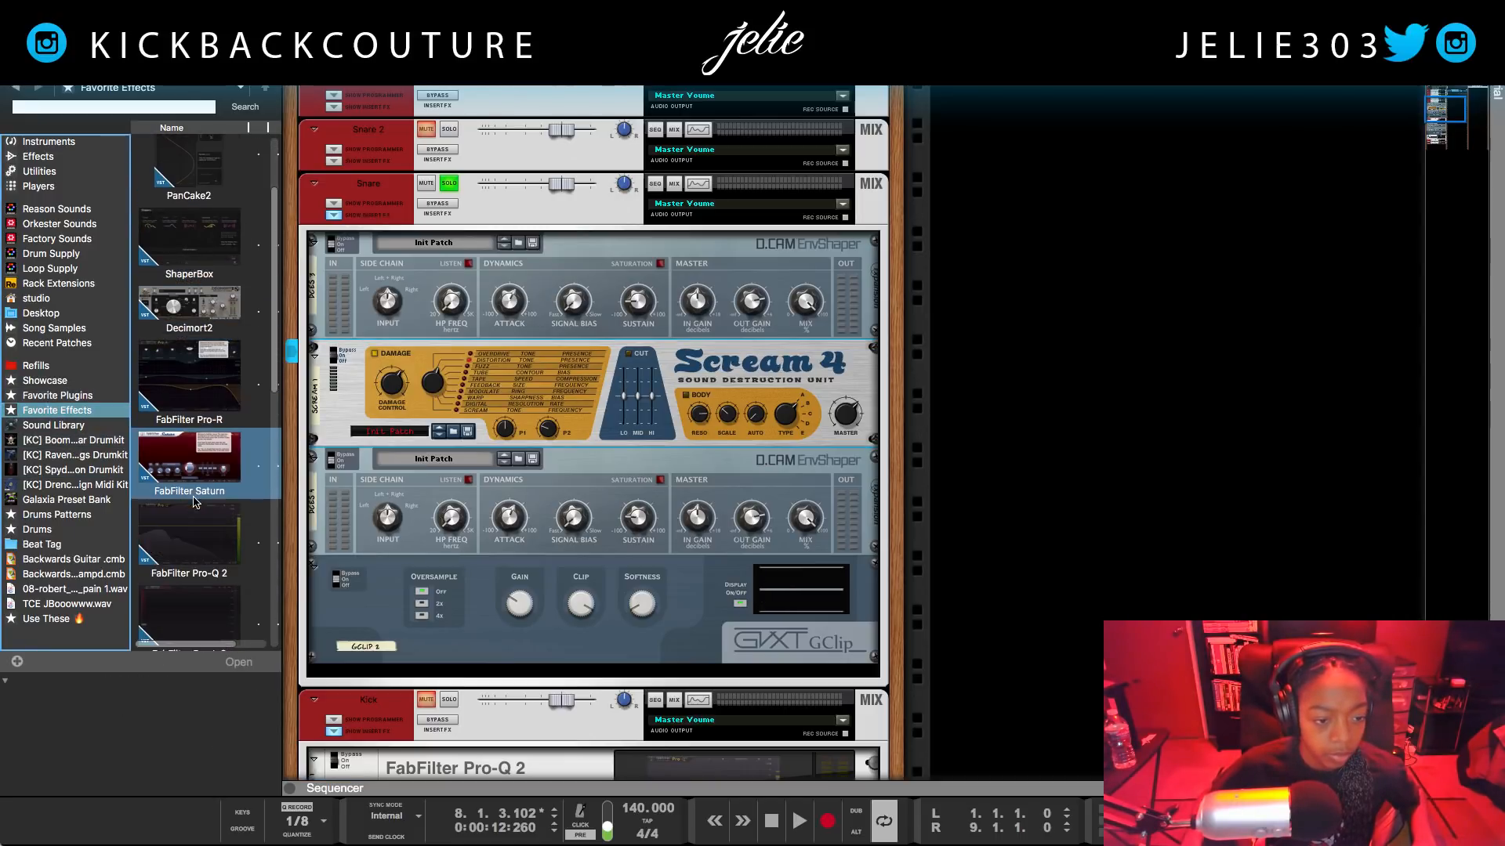
scroll(188, 329, "down", 2)
left_click_drag(183, 221, 579, 414)
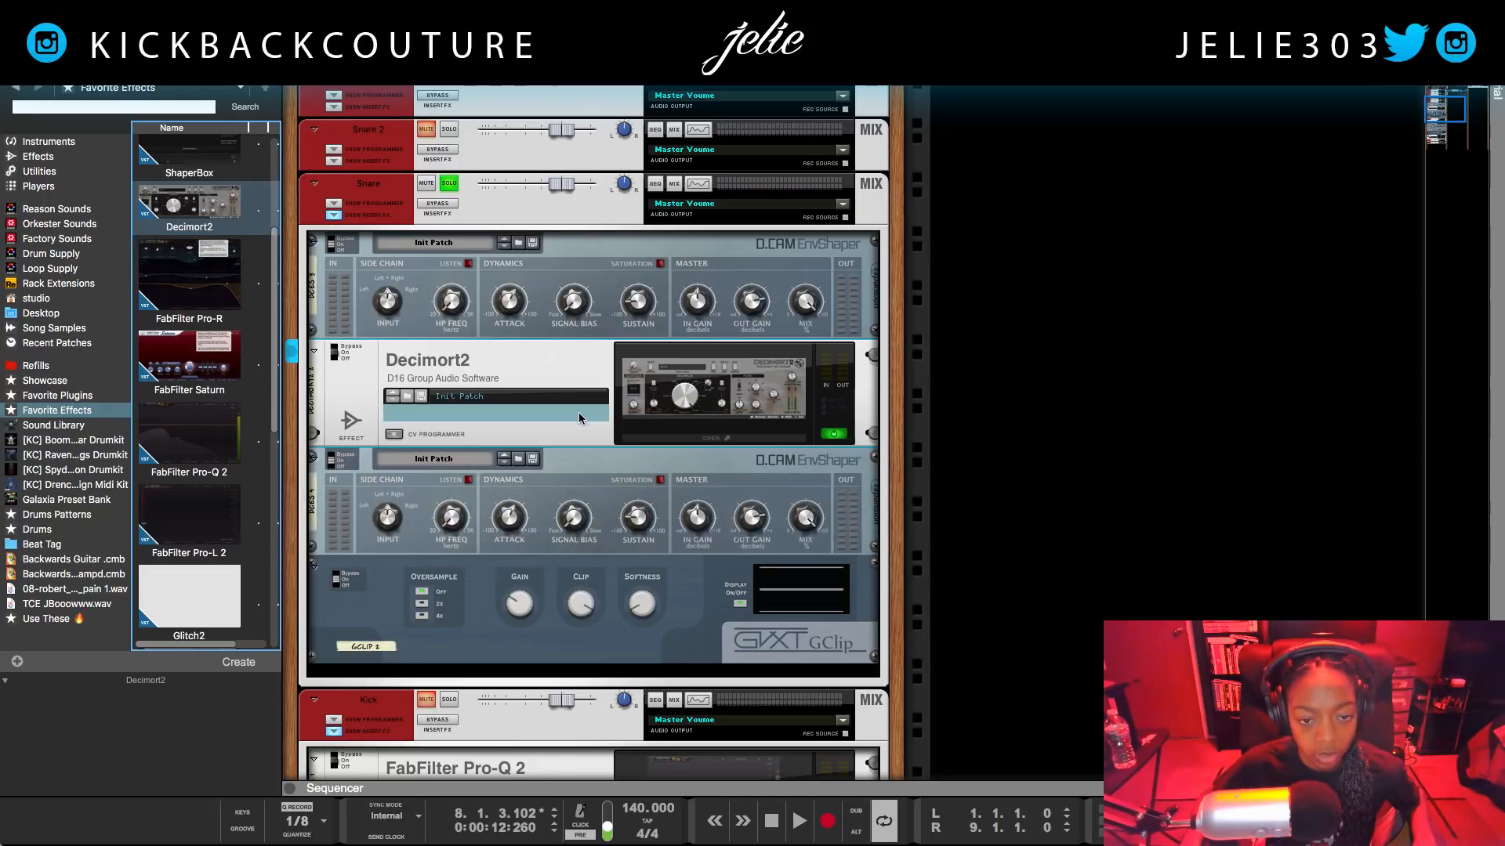
- Open Decimort2's interface, raise its Preamp and set the Output Volume to -2.0 dB
left_click(693, 436)
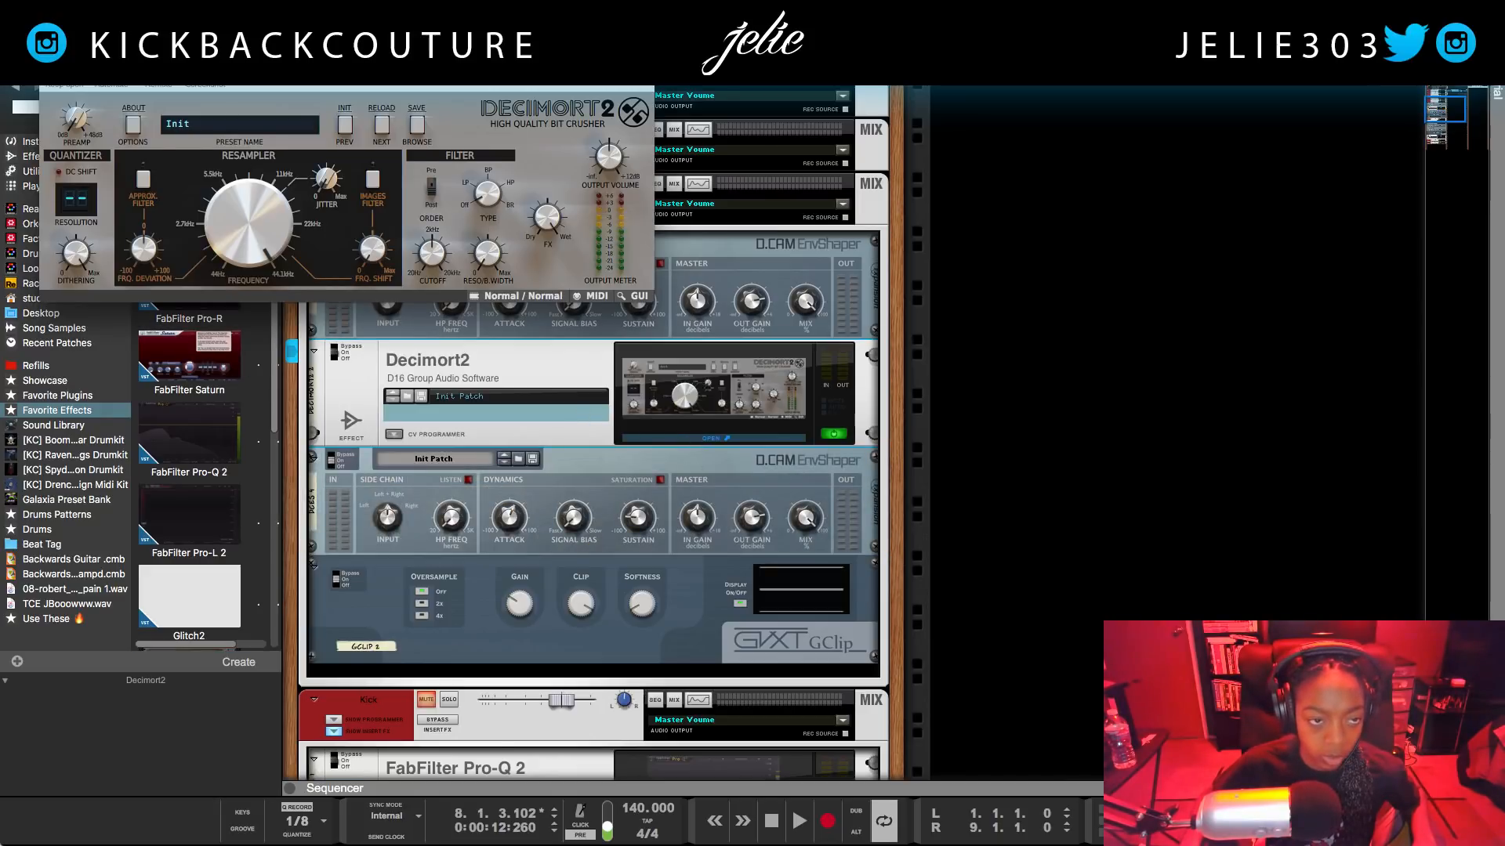
left_click_drag(217, 66, 379, 231)
left_click_drag(244, 287, 242, 270)
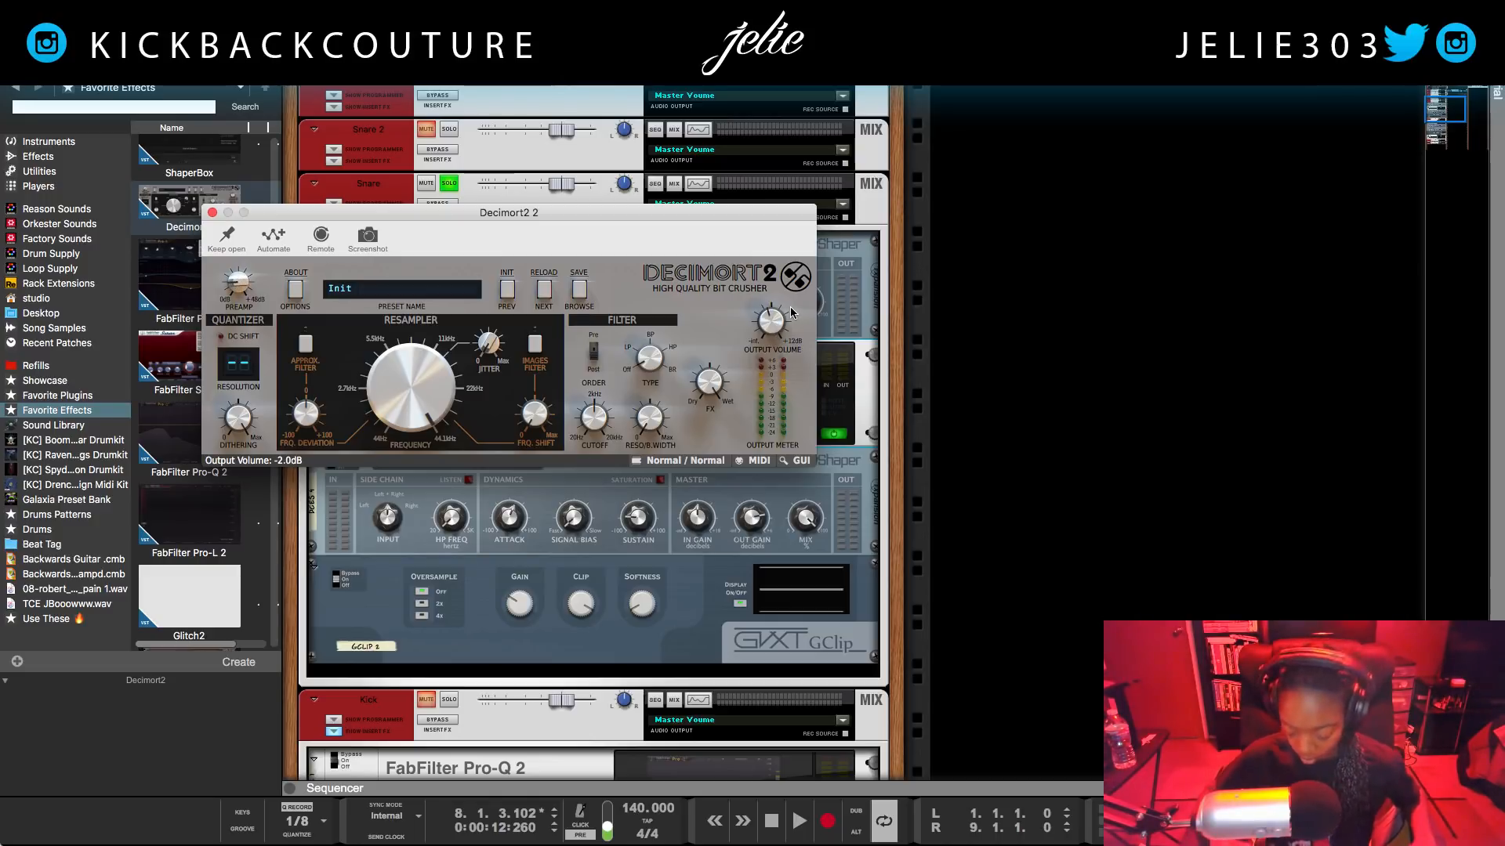
- Play the snare, move the Decimort2 window clear of the devices and keep it open
key("space")
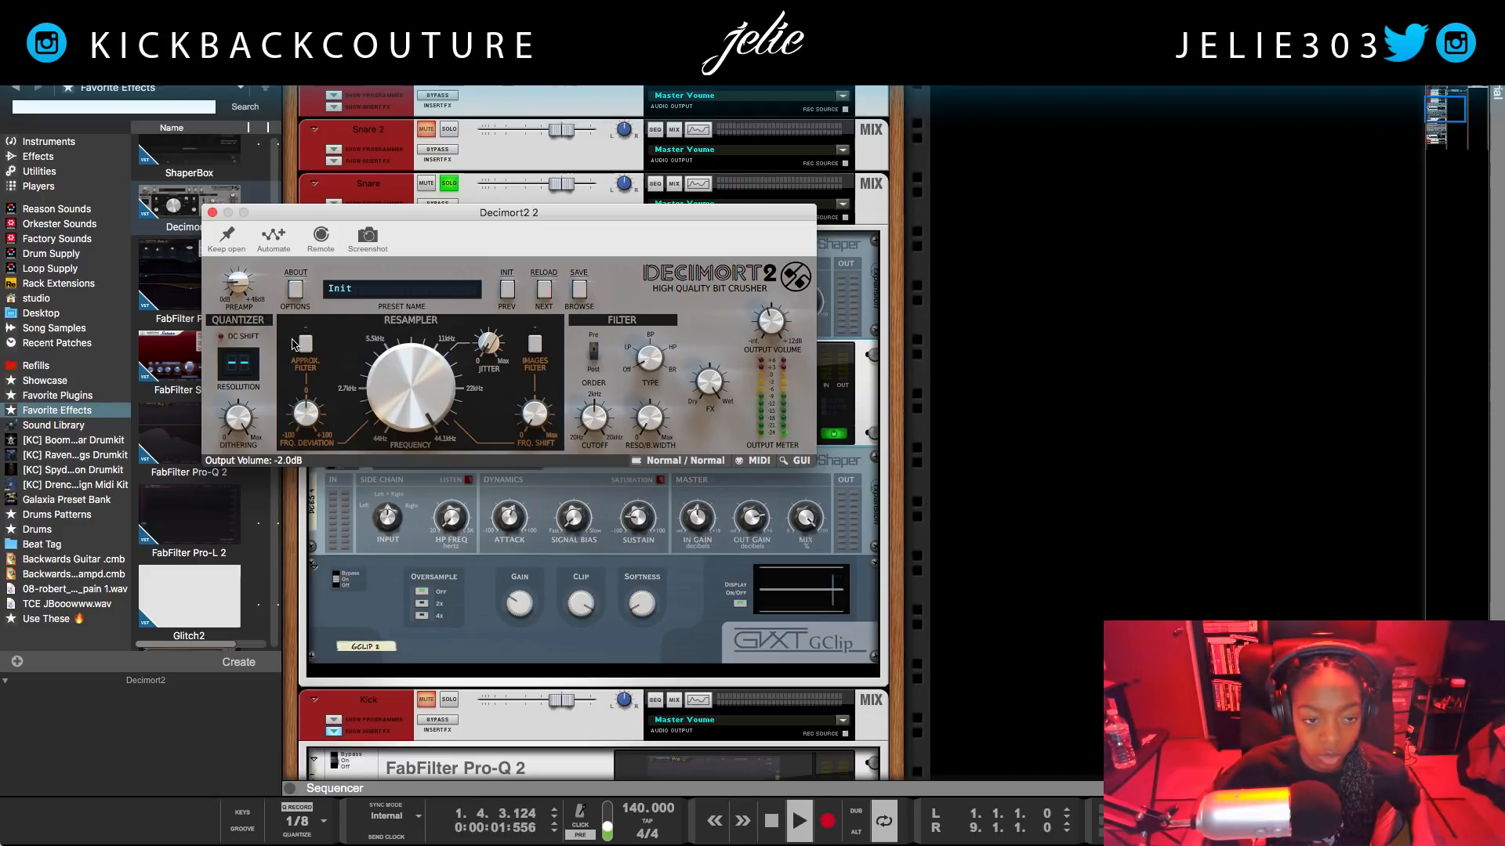
left_click_drag(706, 227, 895, 227)
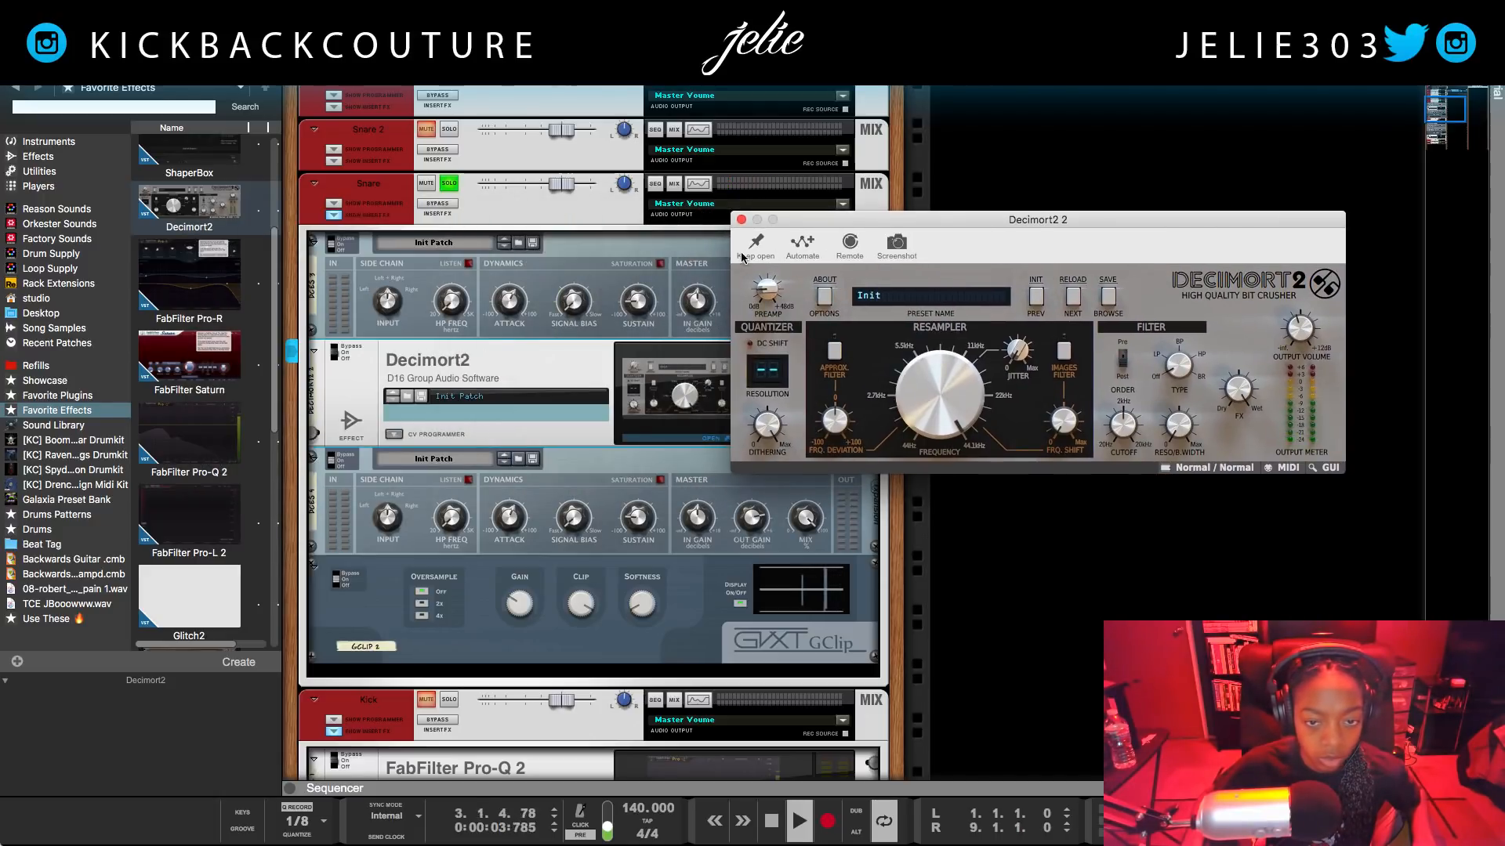
left_click(755, 248)
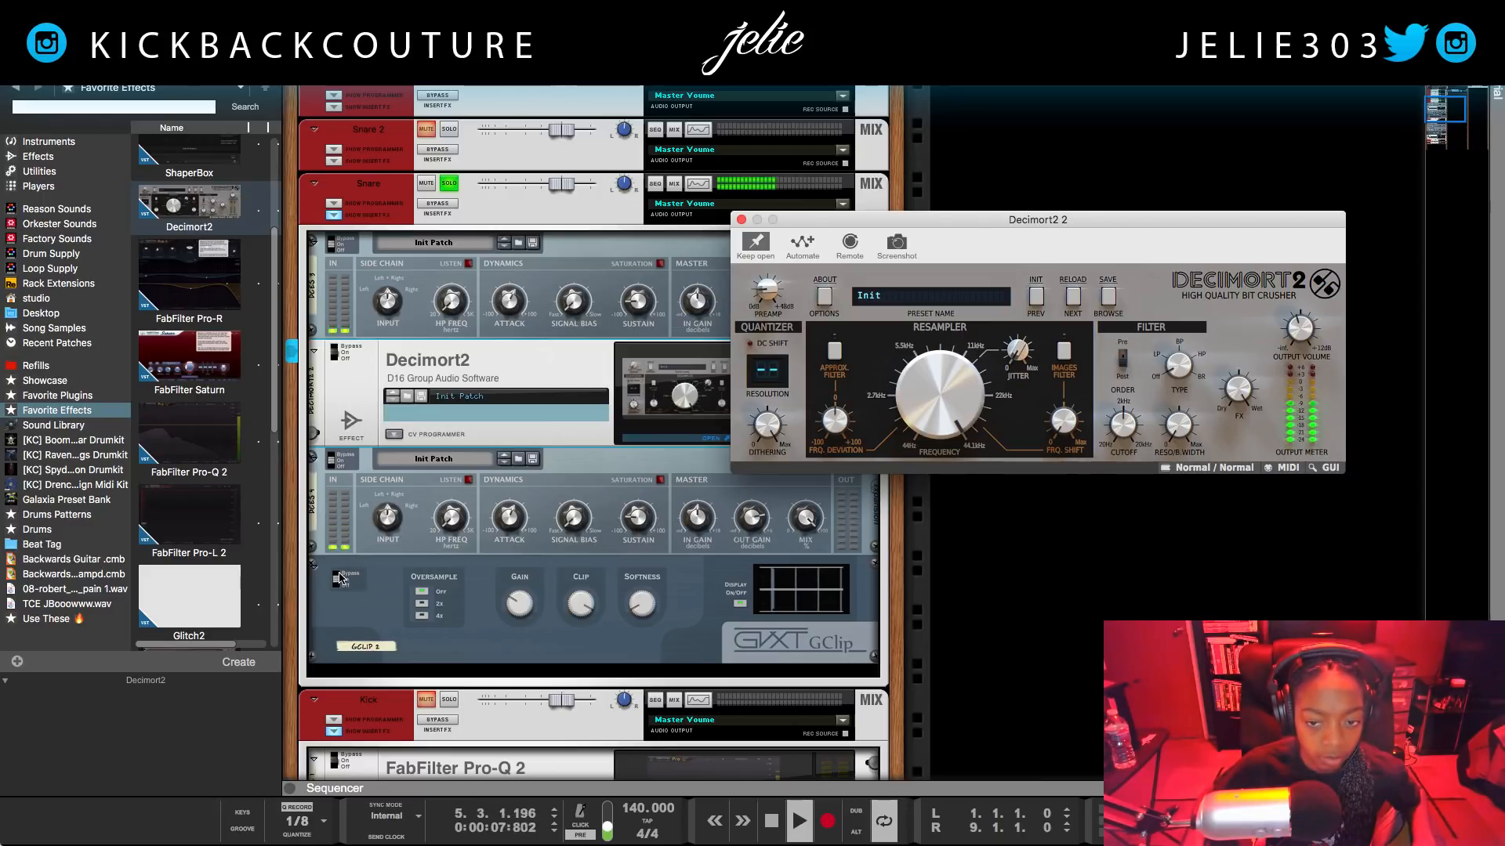
- Adjust the Attack on both Snare EnvShapers and toggle the second one's bypass during playback, then stop
left_click(513, 532)
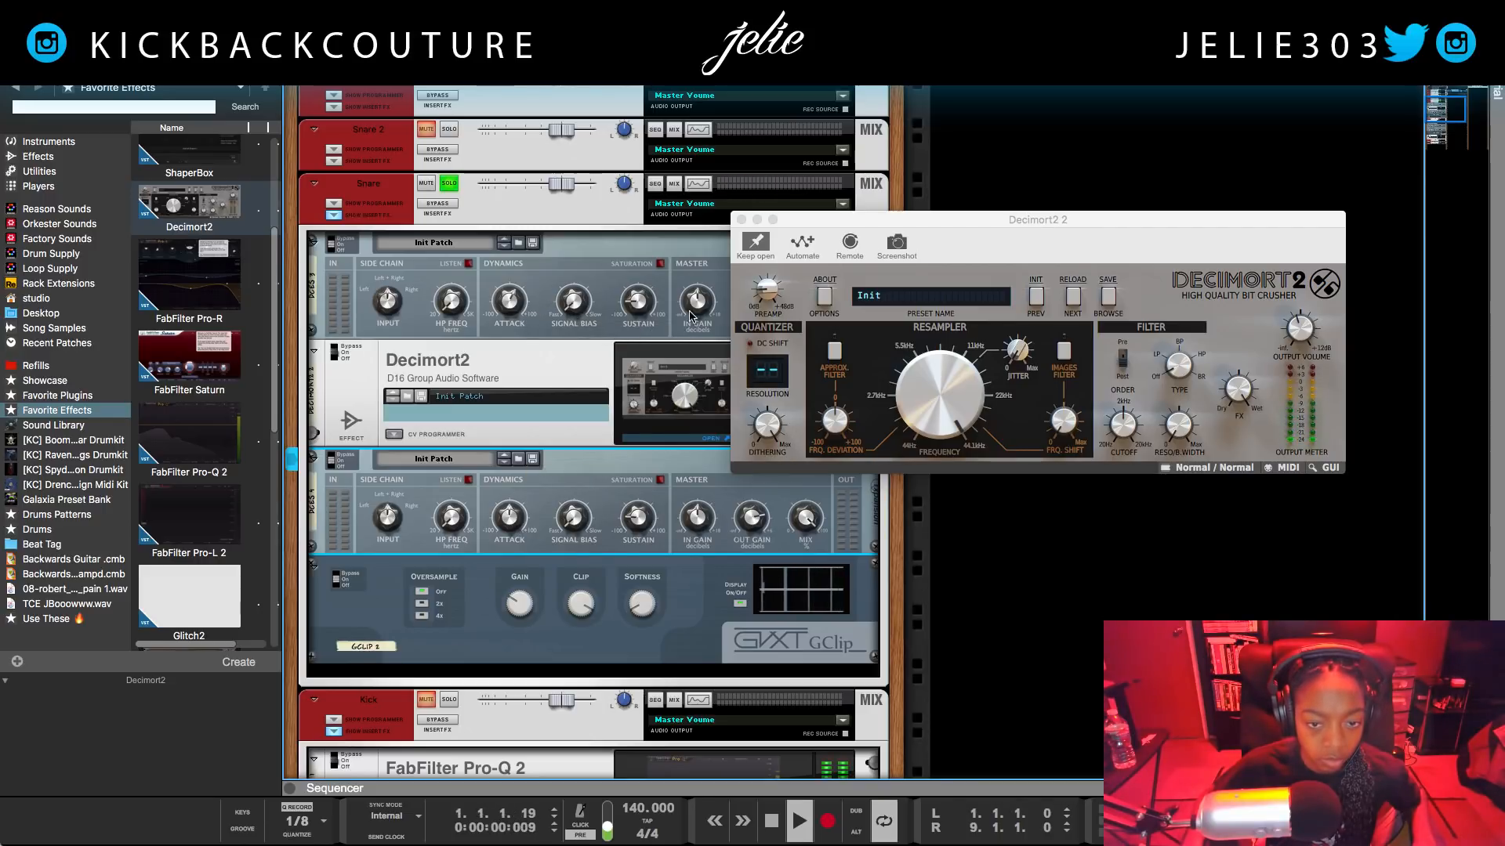
left_click(509, 306)
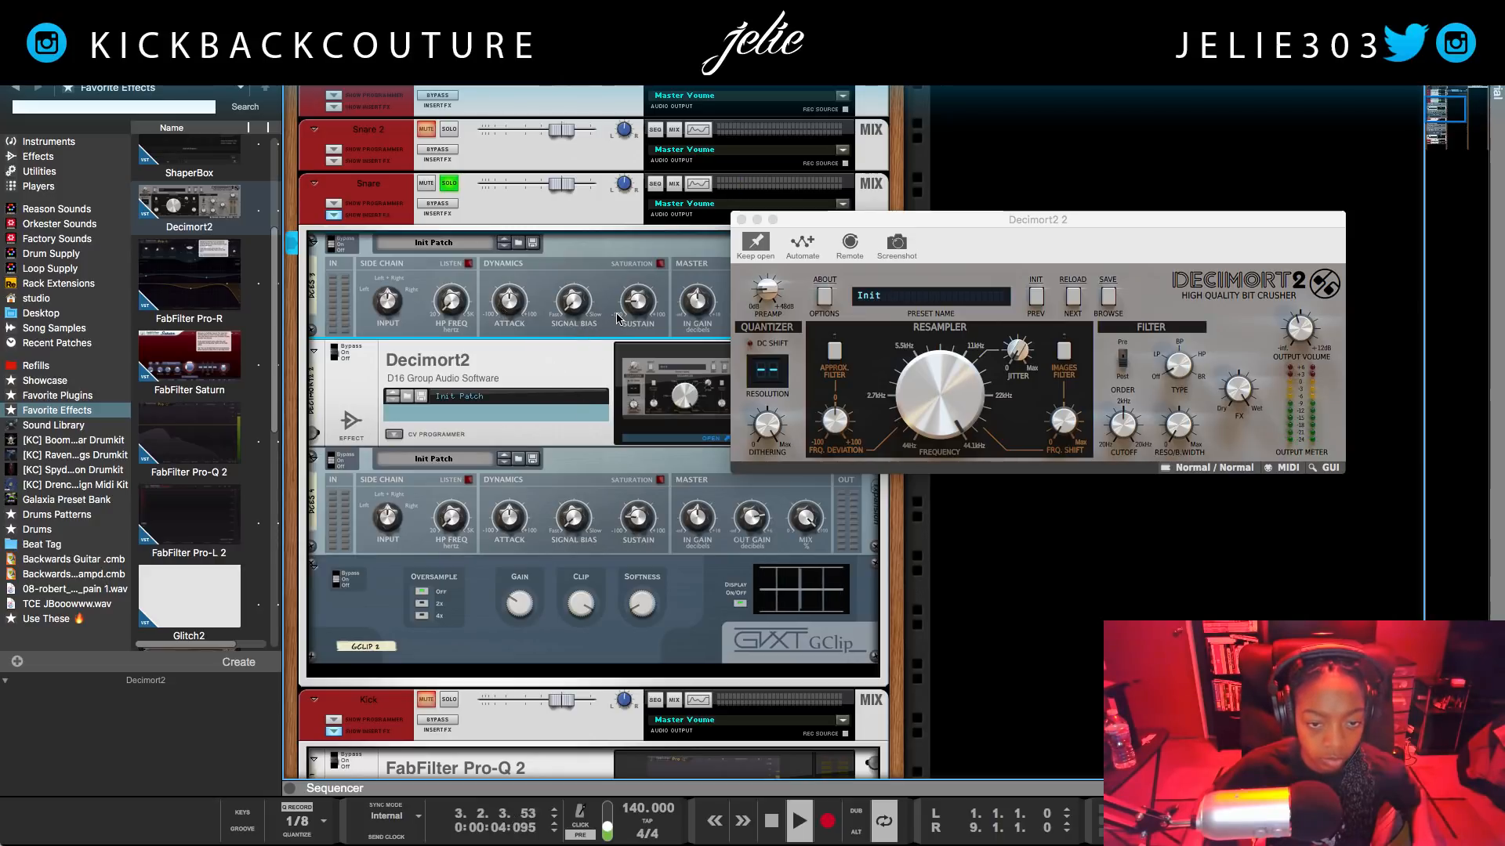
left_click(333, 461)
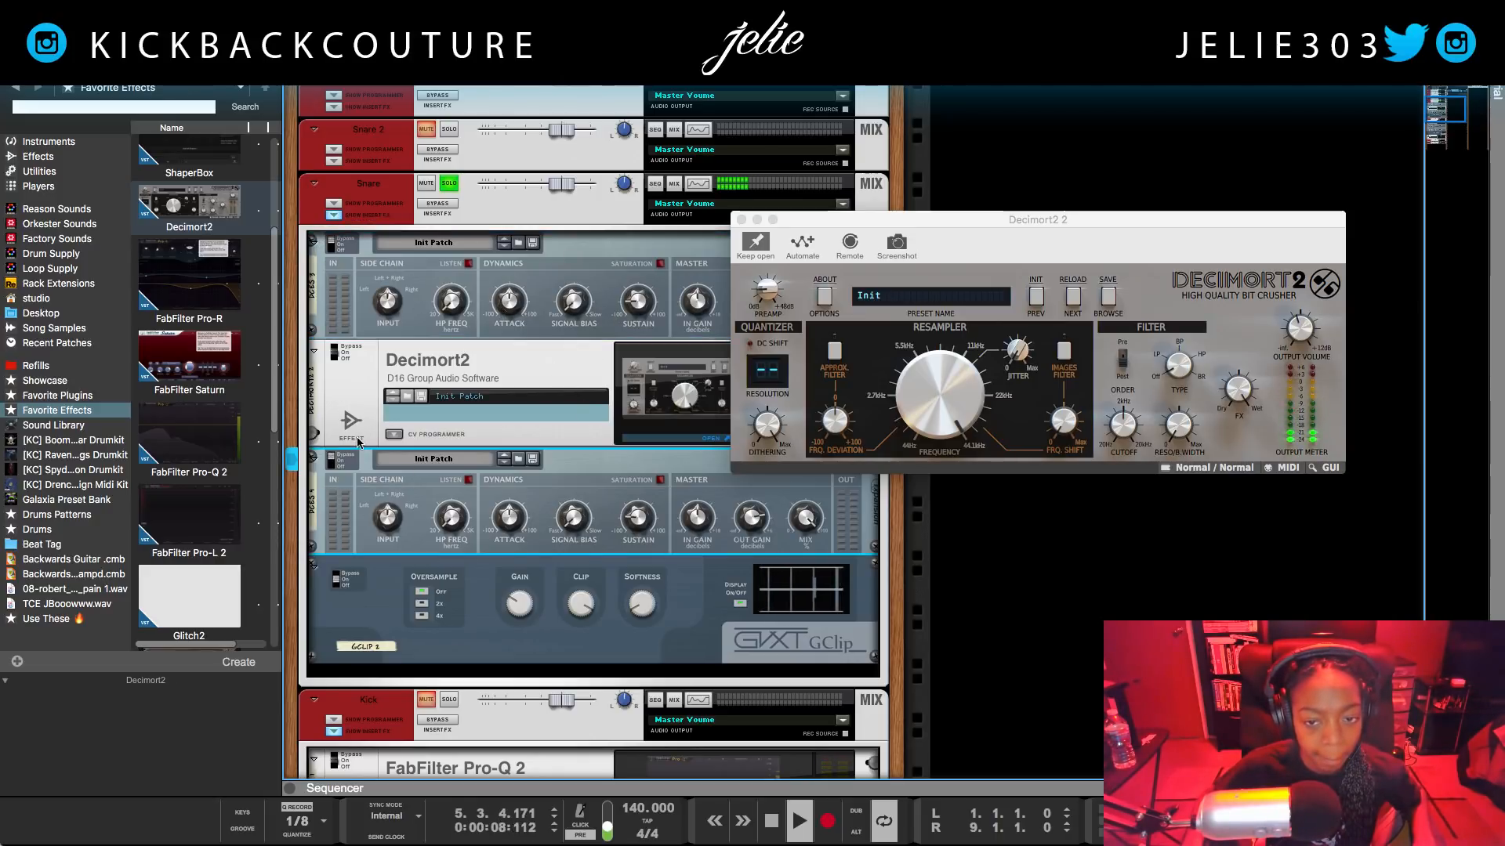
key("space")
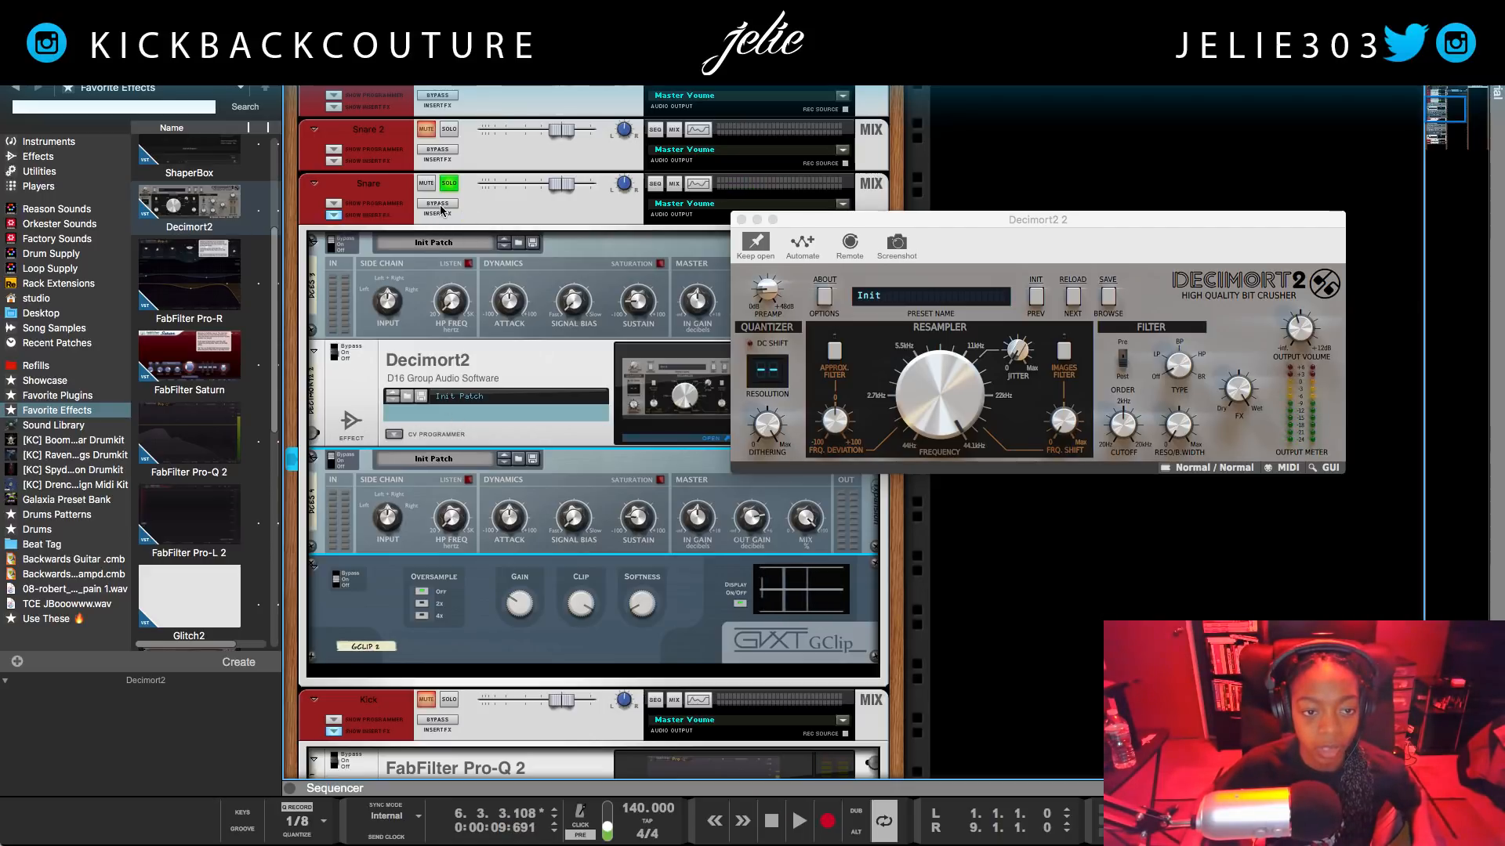
- Compare the snare's sound from the start with its insert effects bypassed and active again
left_click(438, 204)
key("Home")
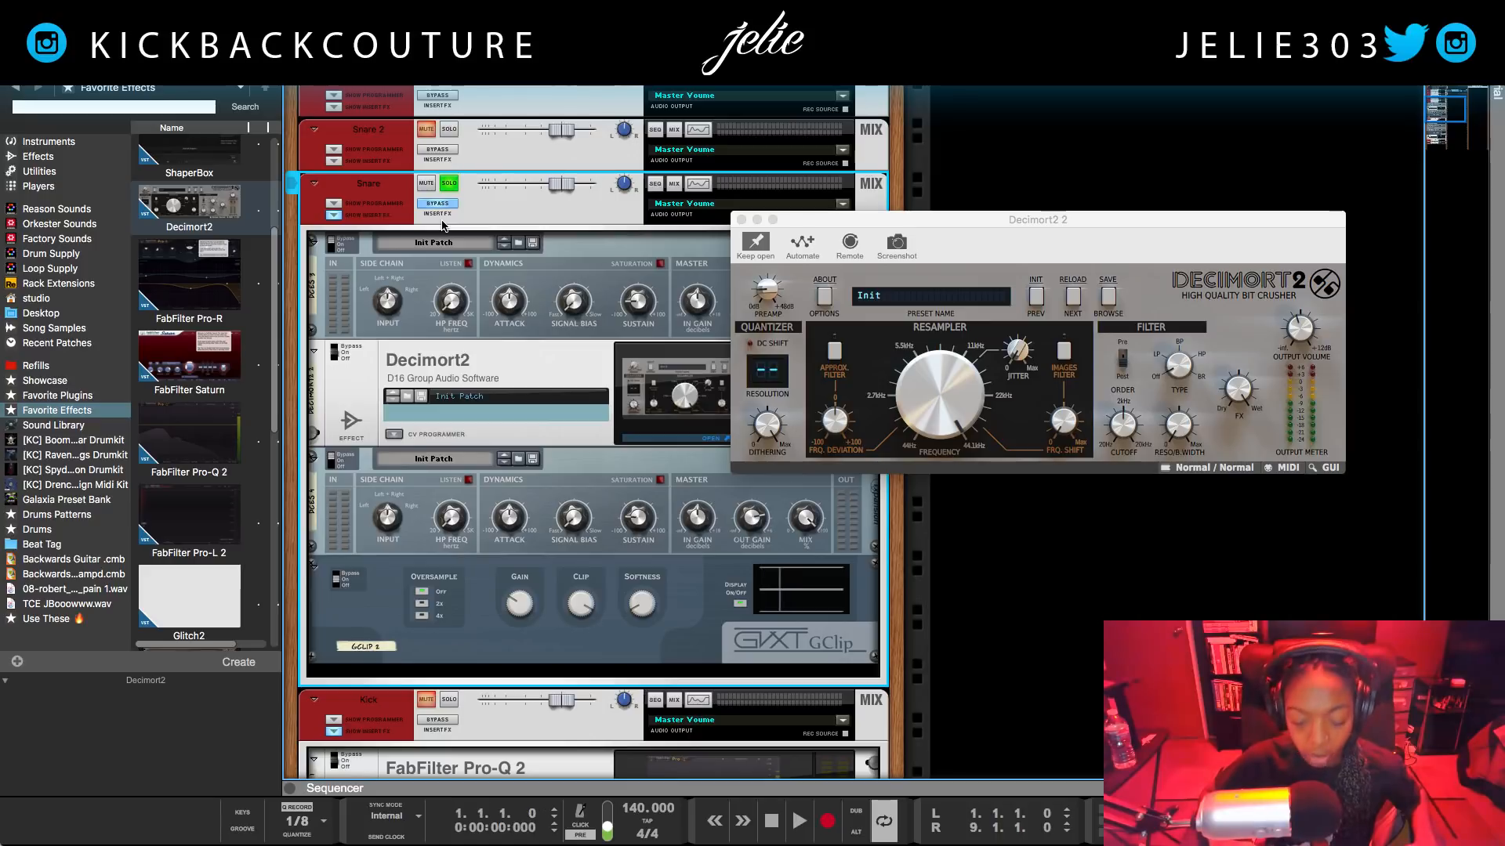
key("space")
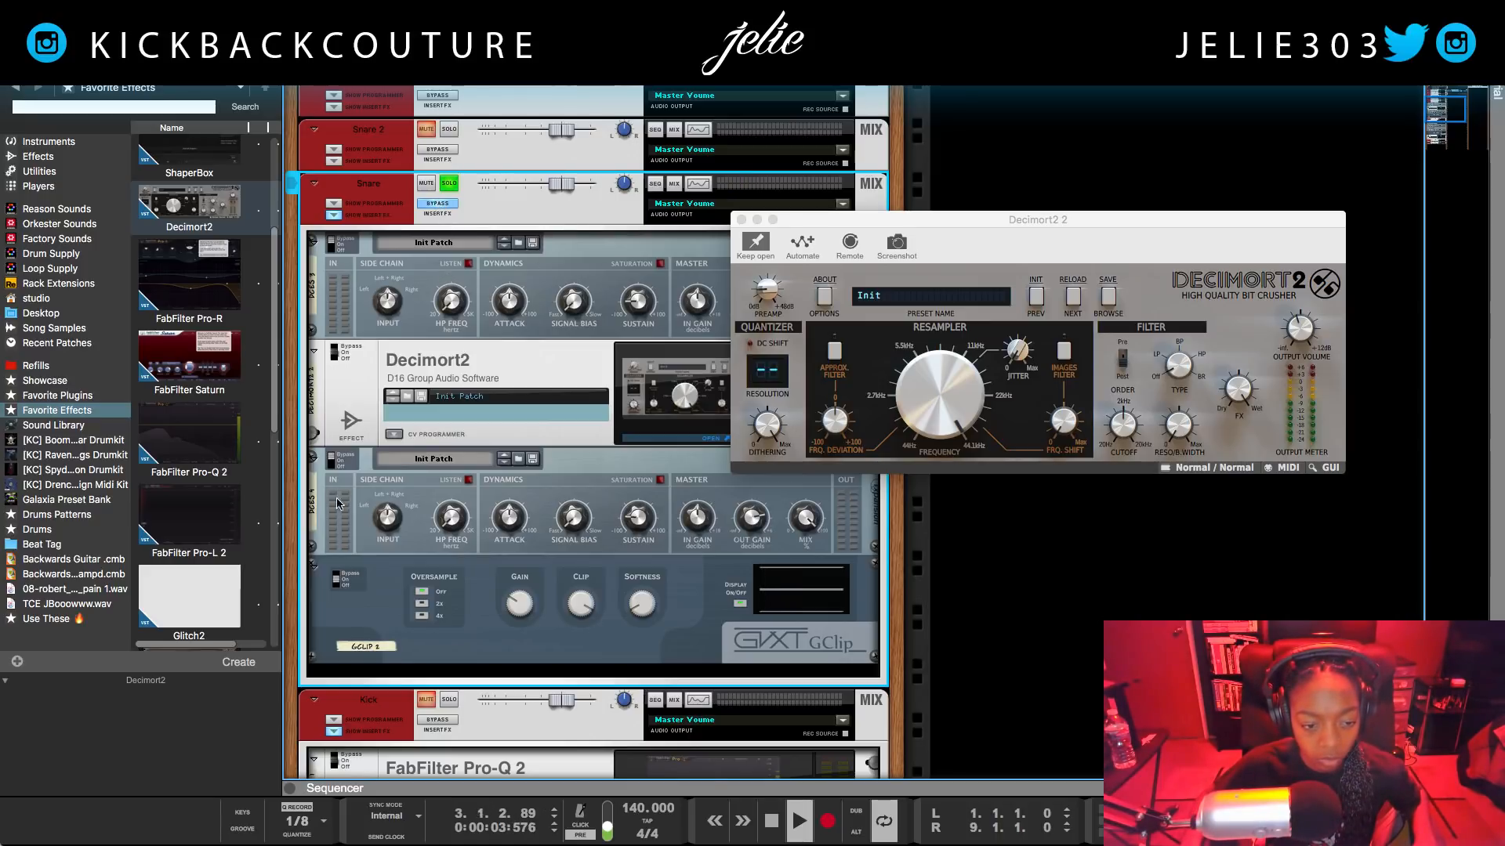
left_click(357, 584)
left_click(436, 204)
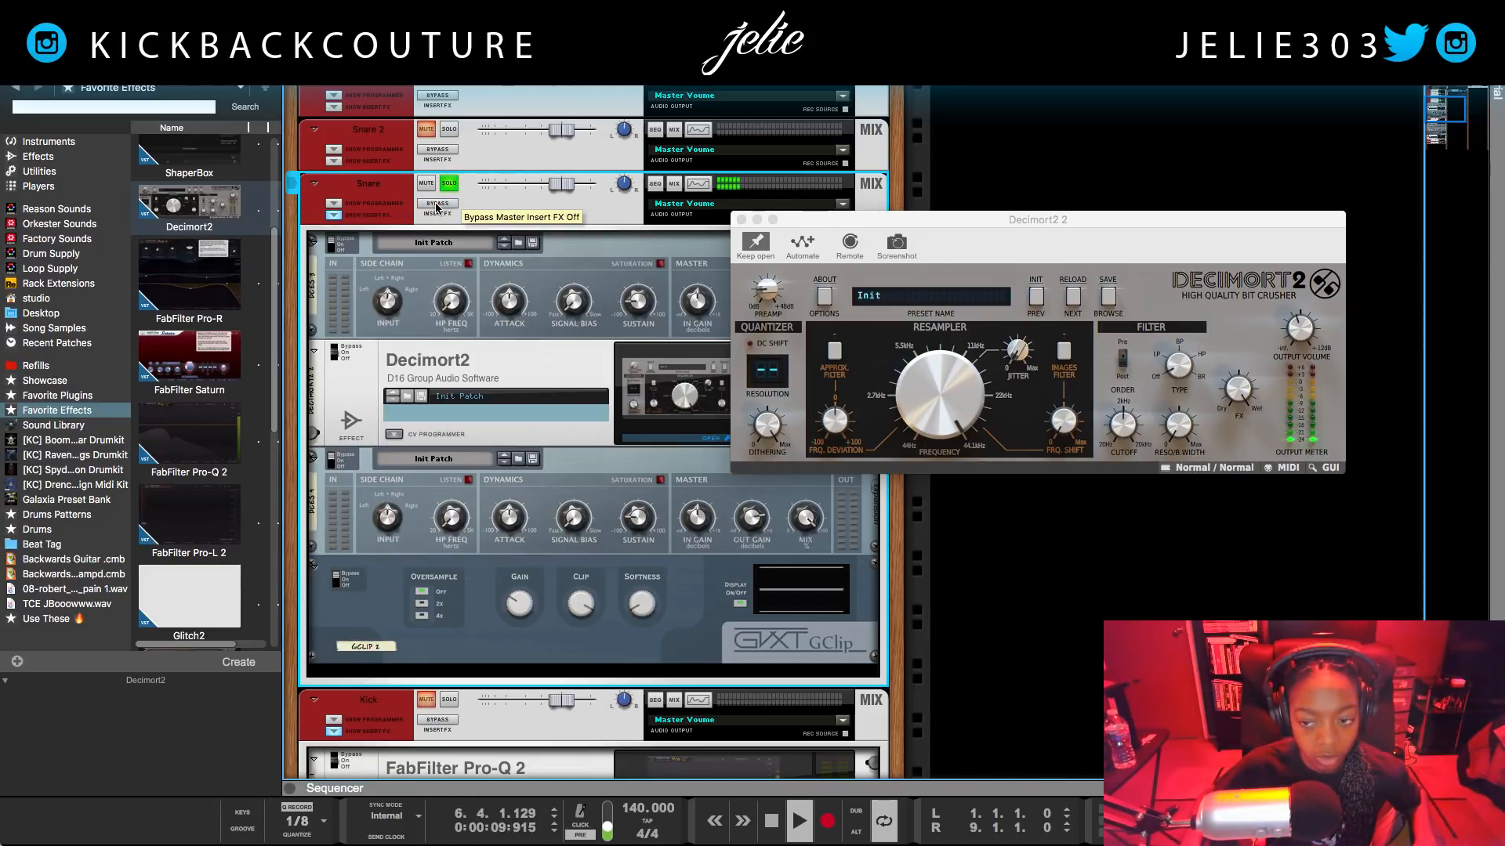
key("space")
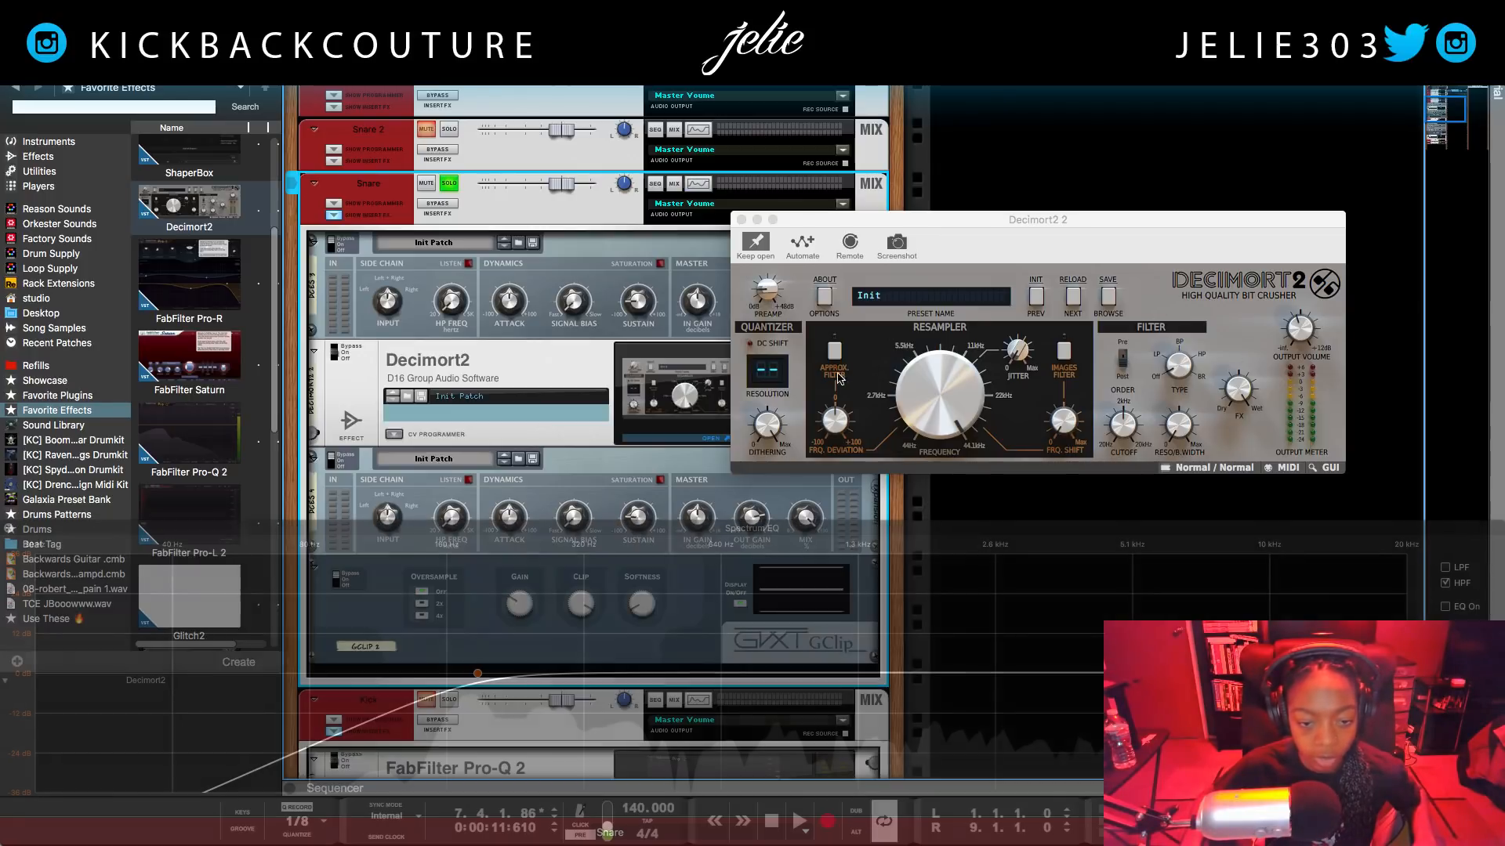
- Toggle the bypass switches of both EnvShapers and Decimort2 in the Snare's inserts, then play the snare
left_click(337, 257)
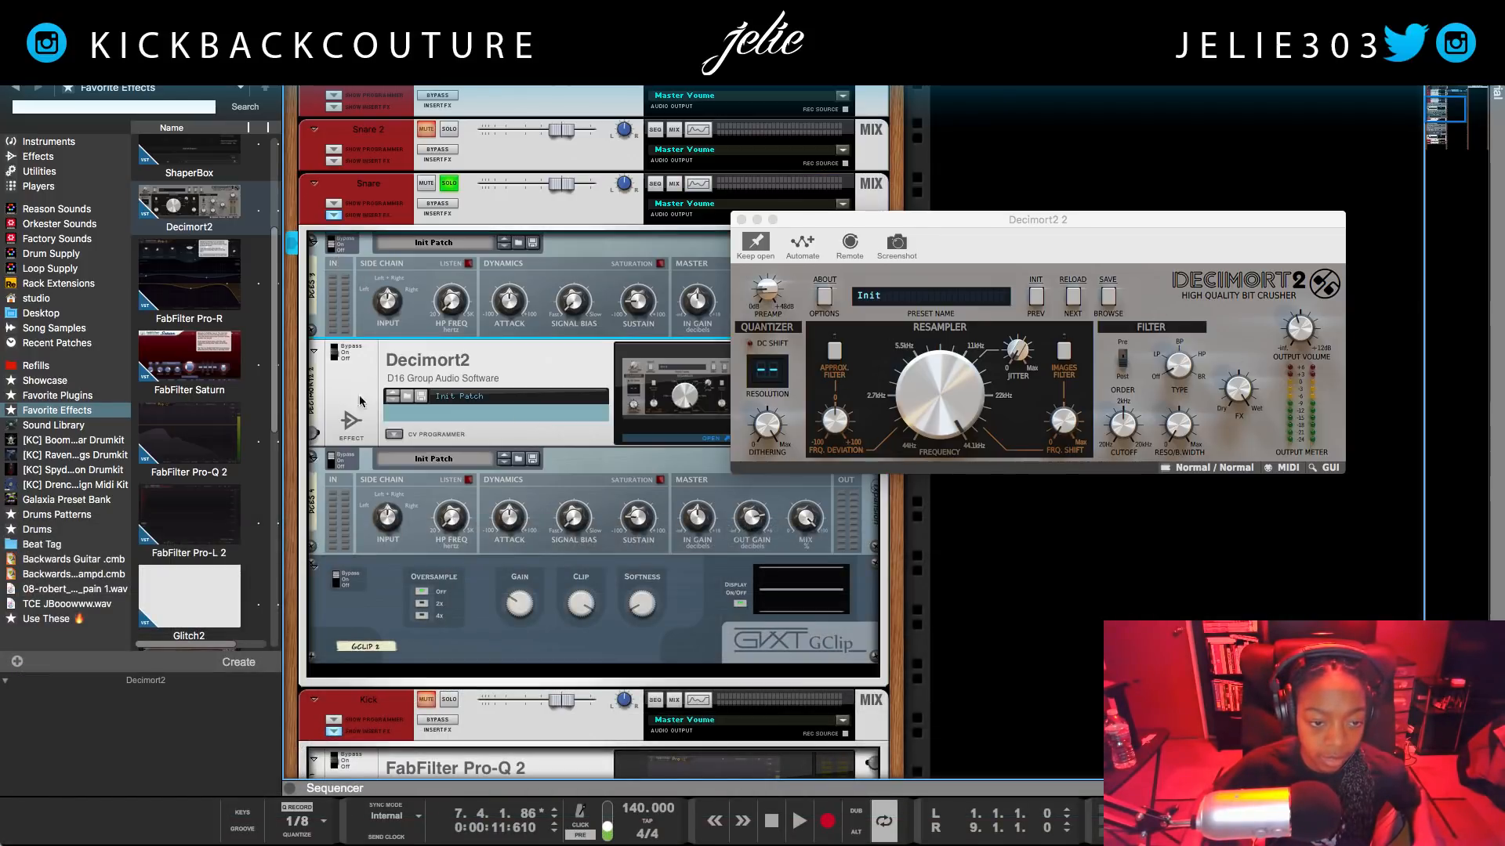
left_click(345, 473)
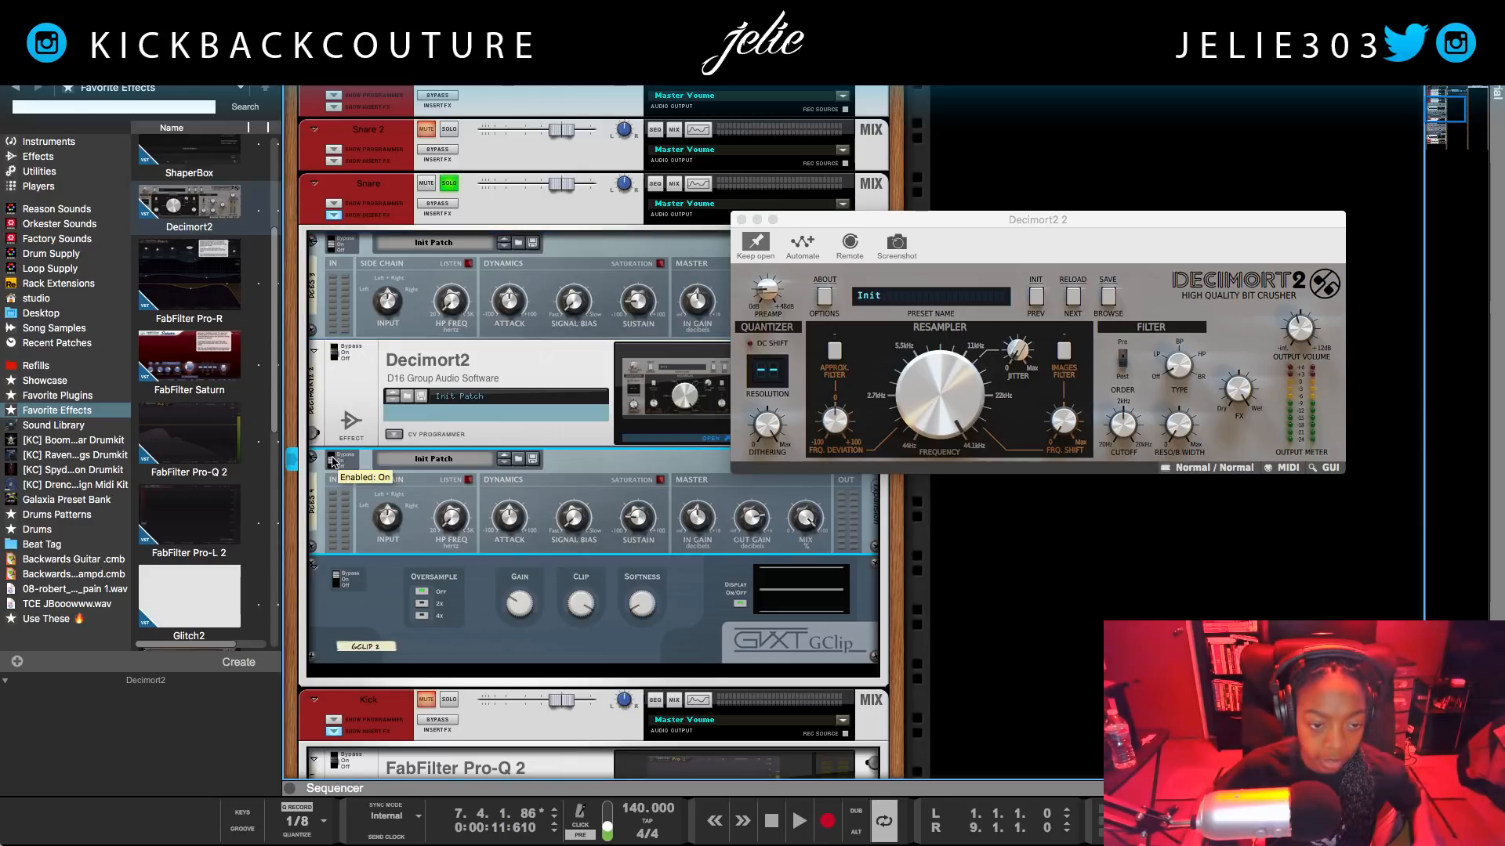
left_click(335, 356)
key("space")
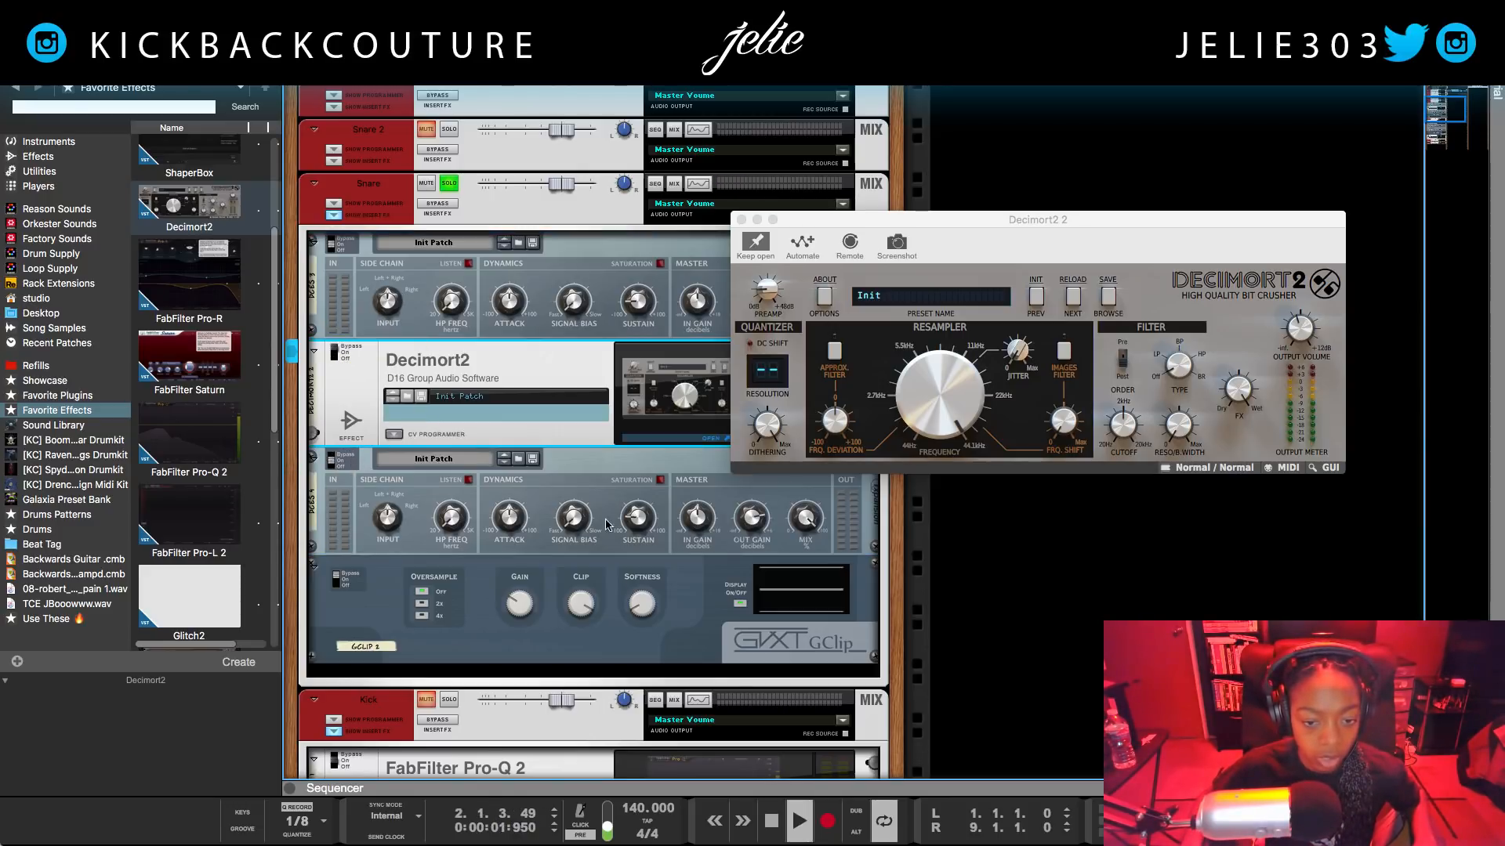
- Adjust the first EnvShaper's Attack and set the Sustain to -25% on the first and -38% on the second
left_click(508, 299)
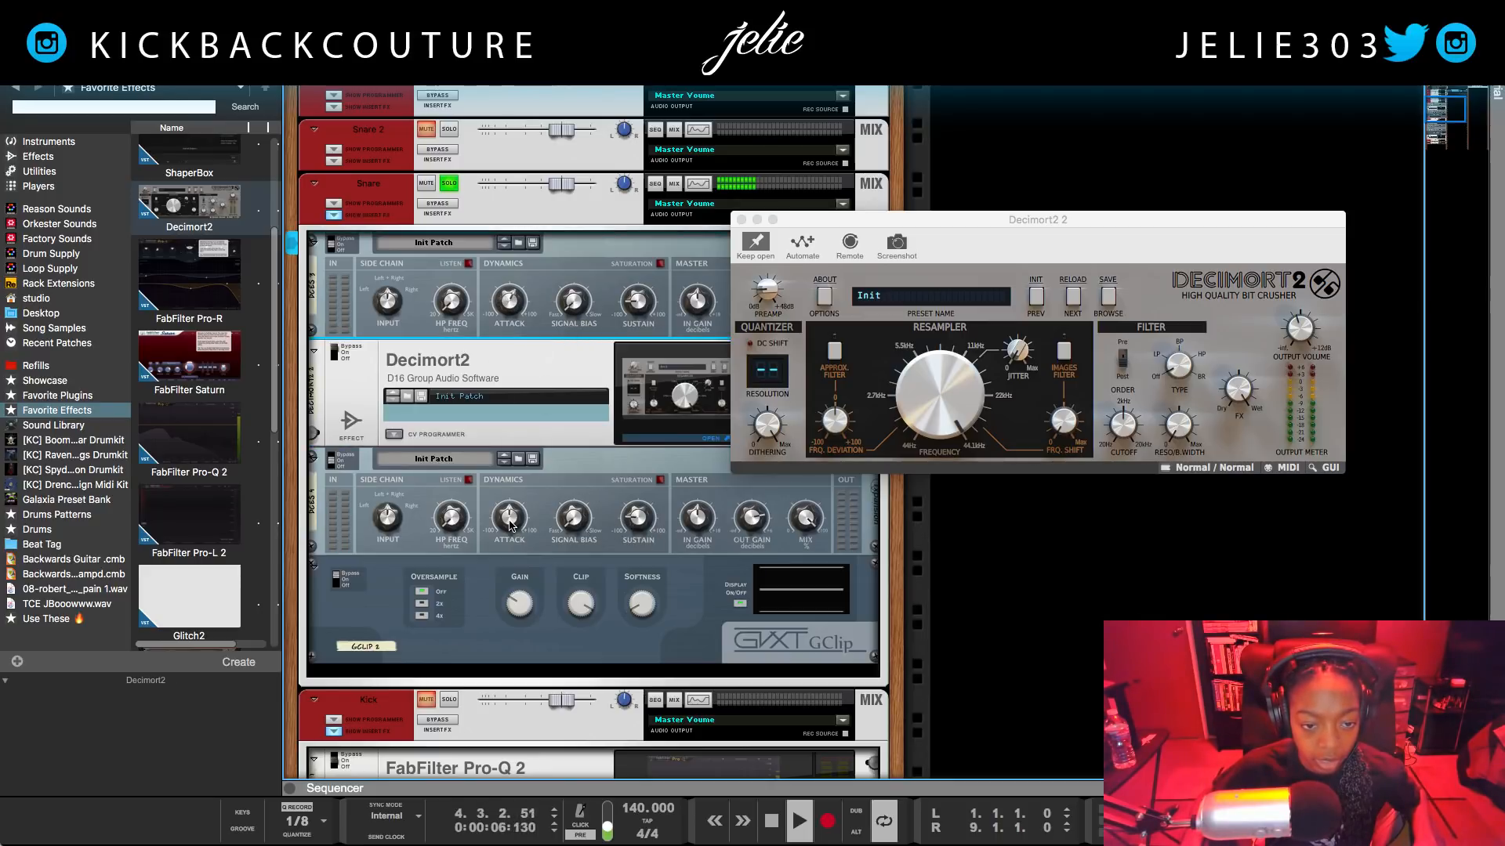
left_click_drag(635, 302, 645, 288)
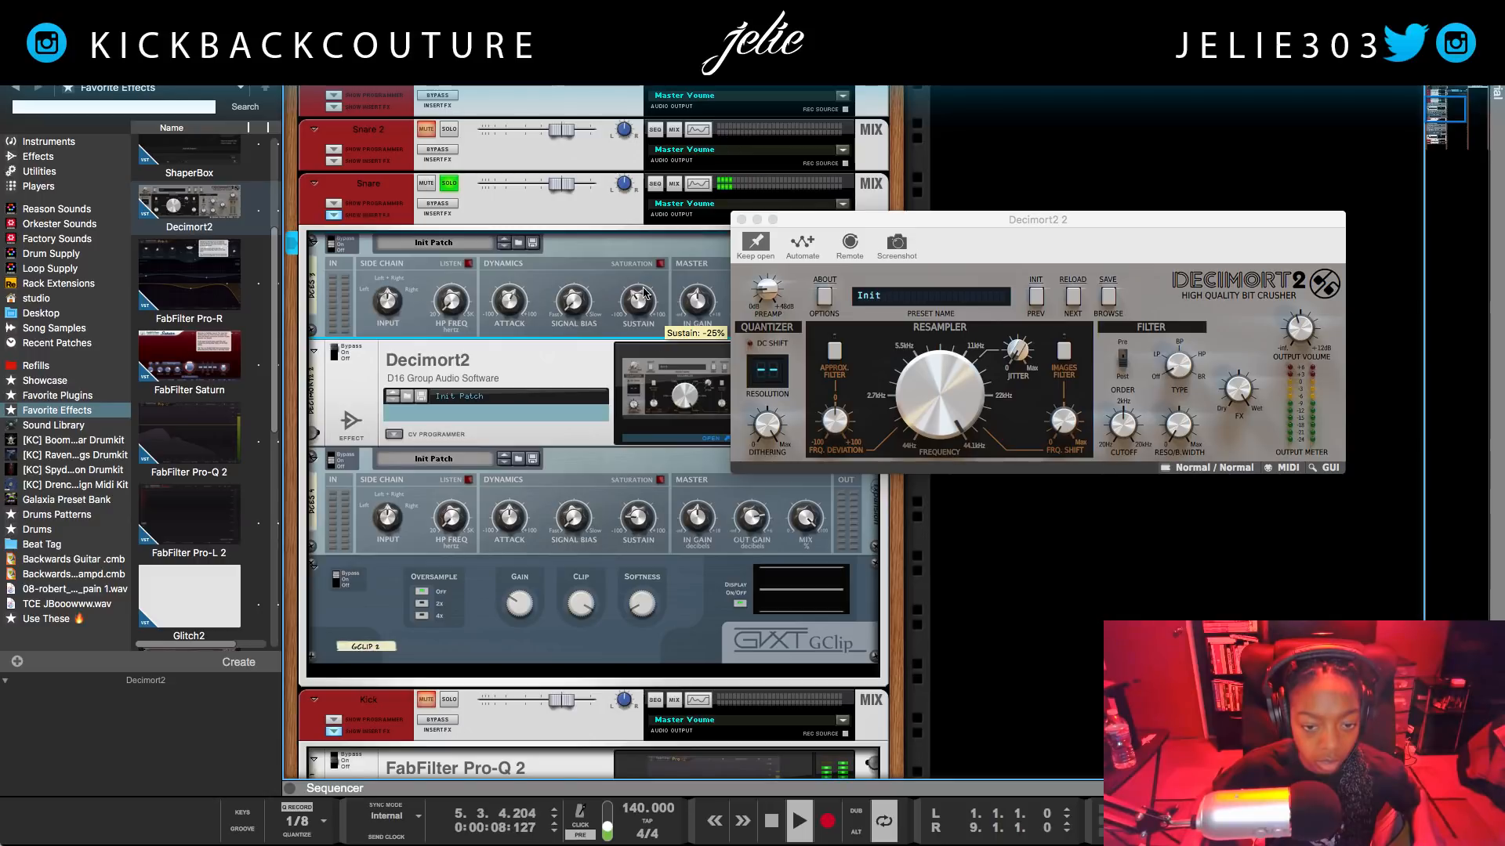
left_click_drag(638, 525, 641, 523)
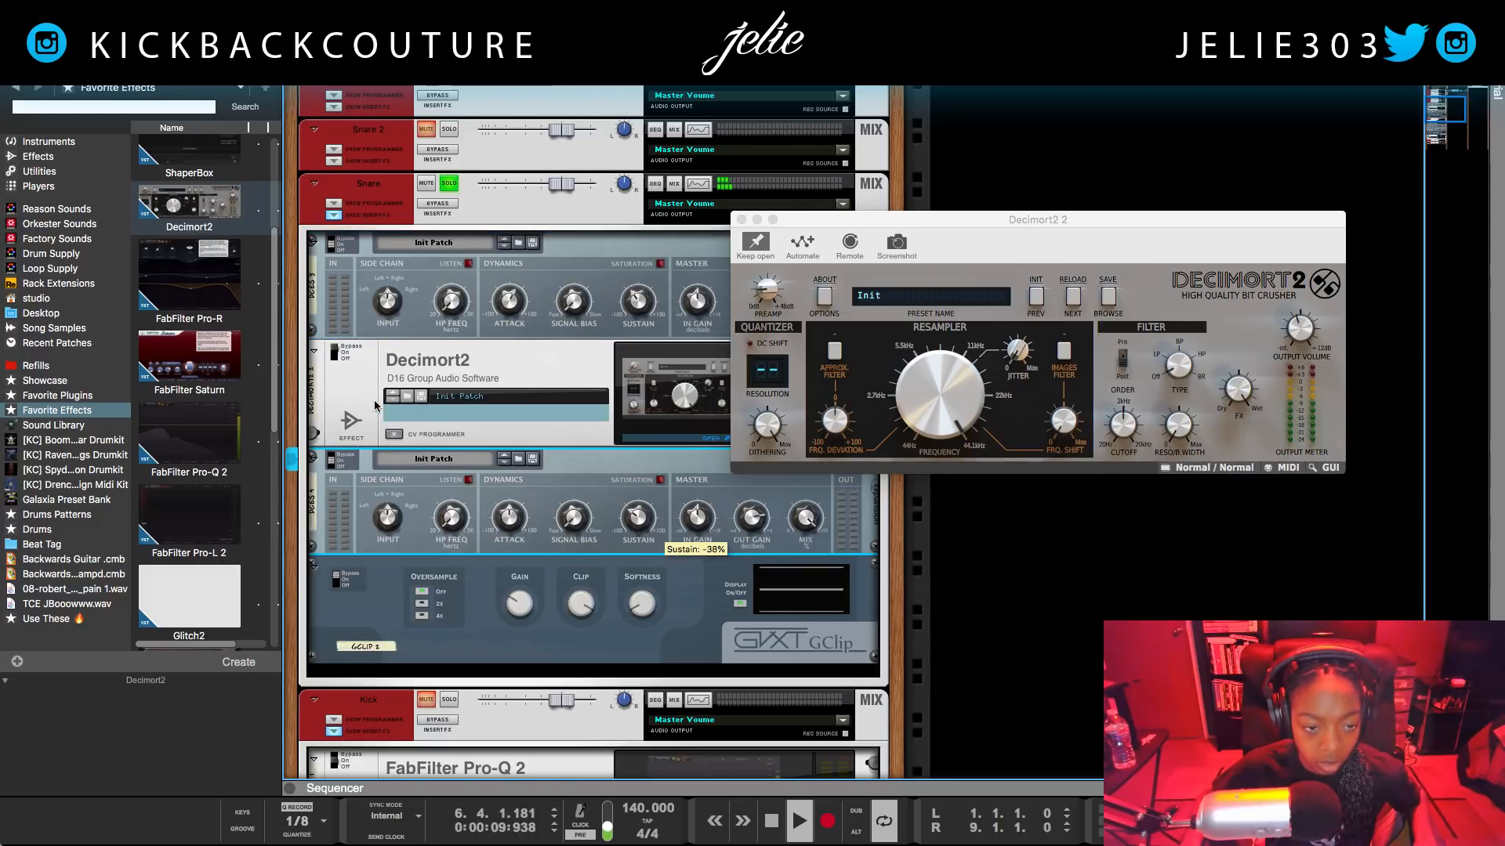
- Switch Decimort2 on after checking the GClip, and unsolo the Snare channel to hear it with the other drums
left_click(339, 582)
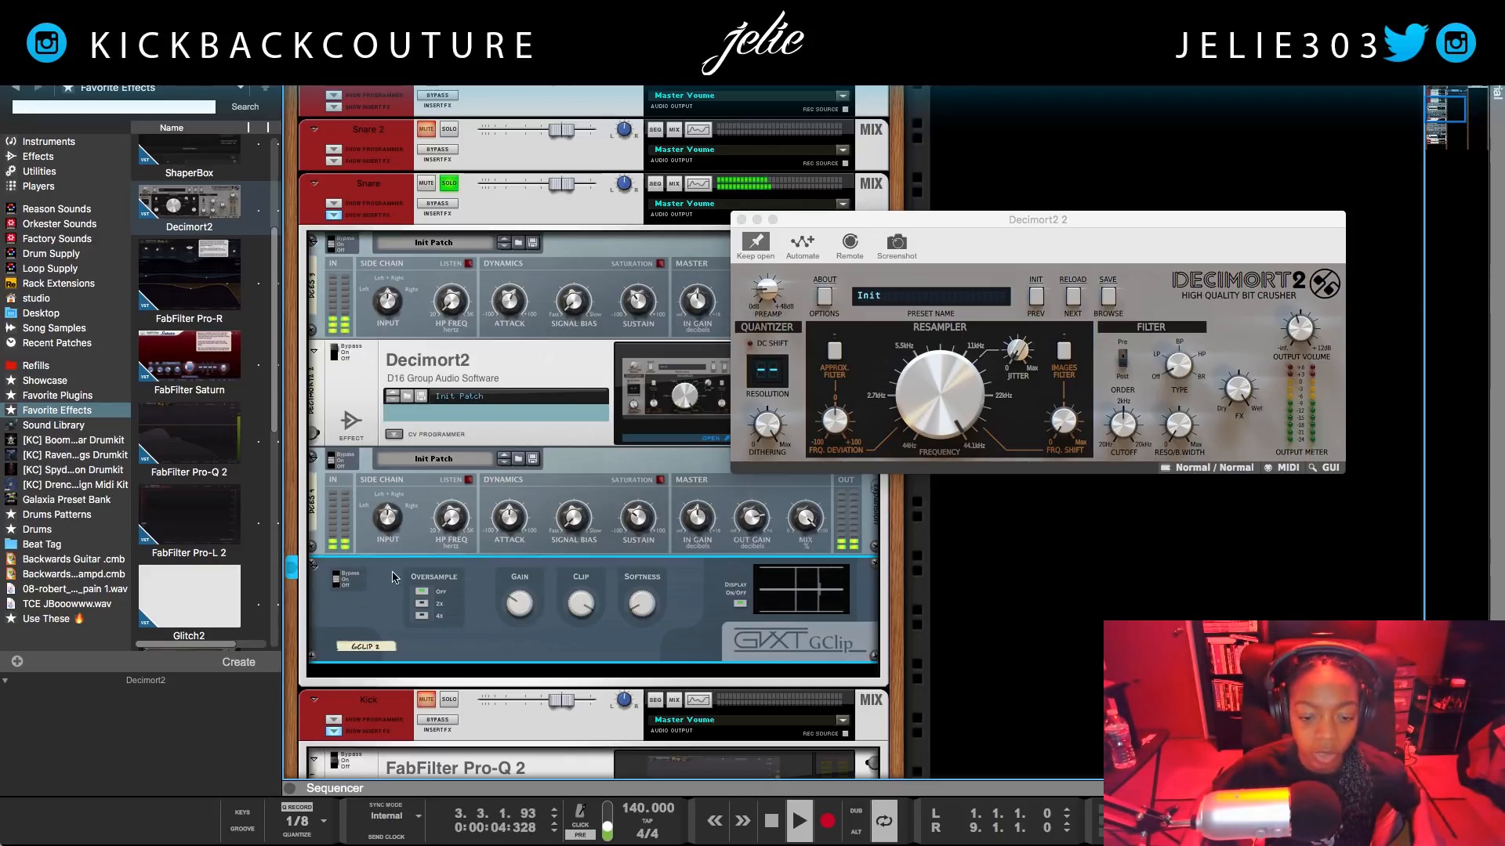
left_click(344, 350)
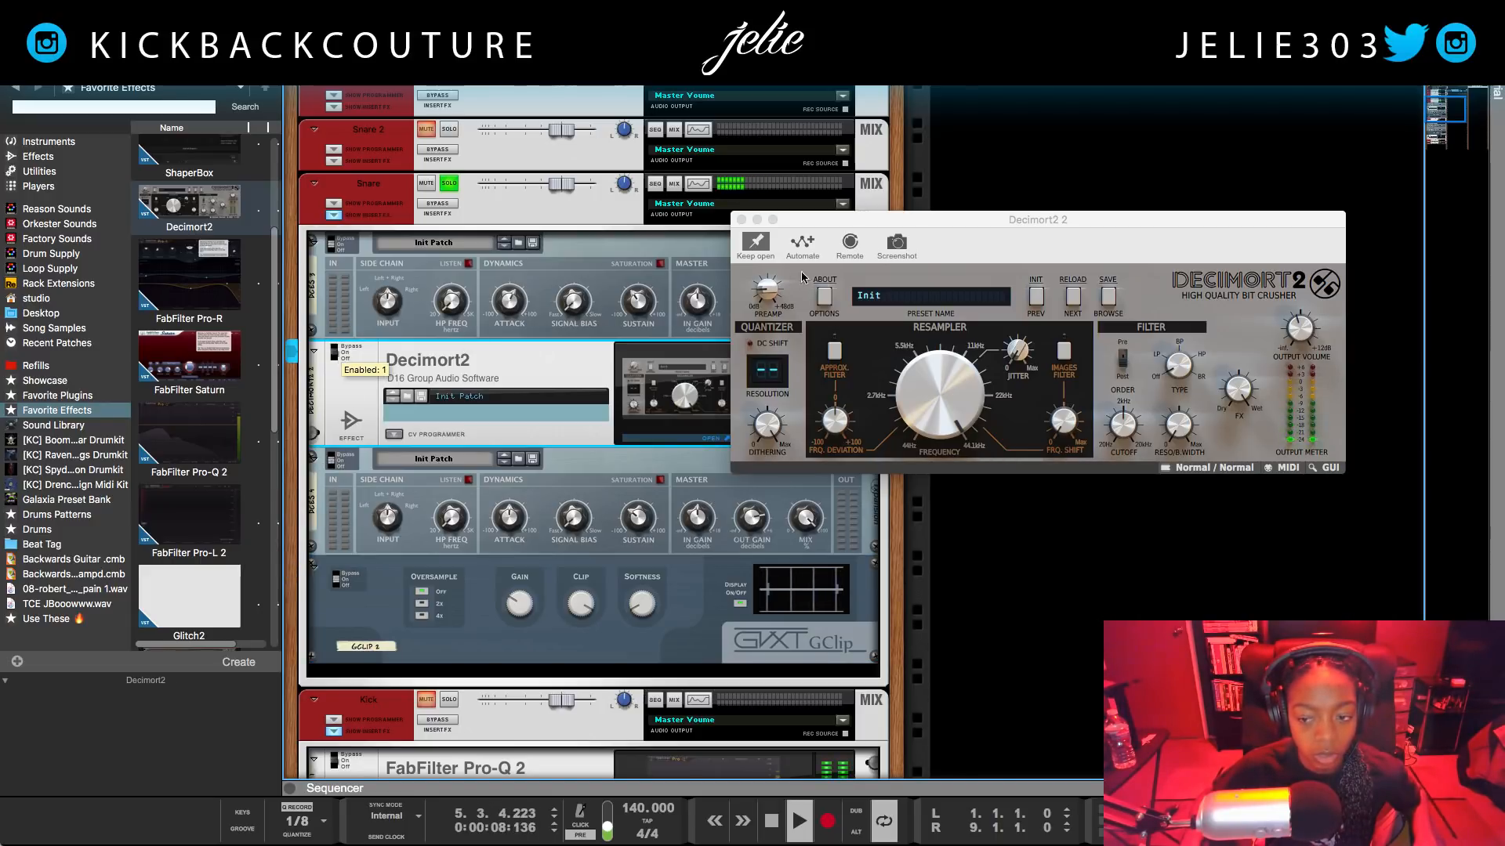
left_click(447, 185)
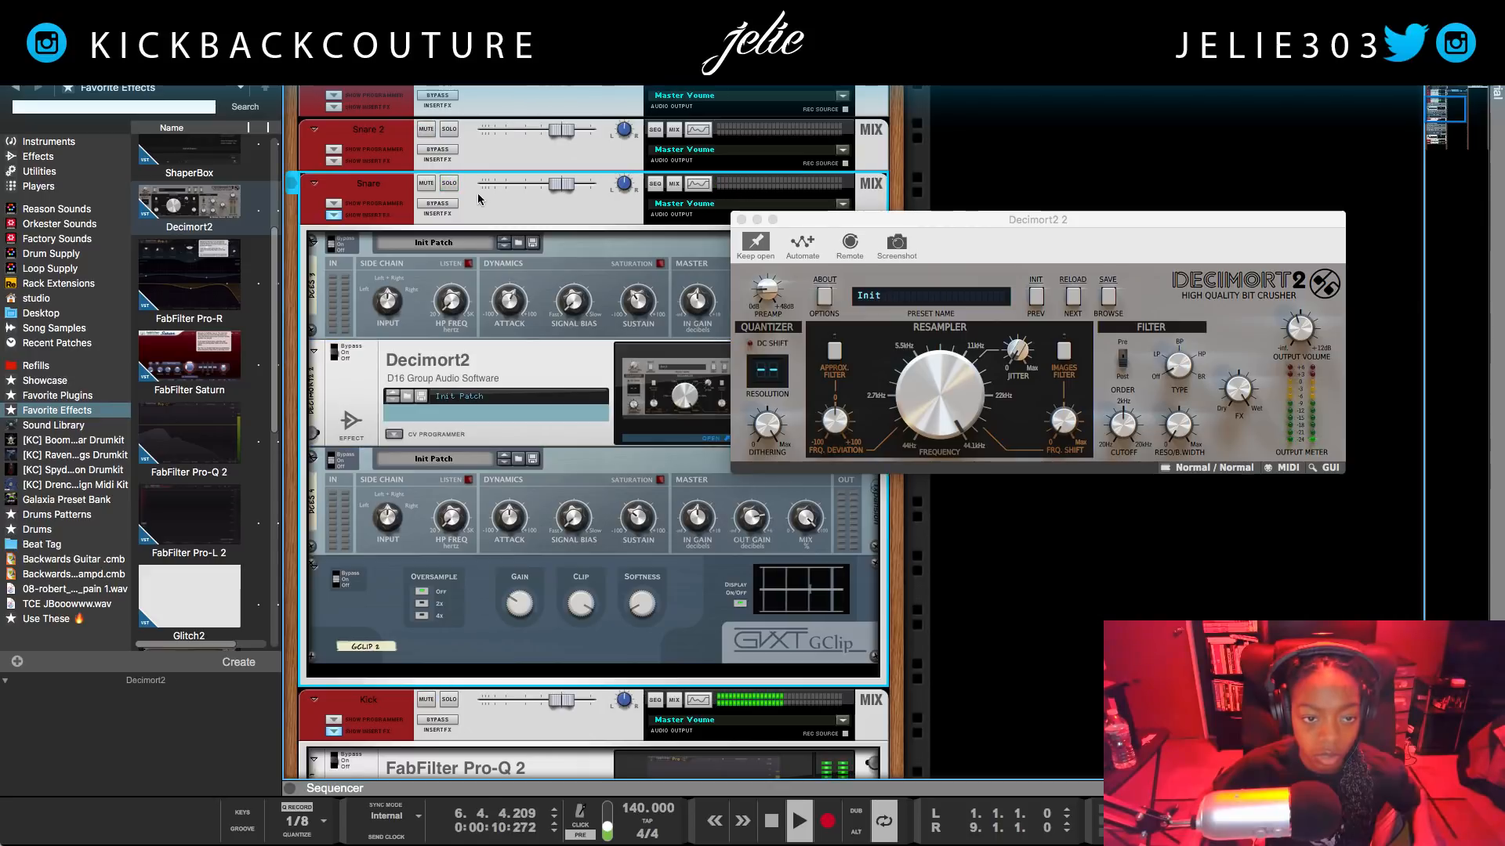
- Close the Decimort2 editor and slightly lower the volume of the snare pad in Umpf Retro Beats
left_click(756, 221)
scroll(503, 304, "up", 5)
scroll(502, 305, "up", 4)
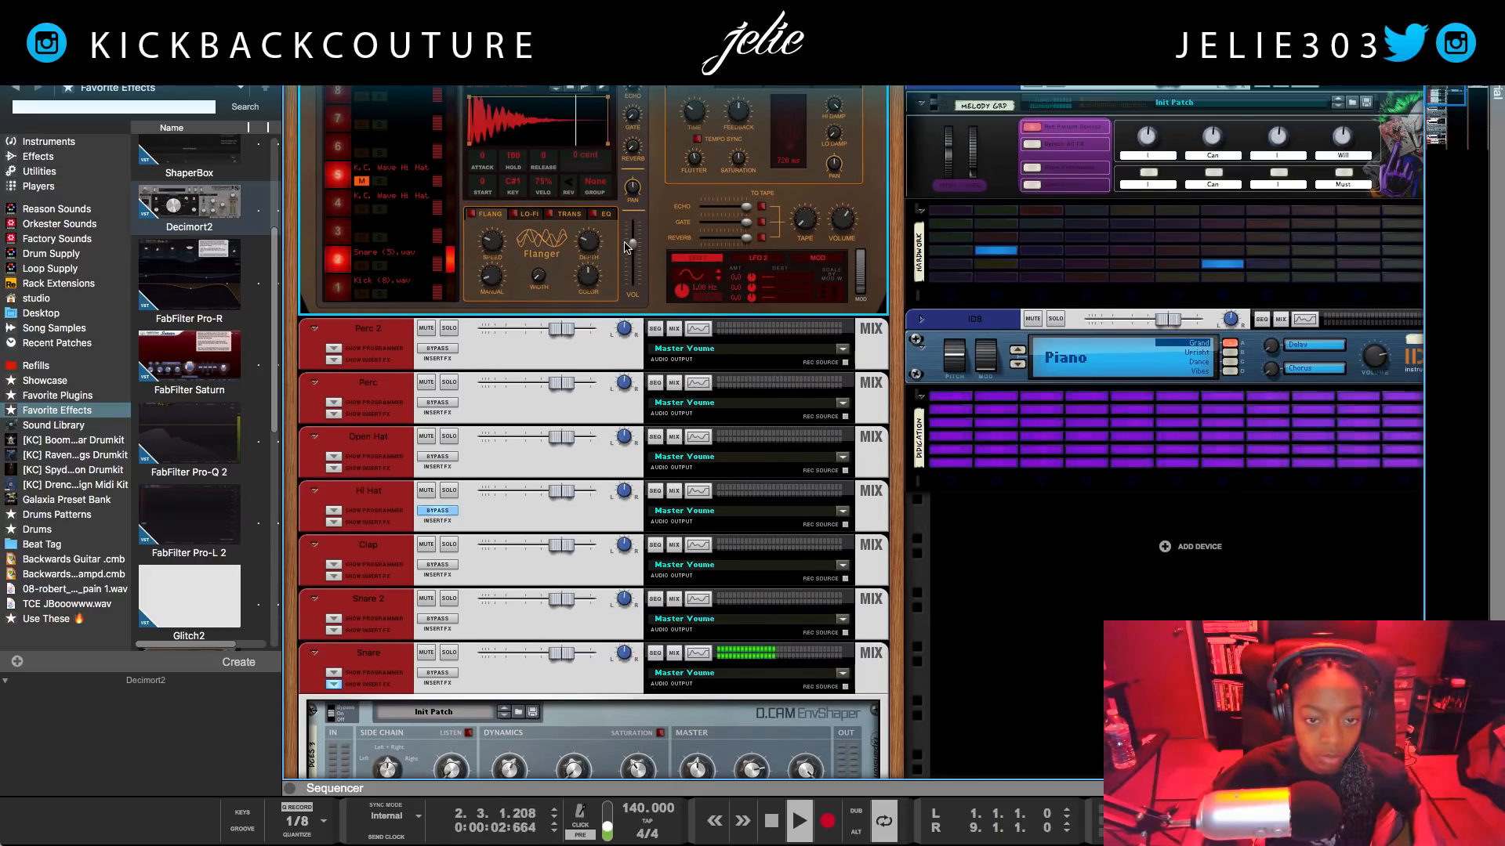
left_click_drag(636, 255, 637, 257)
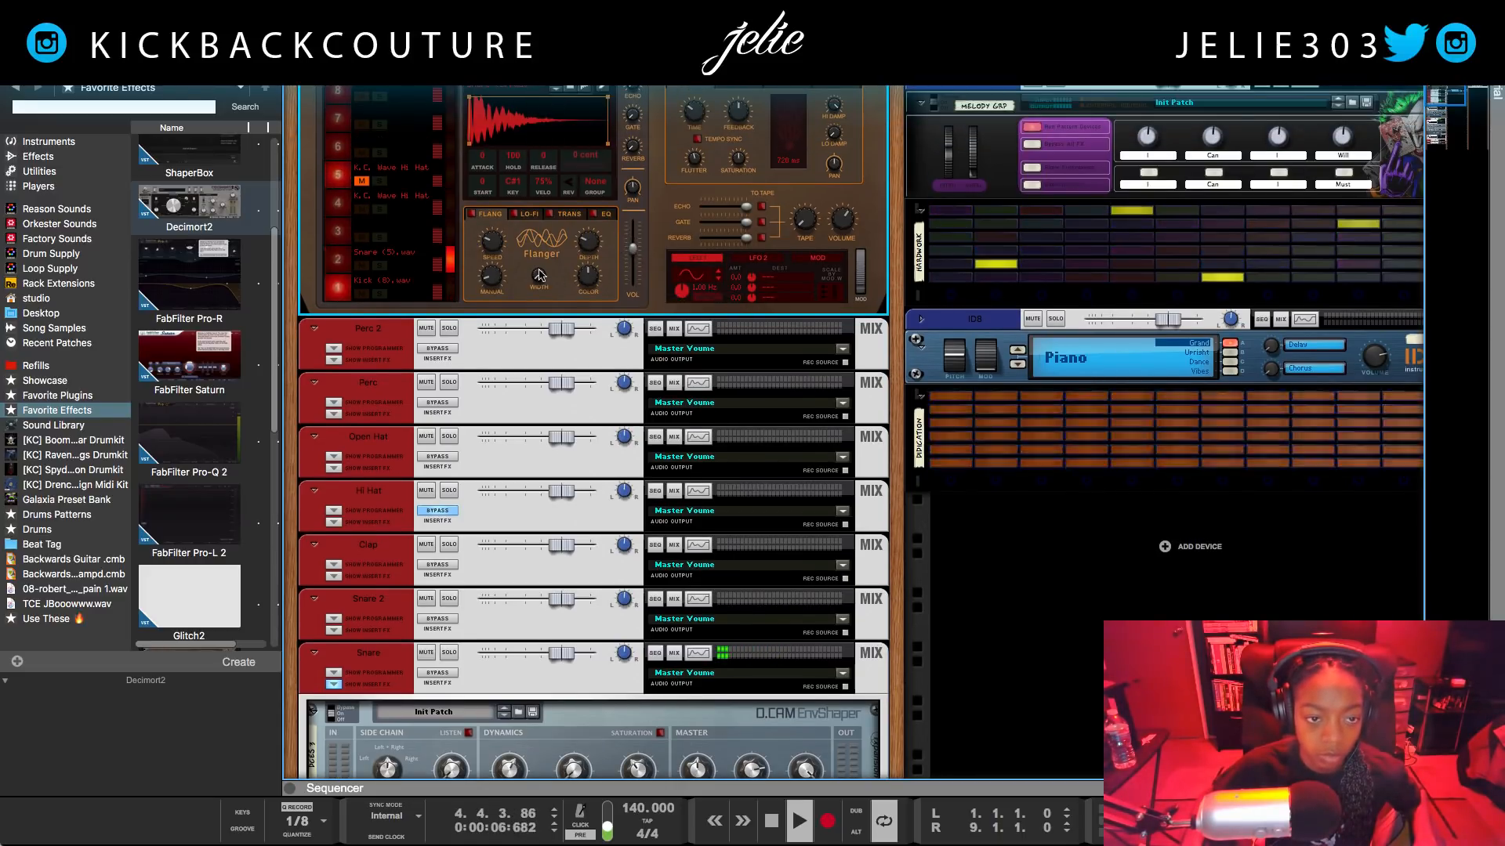
scroll(362, 255, "up", 1)
scroll(362, 255, "up", 1)
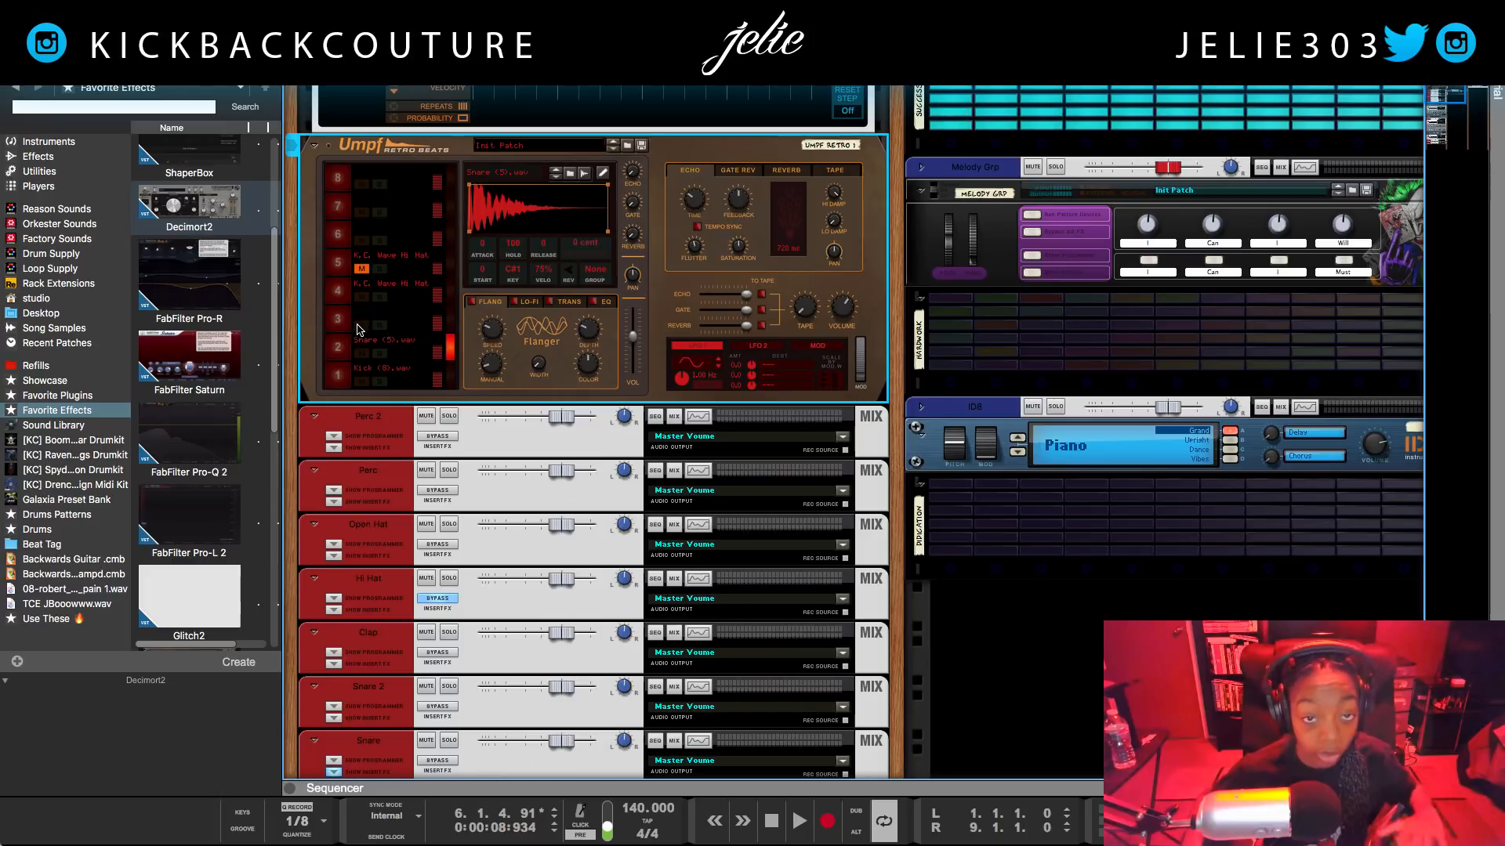
scroll(357, 348, "up", 1)
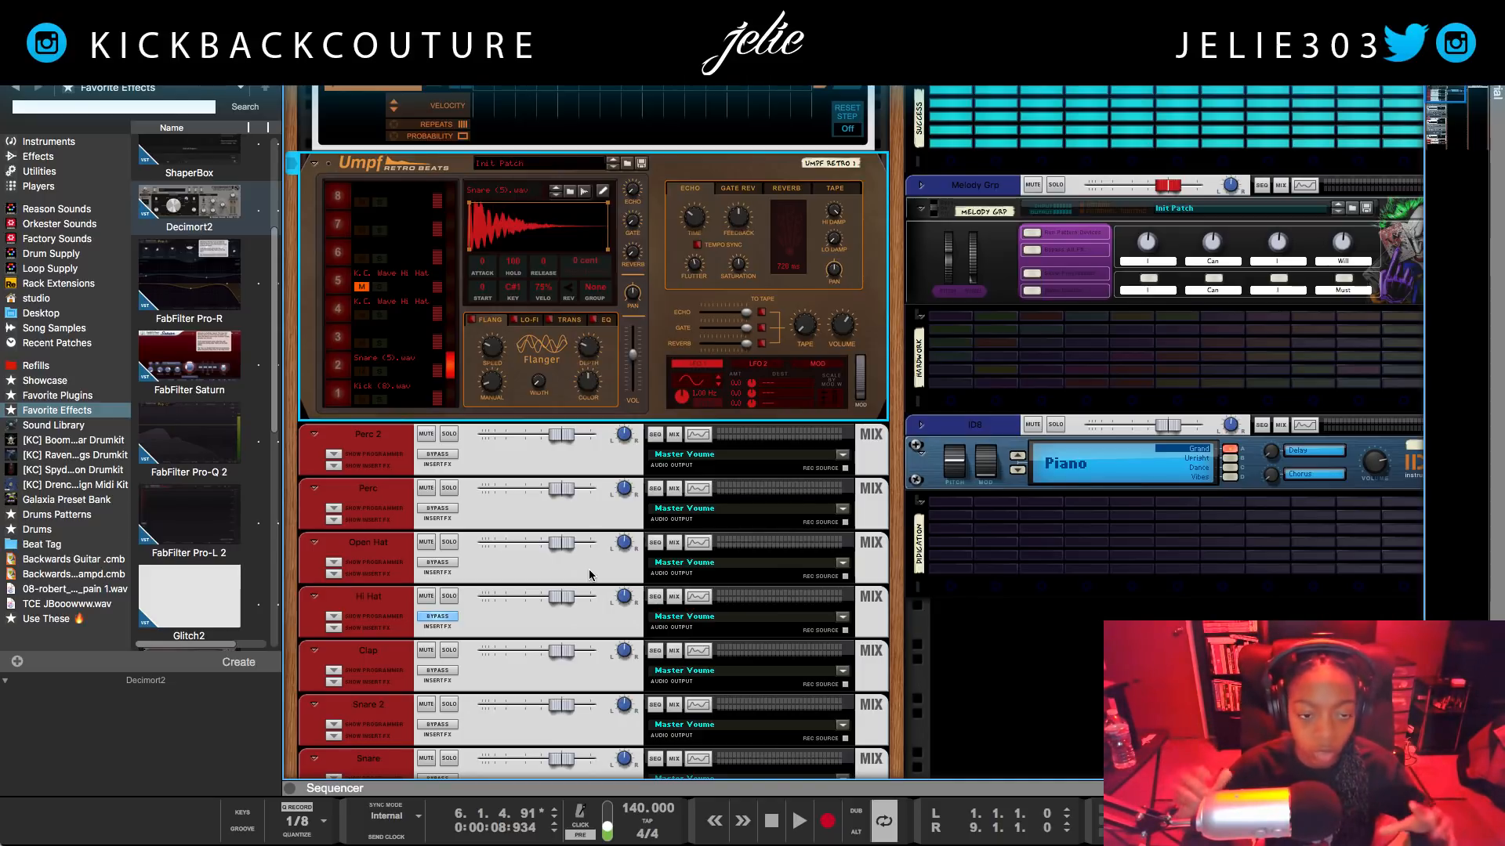
- Review the Snare's insert chain from the first EnvShaper through Decimort2 to the GClip, selecting the GClip
scroll(589, 574, "down", 10)
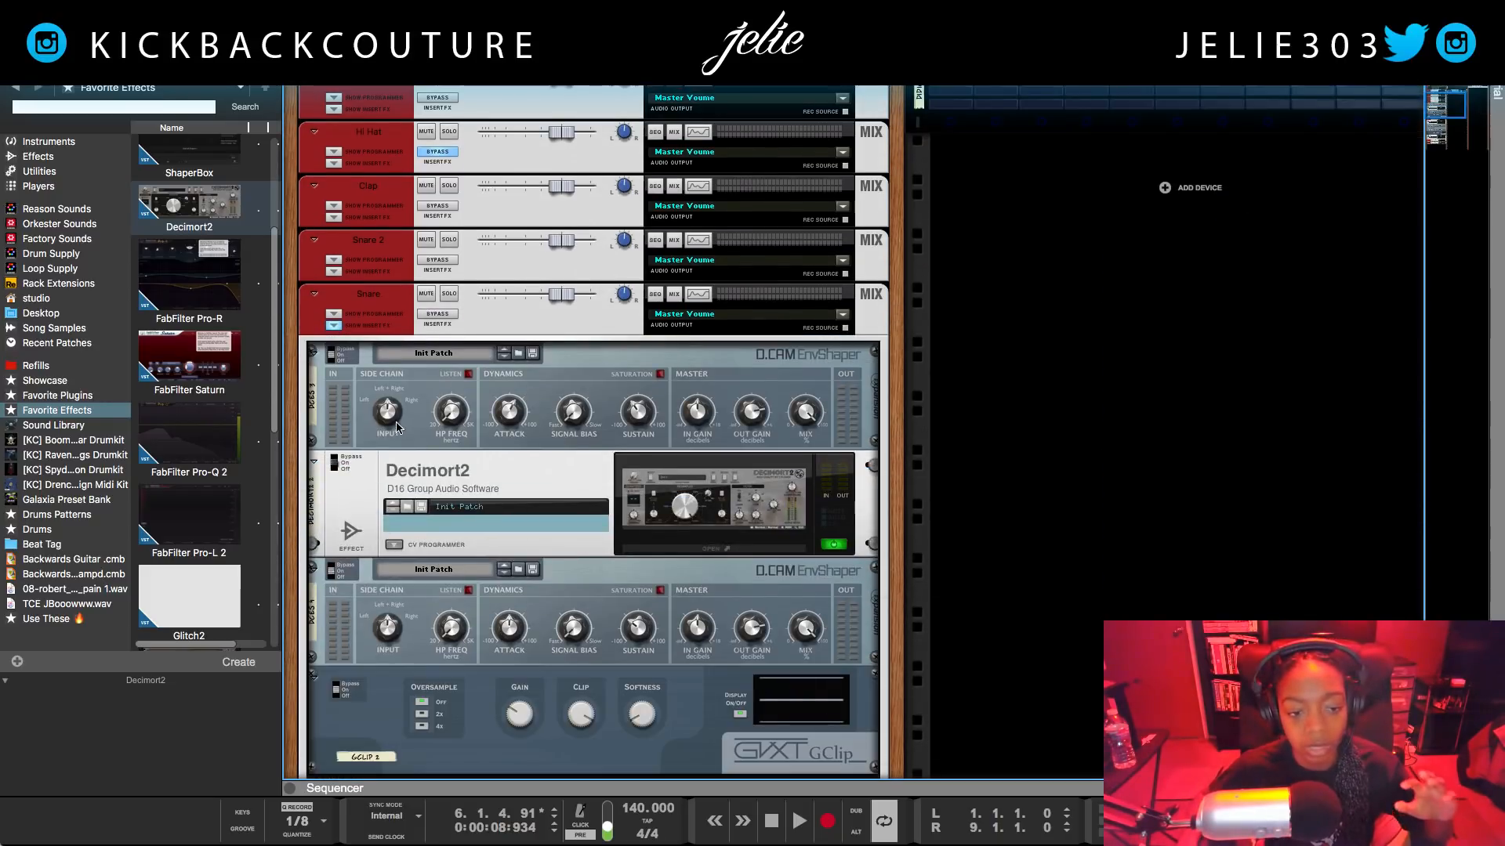
left_click(448, 474)
scroll(470, 705, "down", 1)
left_click(463, 732)
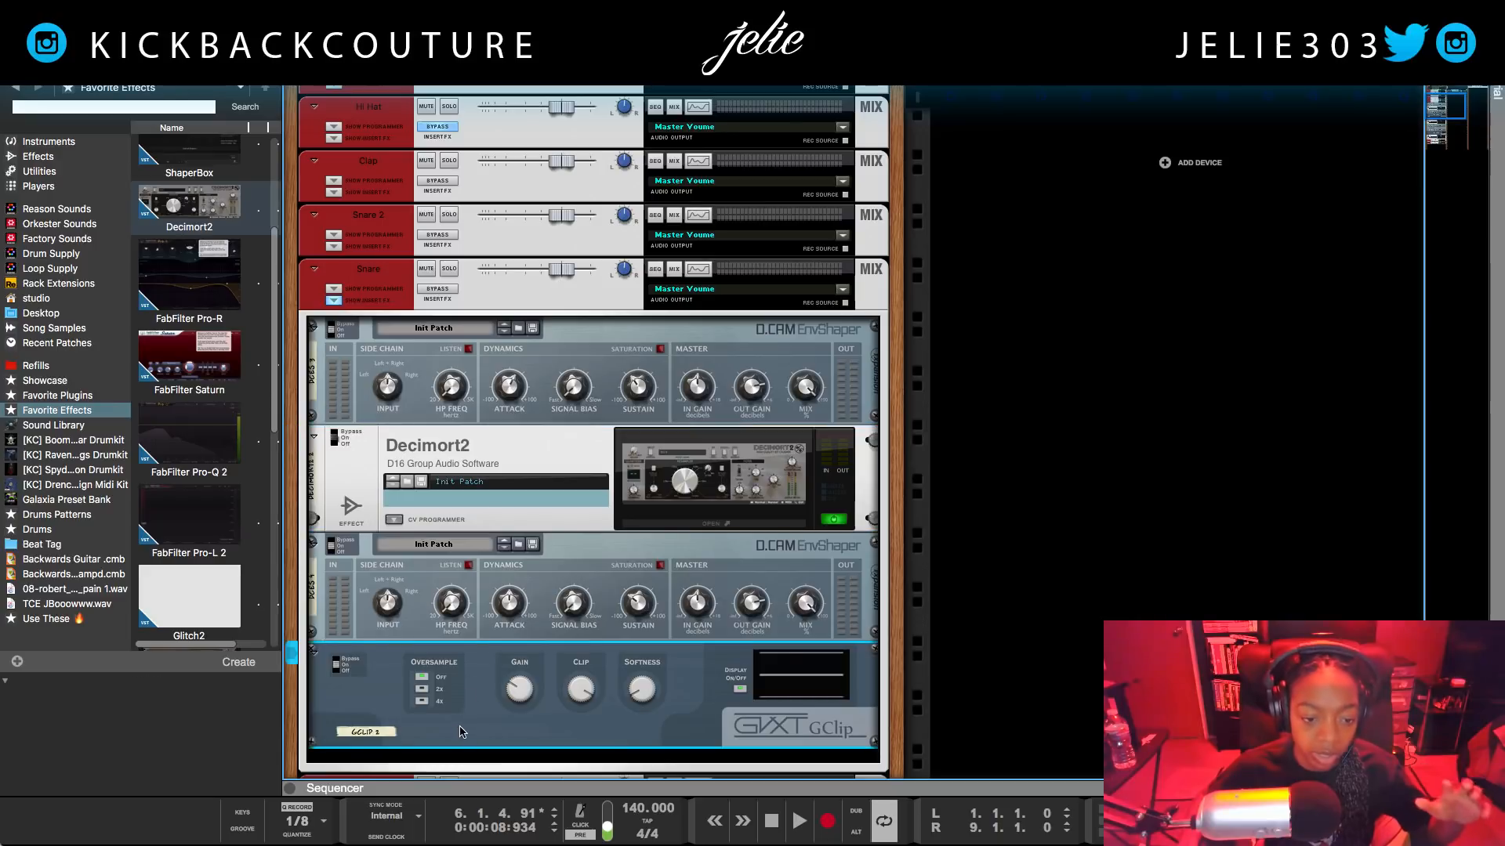
scroll(474, 576, "down", 1)
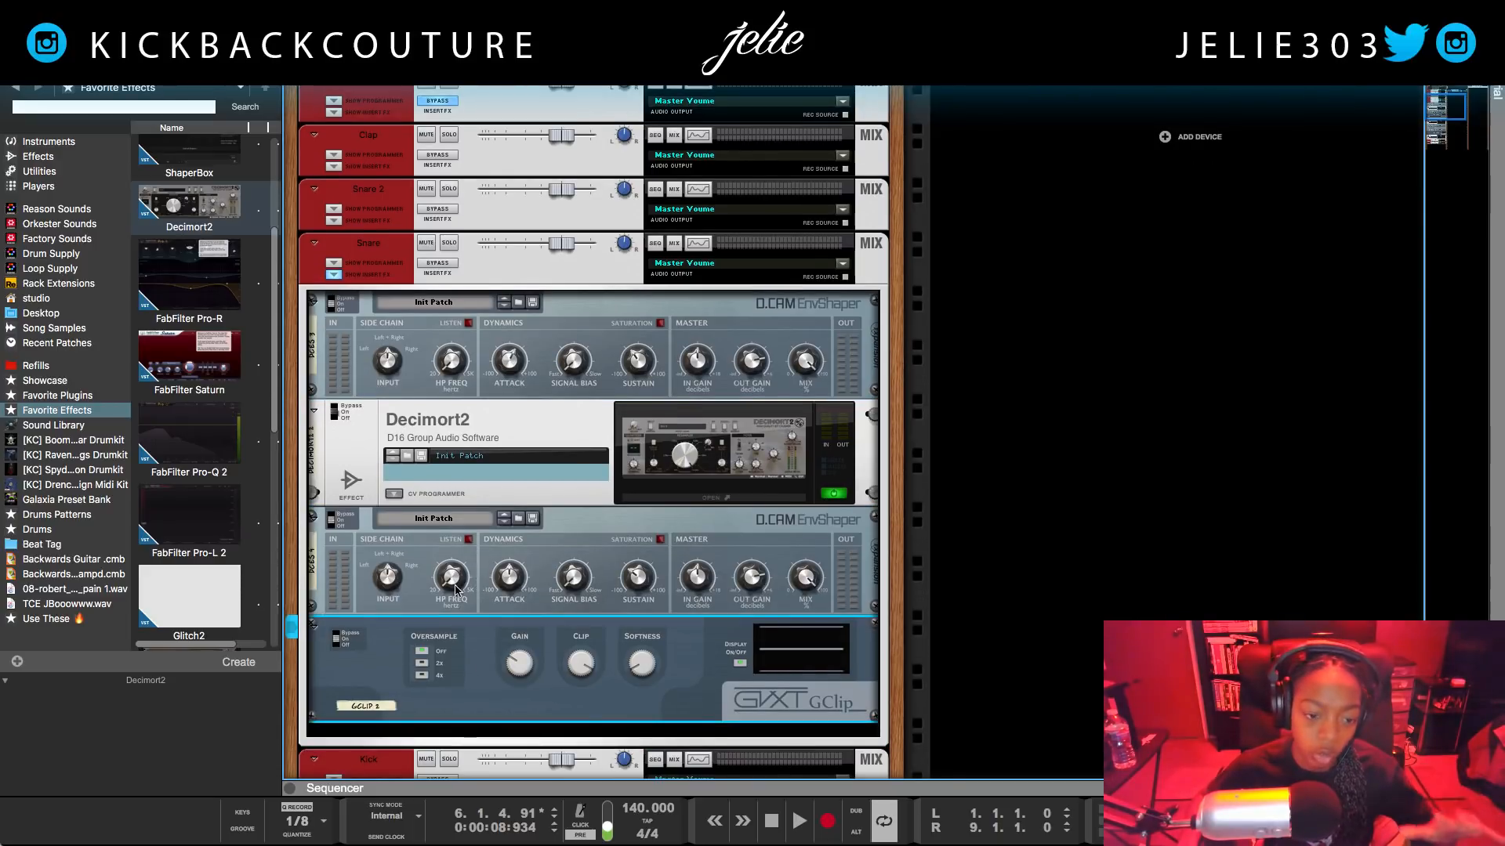
scroll(445, 575, "down", 1)
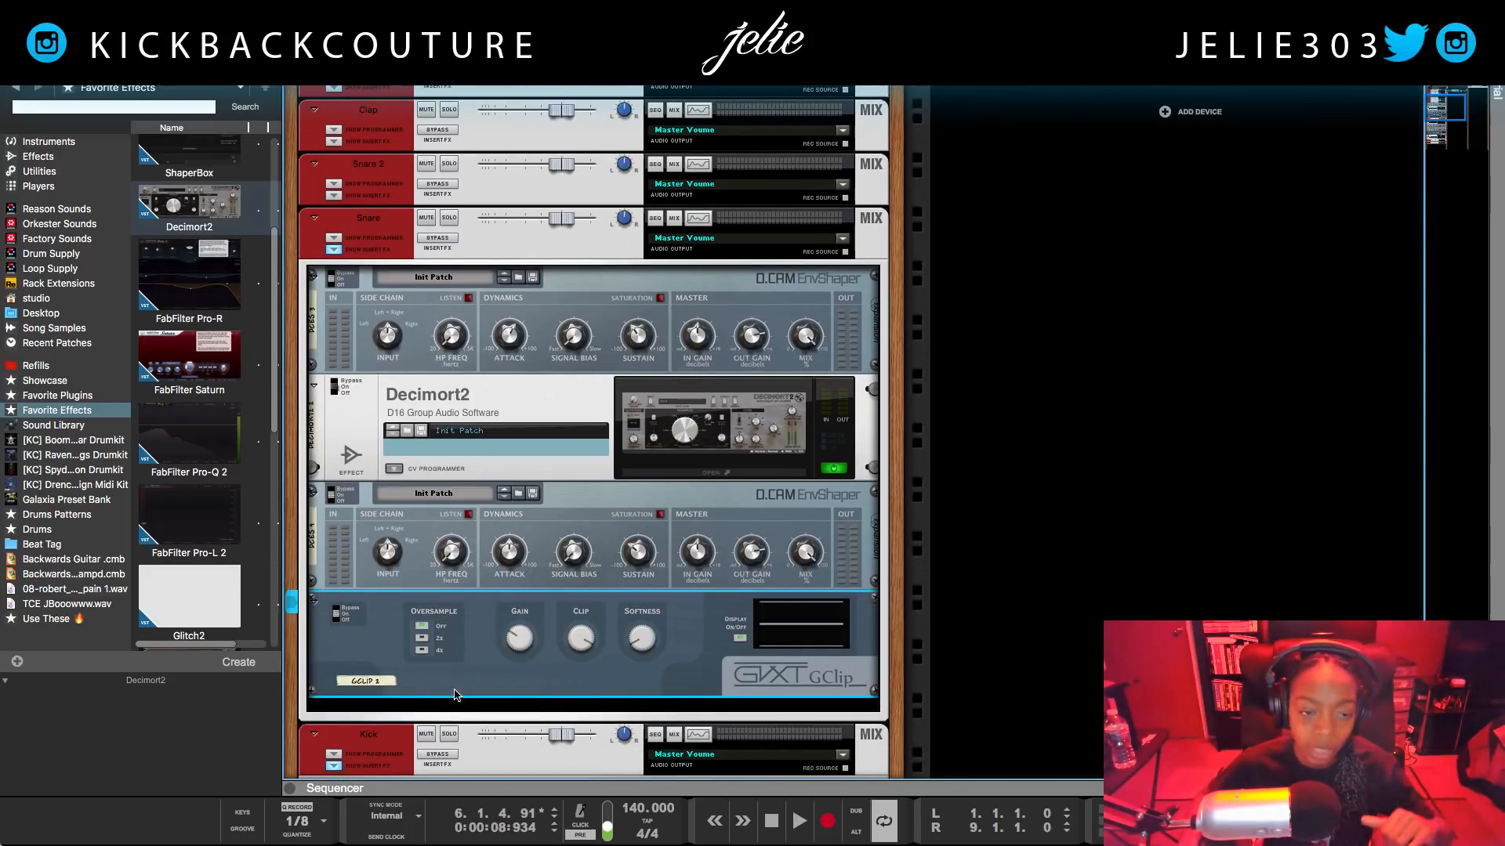